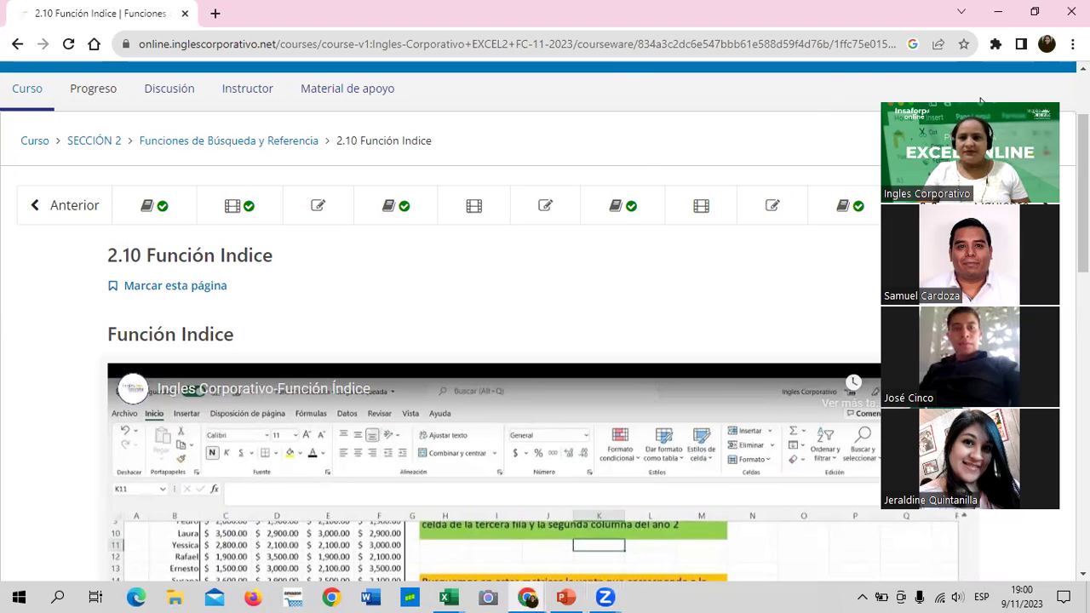
Move the video call panel aside, then go to lesson 2.9 Objetivo de la lección on INDICE.
{"action": "left_click_drag", "start_coordinate": [981, 100], "coordinate": [993, 63]}
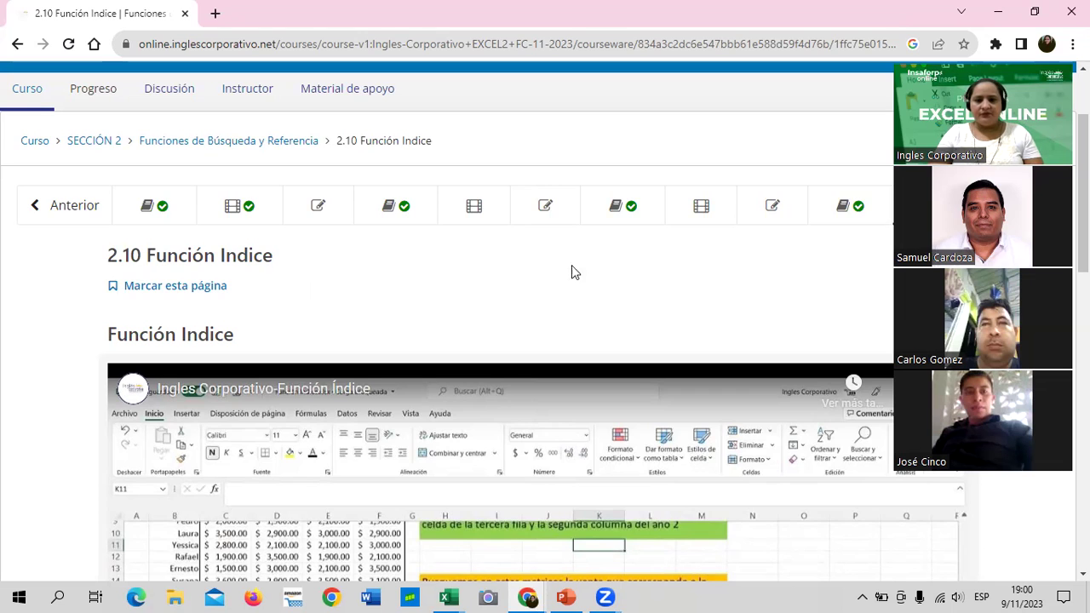
{"action": "scroll", "coordinate": [573, 271], "scroll_direction": "down", "scroll_amount": 3}
{"action": "scroll", "coordinate": [575, 288], "scroll_direction": "down", "scroll_amount": 2}
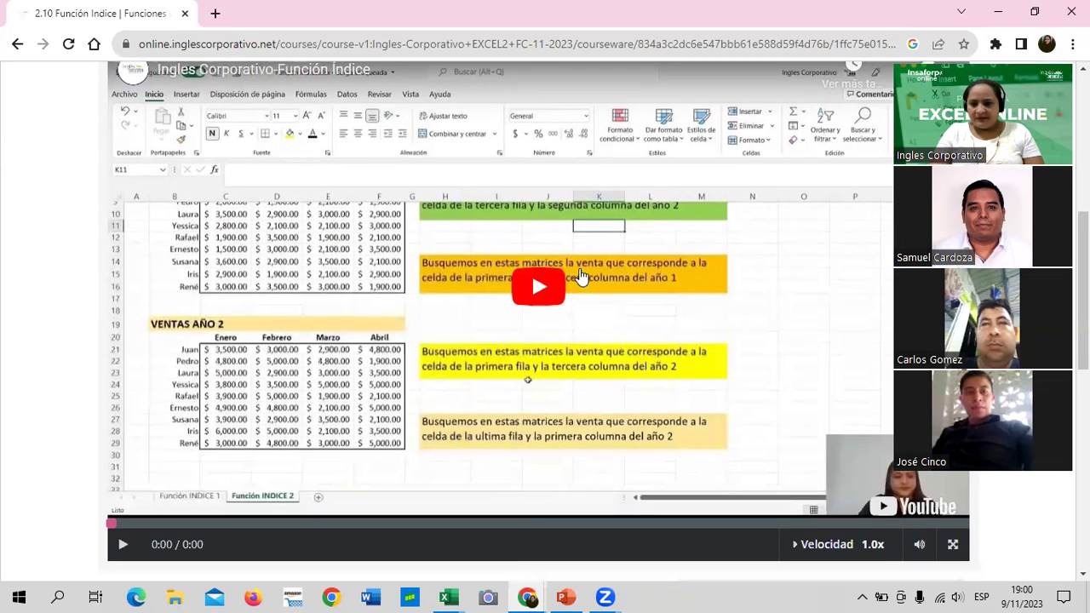
{"action": "scroll", "coordinate": [581, 291], "scroll_direction": "down", "scroll_amount": 1}
{"action": "scroll", "coordinate": [559, 361], "scroll_direction": "down", "scroll_amount": 2}
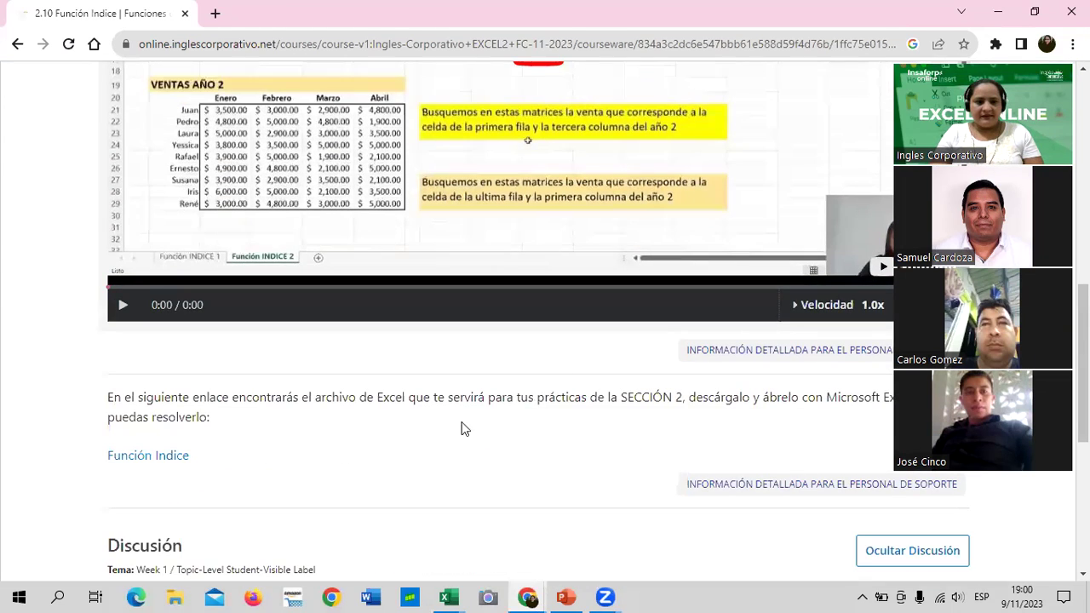
{"action": "scroll", "coordinate": [465, 412], "scroll_direction": "up", "scroll_amount": 2}
{"action": "scroll", "coordinate": [468, 412], "scroll_direction": "up", "scroll_amount": 3}
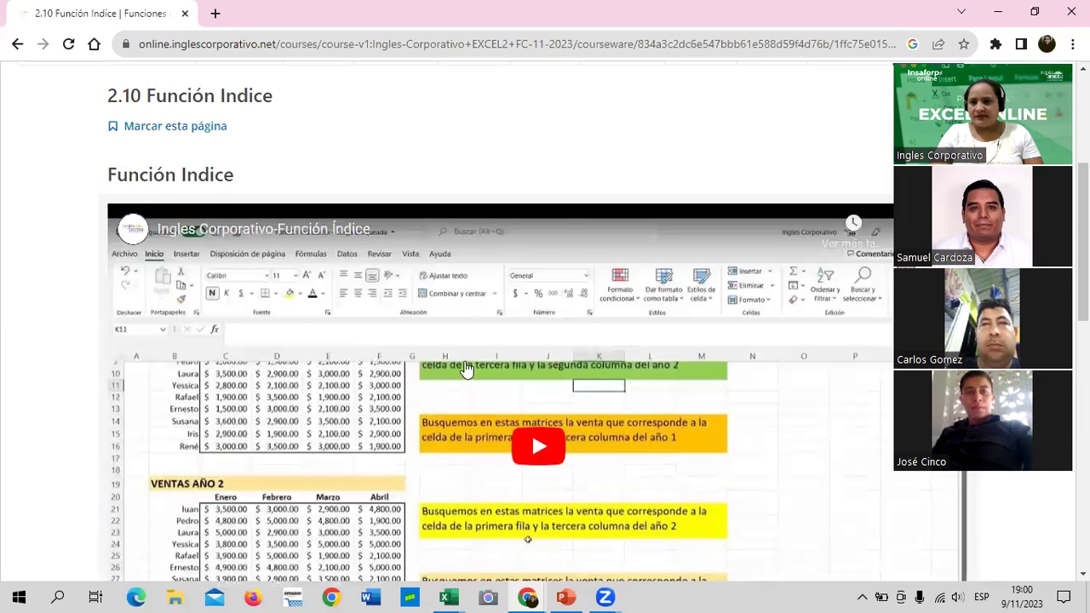
{"action": "scroll", "coordinate": [545, 202], "scroll_direction": "up", "scroll_amount": 1}
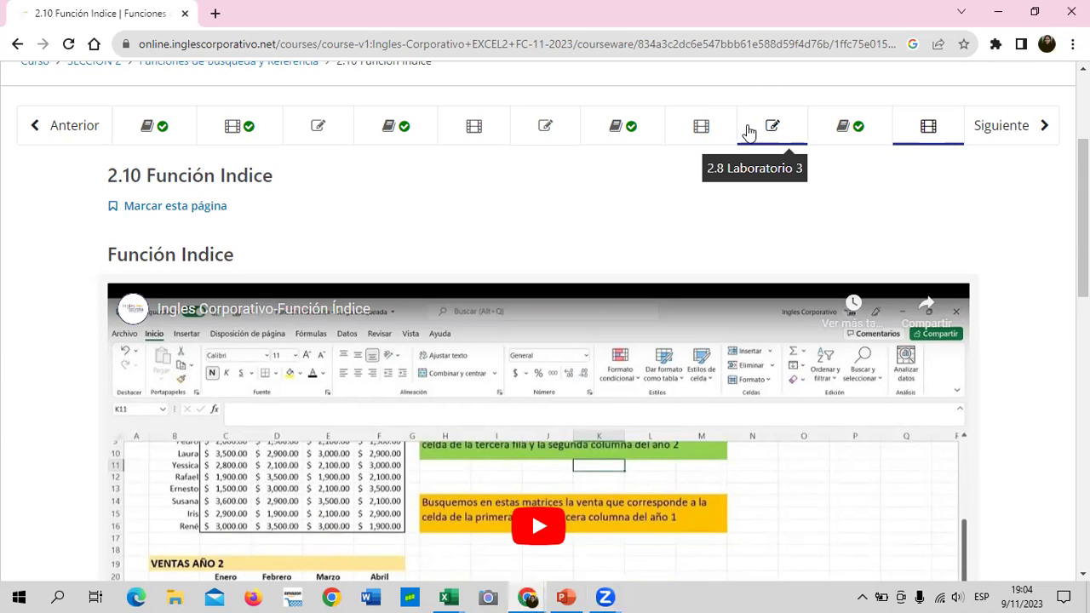
{"action": "left_click", "coordinate": [828, 127]}
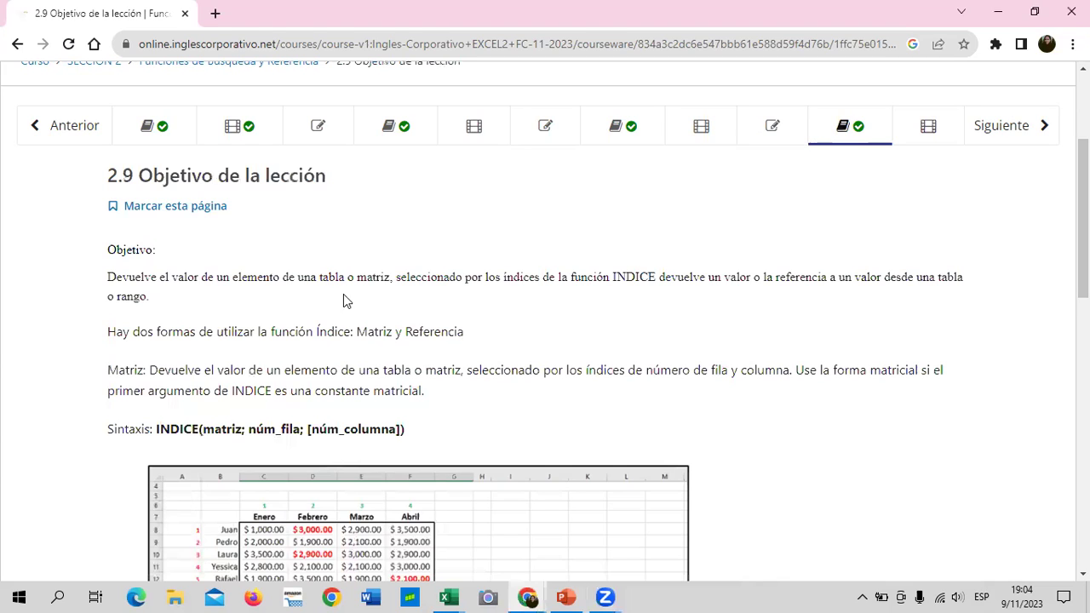
{"action": "scroll", "coordinate": [754, 221], "scroll_direction": "down", "scroll_amount": 1}
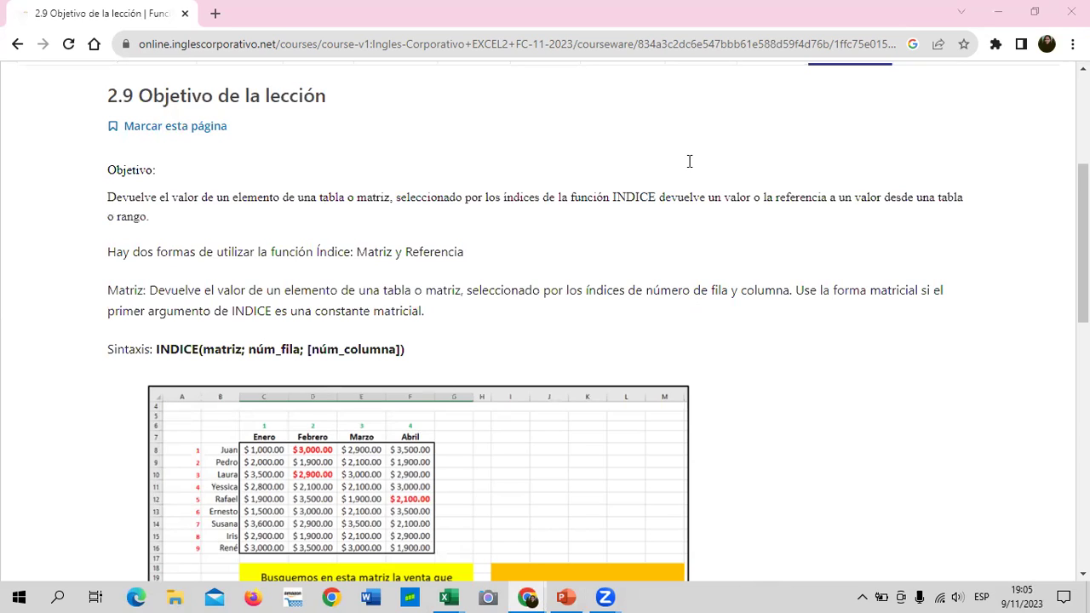
Read through the lesson's VENTAS AÑO 1 and AÑO 2 reference-form example, each returning 2900.
{"action": "scroll", "coordinate": [665, 325], "scroll_direction": "down", "scroll_amount": 1}
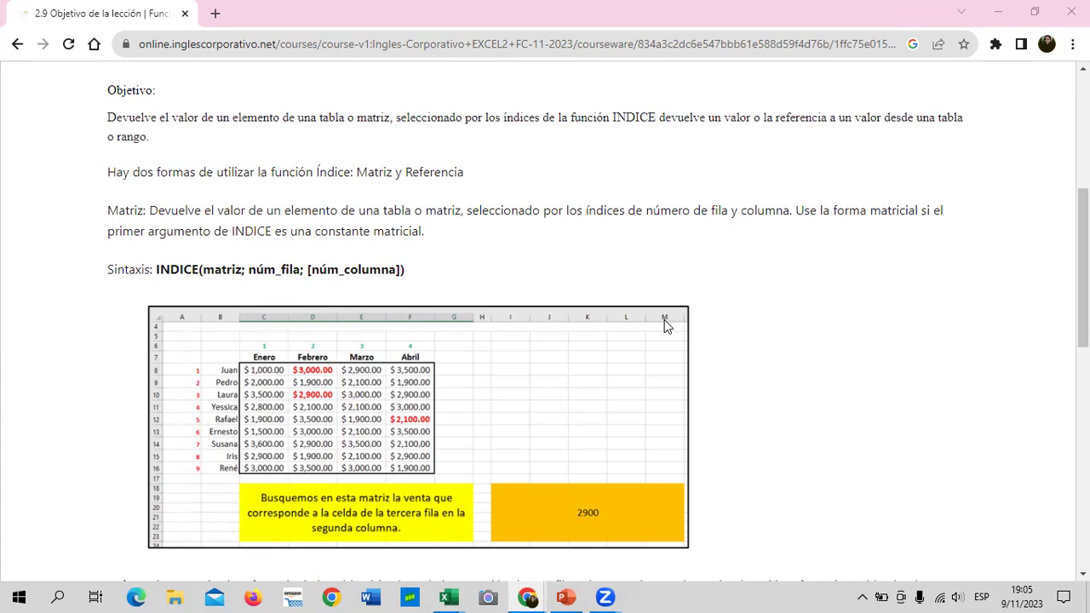
{"action": "mouse_move", "coordinate": [882, 587]}
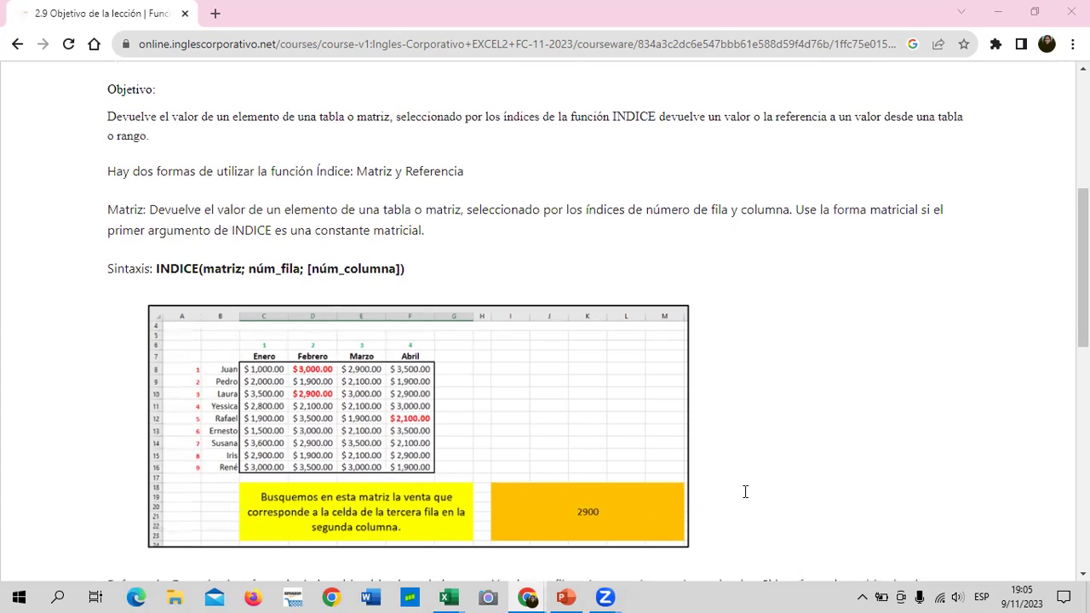
{"action": "scroll", "coordinate": [297, 289], "scroll_direction": "down", "scroll_amount": 1}
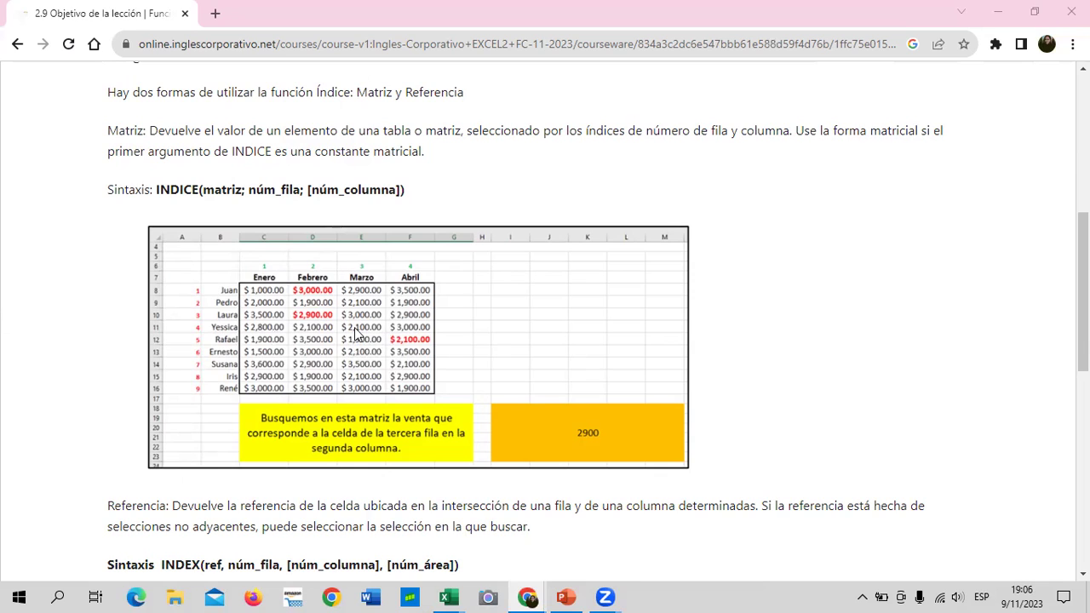
{"action": "scroll", "coordinate": [356, 350], "scroll_direction": "down", "scroll_amount": 1}
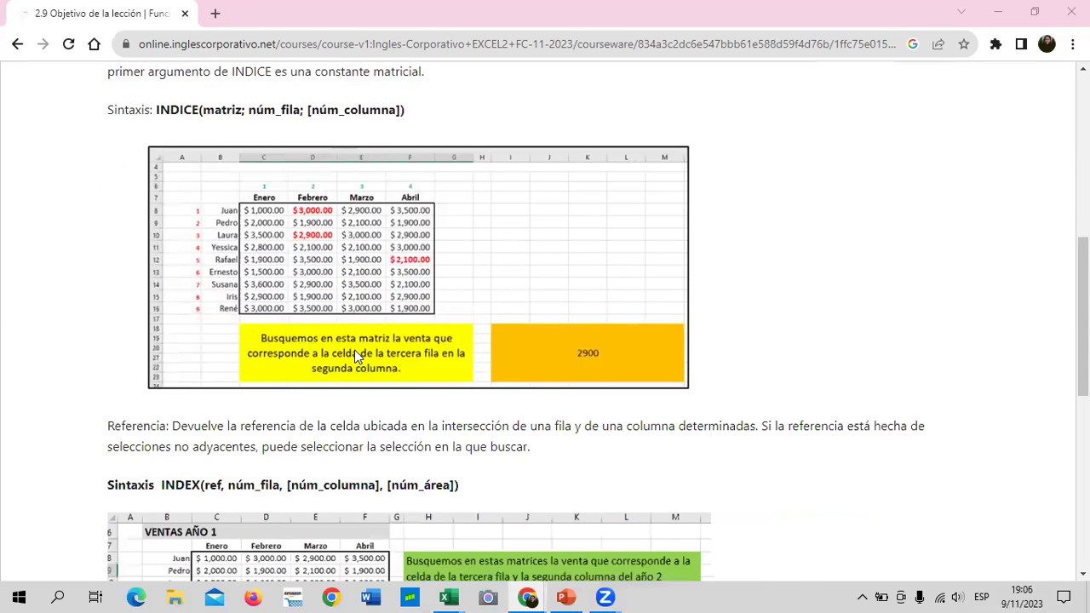
{"action": "scroll", "coordinate": [354, 350], "scroll_direction": "up", "scroll_amount": 2}
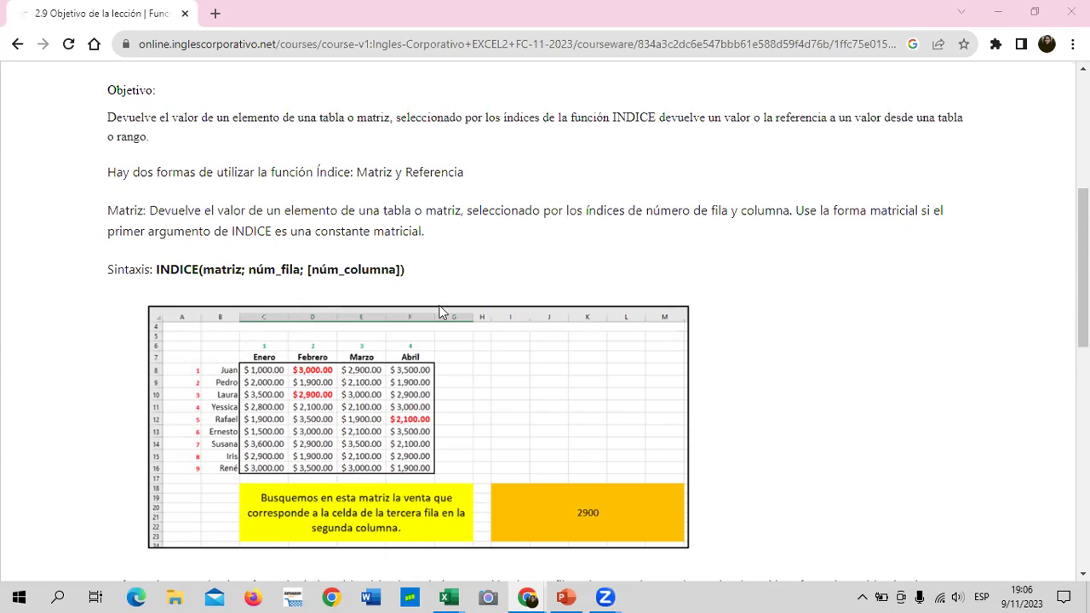
{"action": "scroll", "coordinate": [443, 311], "scroll_direction": "down", "scroll_amount": 3}
{"action": "scroll", "coordinate": [430, 307], "scroll_direction": "down", "scroll_amount": 3}
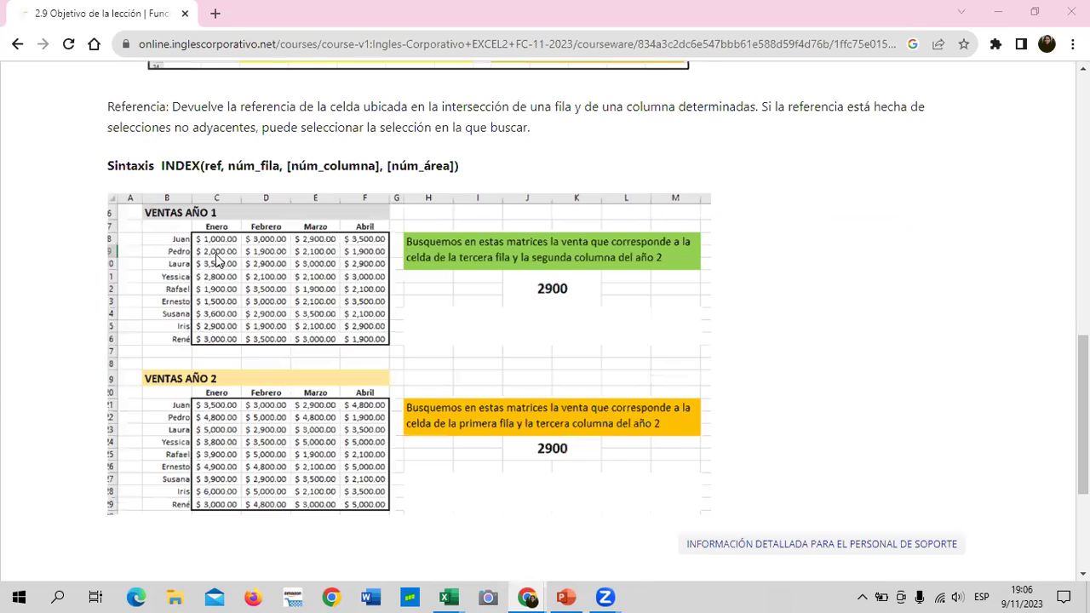
{"action": "scroll", "coordinate": [218, 261], "scroll_direction": "up", "scroll_amount": 1}
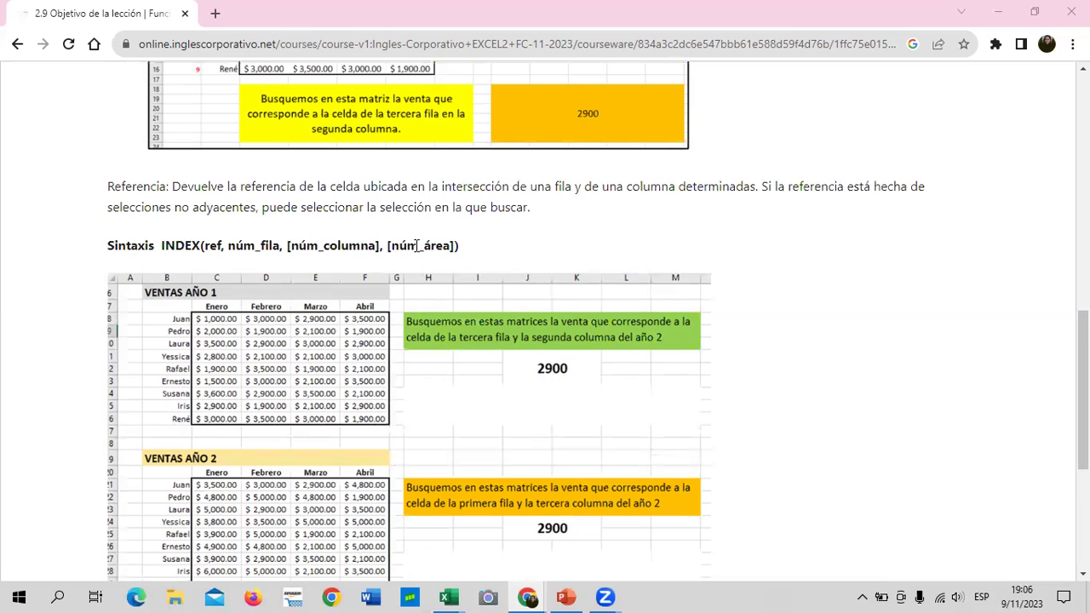
{"action": "scroll", "coordinate": [266, 274], "scroll_direction": "down", "scroll_amount": 1}
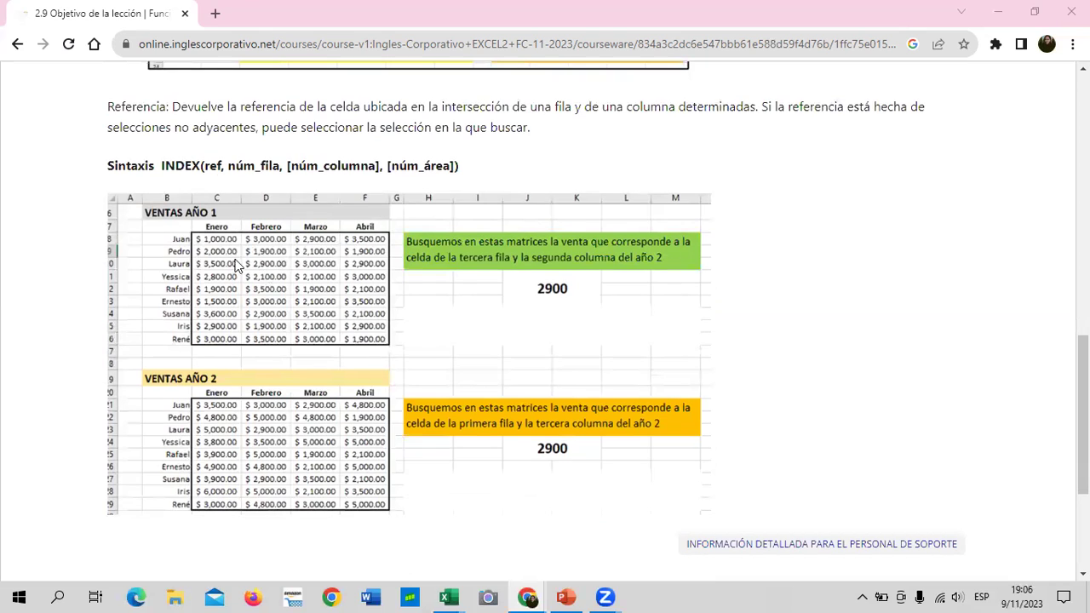
{"action": "scroll", "coordinate": [433, 303], "scroll_direction": "down", "scroll_amount": 2}
{"action": "scroll", "coordinate": [432, 303], "scroll_direction": "up", "scroll_amount": 1}
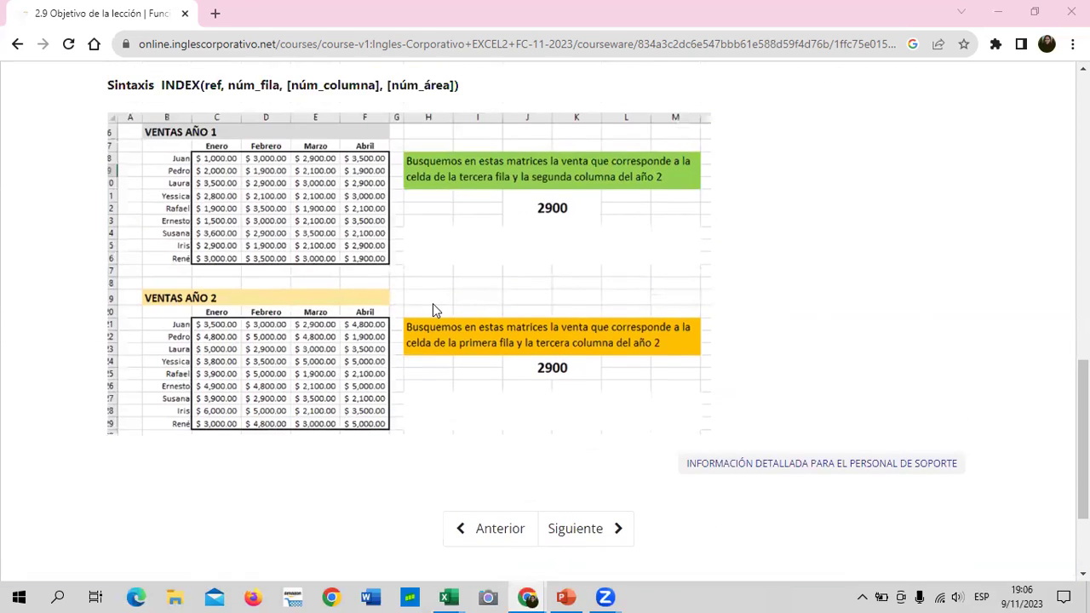
{"action": "scroll", "coordinate": [432, 303], "scroll_direction": "up", "scroll_amount": 1}
{"action": "scroll", "coordinate": [432, 303], "scroll_direction": "up", "scroll_amount": 1}
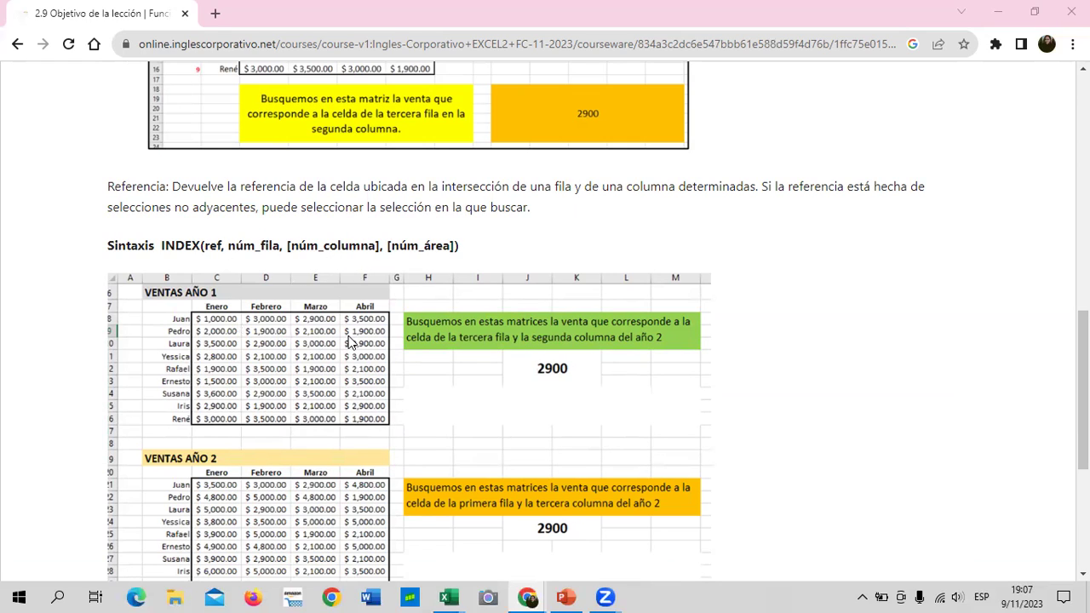
{"action": "scroll", "coordinate": [514, 364], "scroll_direction": "down", "scroll_amount": 2}
{"action": "scroll", "coordinate": [514, 364], "scroll_direction": "down", "scroll_amount": 2}
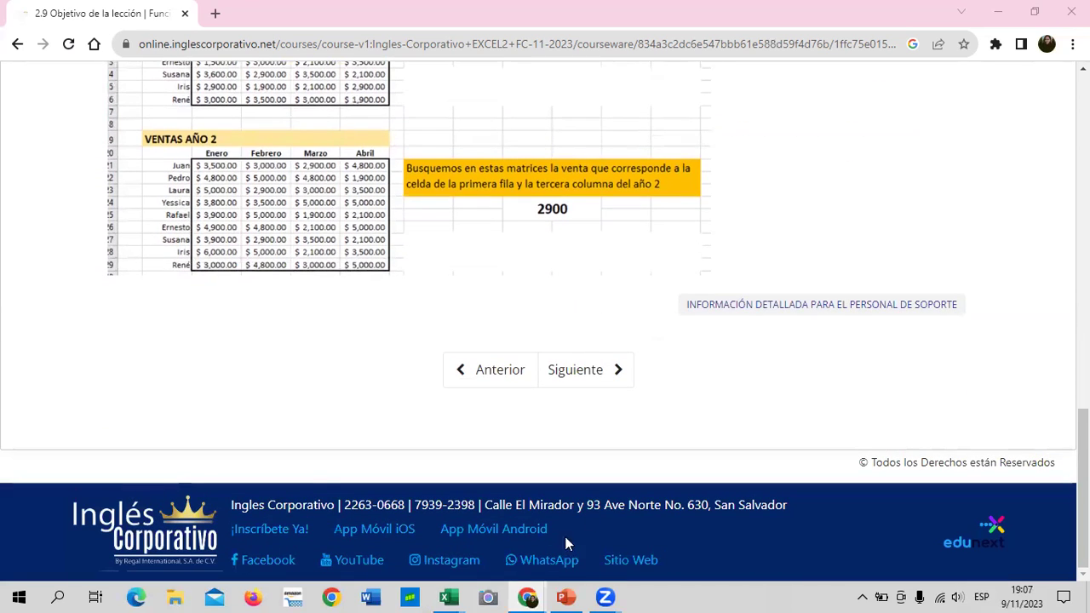
Present the INDICE deck from the FUNCIÓN INDICE title slide to the INDICE(matriz; núm_fila; [núm_columna]) slide.
{"action": "left_click", "coordinate": [570, 596]}
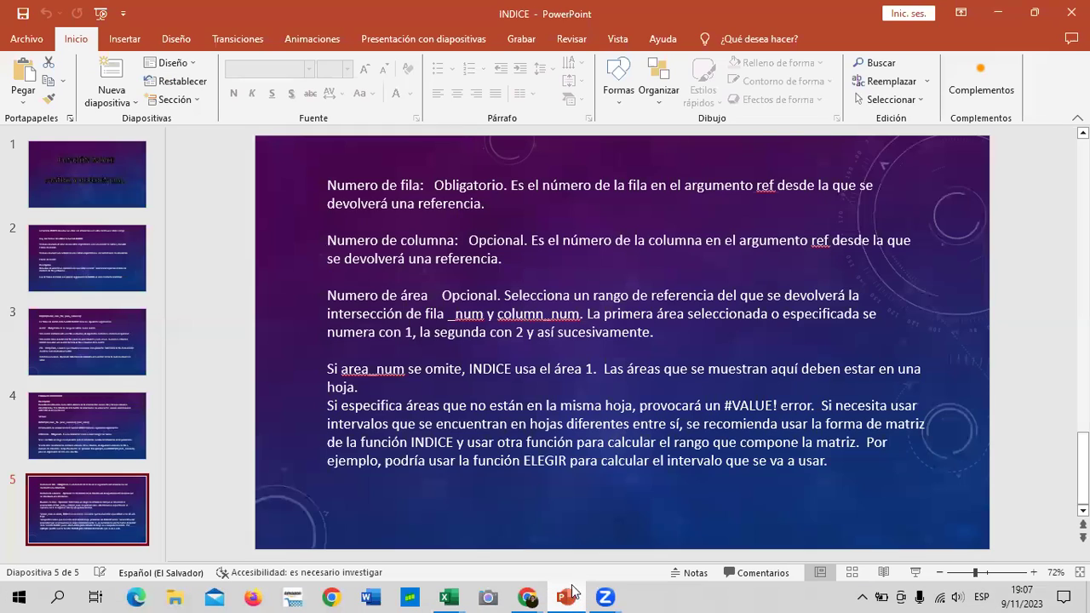
{"action": "scroll", "coordinate": [414, 314], "scroll_direction": "up", "scroll_amount": 3}
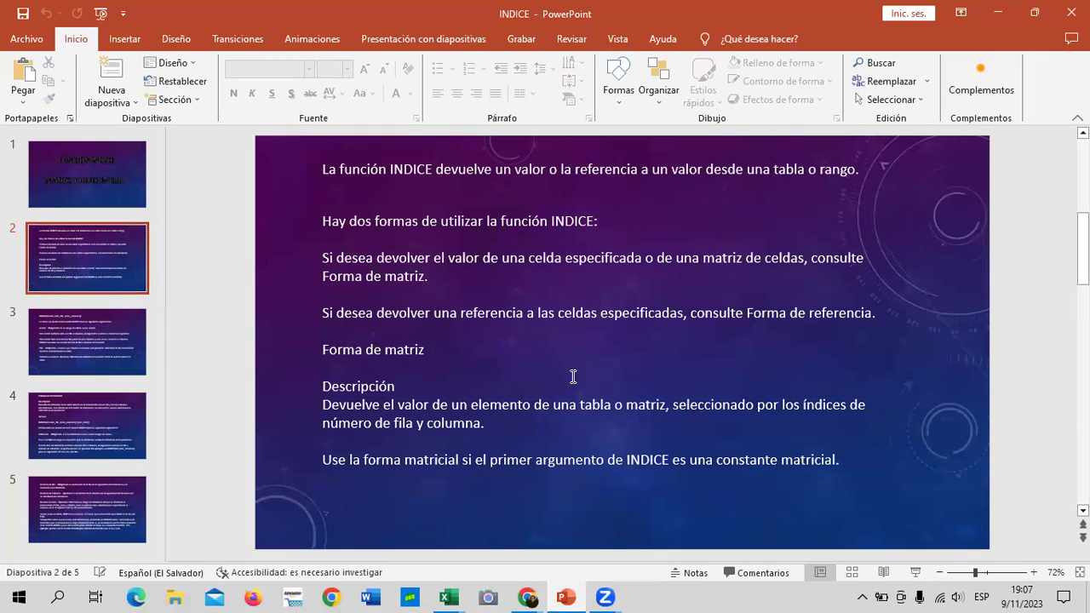
{"action": "left_click", "coordinate": [106, 175]}
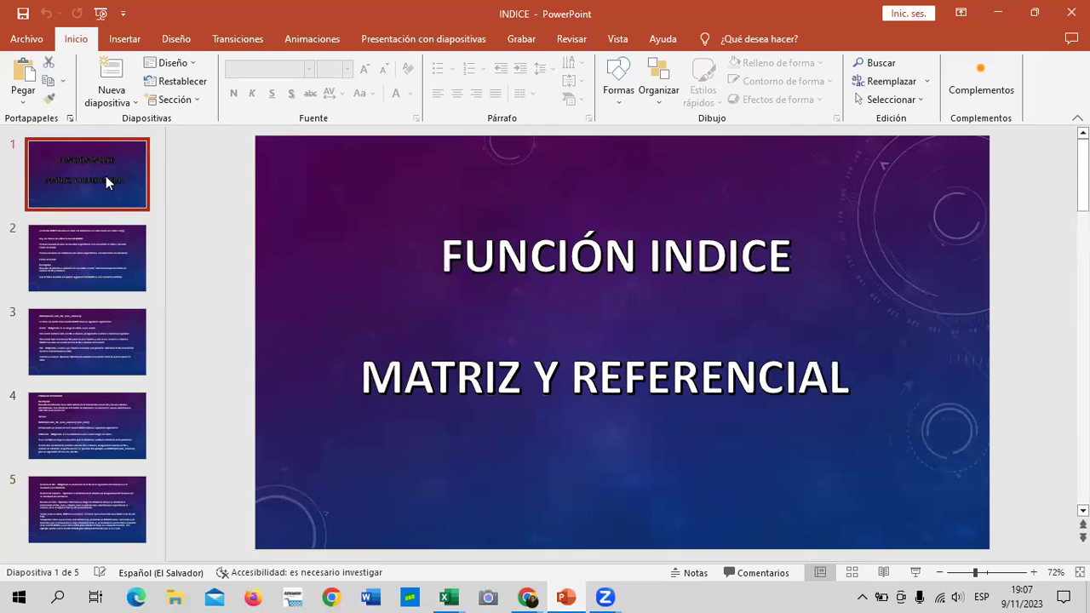
{"action": "left_click", "coordinate": [916, 572]}
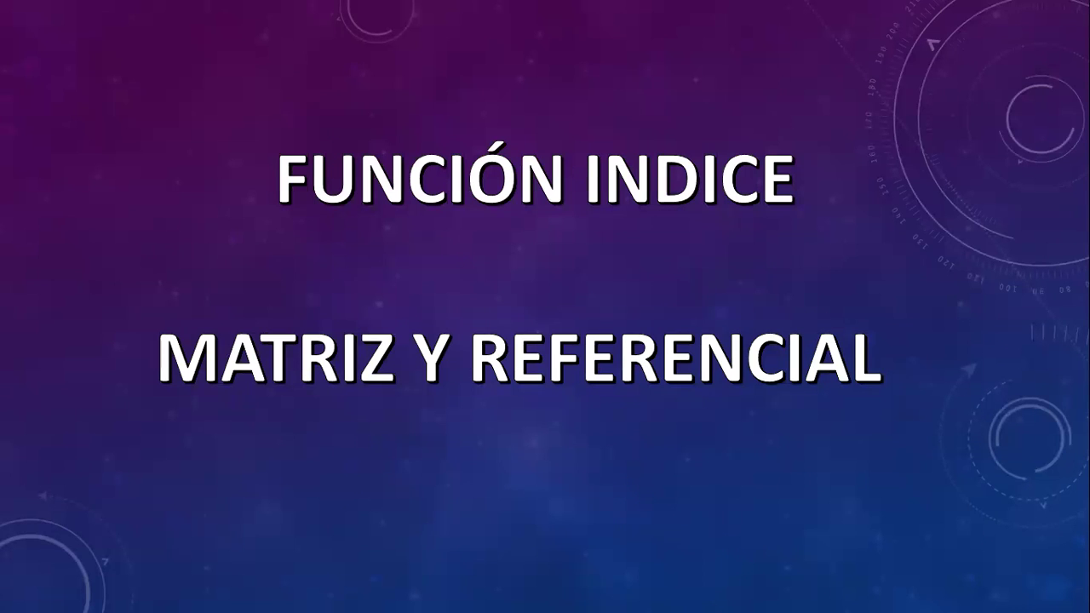
{"action": "key", "text": "Right"}
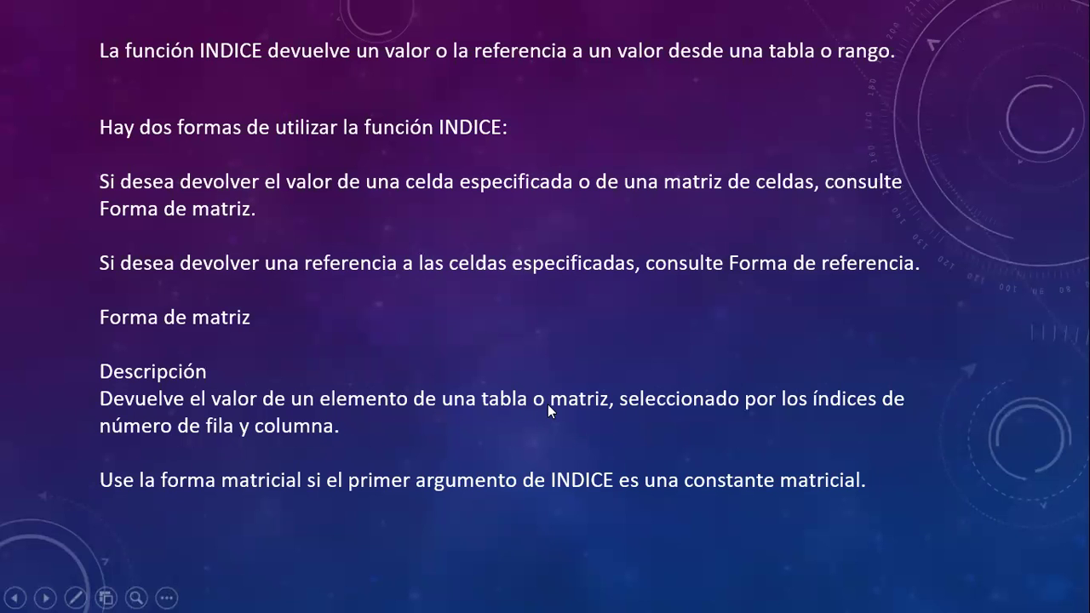
{"action": "left_click", "coordinate": [786, 537]}
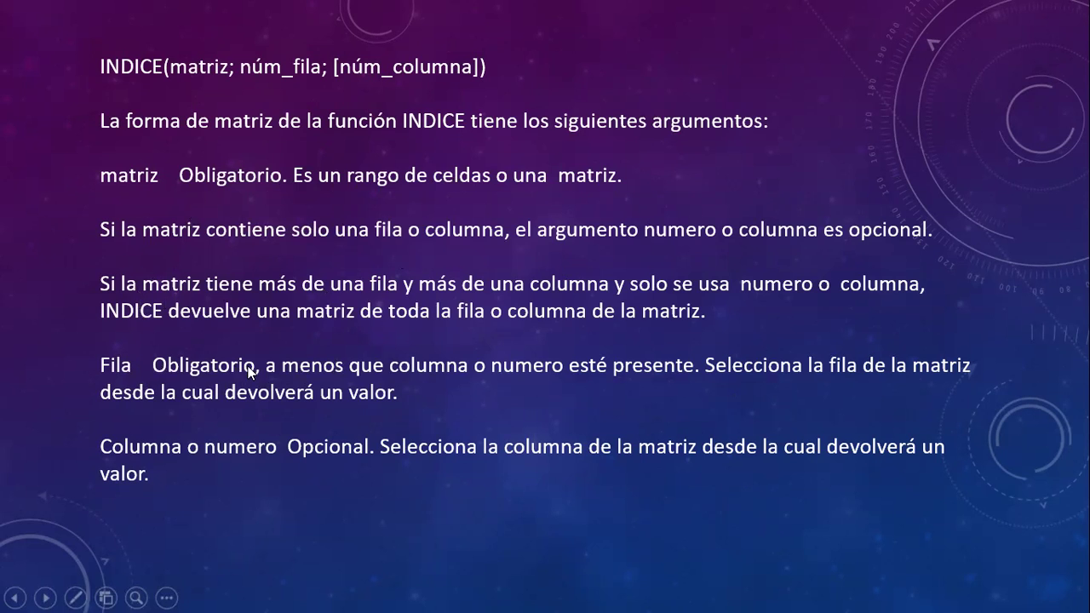
Advance the slideshow to FORMA DE REFERENCIA, showing INDICE(ref, núm_fila, [núm_columna], [núm_área]).
{"action": "scroll", "coordinate": [252, 368], "scroll_direction": "down", "scroll_amount": 1}
{"action": "scroll", "coordinate": [252, 368], "scroll_direction": "up", "scroll_amount": 1}
{"action": "scroll", "coordinate": [576, 473], "scroll_direction": "down", "scroll_amount": 1}
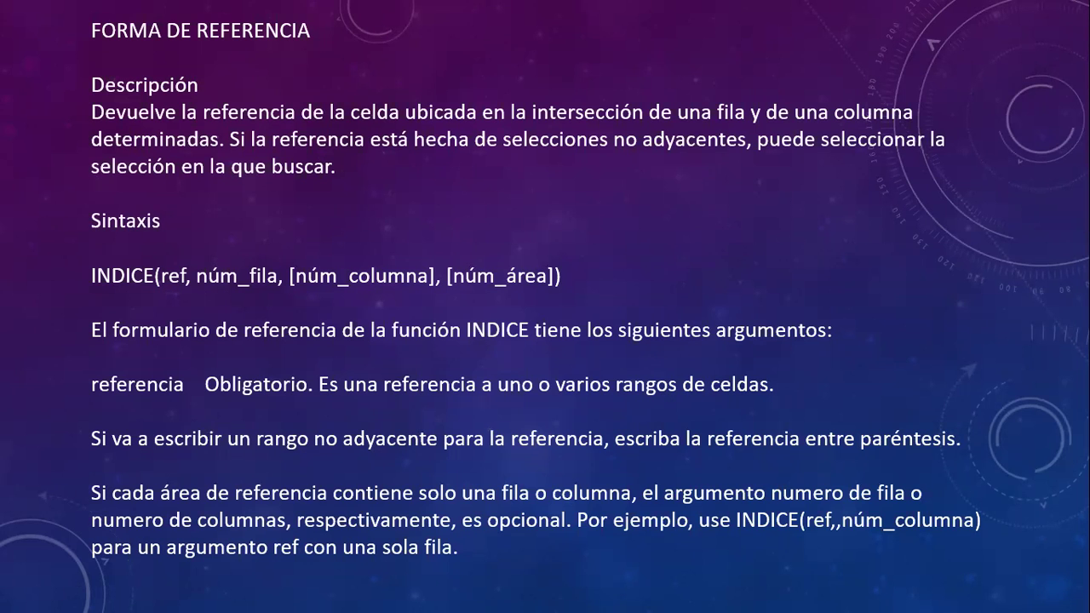
Exit the slideshow and return to the Excel workbook on the Función INDICE 2 sheet.
{"action": "key", "text": "Escape"}
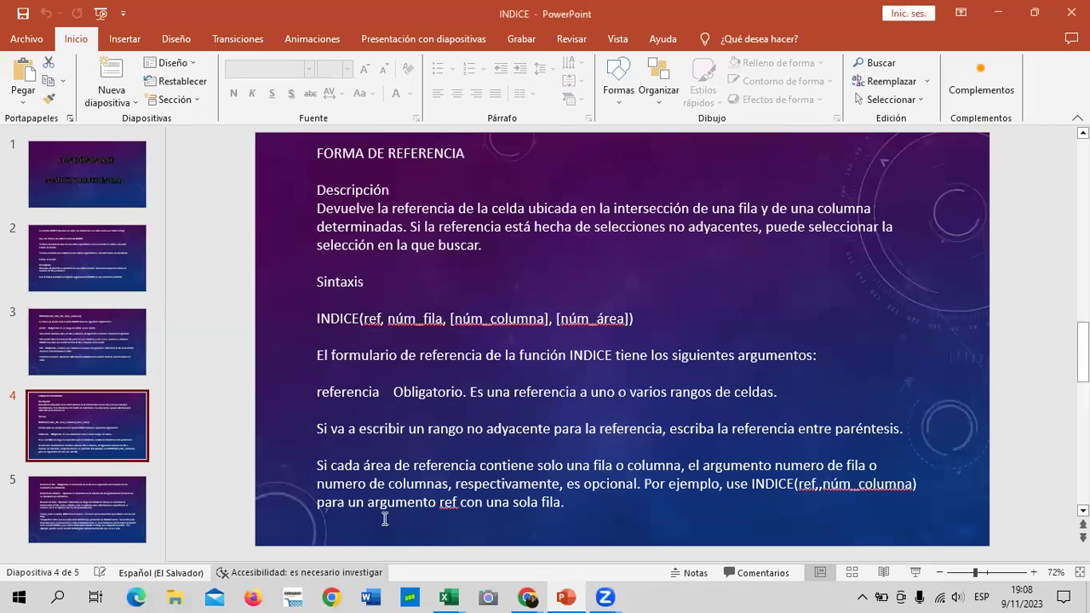
{"action": "mouse_move", "coordinate": [454, 593]}
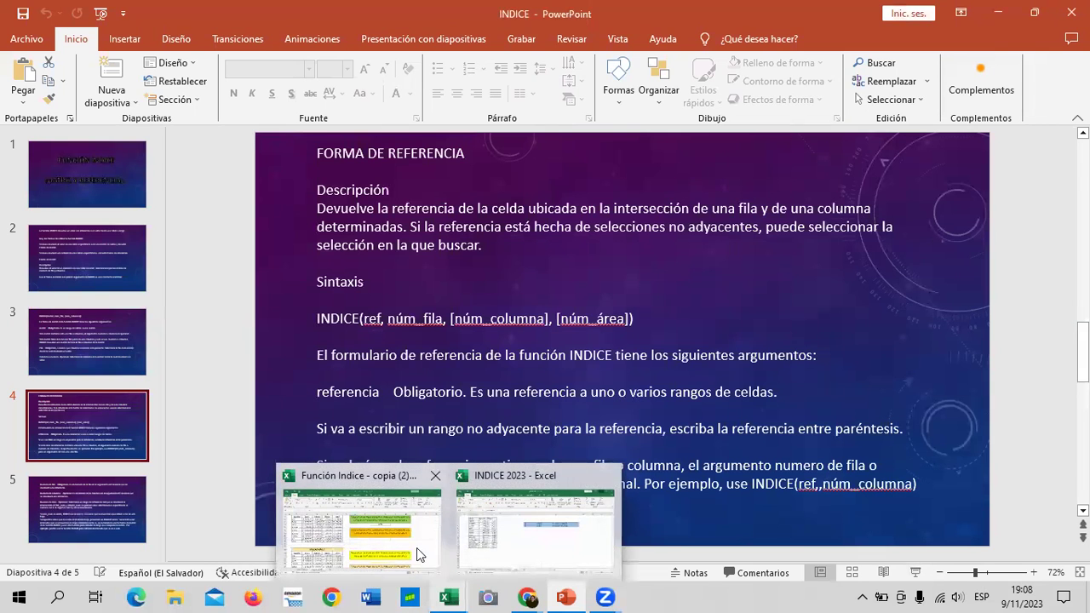
{"action": "left_click", "coordinate": [353, 534]}
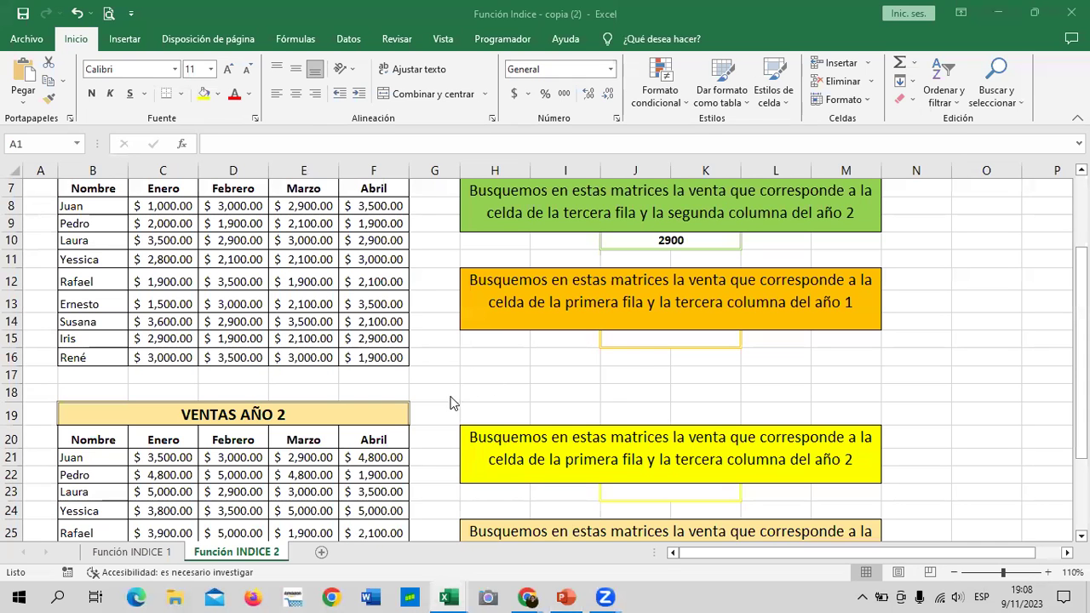
{"action": "scroll", "coordinate": [449, 396], "scroll_direction": "up", "scroll_amount": 2}
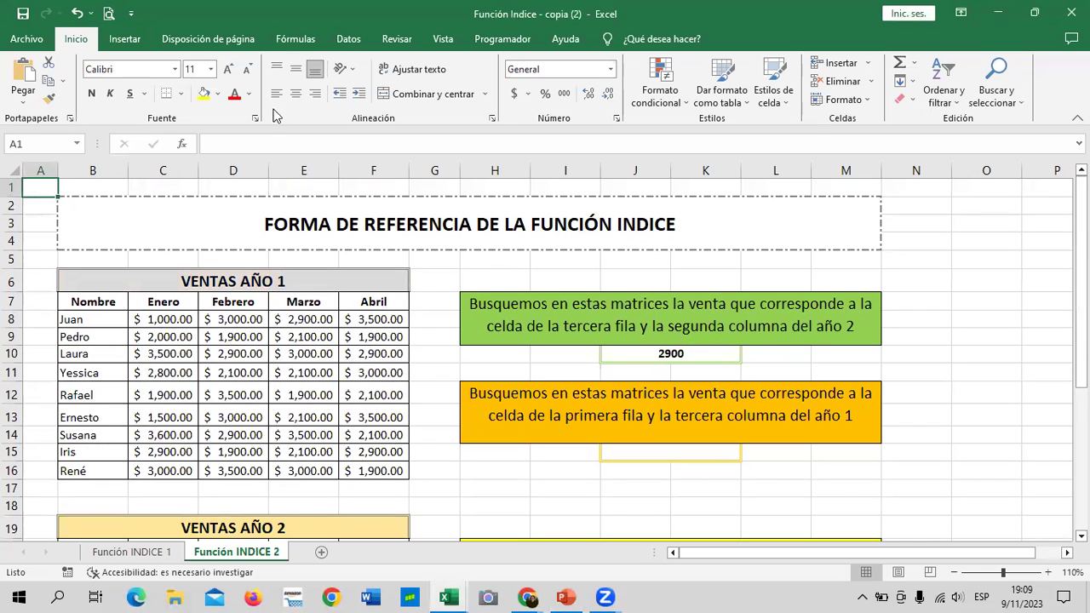
{"action": "left_click", "coordinate": [565, 224]}
{"action": "scroll", "coordinate": [298, 469], "scroll_direction": "down", "scroll_amount": 1}
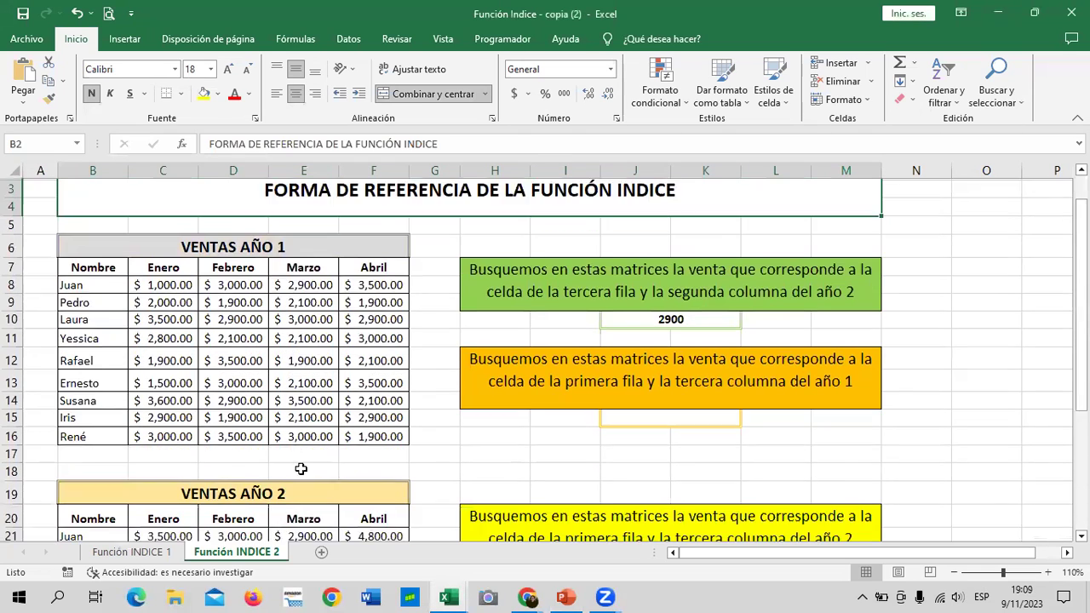
{"action": "left_click", "coordinate": [134, 552]}
{"action": "left_click", "coordinate": [258, 555]}
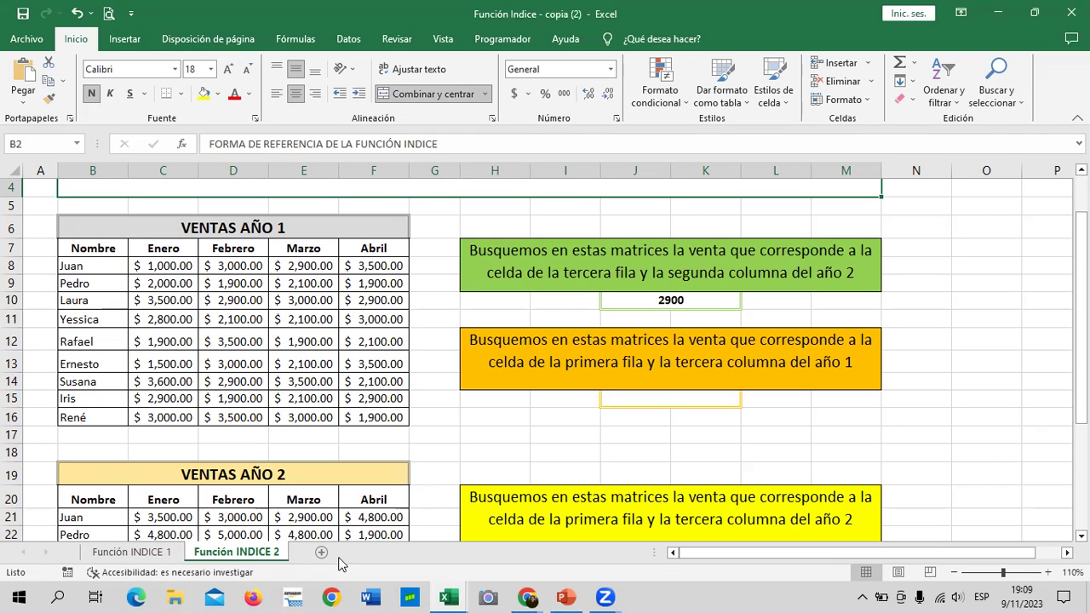
Compare the Función INDICE 1 and Función INDICE 2 sheets, ending on Función INDICE 1.
{"action": "left_click", "coordinate": [131, 552]}
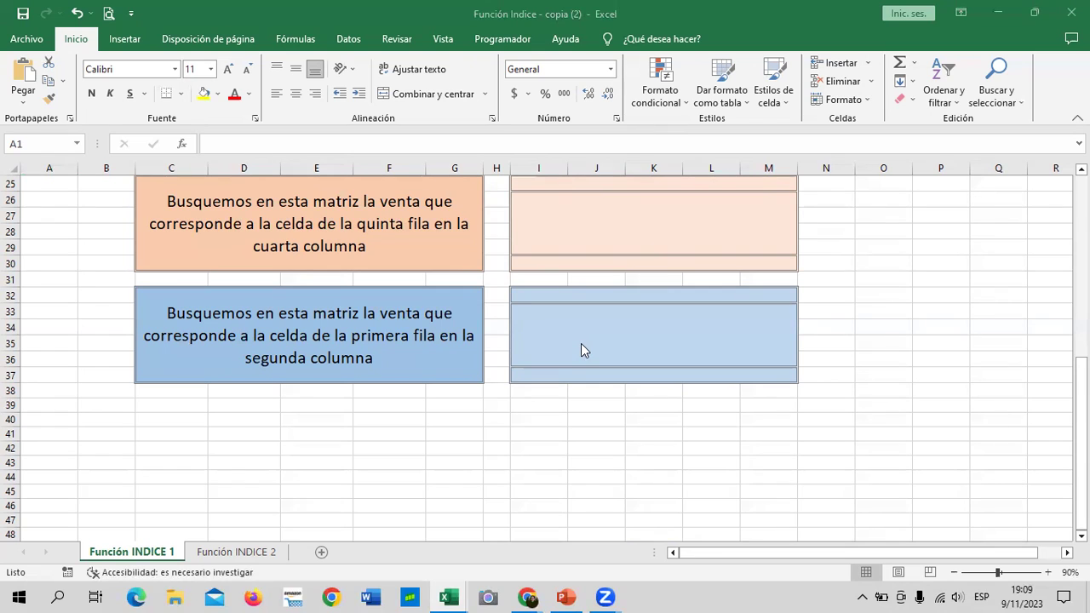
{"action": "scroll", "coordinate": [581, 344], "scroll_direction": "up", "scroll_amount": 5}
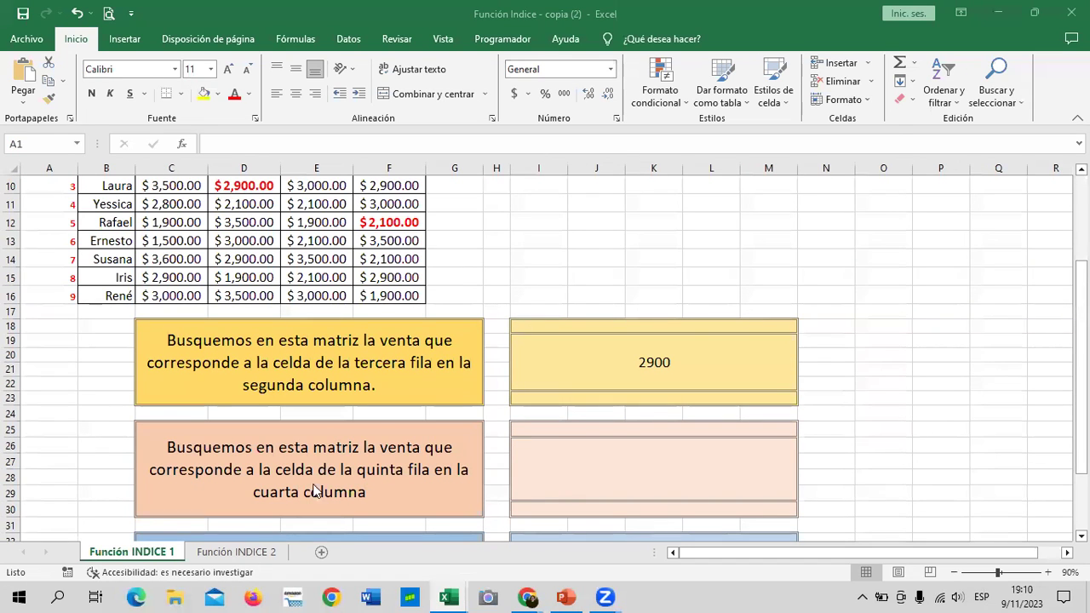
{"action": "scroll", "coordinate": [317, 492], "scroll_direction": "up", "scroll_amount": 3}
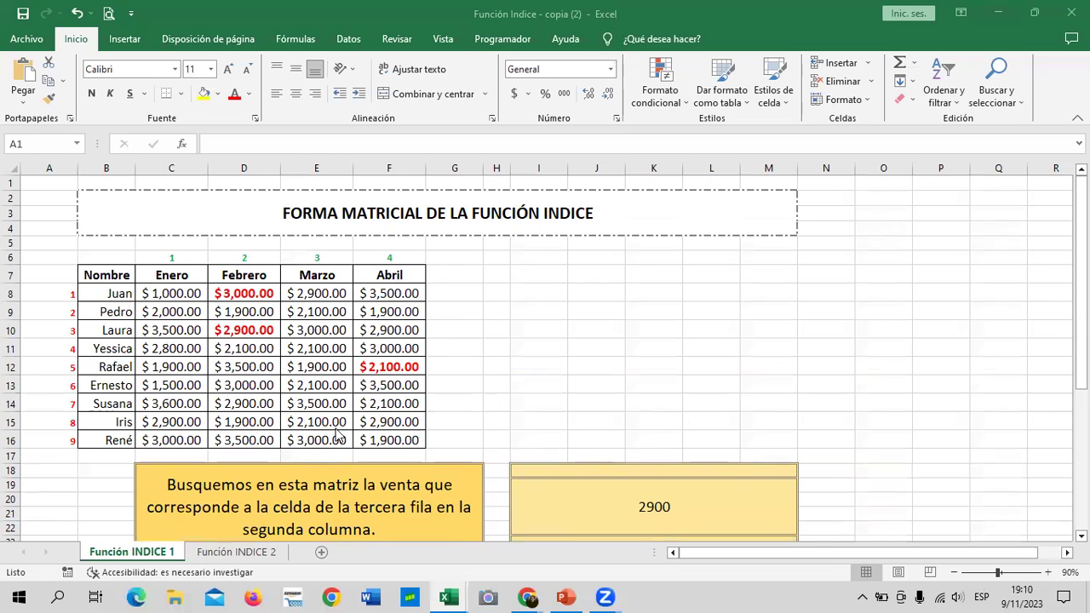
{"action": "scroll", "coordinate": [339, 436], "scroll_direction": "down", "scroll_amount": 5}
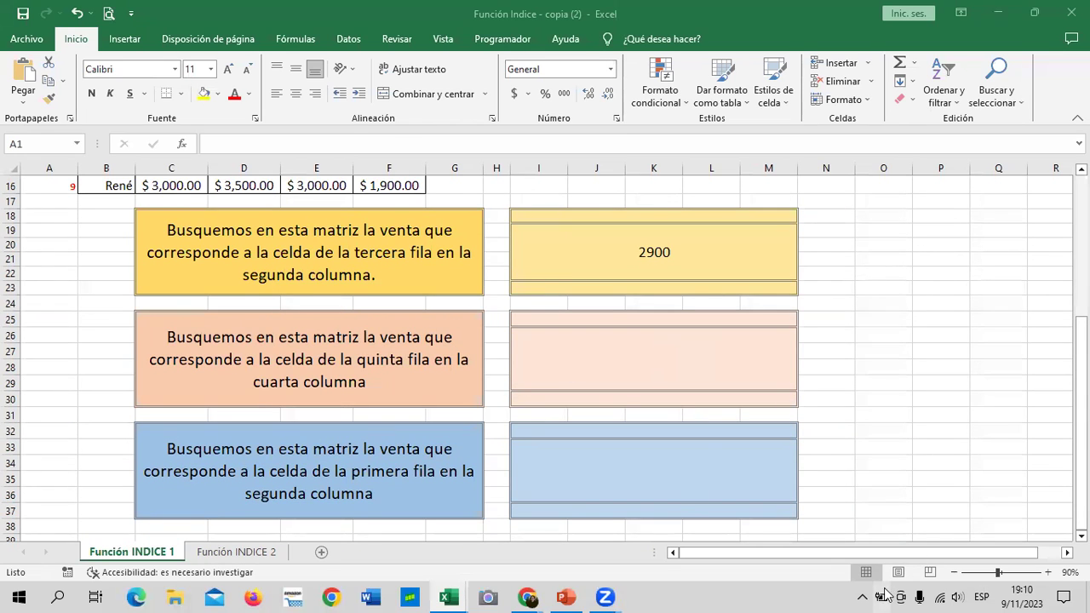
{"action": "scroll", "coordinate": [557, 462], "scroll_direction": "up", "scroll_amount": 5}
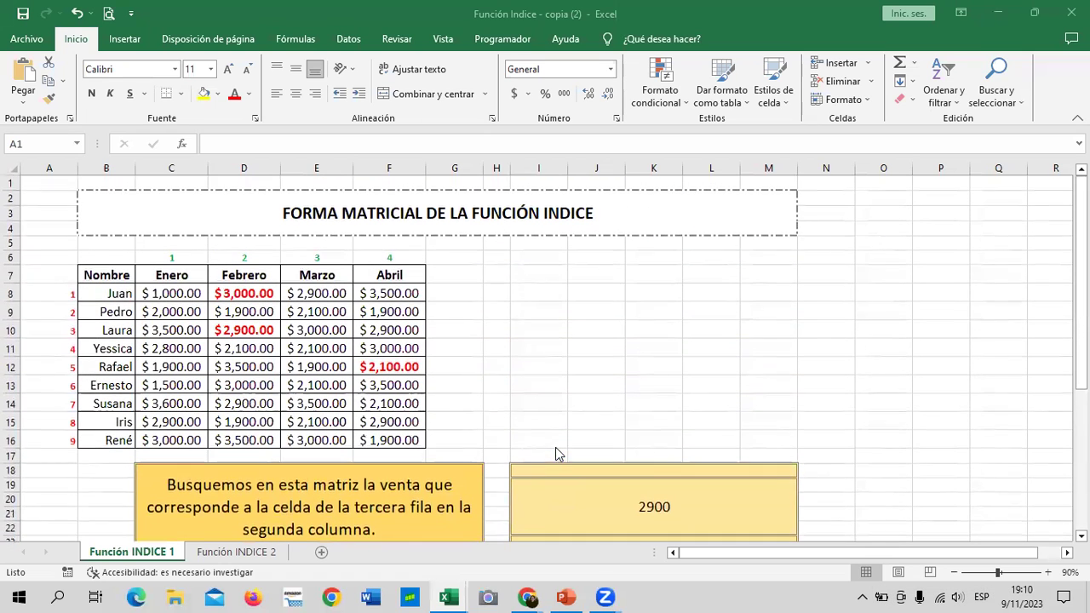
{"action": "left_click", "coordinate": [255, 553]}
{"action": "scroll", "coordinate": [375, 481], "scroll_direction": "up", "scroll_amount": 1}
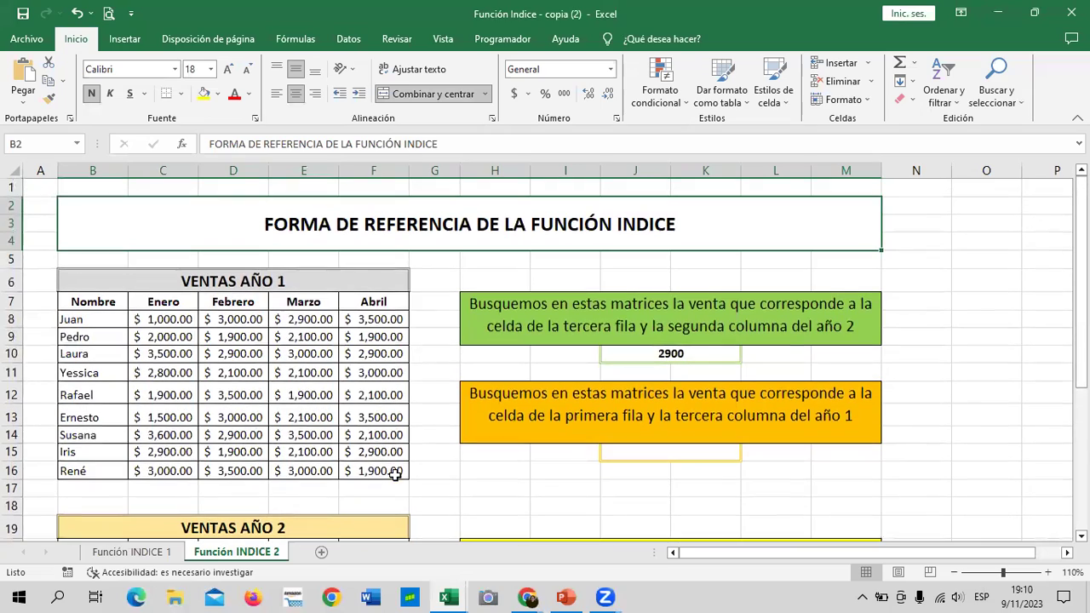
{"action": "scroll", "coordinate": [416, 444], "scroll_direction": "down", "scroll_amount": 2}
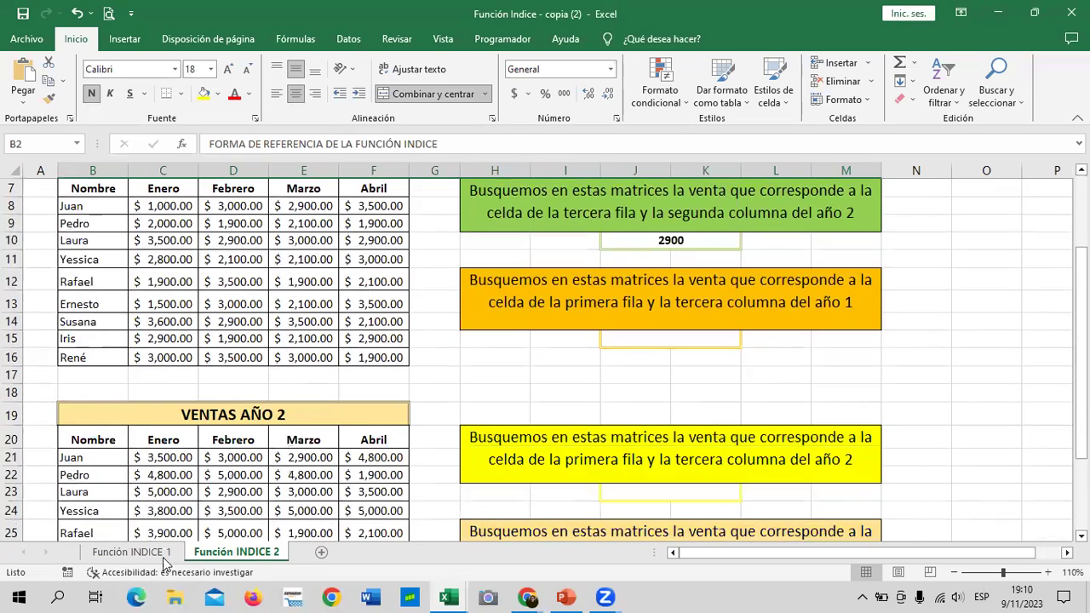
{"action": "left_click", "coordinate": [132, 552]}
{"action": "scroll", "coordinate": [547, 386], "scroll_direction": "down", "scroll_amount": 2}
{"action": "scroll", "coordinate": [546, 386], "scroll_direction": "up", "scroll_amount": 2}
{"action": "scroll", "coordinate": [546, 385], "scroll_direction": "down", "scroll_amount": 1}
{"action": "scroll", "coordinate": [546, 386], "scroll_direction": "up", "scroll_amount": 1}
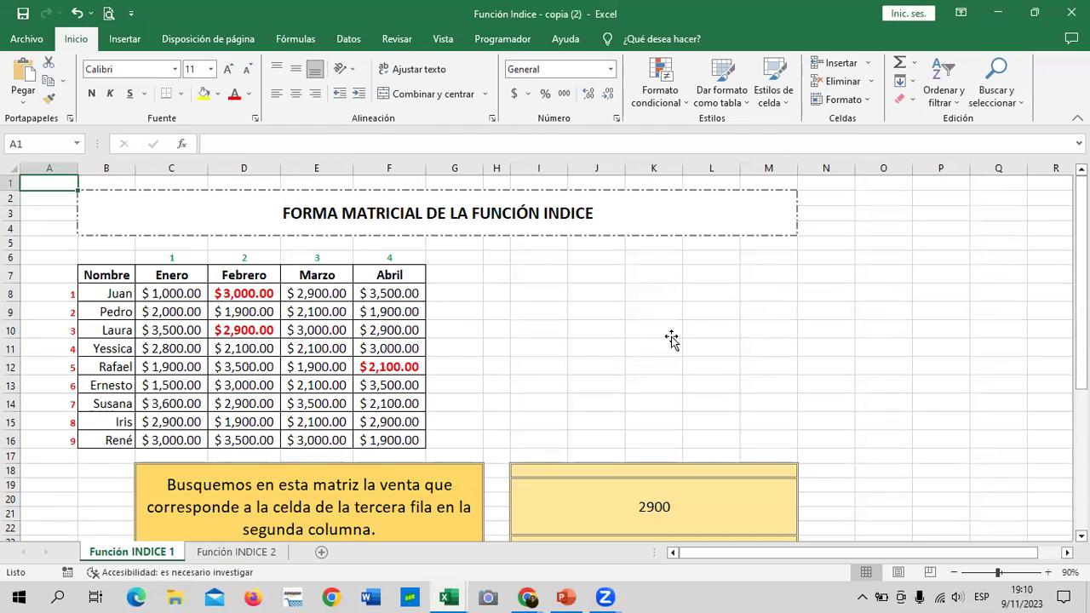
{"action": "left_click", "coordinate": [669, 330]}
{"action": "scroll", "coordinate": [651, 345], "scroll_direction": "down", "scroll_amount": 1}
Highlight the sample sales 3000 in D8, 2900 in D10 and 2100 in F12.
{"action": "left_click", "coordinate": [252, 246]}
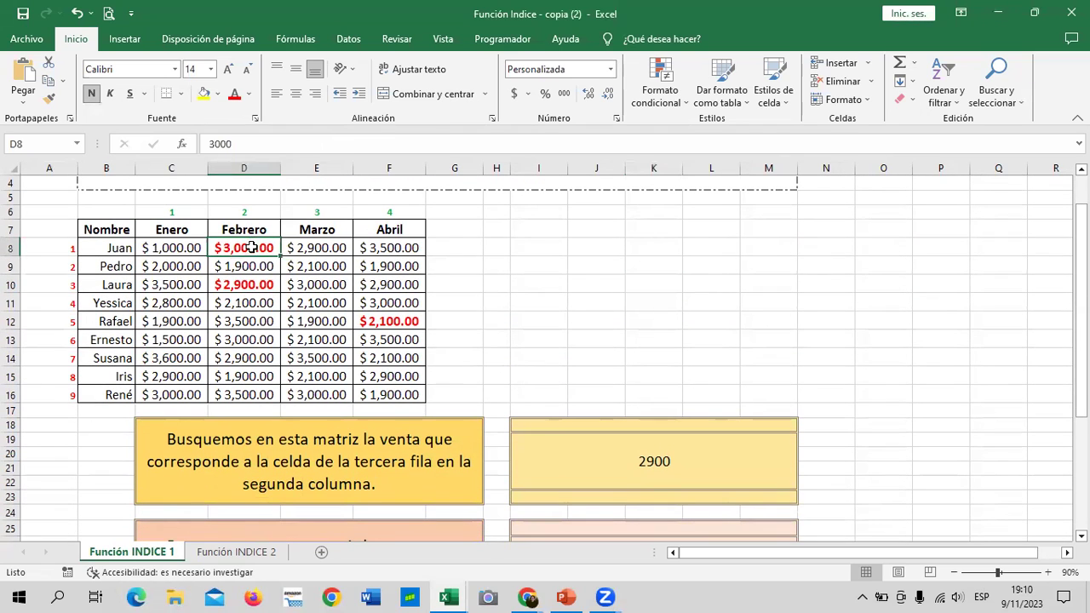
{"action": "left_click", "coordinate": [245, 281]}
{"action": "left_click", "coordinate": [256, 246]}
{"action": "left_click", "coordinate": [246, 284], "text": "ctrl"}
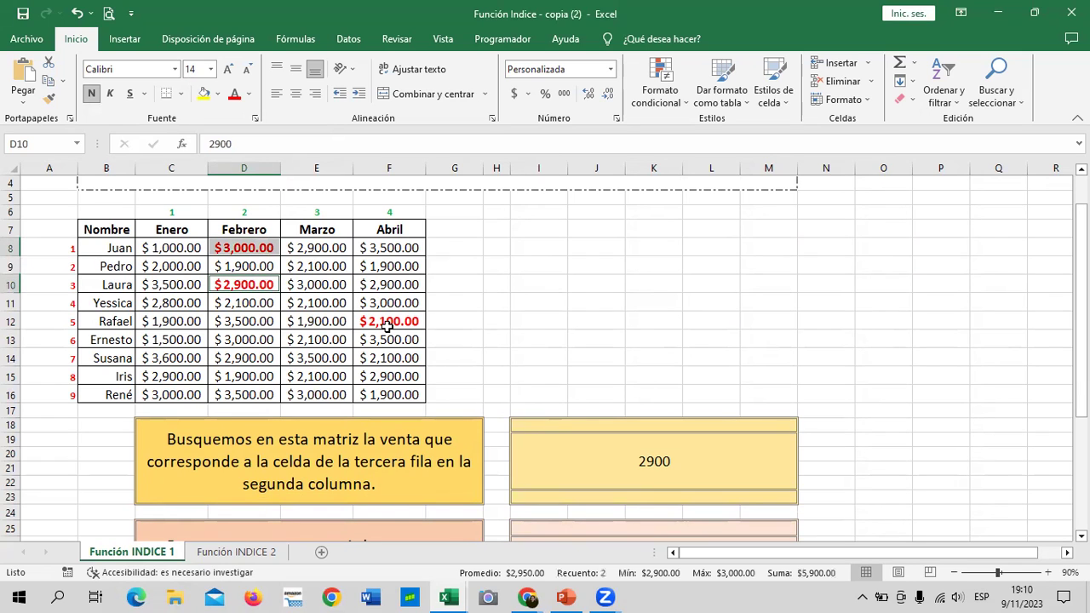
{"action": "left_click", "coordinate": [387, 317]}
{"action": "left_click", "coordinate": [252, 287]}
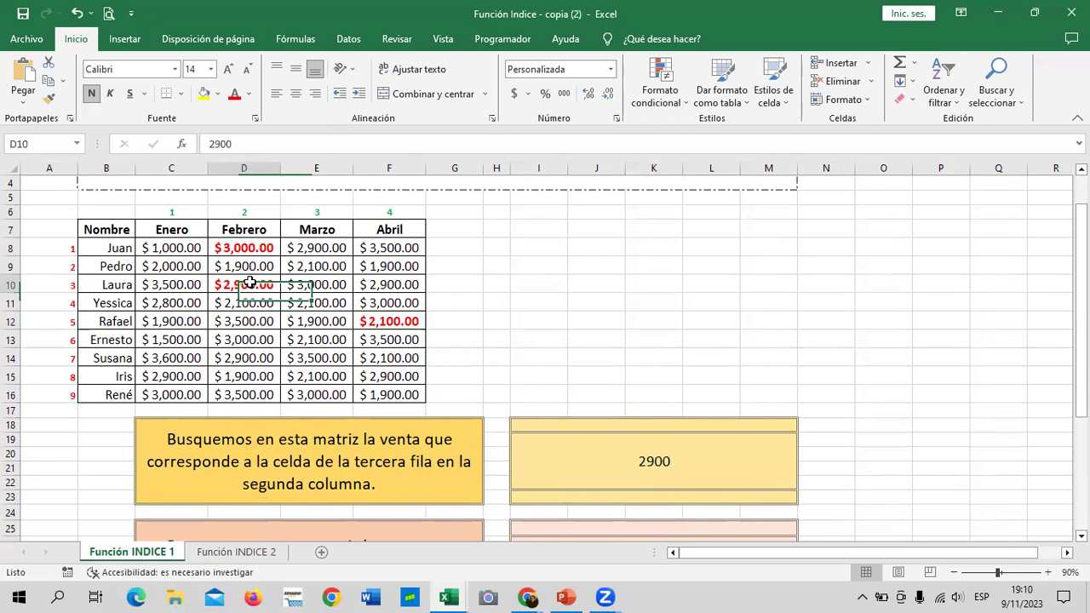
{"action": "left_click", "coordinate": [252, 247]}
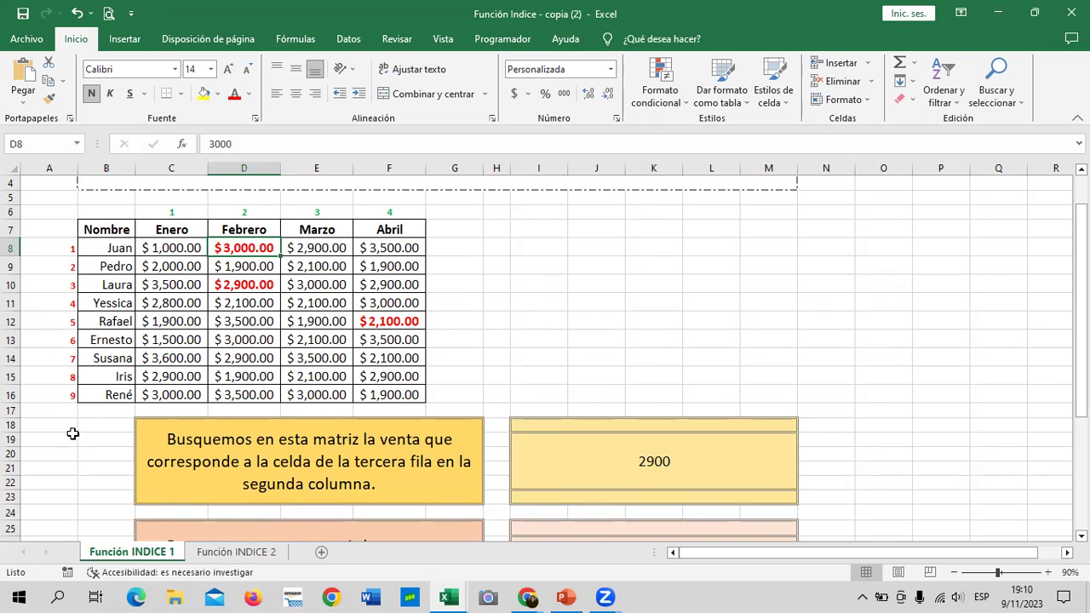
Point out row numbers 1–9 and column numbers 1–4, then delete the INDICE answer in I19.
{"action": "left_click", "coordinate": [60, 250]}
{"action": "left_click", "coordinate": [52, 399]}
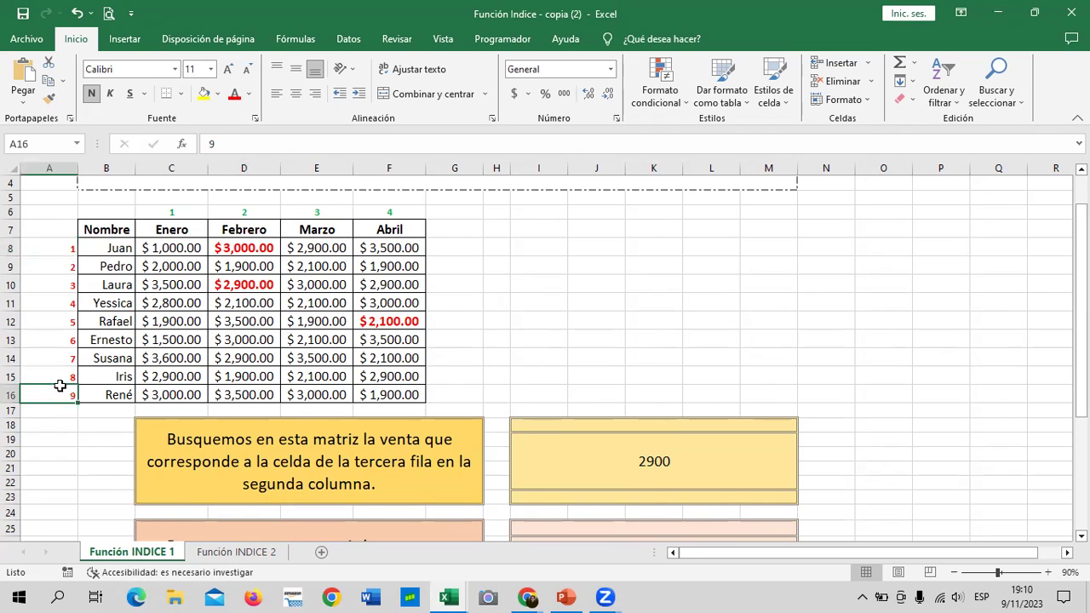
{"action": "left_click", "coordinate": [180, 213]}
{"action": "left_click", "coordinate": [252, 210]}
{"action": "left_click", "coordinate": [298, 211]}
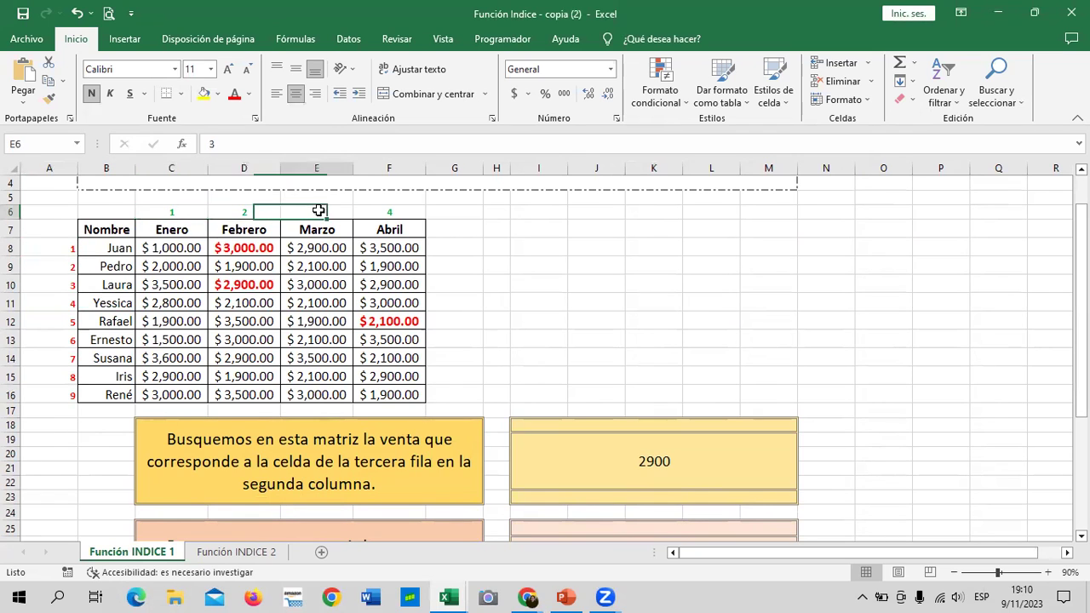
{"action": "left_click", "coordinate": [389, 211]}
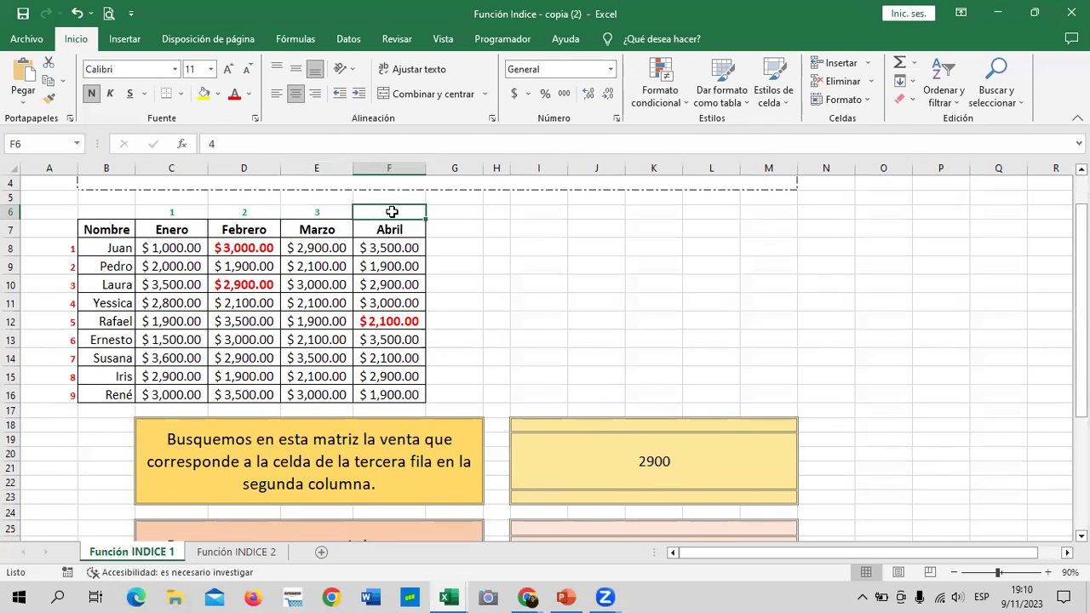
{"action": "left_click", "coordinate": [651, 462]}
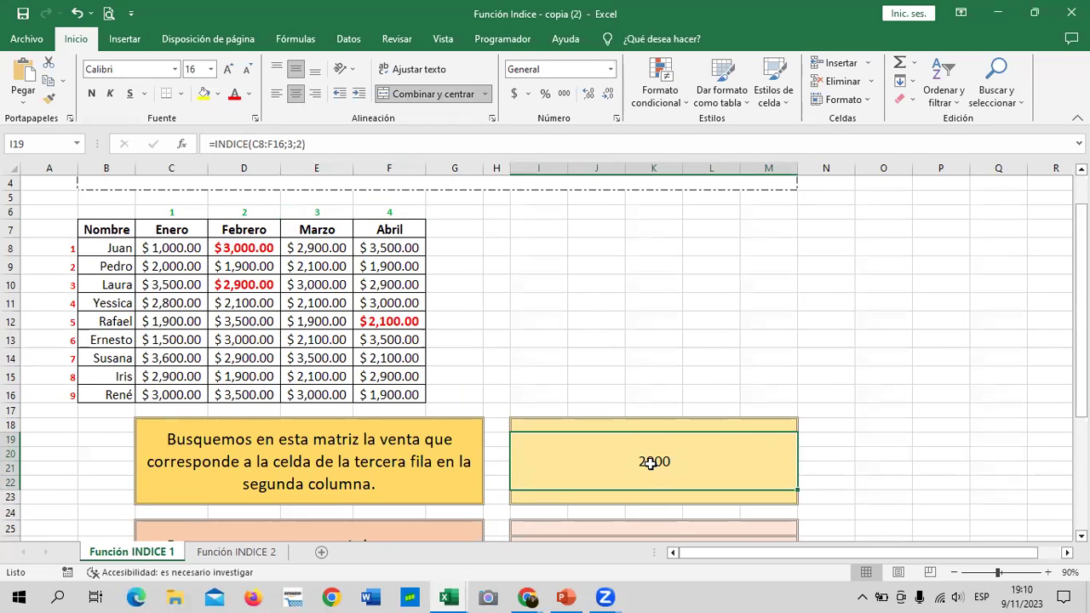
{"action": "key", "text": "Delete"}
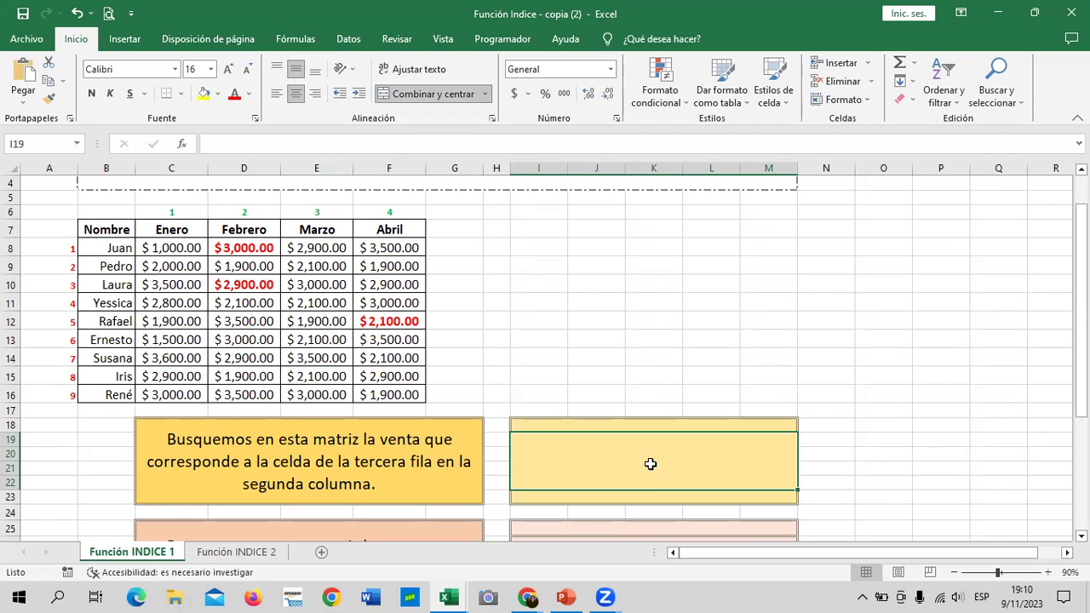
Adjust the zoom through 172%, 93% and 98% before settling on exactly 100%.
{"action": "scroll", "coordinate": [655, 464], "scroll_direction": "down", "scroll_amount": 2}
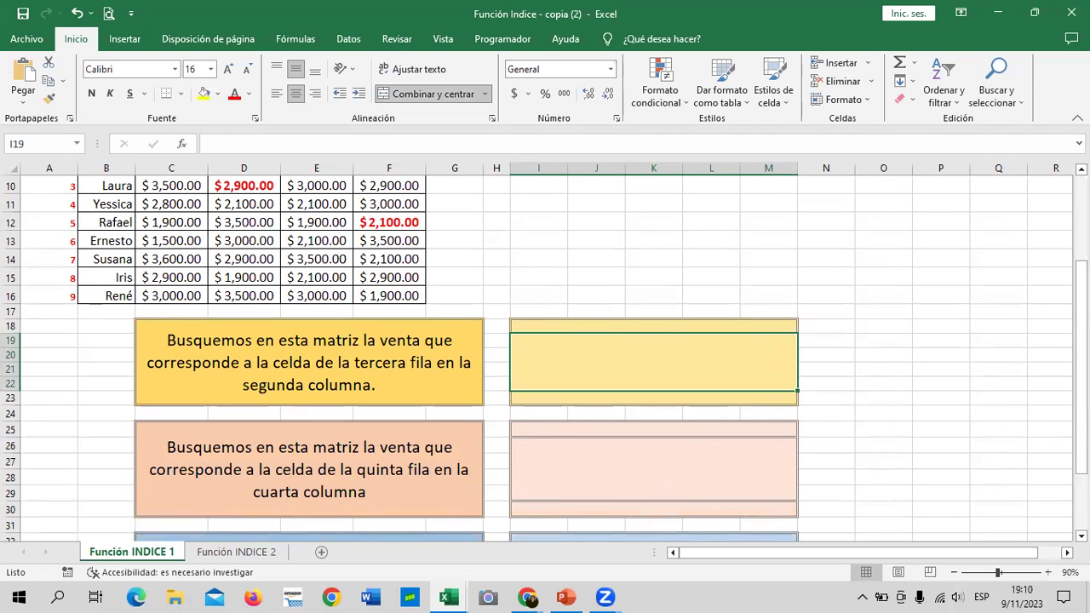
{"action": "left_click", "coordinate": [1039, 572]}
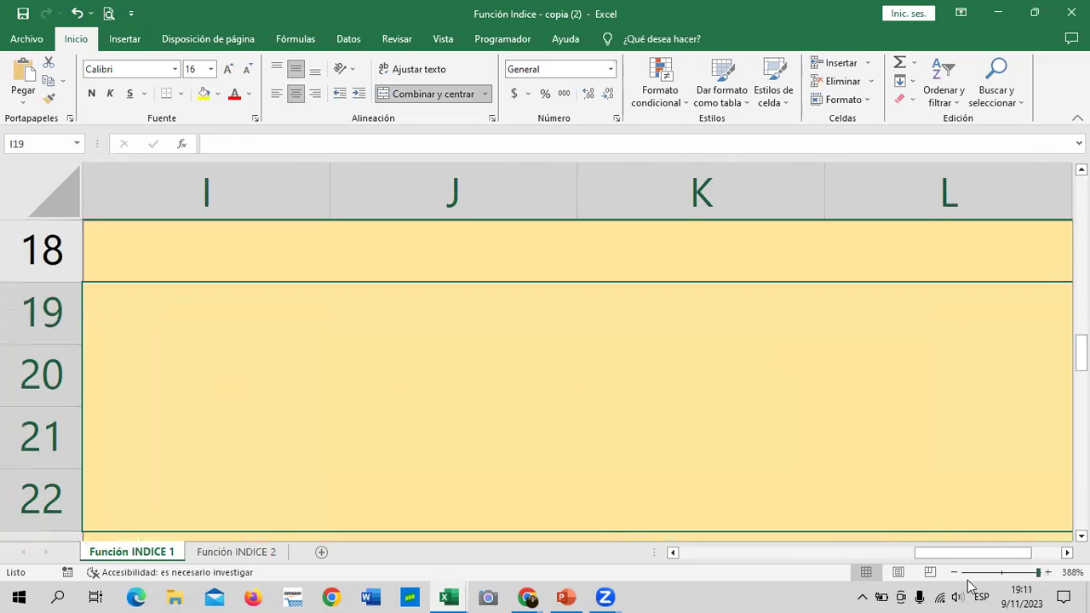
{"action": "left_click", "coordinate": [1030, 572]}
{"action": "left_click_drag", "start_coordinate": [975, 573], "coordinate": [1001, 573]}
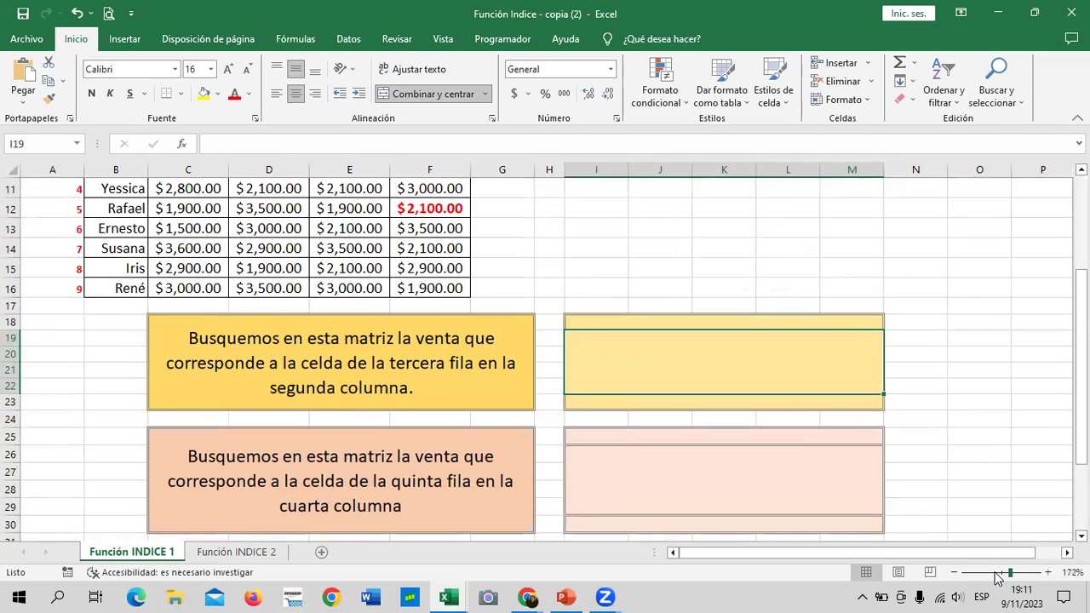
{"action": "left_click", "coordinate": [1009, 572]}
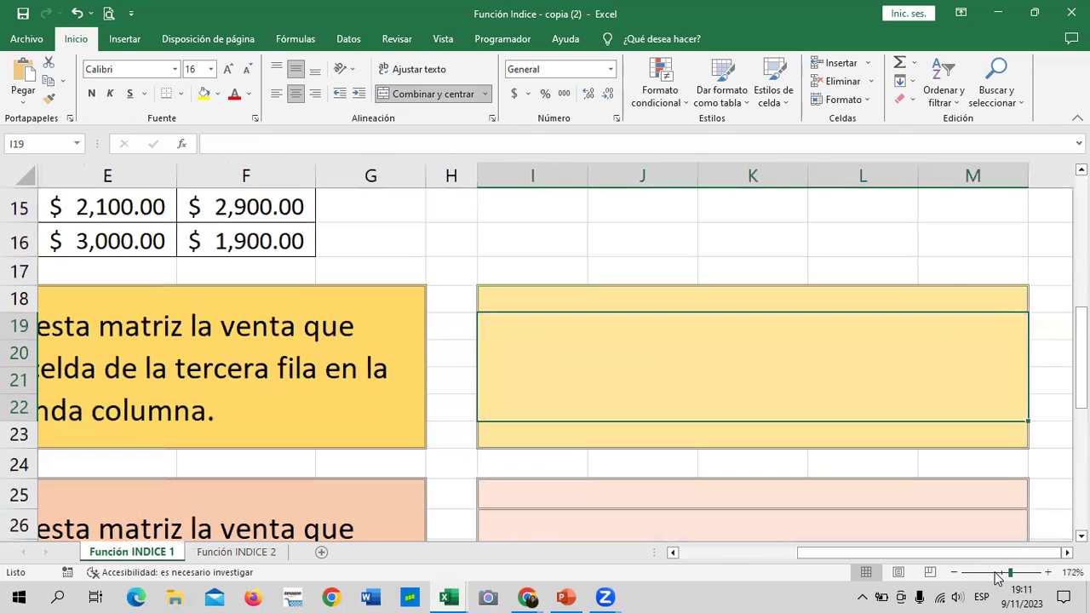
{"action": "left_click", "coordinate": [997, 573]}
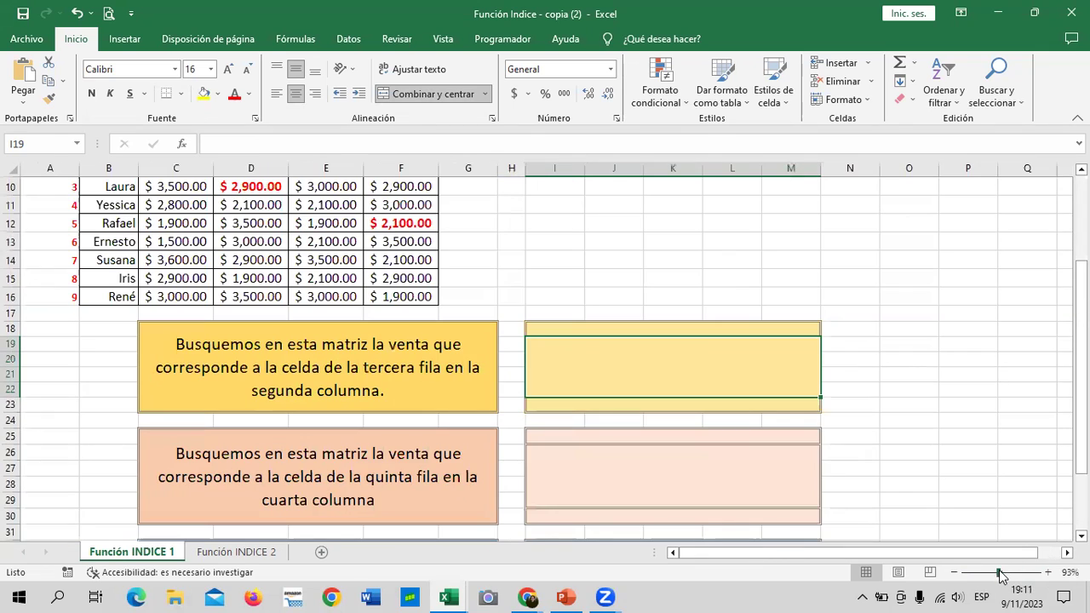
{"action": "left_click", "coordinate": [1001, 573]}
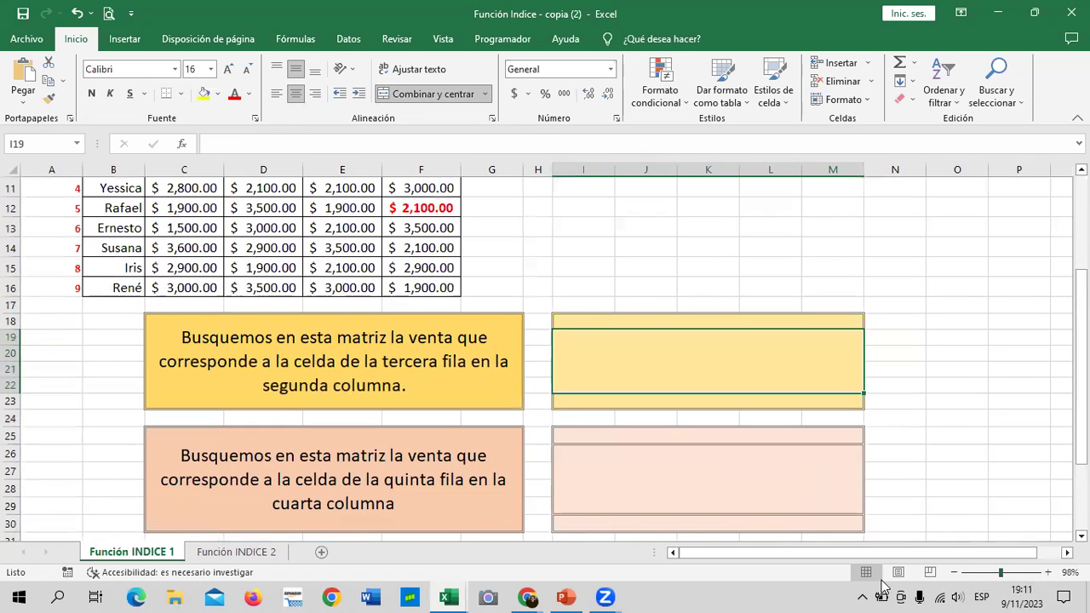
{"action": "left_click", "coordinate": [1047, 572]}
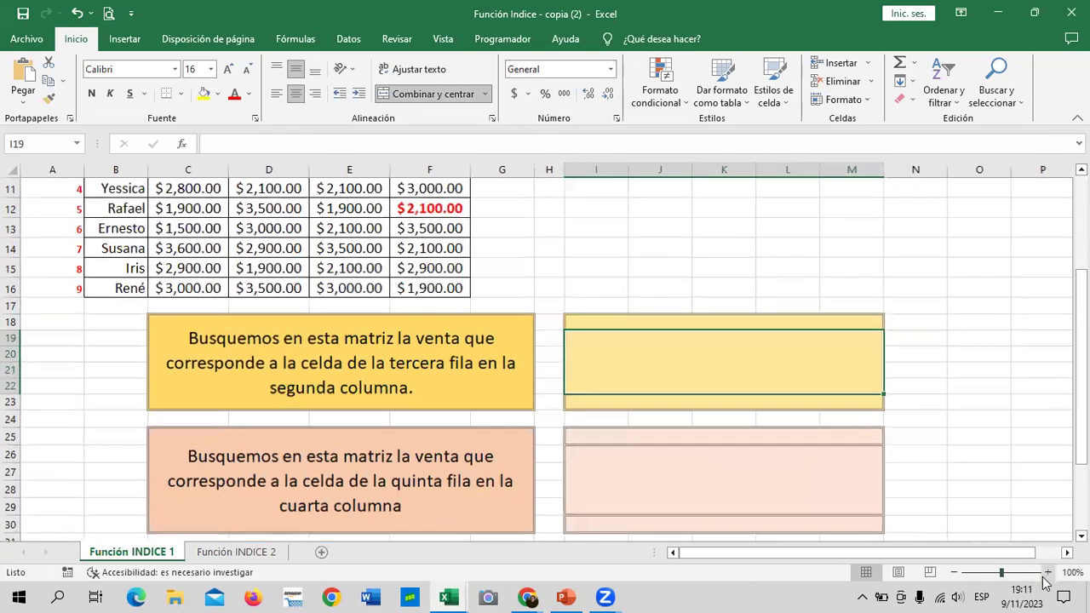
{"action": "scroll", "coordinate": [594, 409], "scroll_direction": "up", "scroll_amount": 2}
{"action": "scroll", "coordinate": [594, 409], "scroll_direction": "up", "scroll_amount": 1}
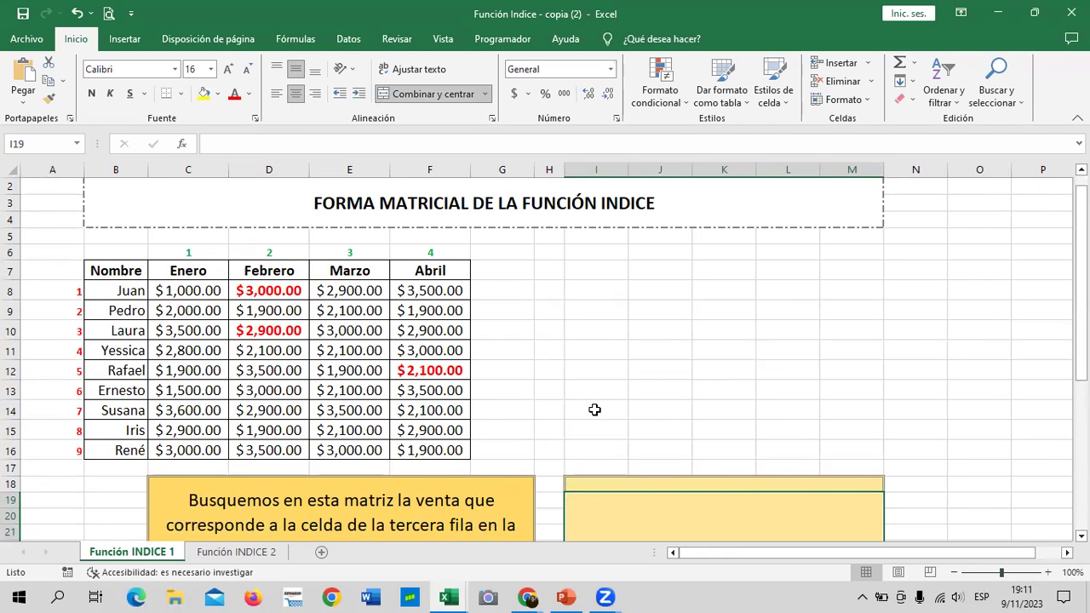
{"action": "key", "text": "XF86MonBrightnessDown"}
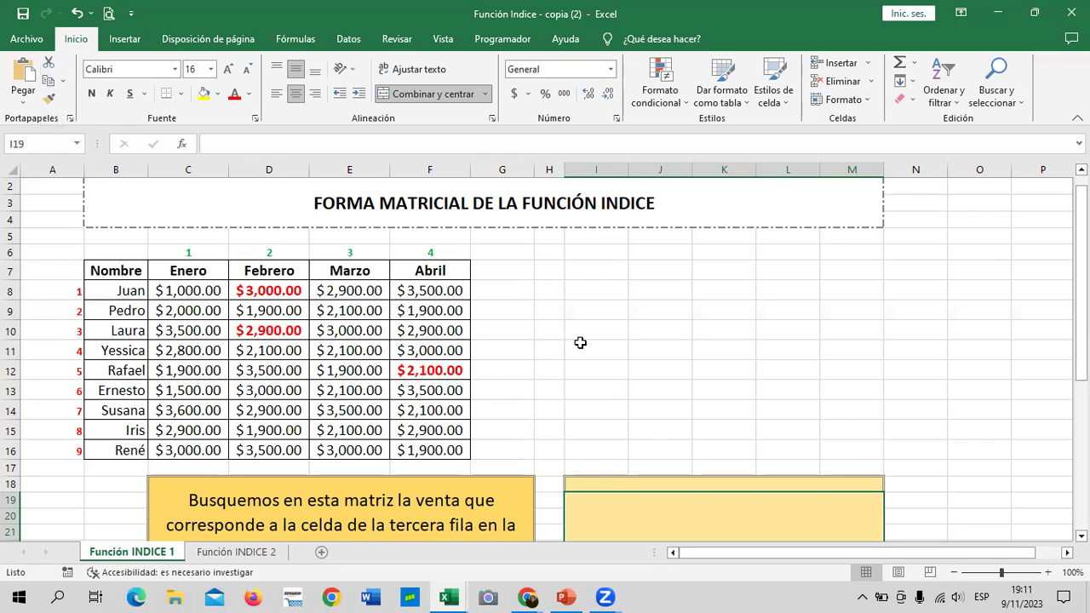
{"action": "scroll", "coordinate": [562, 362], "scroll_direction": "down", "scroll_amount": 3}
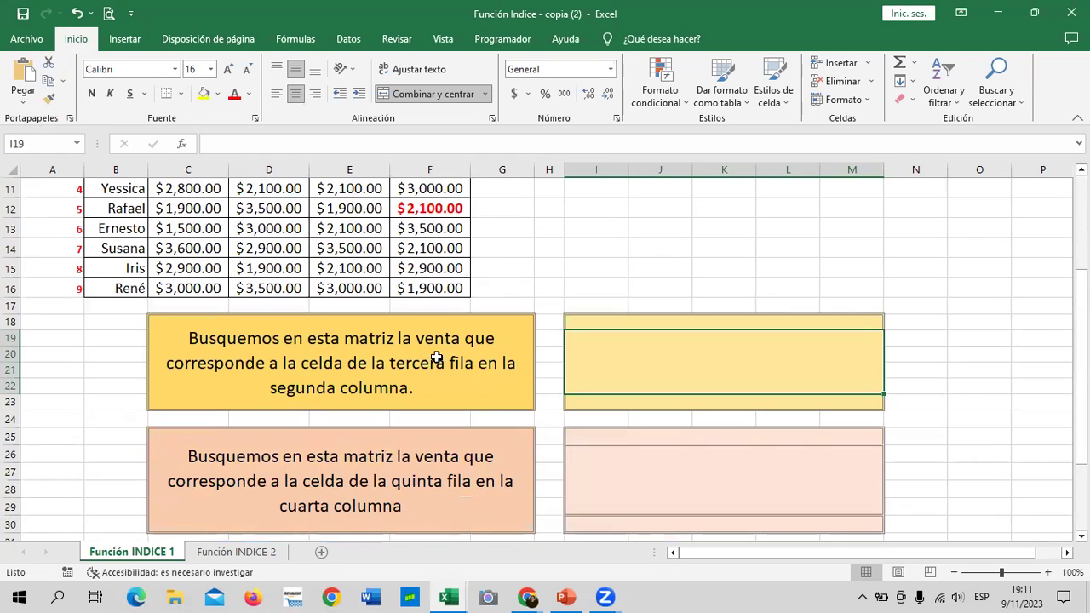
{"action": "scroll", "coordinate": [440, 382], "scroll_direction": "down", "scroll_amount": 2}
{"action": "scroll", "coordinate": [437, 382], "scroll_direction": "down", "scroll_amount": 1}
{"action": "scroll", "coordinate": [438, 383], "scroll_direction": "down", "scroll_amount": 1}
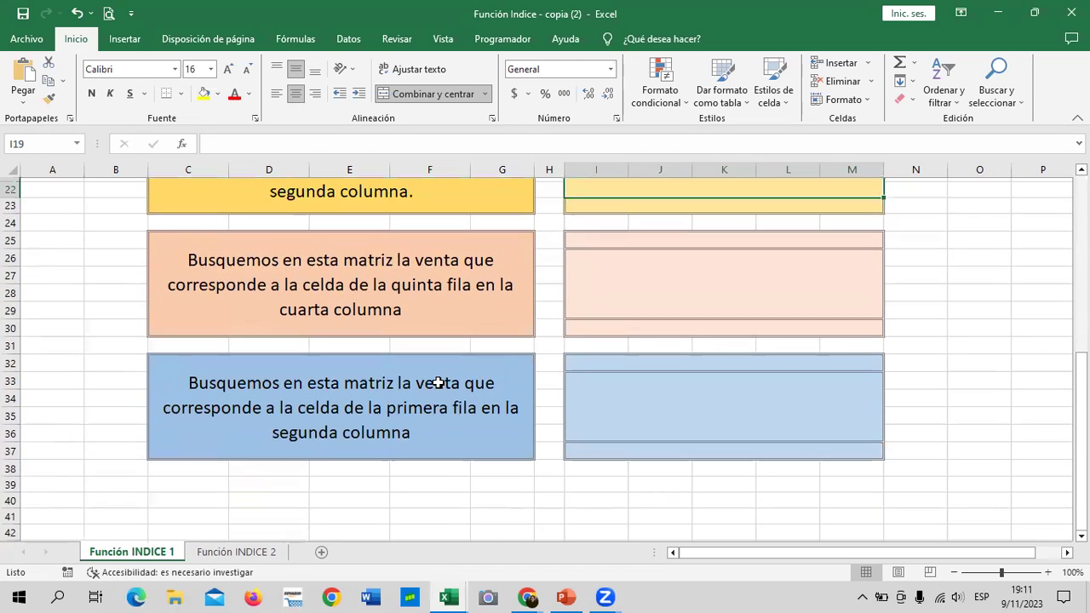
{"action": "scroll", "coordinate": [438, 383], "scroll_direction": "up", "scroll_amount": 4}
{"action": "left_click", "coordinate": [395, 346]}
{"action": "left_click", "coordinate": [381, 479]}
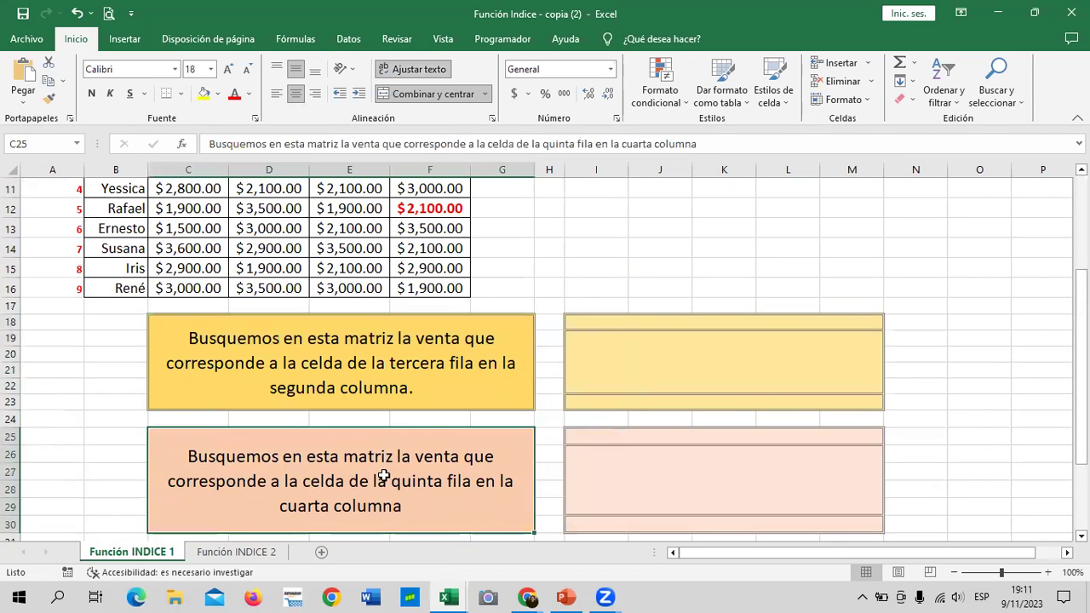
{"action": "scroll", "coordinate": [384, 478], "scroll_direction": "down", "scroll_amount": 3}
{"action": "left_click", "coordinate": [457, 402]}
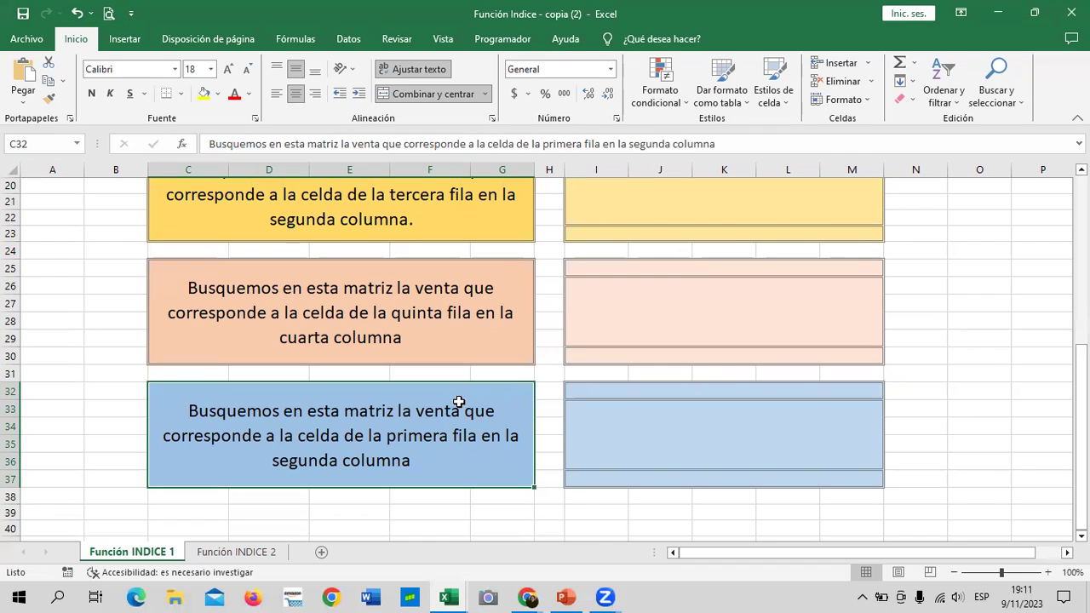
{"action": "scroll", "coordinate": [460, 402], "scroll_direction": "up", "scroll_amount": 3}
{"action": "left_click", "coordinate": [378, 359]}
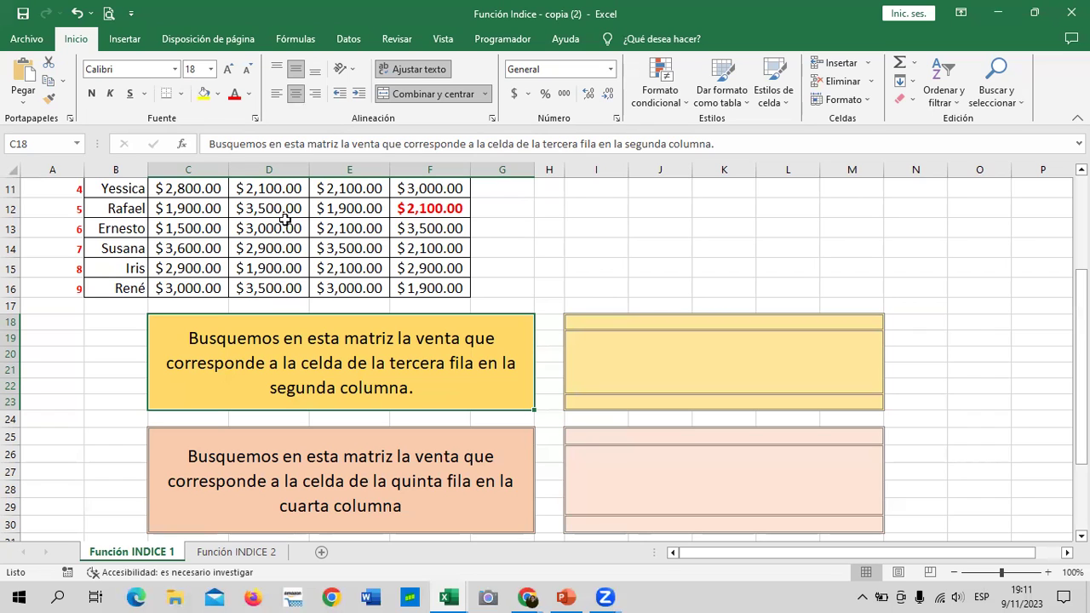
{"action": "scroll", "coordinate": [153, 256], "scroll_direction": "up", "scroll_amount": 2}
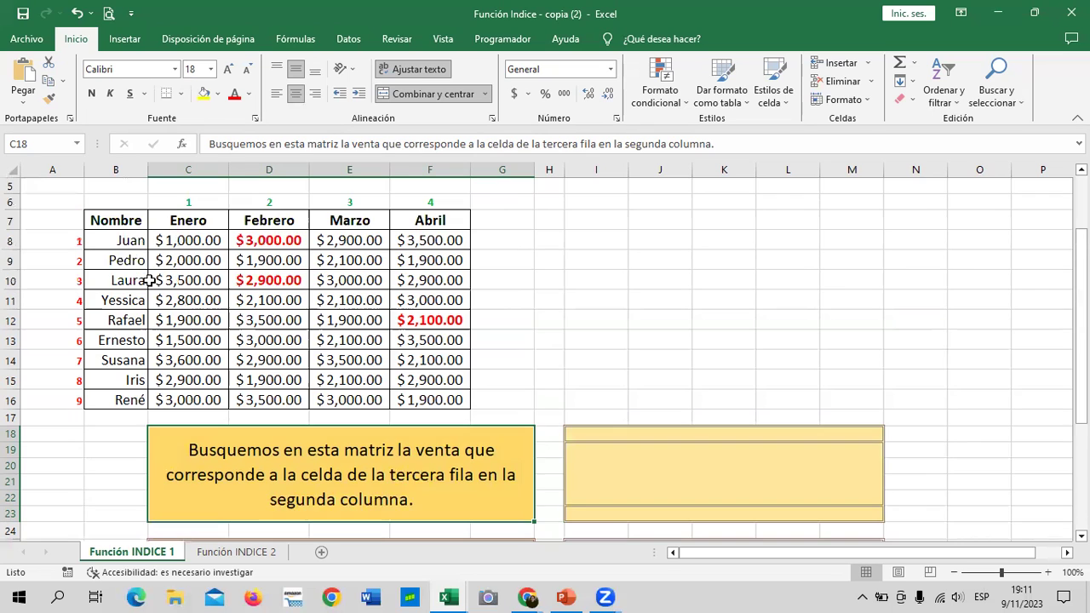
{"action": "left_click", "coordinate": [65, 282]}
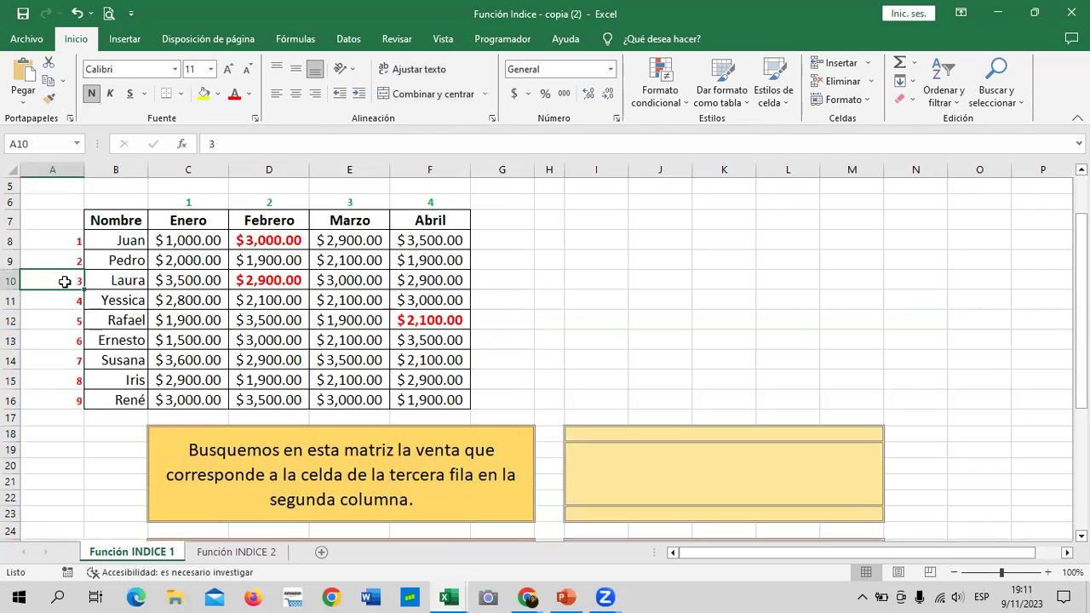
{"action": "left_click", "coordinate": [283, 202]}
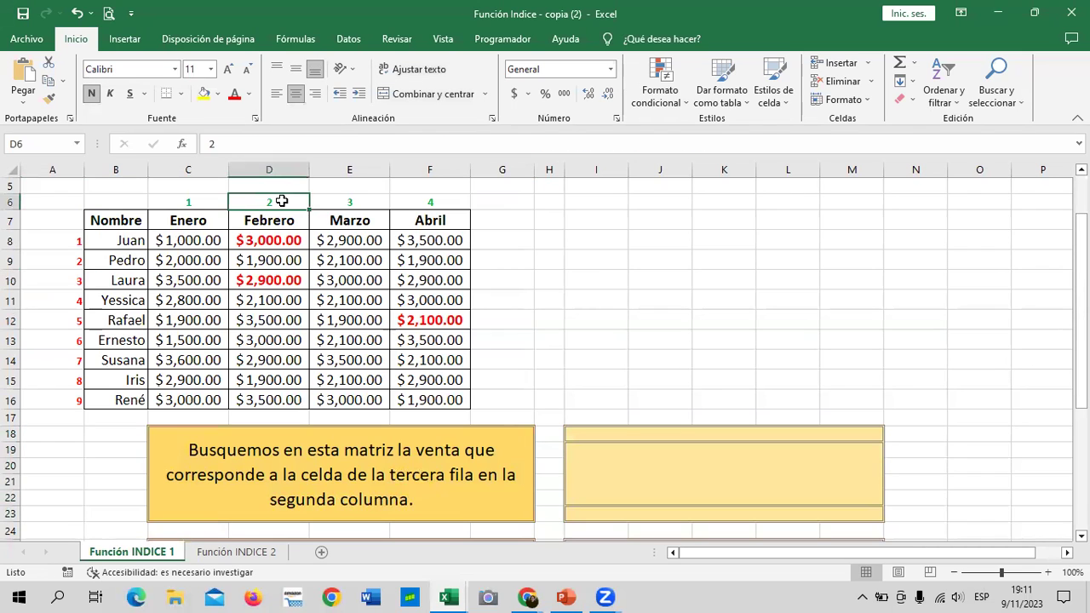
{"action": "left_click", "coordinate": [744, 460]}
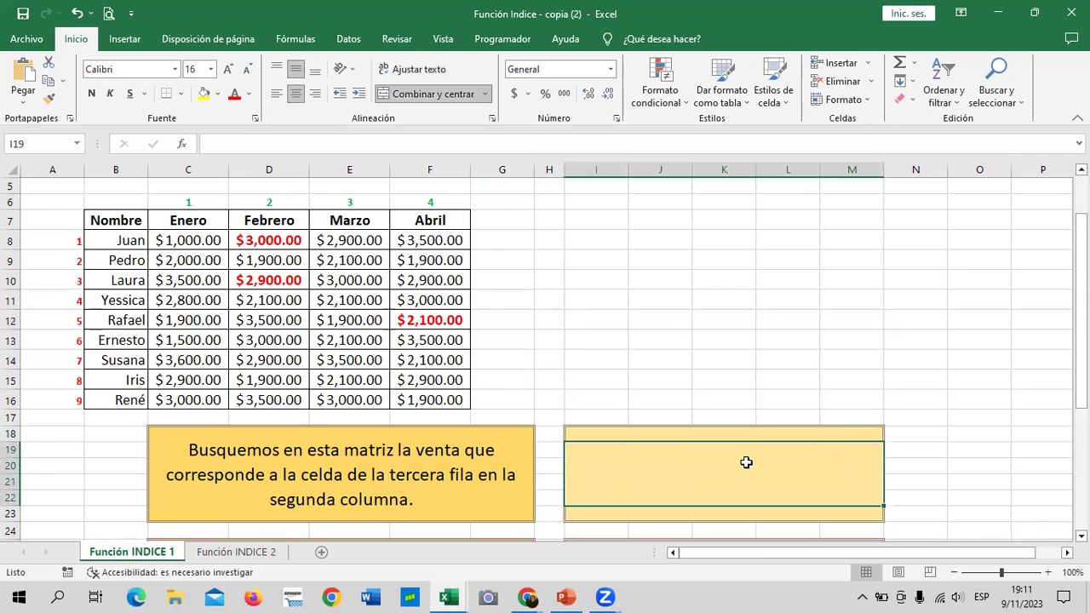
Enter =INDICE(C8:F16;3;2) in I19 so it returns the Febrero sale of 2900.
{"action": "type", "text": "=in"}
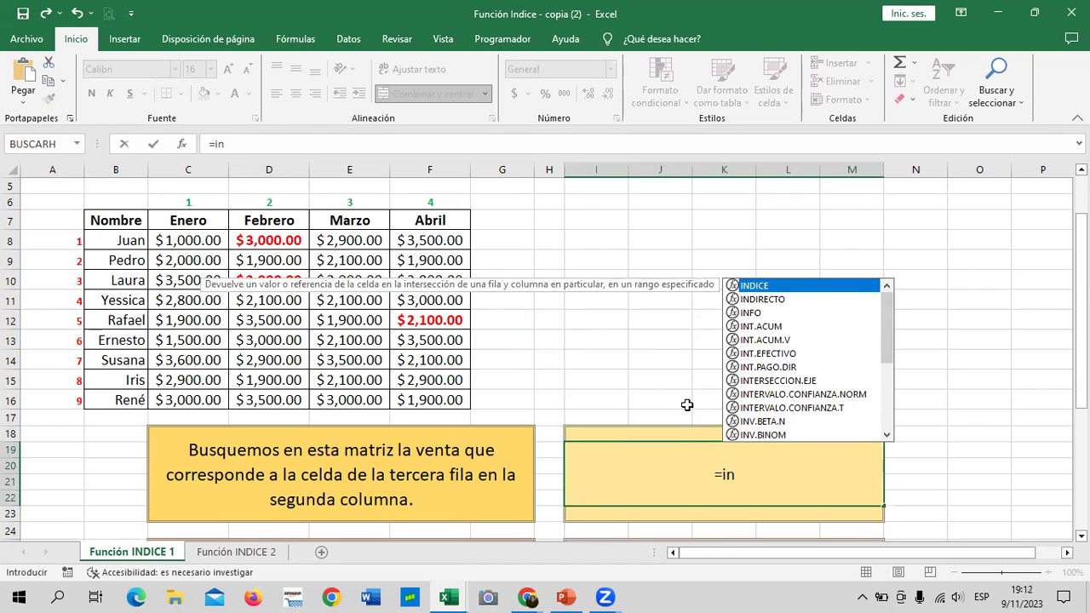
{"action": "double_click", "coordinate": [784, 288]}
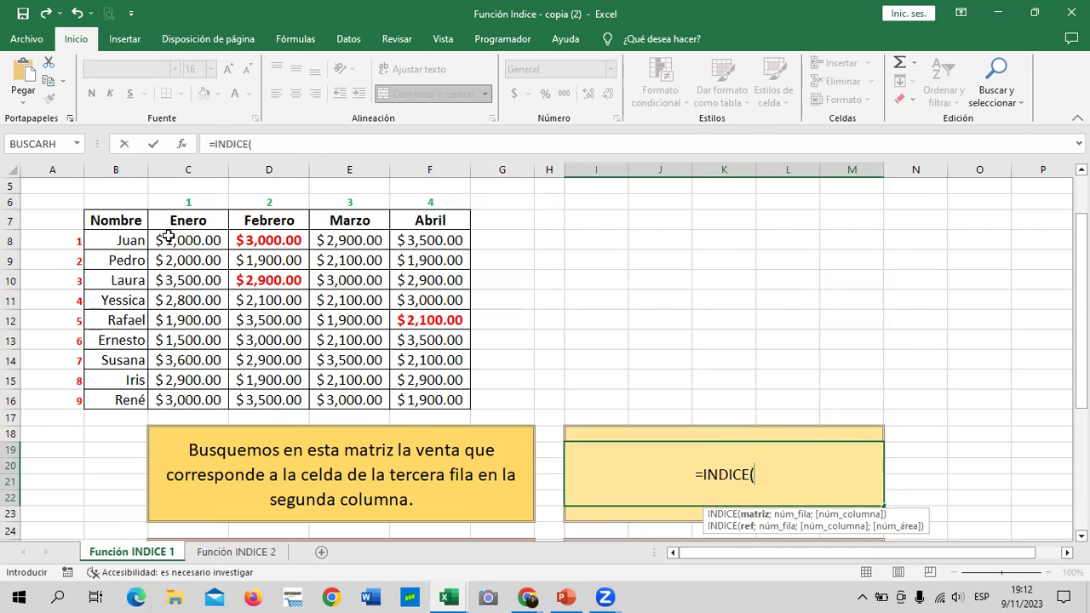
{"action": "left_click_drag", "start_coordinate": [175, 241], "coordinate": [464, 402]}
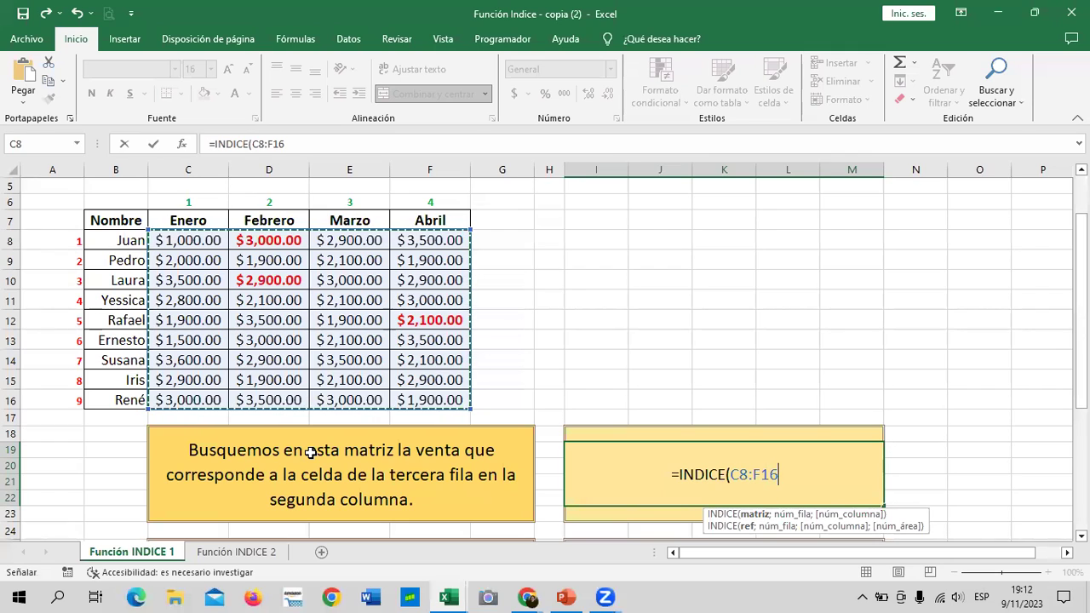
{"action": "type", "text": ";"}
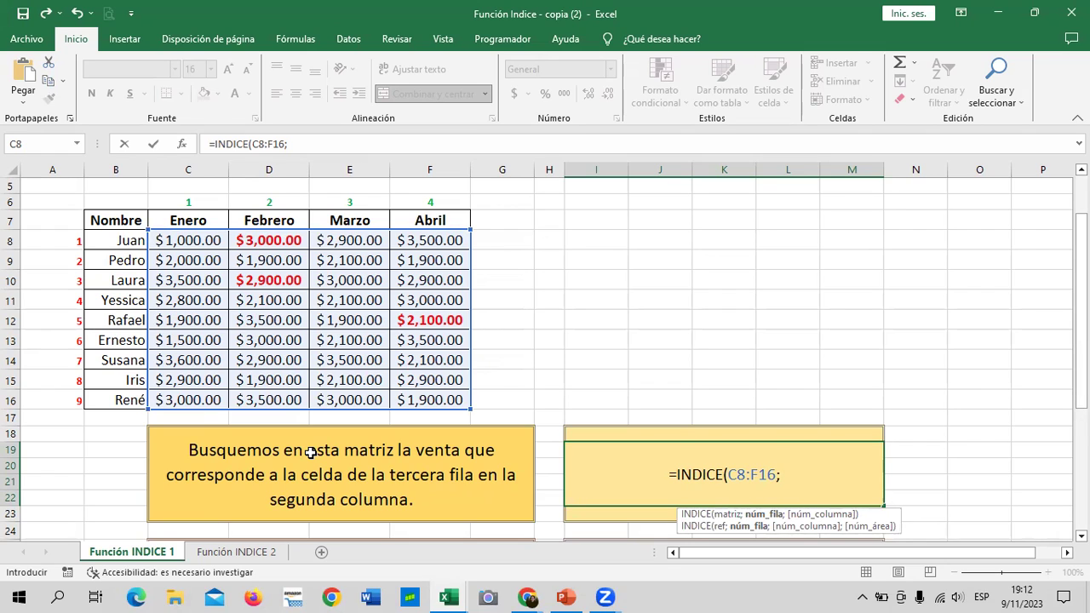
{"action": "left_click", "coordinate": [727, 514]}
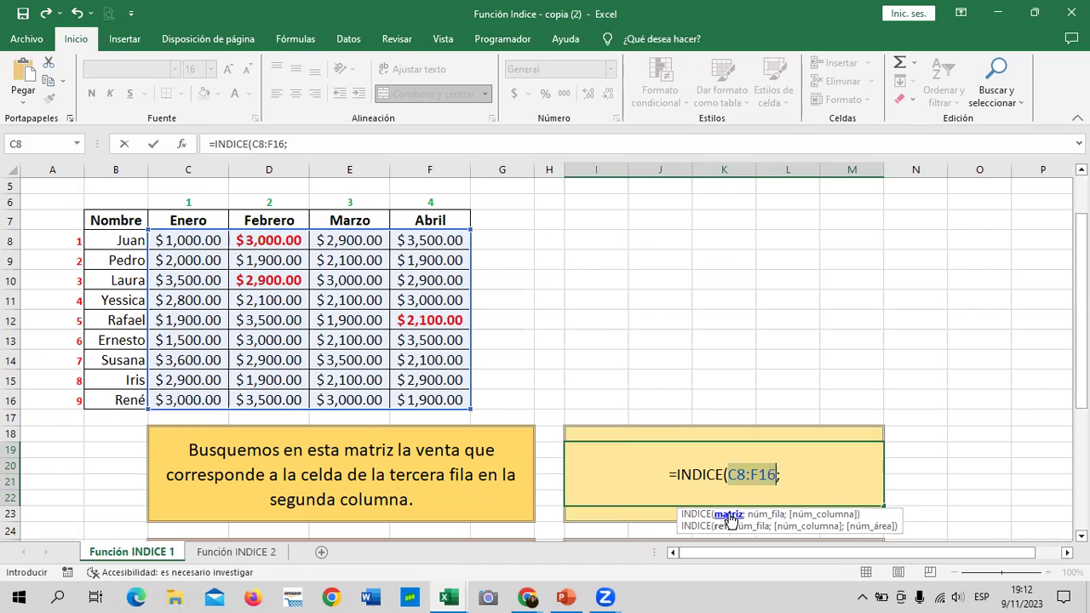
{"action": "left_click", "coordinate": [755, 515]}
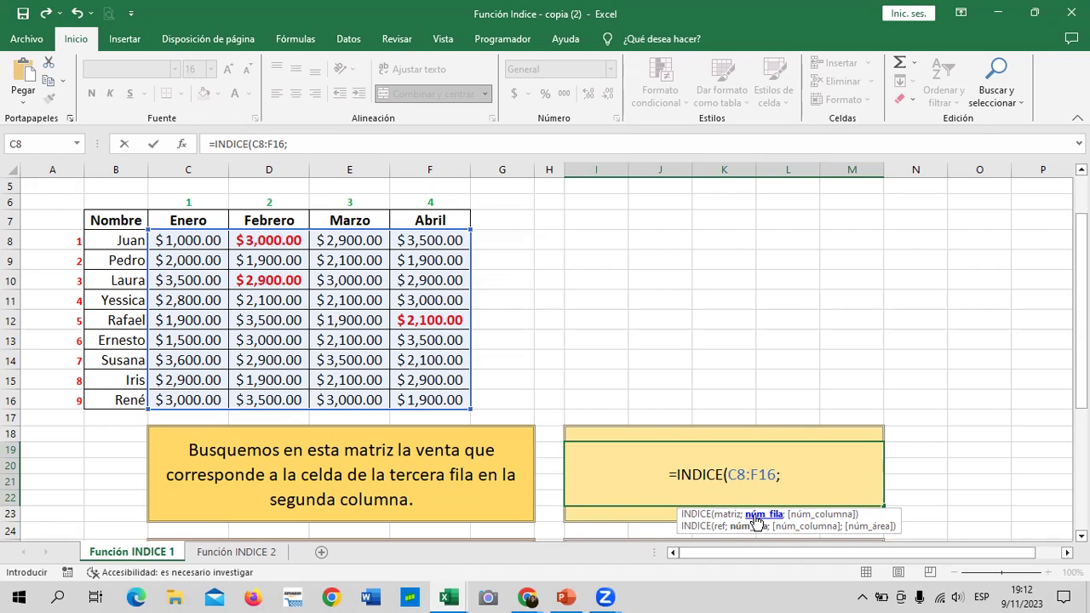
{"action": "type", "text": "3"}
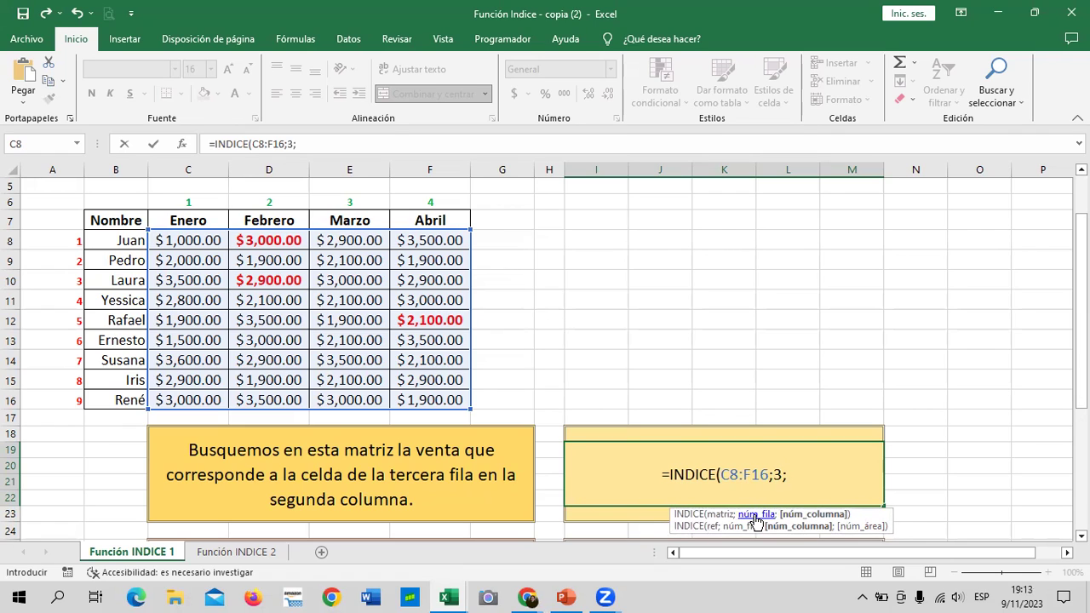
{"action": "type", "text": "2"}
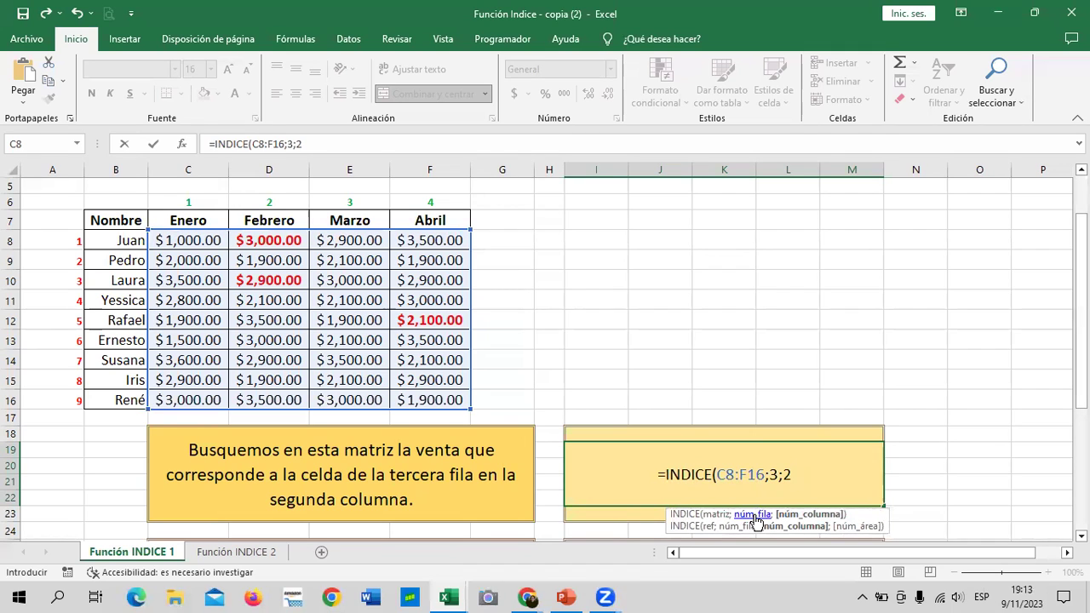
{"action": "type", "text": ")"}
{"action": "key", "text": "Return"}
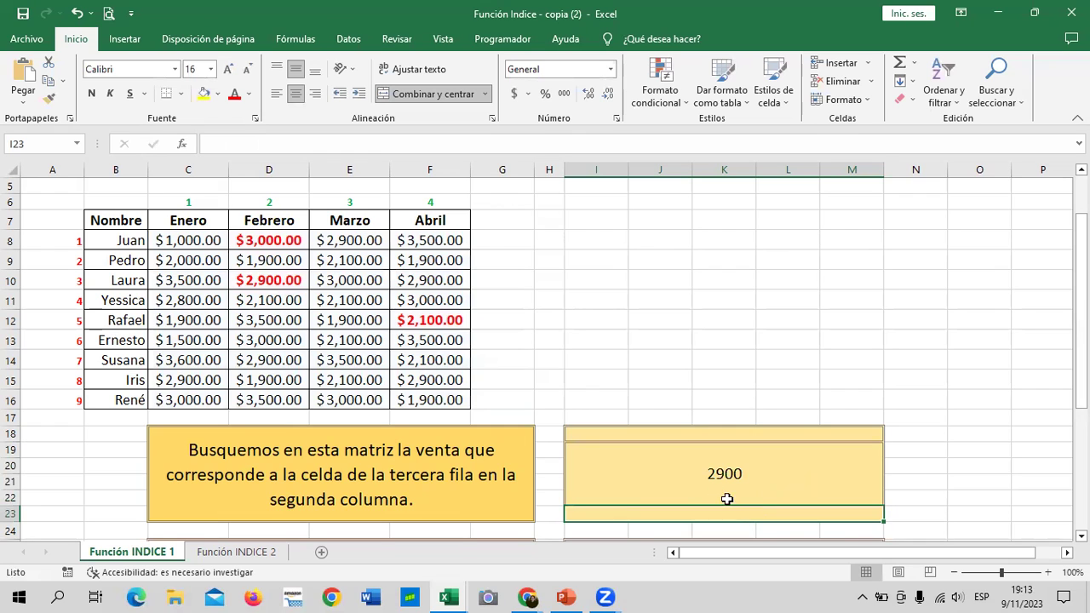
{"action": "left_click", "coordinate": [718, 473]}
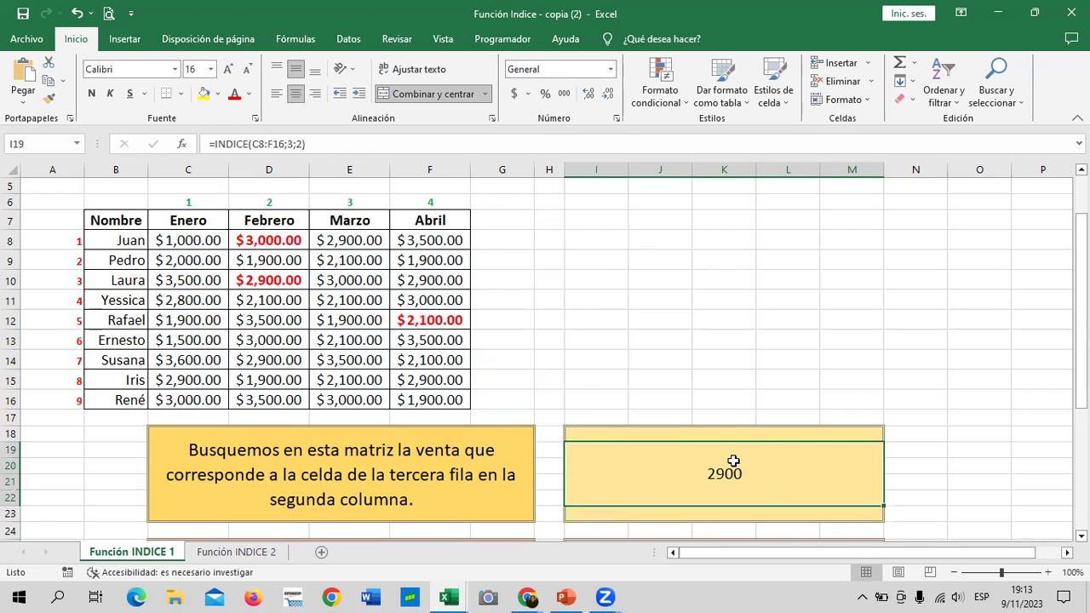
{"action": "left_click", "coordinate": [279, 280]}
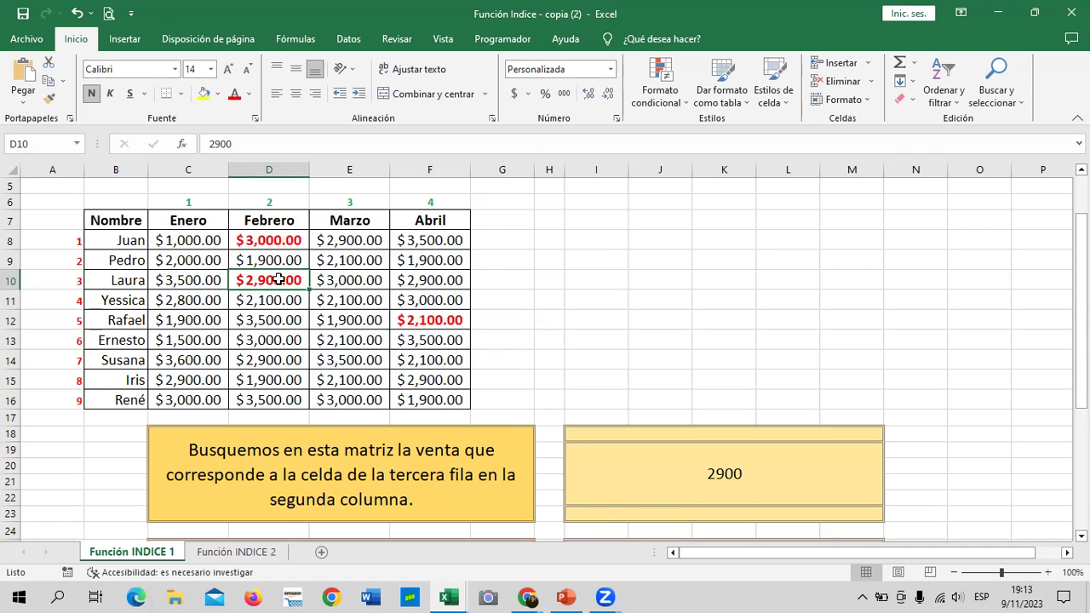
{"action": "scroll", "coordinate": [592, 353], "scroll_direction": "down", "scroll_amount": 2}
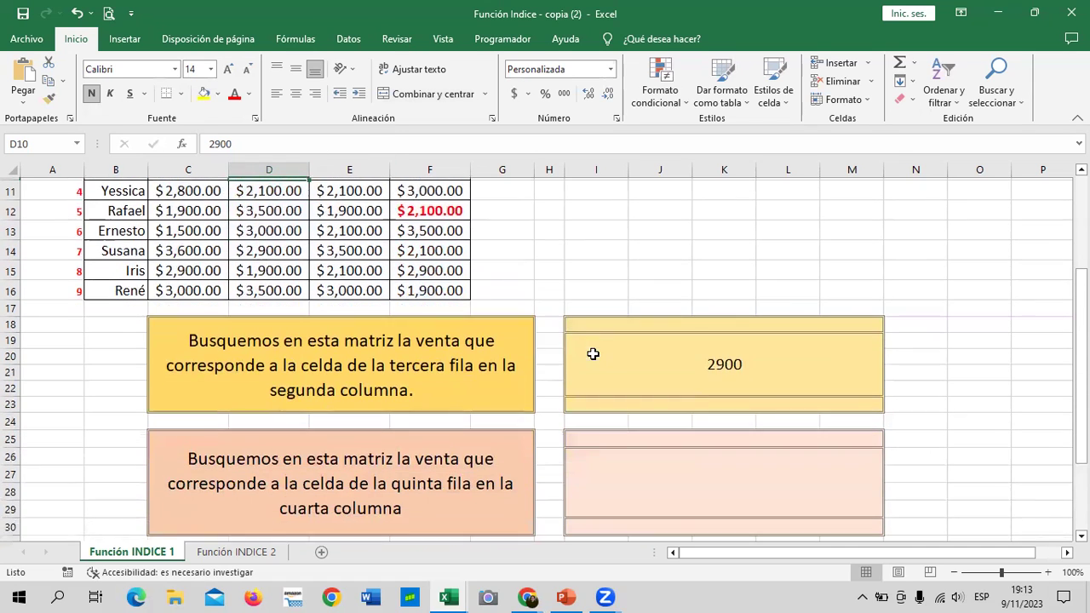
{"action": "scroll", "coordinate": [616, 449], "scroll_direction": "down", "scroll_amount": 1}
{"action": "left_click", "coordinate": [711, 428]}
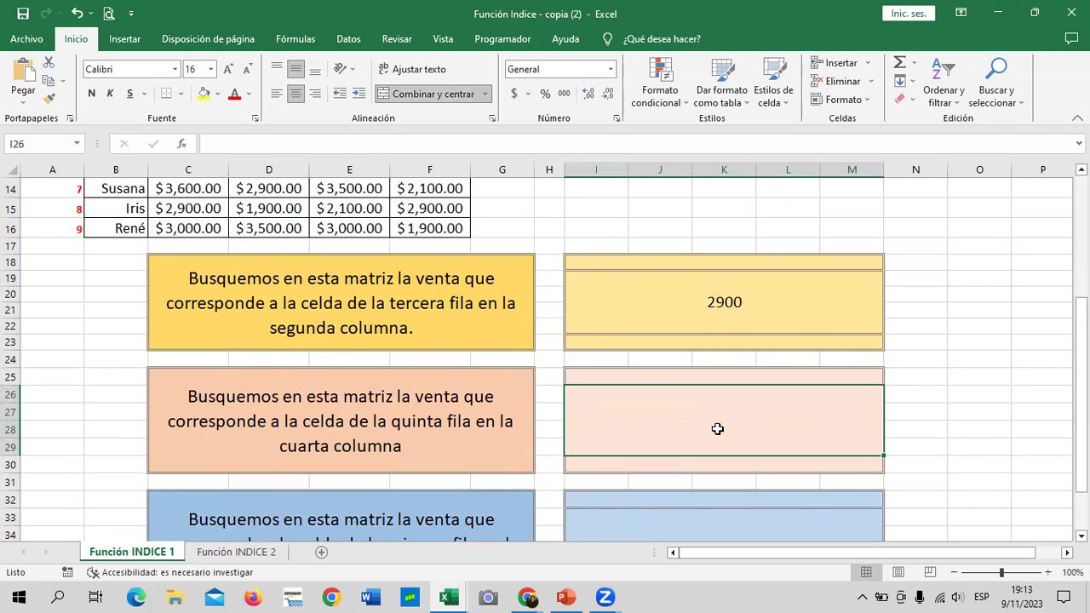
Enter =INDICE(C8:F16;5;4) in answer cell I26, returning 2100.
{"action": "type", "text": "="}
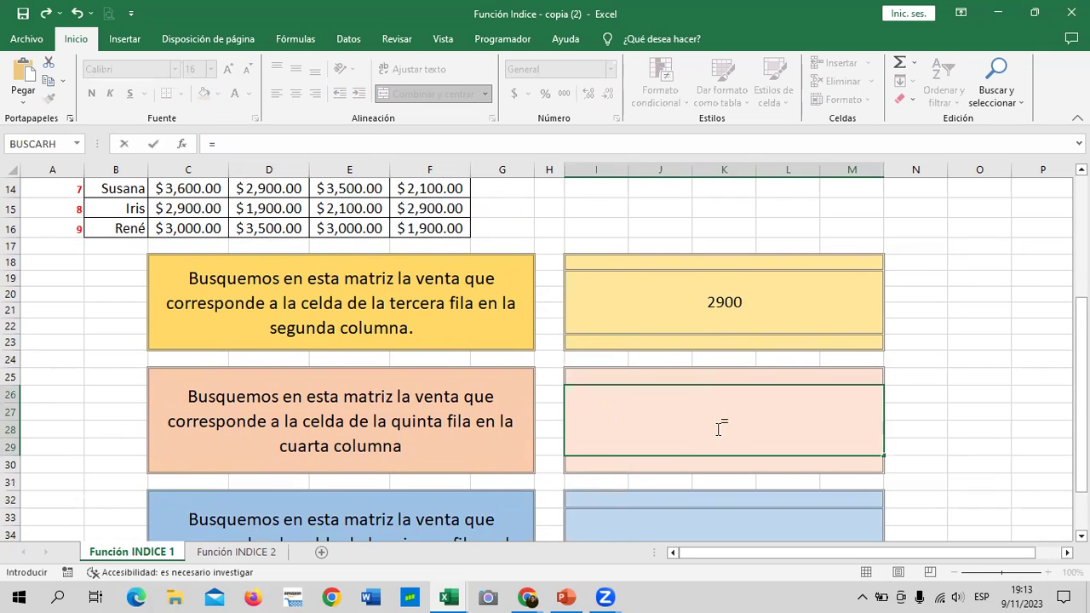
{"action": "type", "text": "indice"}
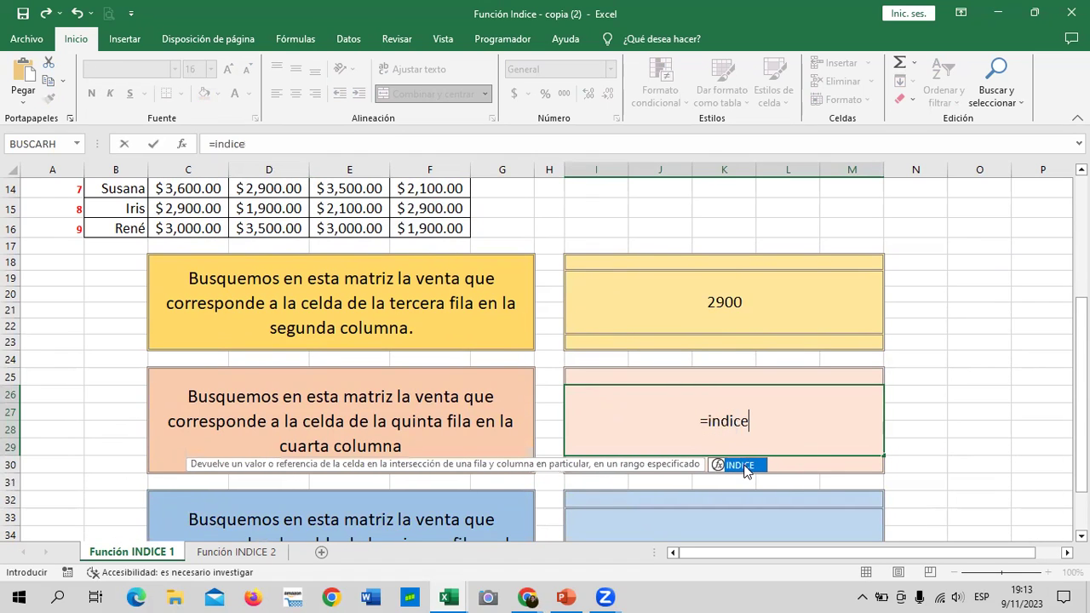
{"action": "double_click", "coordinate": [743, 465]}
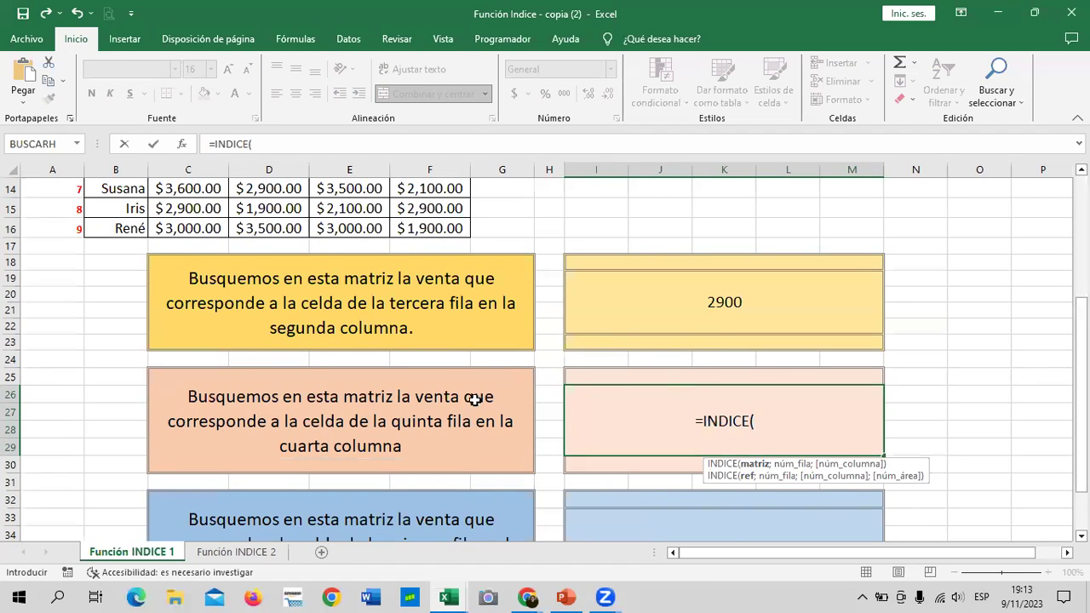
{"action": "scroll", "coordinate": [475, 400], "scroll_direction": "up", "scroll_amount": 3}
{"action": "left_click_drag", "start_coordinate": [168, 240], "coordinate": [422, 397]}
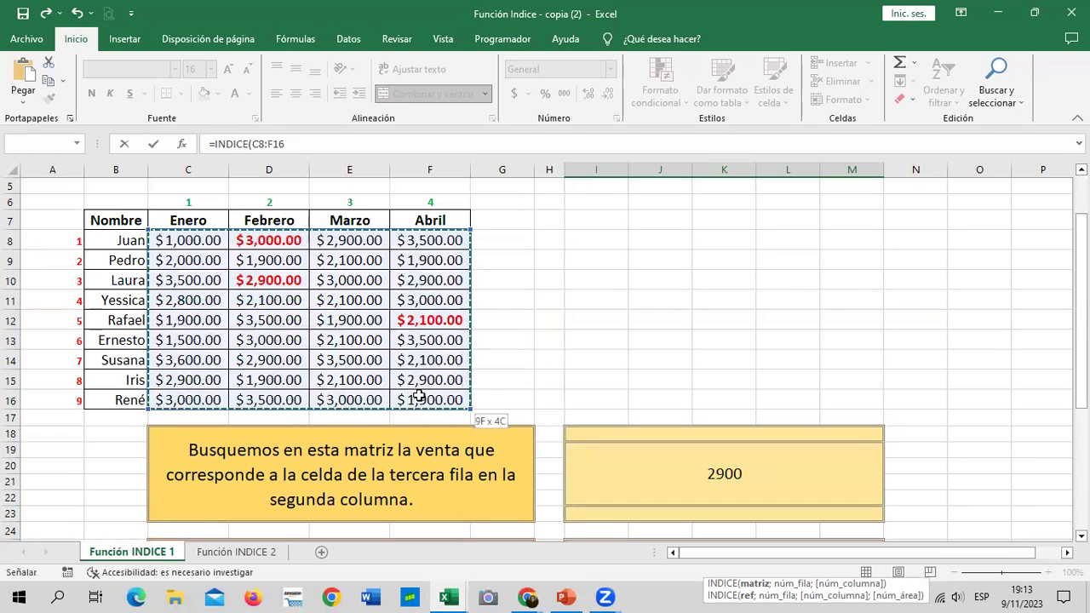
{"action": "scroll", "coordinate": [758, 527], "scroll_direction": "down", "scroll_amount": 3}
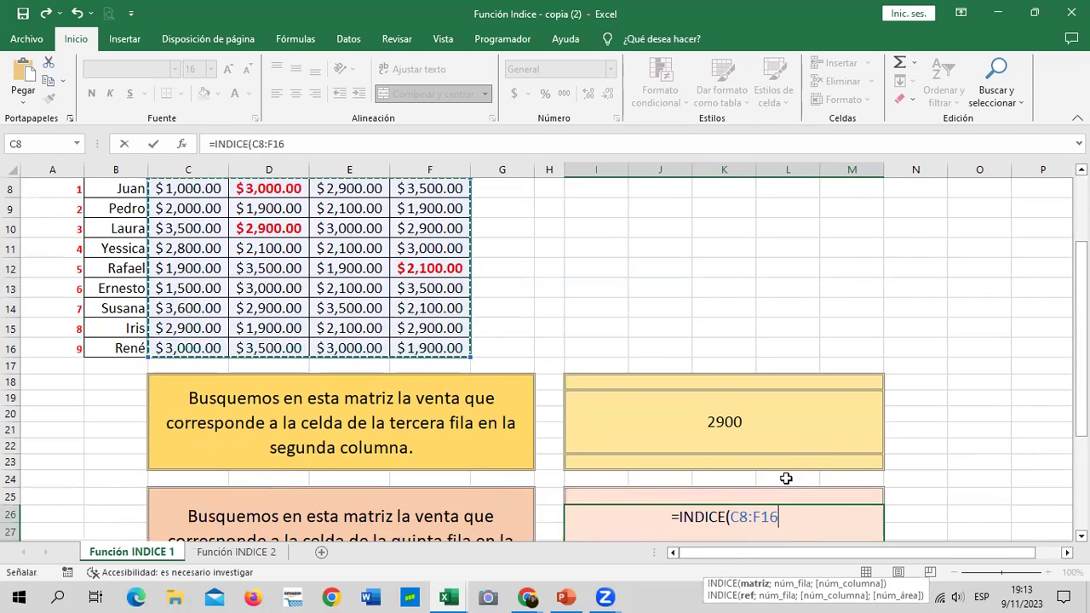
{"action": "type", "text": ";"}
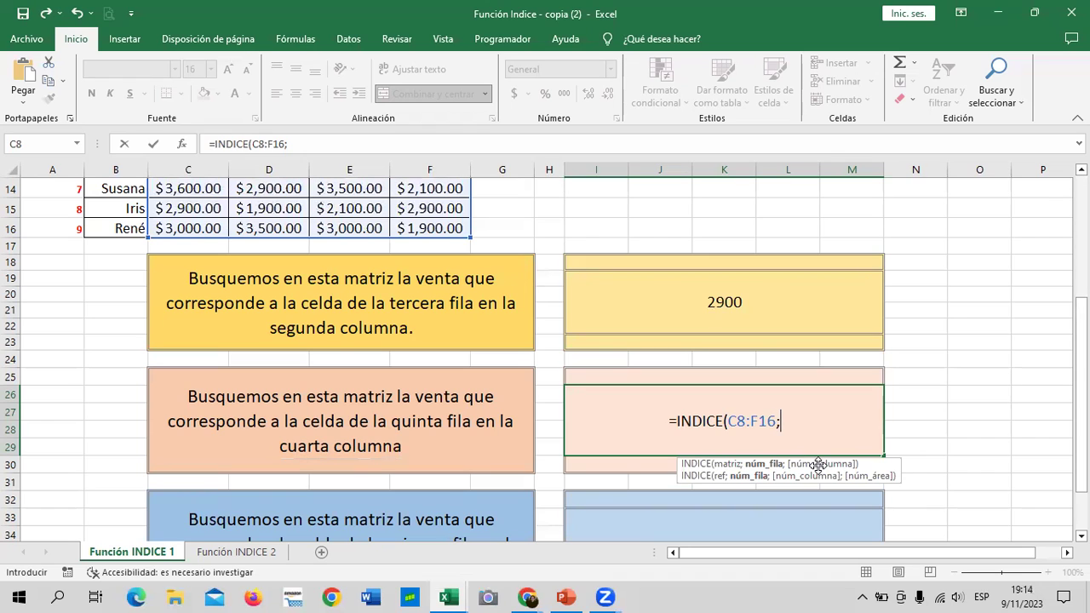
{"action": "type", "text": "5;"}
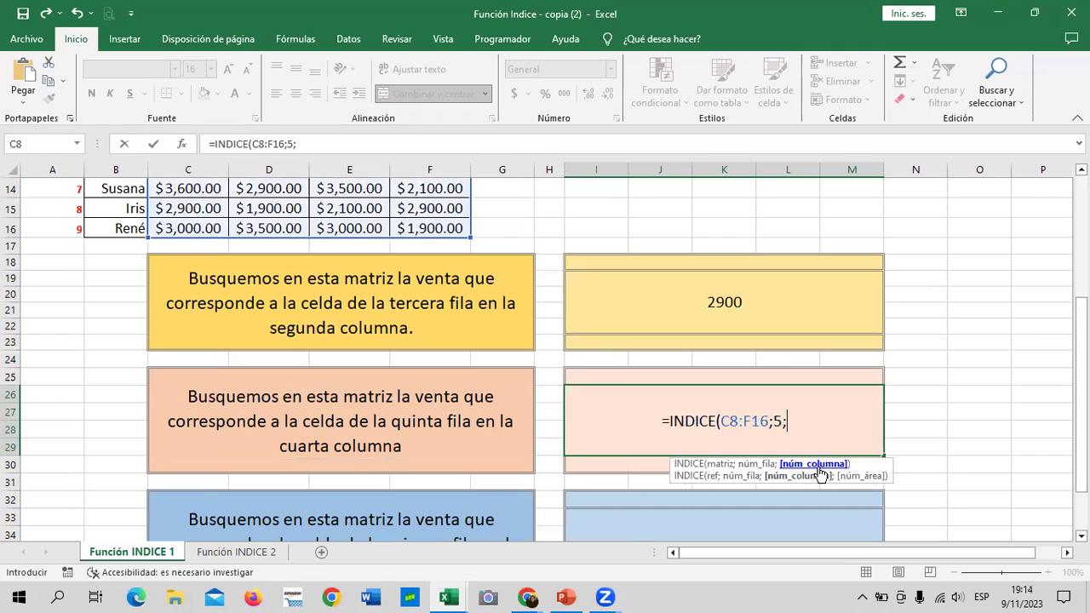
{"action": "type", "text": "4"}
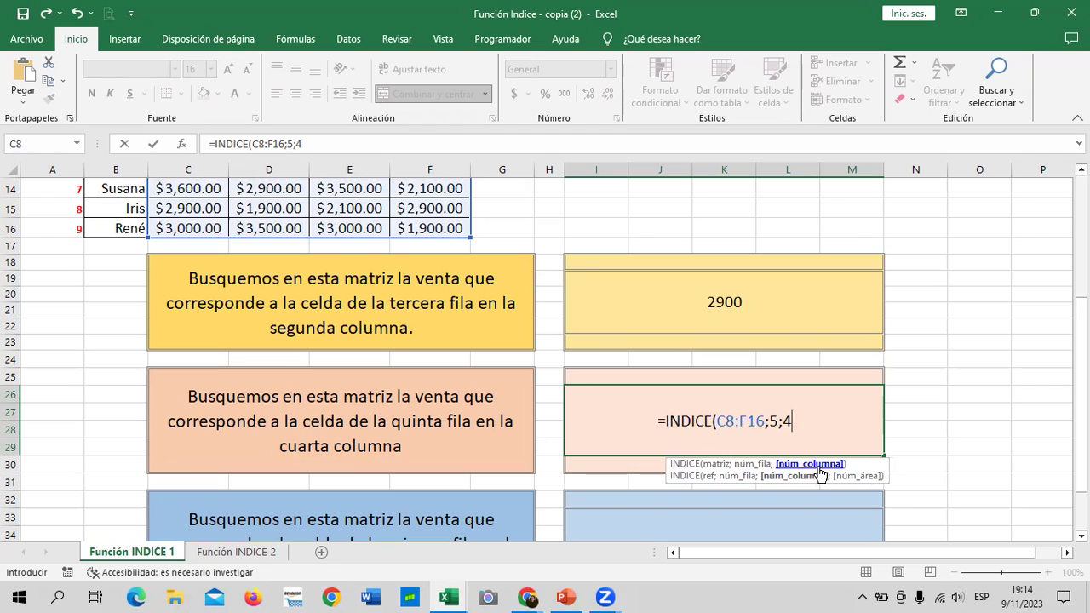
{"action": "type", "text": ")"}
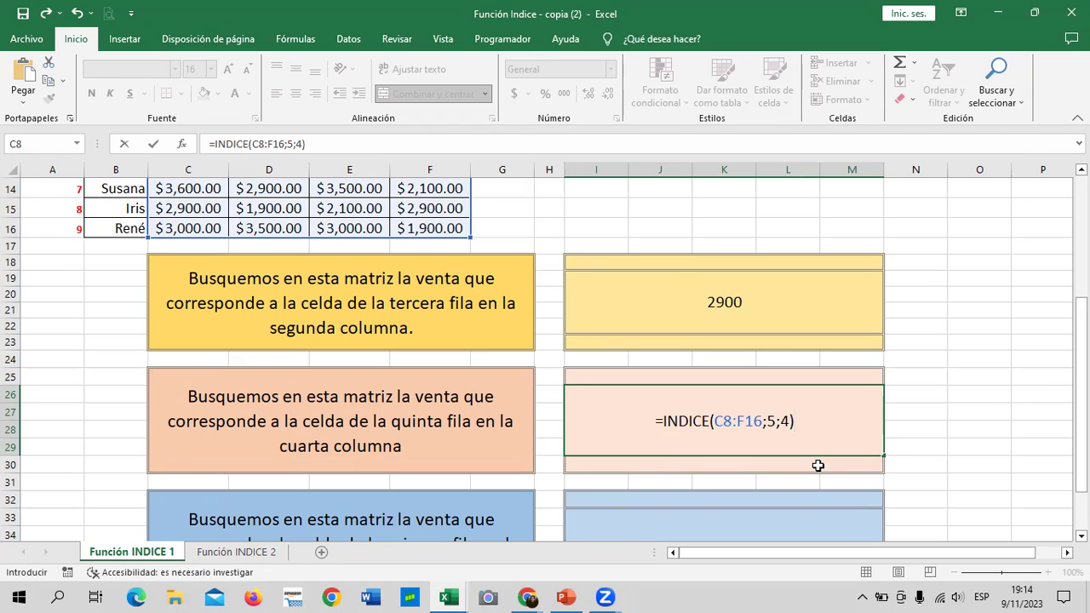
{"action": "key", "text": "Return"}
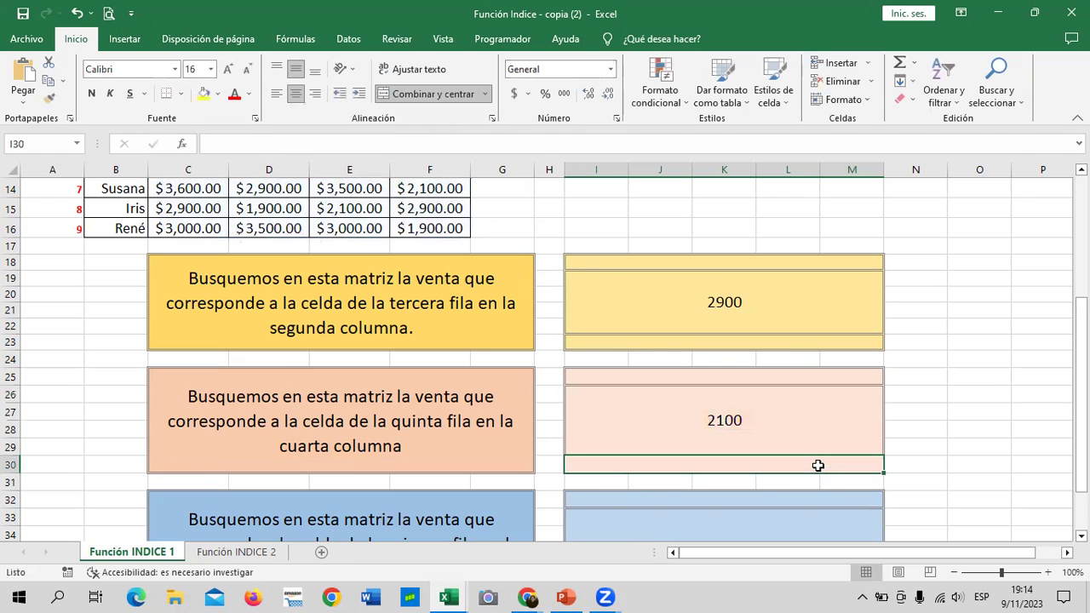
{"action": "left_click", "coordinate": [661, 420]}
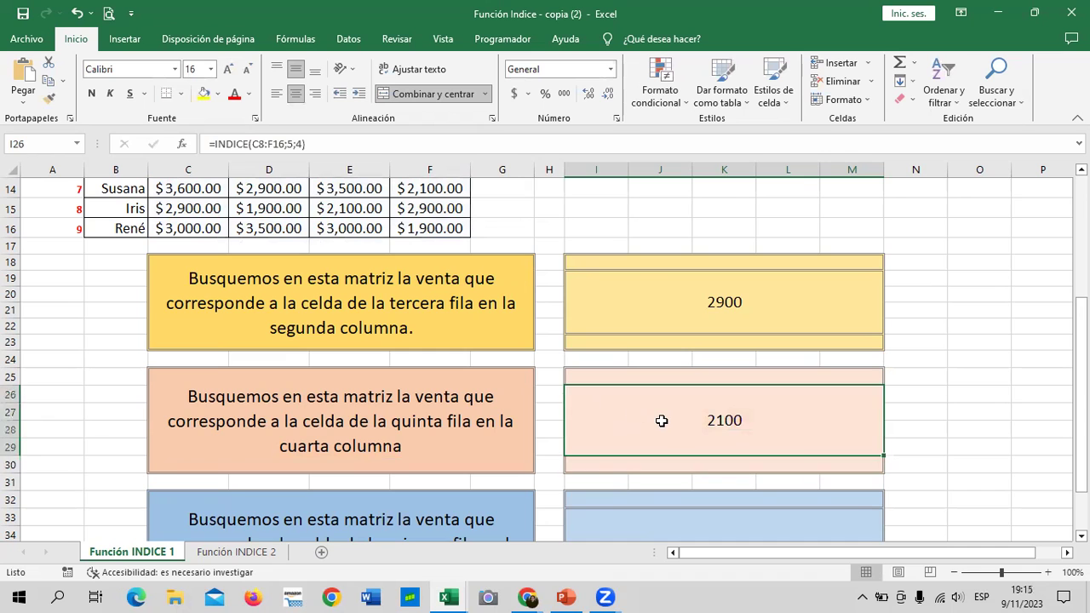
{"action": "scroll", "coordinate": [661, 421], "scroll_direction": "up", "scroll_amount": 1}
{"action": "scroll", "coordinate": [661, 421], "scroll_direction": "up", "scroll_amount": 2}
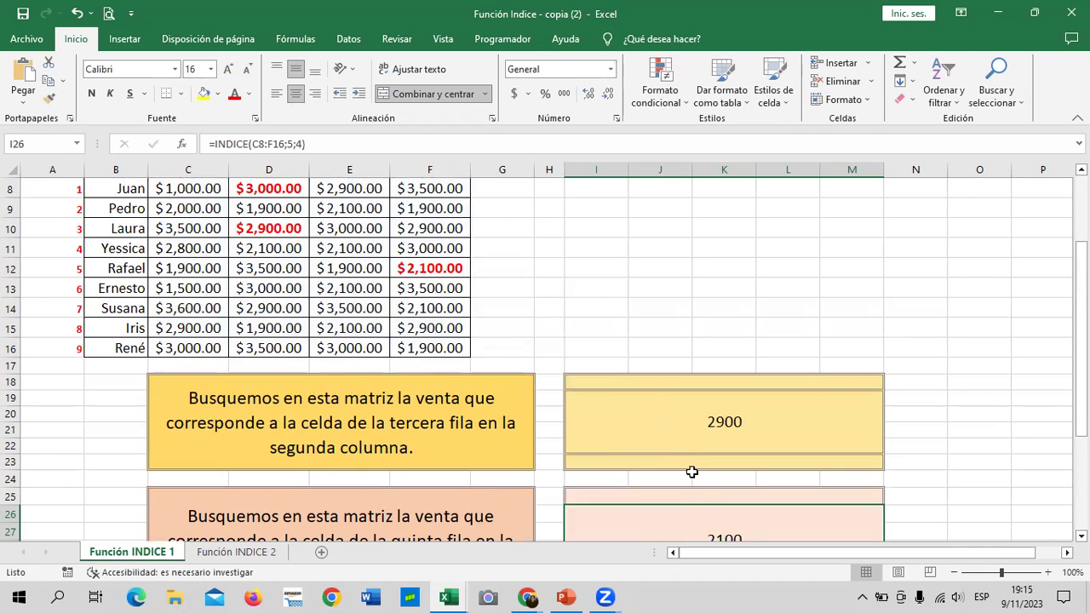
{"action": "scroll", "coordinate": [696, 478], "scroll_direction": "down", "scroll_amount": 1}
{"action": "scroll", "coordinate": [621, 464], "scroll_direction": "up", "scroll_amount": 1}
{"action": "scroll", "coordinate": [282, 297], "scroll_direction": "up", "scroll_amount": 2}
{"action": "scroll", "coordinate": [282, 297], "scroll_direction": "up", "scroll_amount": 1}
{"action": "left_click", "coordinate": [449, 369]}
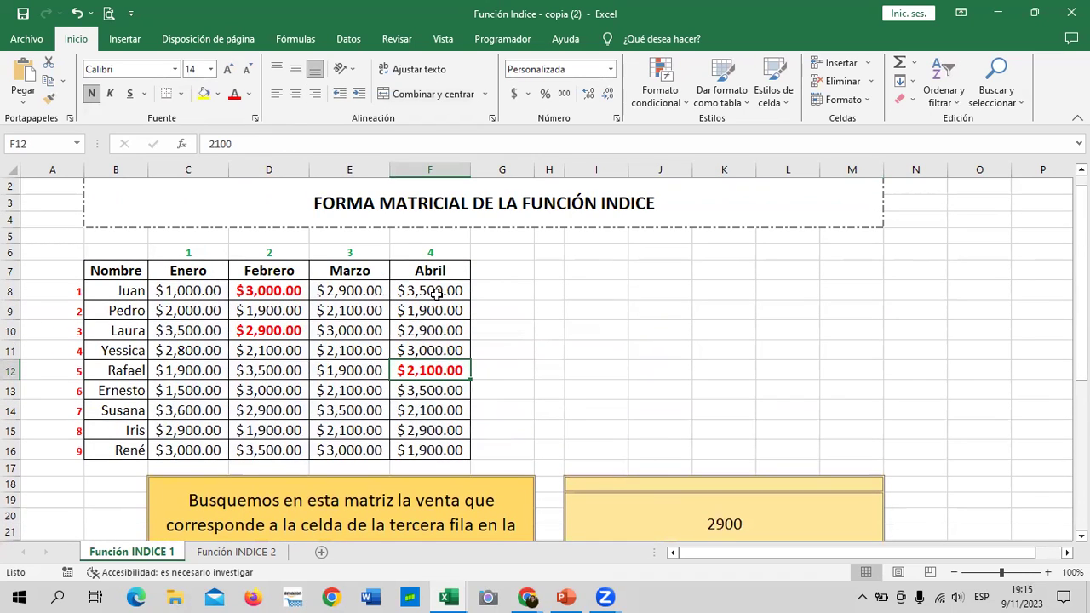
{"action": "left_click", "coordinate": [436, 412]}
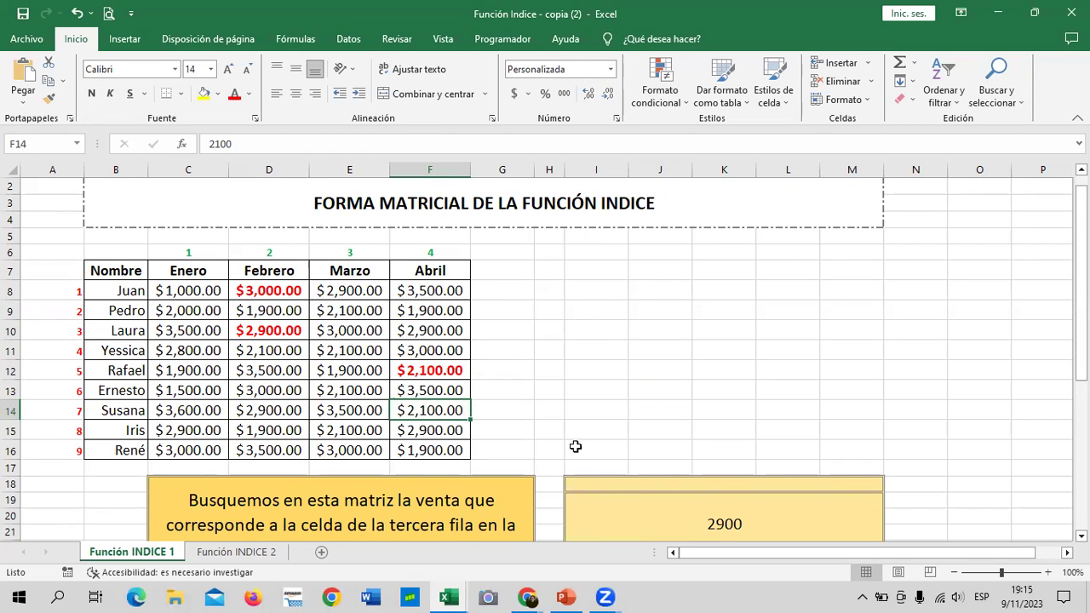
{"action": "scroll", "coordinate": [724, 504], "scroll_direction": "down", "scroll_amount": 3}
{"action": "left_click", "coordinate": [718, 484]}
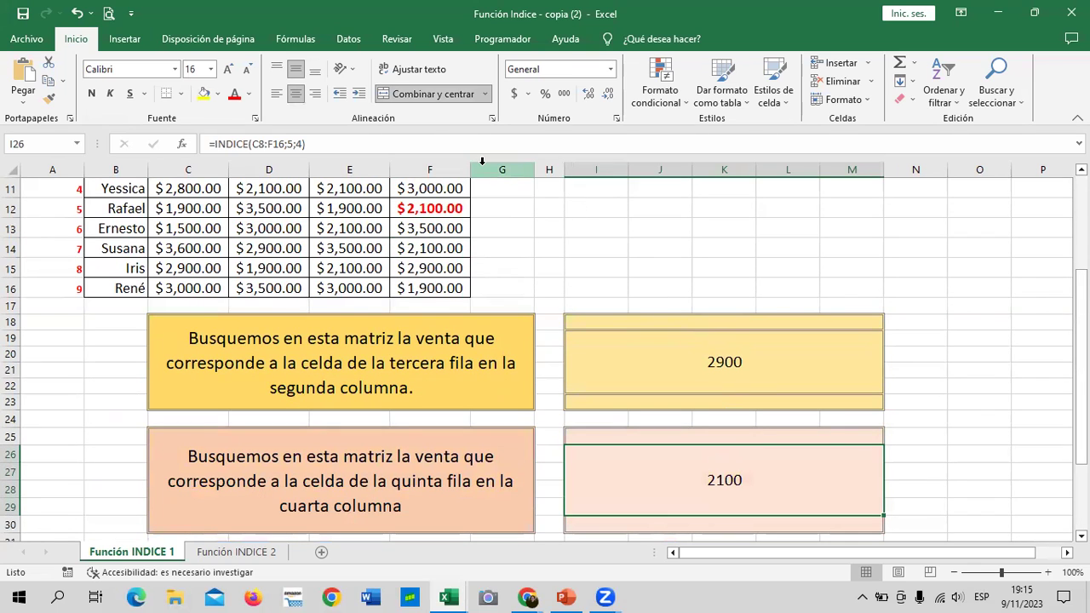
{"action": "scroll", "coordinate": [306, 192], "scroll_direction": "up", "scroll_amount": 2}
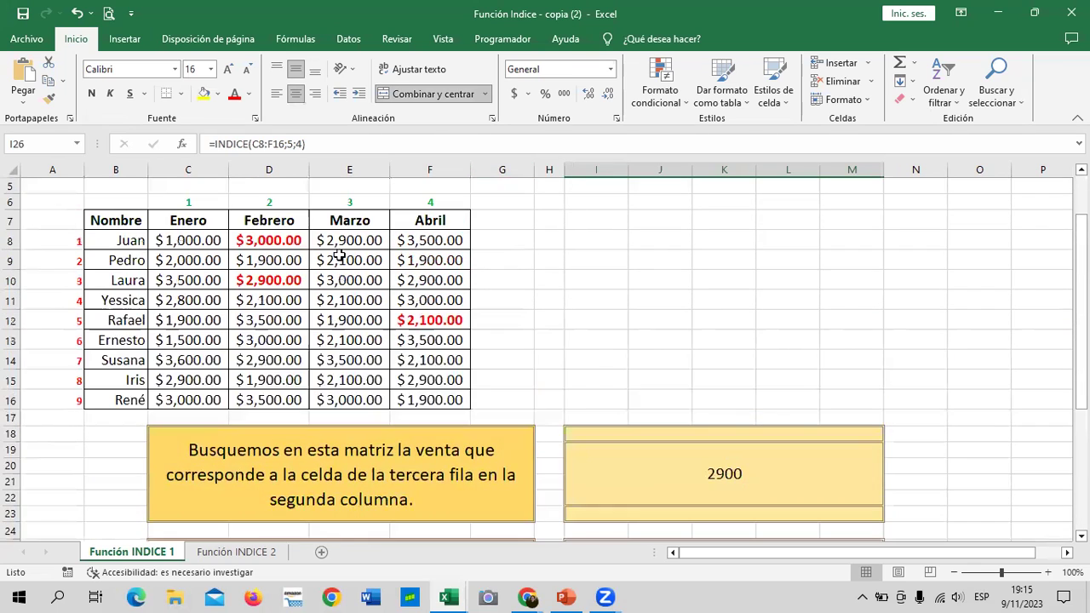
{"action": "left_click", "coordinate": [11, 320]}
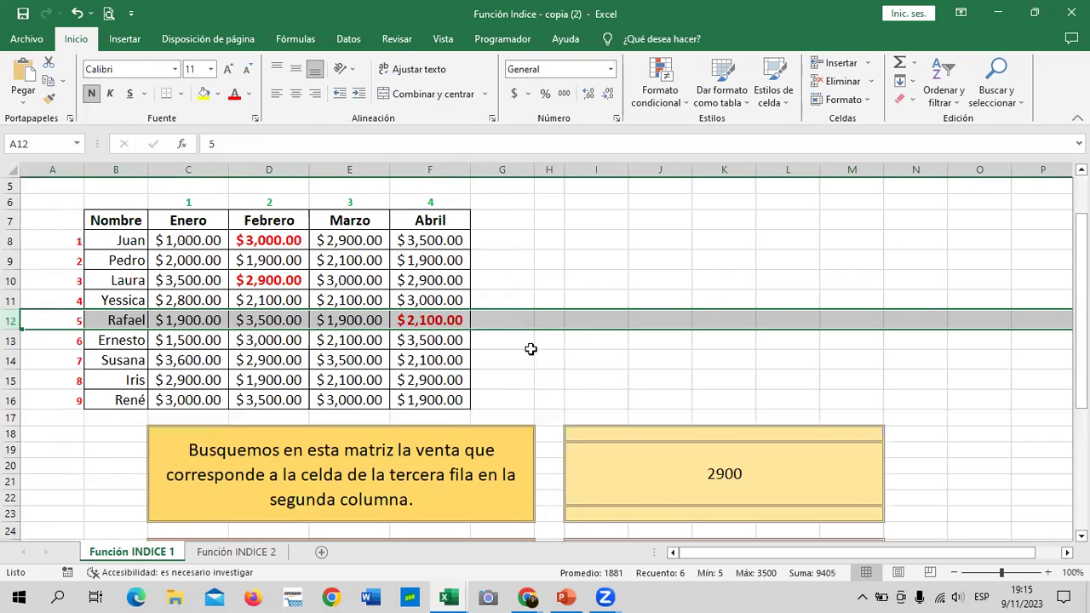
{"action": "left_click", "coordinate": [424, 322]}
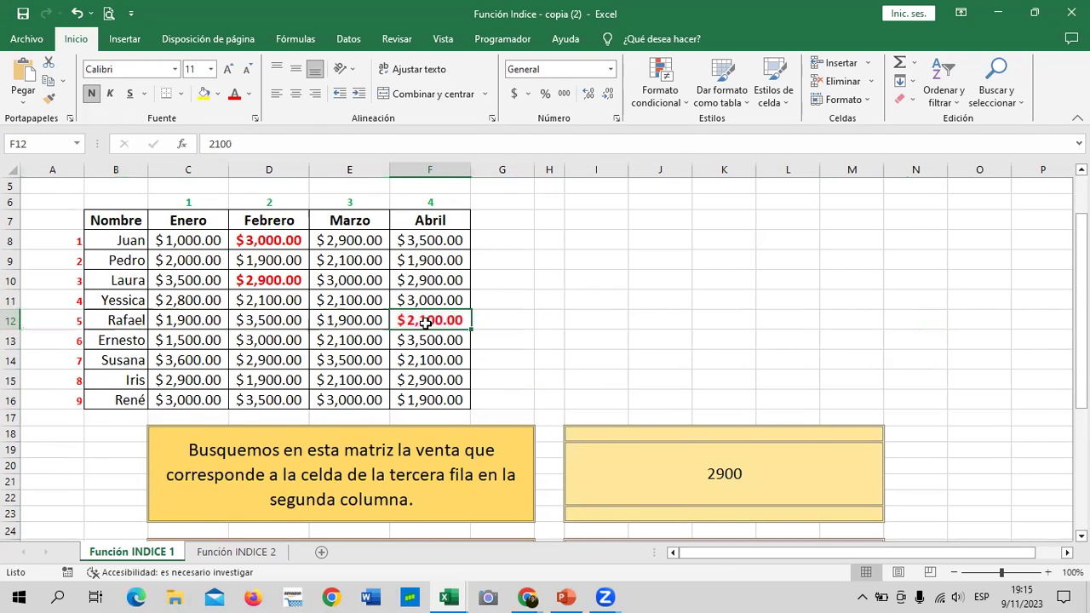
{"action": "left_click", "coordinate": [447, 360]}
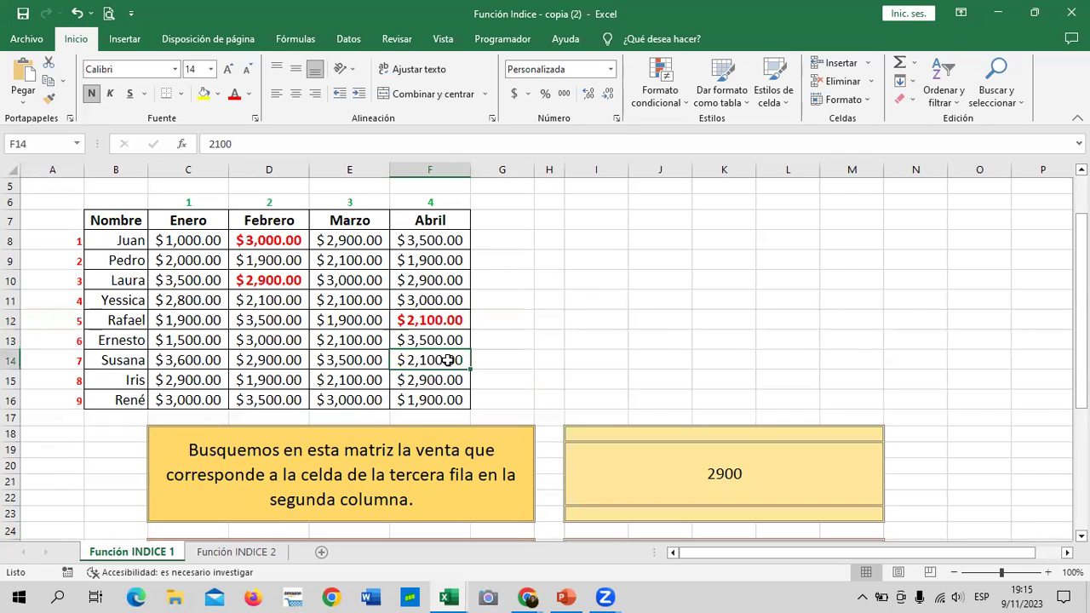
{"action": "left_click", "coordinate": [7, 359]}
{"action": "left_click", "coordinate": [401, 321]}
{"action": "left_click", "coordinate": [417, 362]}
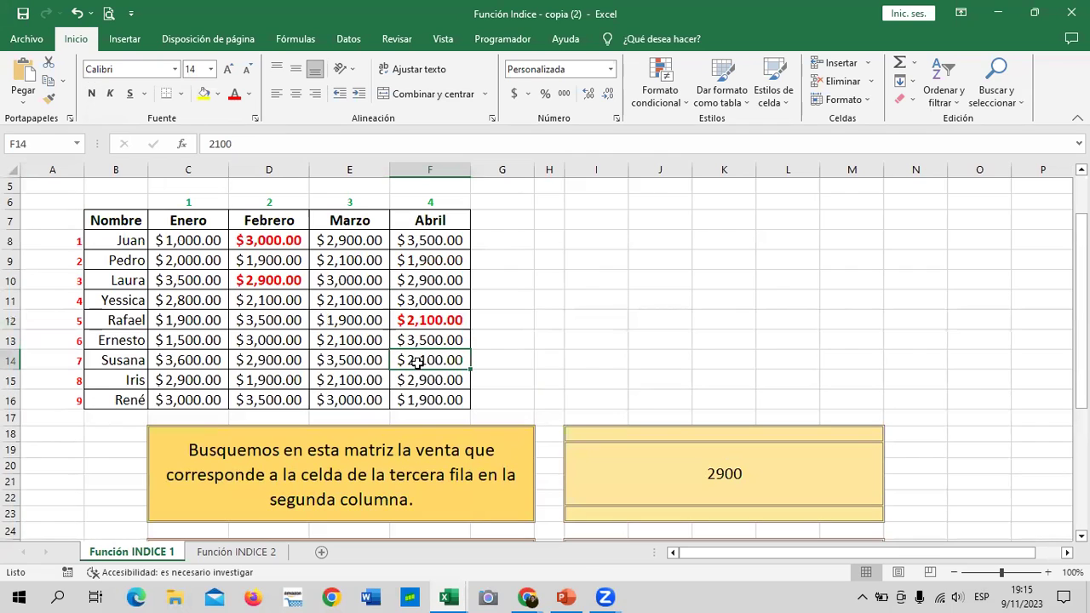
{"action": "left_click", "coordinate": [430, 320]}
{"action": "scroll", "coordinate": [521, 361], "scroll_direction": "down", "scroll_amount": 2}
{"action": "left_click", "coordinate": [728, 468]}
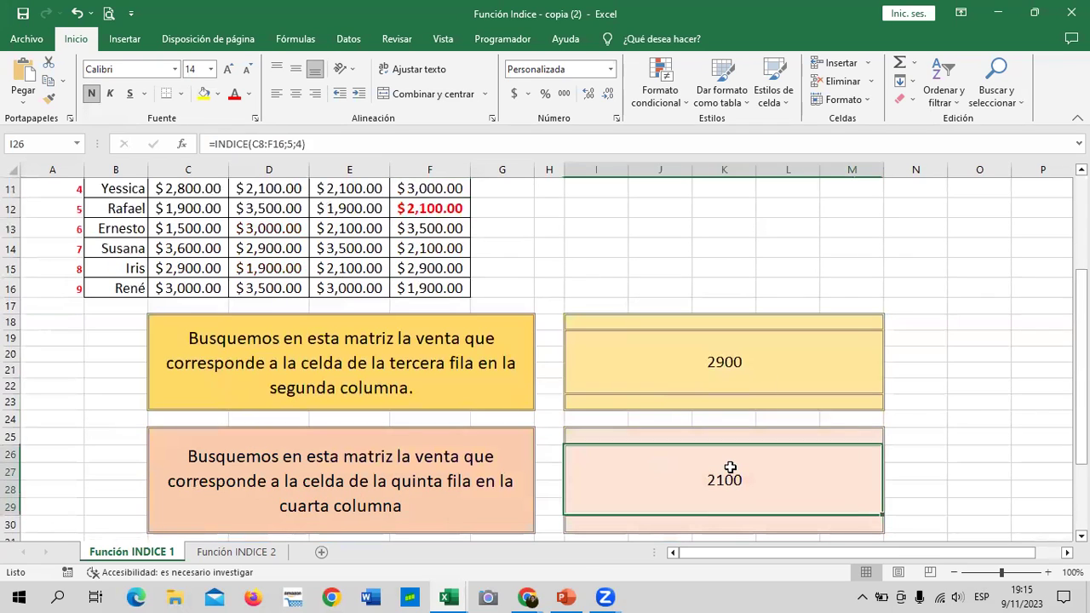
{"action": "scroll", "coordinate": [563, 441], "scroll_direction": "up", "scroll_amount": 2}
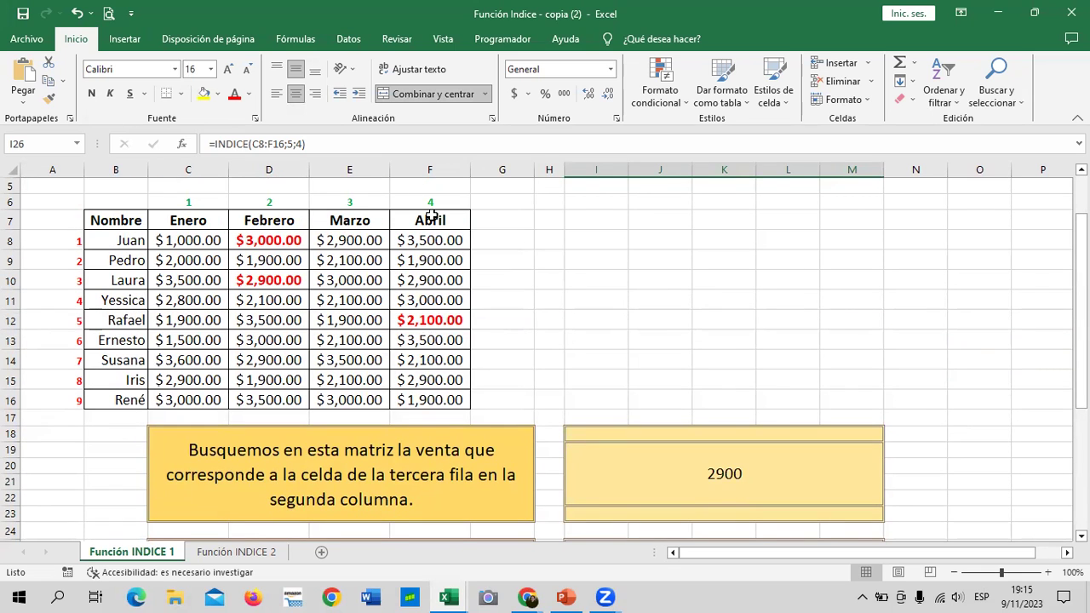
{"action": "scroll", "coordinate": [706, 447], "scroll_direction": "down", "scroll_amount": 1}
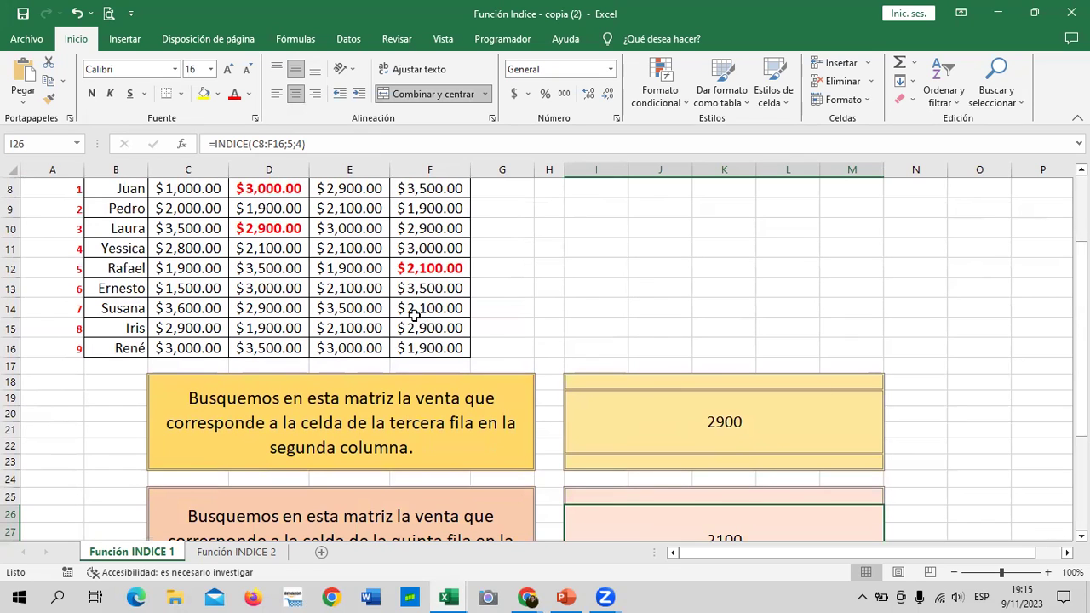
{"action": "scroll", "coordinate": [673, 353], "scroll_direction": "down", "scroll_amount": 3}
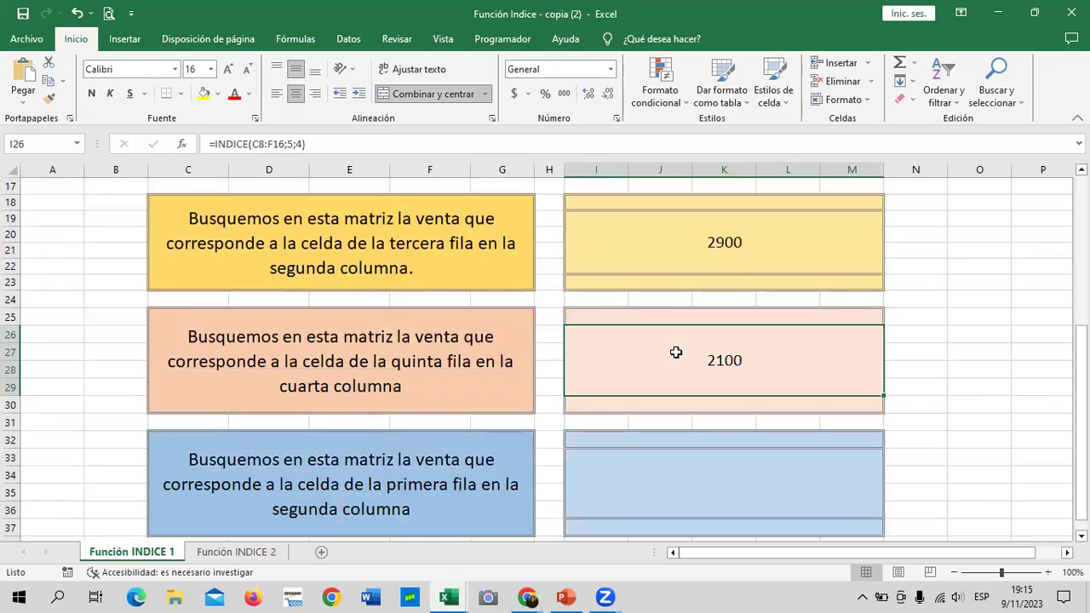
{"action": "scroll", "coordinate": [673, 352], "scroll_direction": "down", "scroll_amount": 2}
Enter =INDICE(C8:F16;1;2) in the third answer cell to return 3000.
{"action": "left_click", "coordinate": [733, 371]}
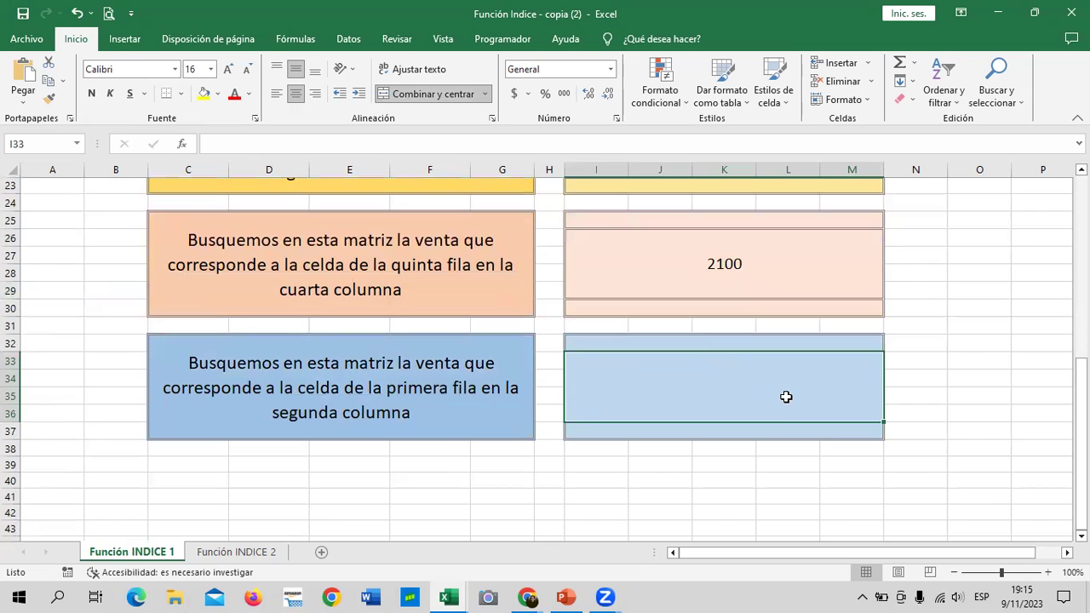
{"action": "type", "text": "=in"}
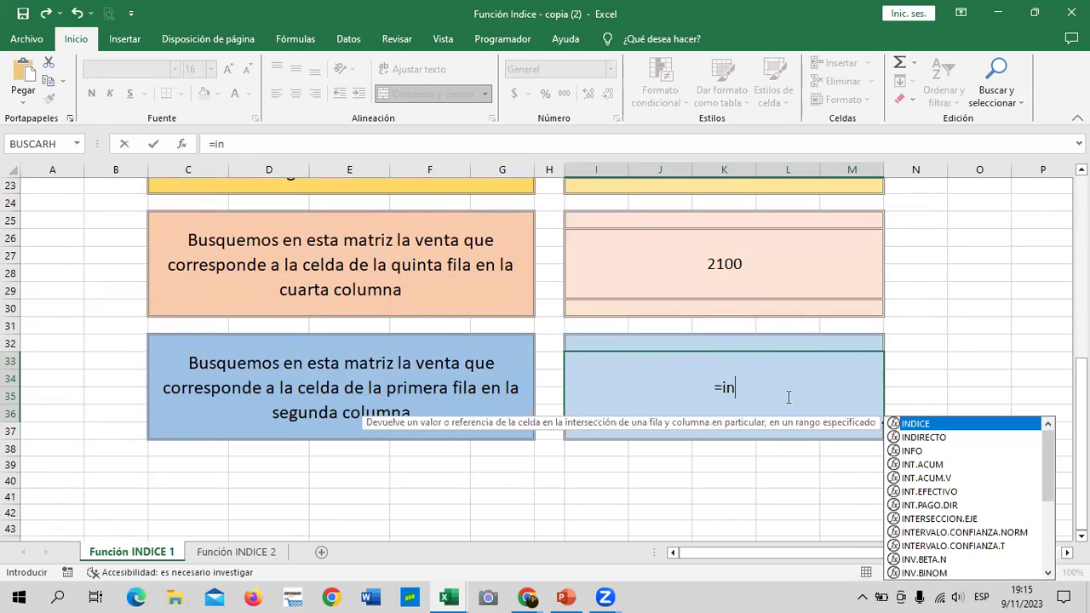
{"action": "type", "text": "di"}
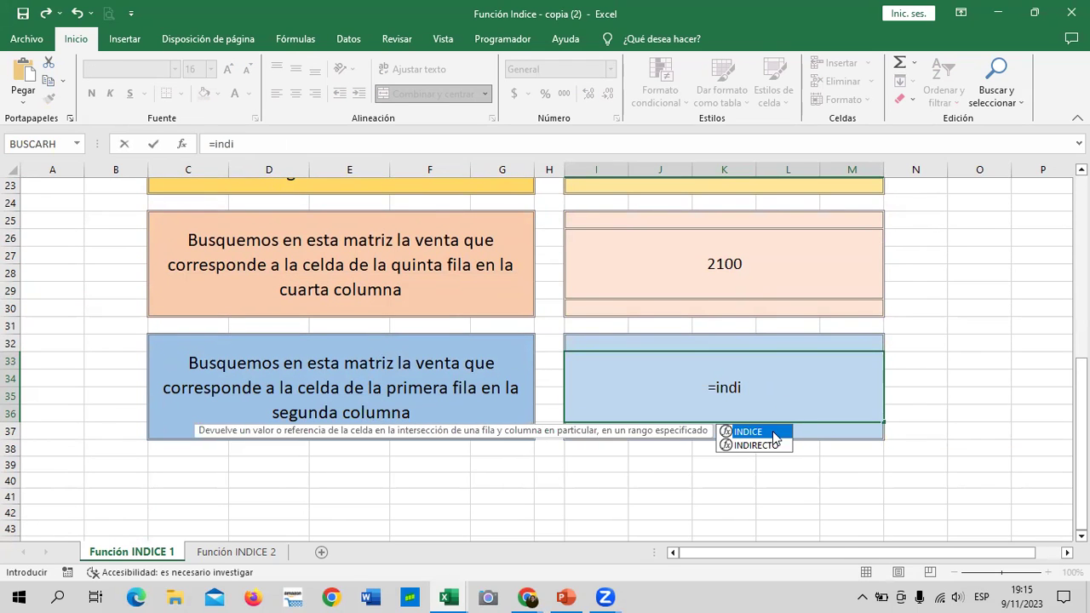
{"action": "double_click", "coordinate": [772, 432]}
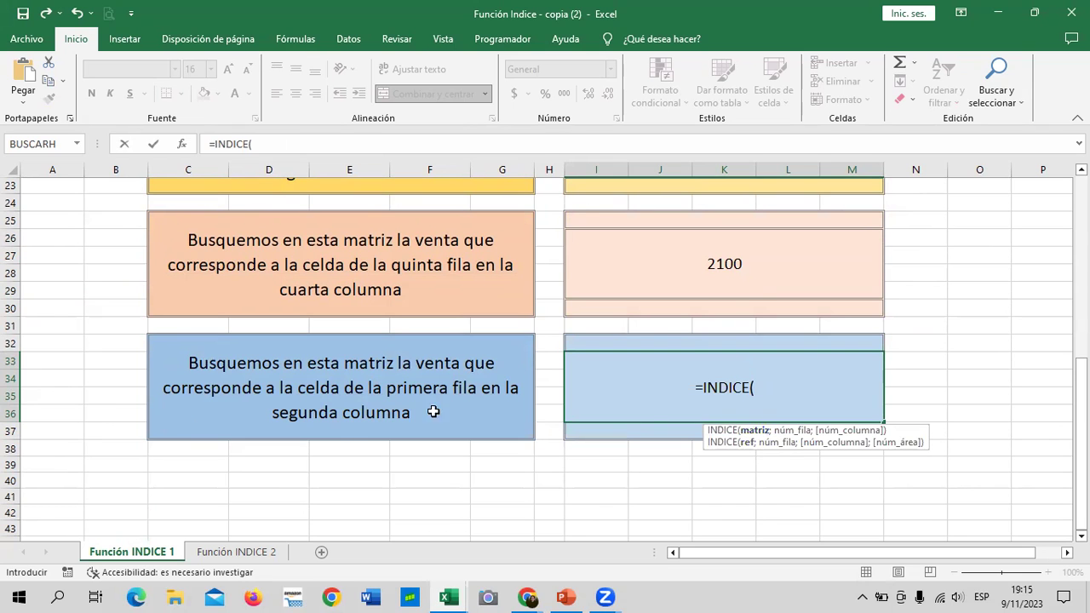
{"action": "scroll", "coordinate": [341, 433], "scroll_direction": "up", "scroll_amount": 4}
{"action": "scroll", "coordinate": [340, 433], "scroll_direction": "up", "scroll_amount": 2}
{"action": "mouse_move", "coordinate": [215, 245]}
{"action": "left_mouse_down"}
{"action": "mouse_move", "coordinate": [432, 379]}
{"action": "mouse_move", "coordinate": [434, 402]}
{"action": "left_mouse_up"}
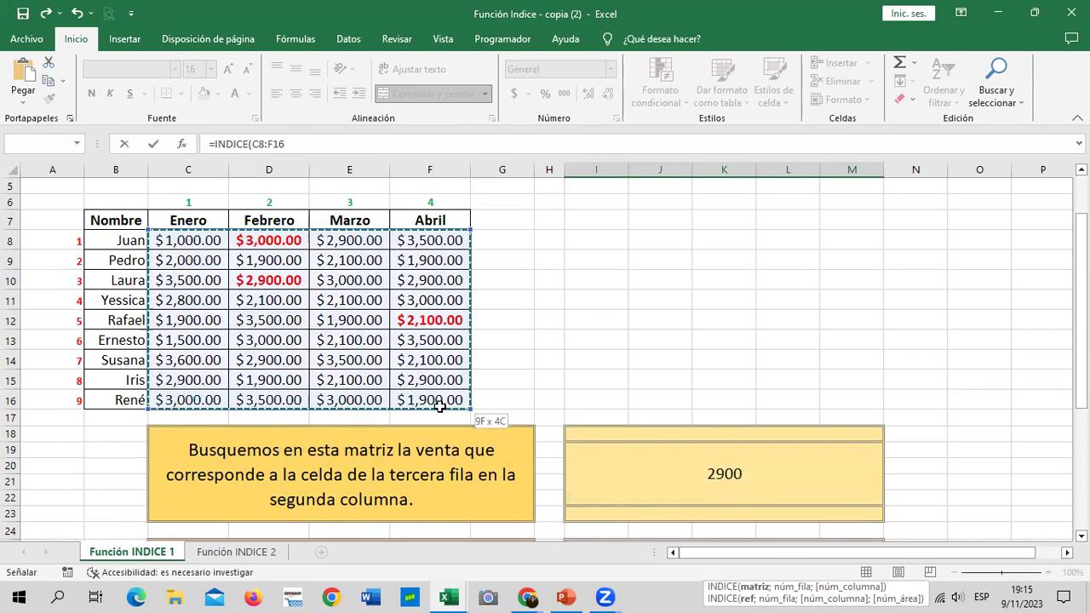
{"action": "left_click", "coordinate": [354, 144]}
{"action": "type", "text": ";"}
{"action": "scroll", "coordinate": [398, 286], "scroll_direction": "down", "scroll_amount": 2}
{"action": "scroll", "coordinate": [409, 298], "scroll_direction": "down", "scroll_amount": 2}
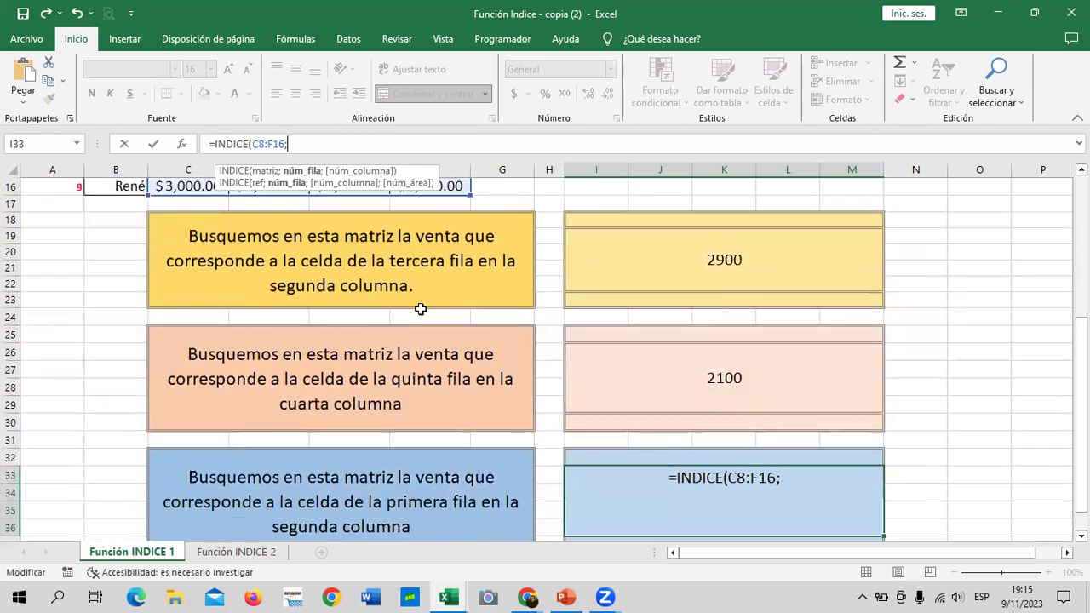
{"action": "scroll", "coordinate": [420, 310], "scroll_direction": "down", "scroll_amount": 1}
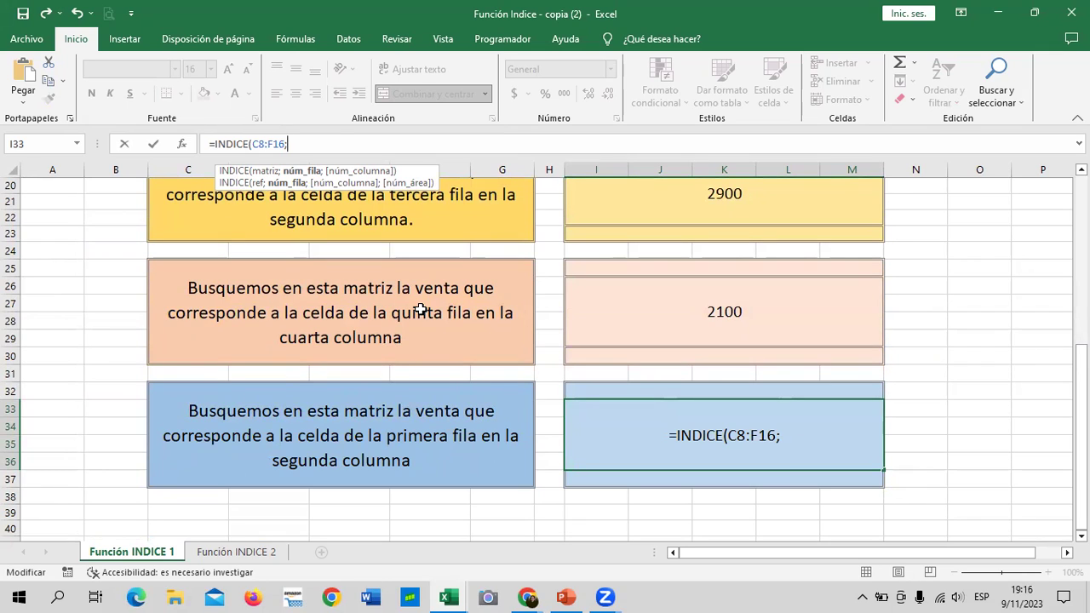
{"action": "type", "text": "1"}
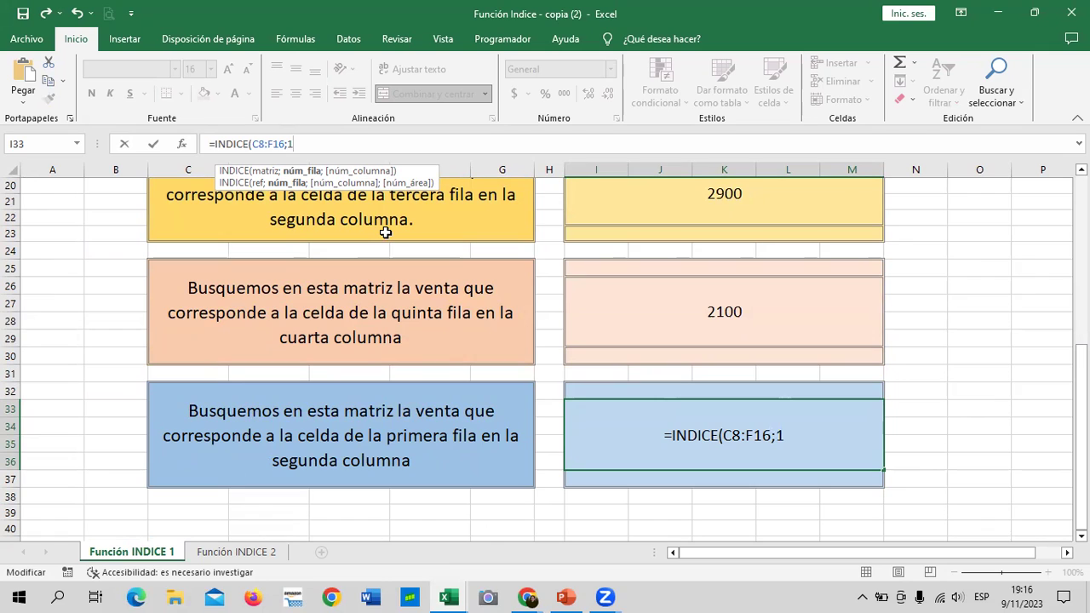
{"action": "type", "text": ";2"}
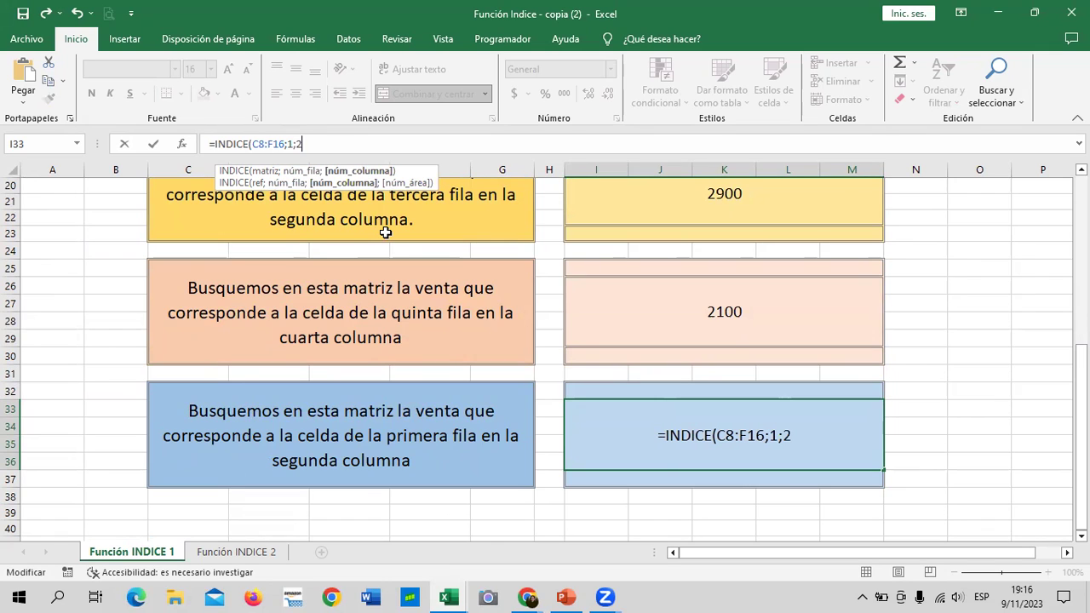
{"action": "type", "text": ")"}
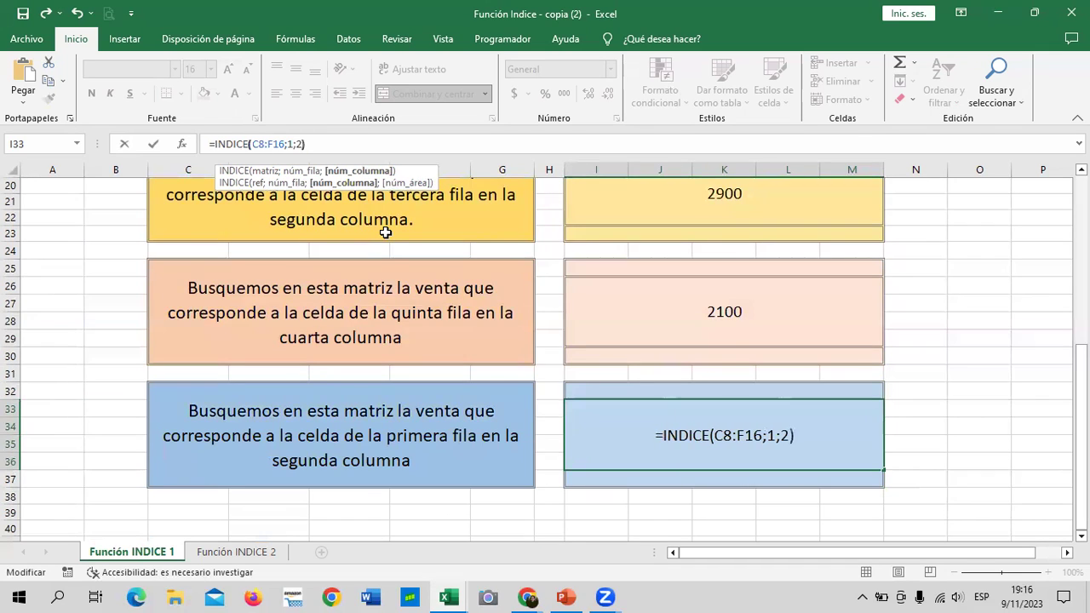
{"action": "key", "text": "Return"}
Scroll through the first sheet and highlight row 8, the first data row.
{"action": "scroll", "coordinate": [423, 385], "scroll_direction": "up", "scroll_amount": 2}
{"action": "scroll", "coordinate": [424, 385], "scroll_direction": "up", "scroll_amount": 4}
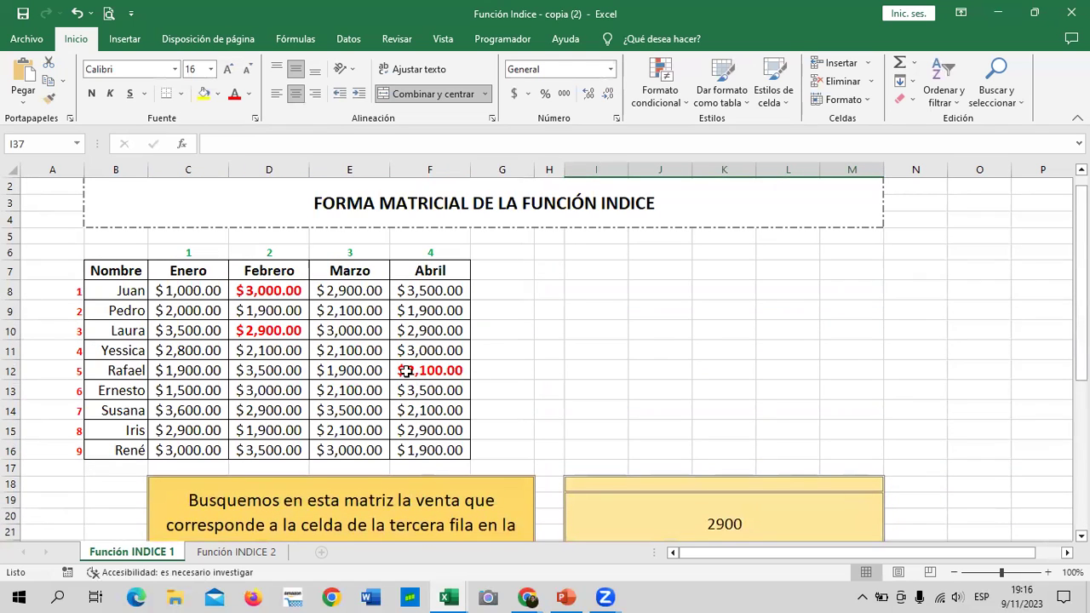
{"action": "scroll", "coordinate": [234, 330], "scroll_direction": "down", "scroll_amount": 2}
{"action": "scroll", "coordinate": [235, 332], "scroll_direction": "down", "scroll_amount": 2}
{"action": "scroll", "coordinate": [235, 331], "scroll_direction": "up", "scroll_amount": 4}
{"action": "left_click", "coordinate": [12, 289]}
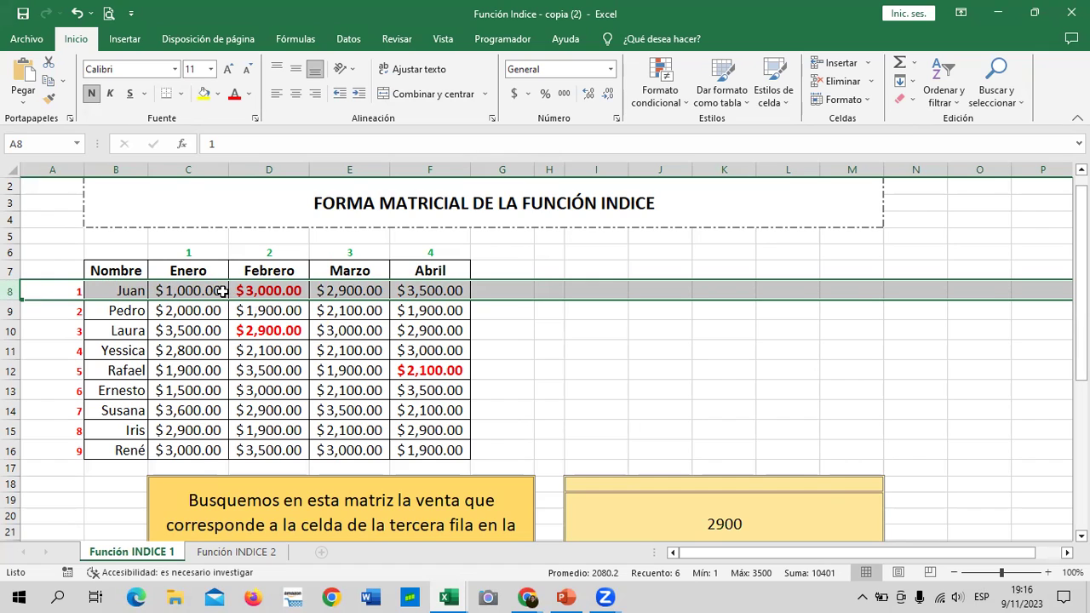
{"action": "scroll", "coordinate": [571, 406], "scroll_direction": "down", "scroll_amount": 3}
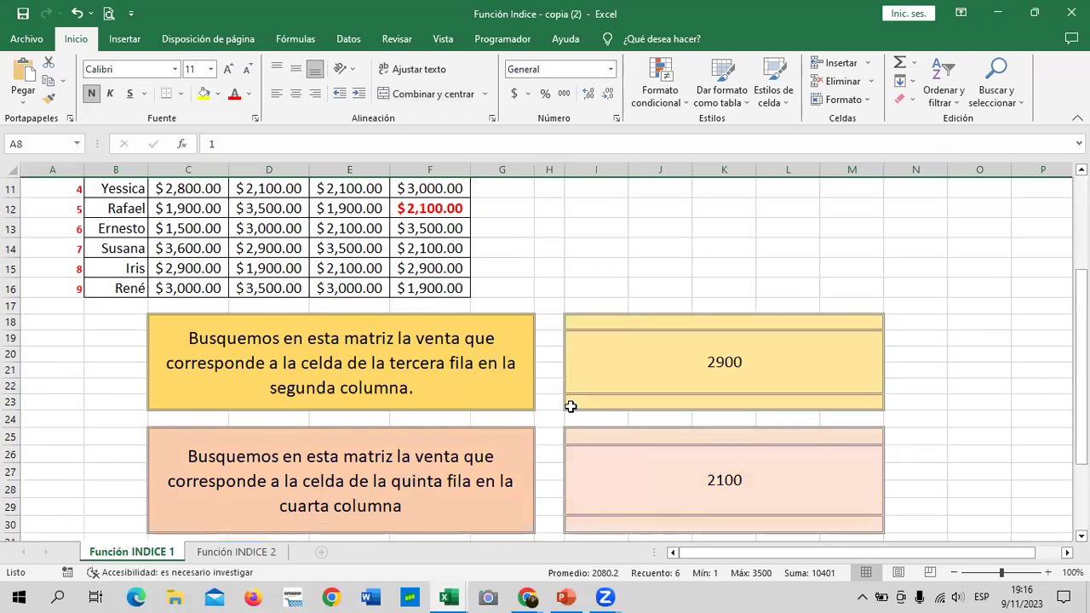
{"action": "scroll", "coordinate": [419, 370], "scroll_direction": "up", "scroll_amount": 3}
Review cells D8 and C8 and column D, then check the third answer's =INDICE(C8:F16;1;2) formula.
{"action": "left_click", "coordinate": [274, 307]}
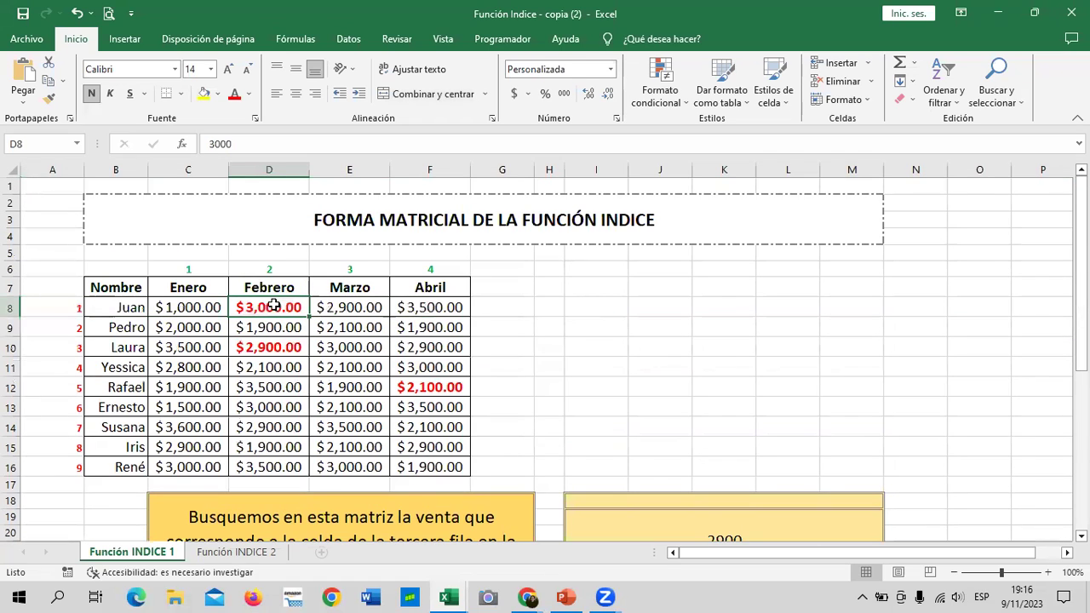
{"action": "left_click", "coordinate": [12, 308]}
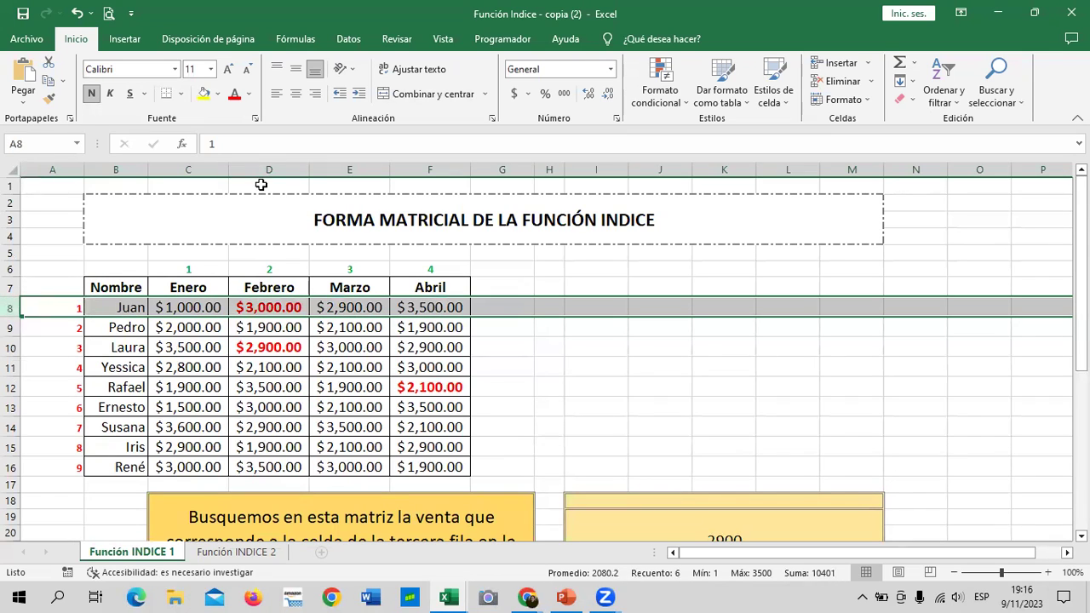
{"action": "left_click", "coordinate": [279, 164]}
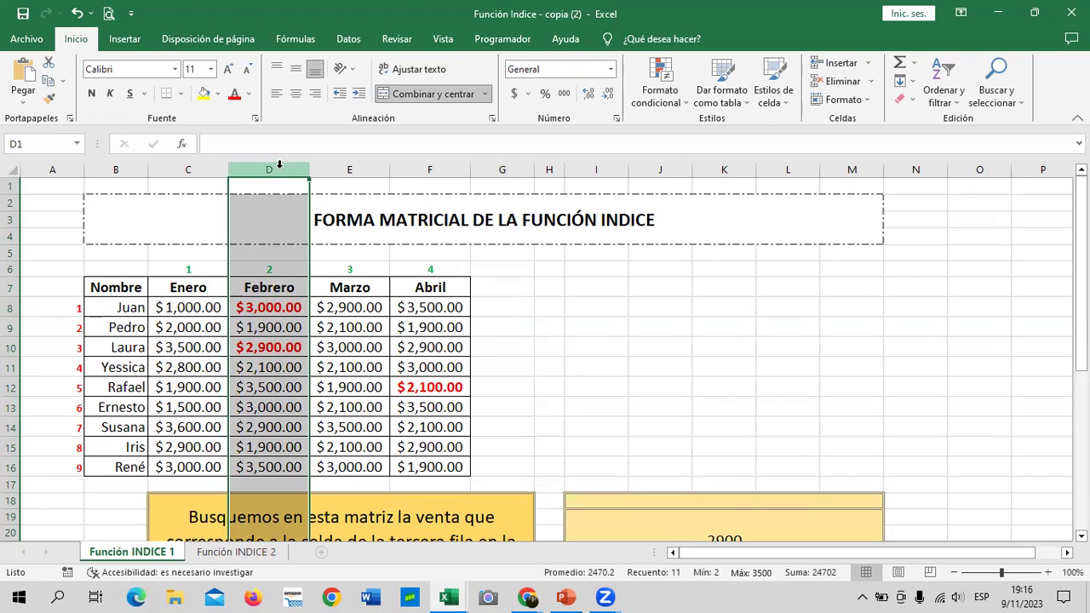
{"action": "left_click", "coordinate": [128, 307]}
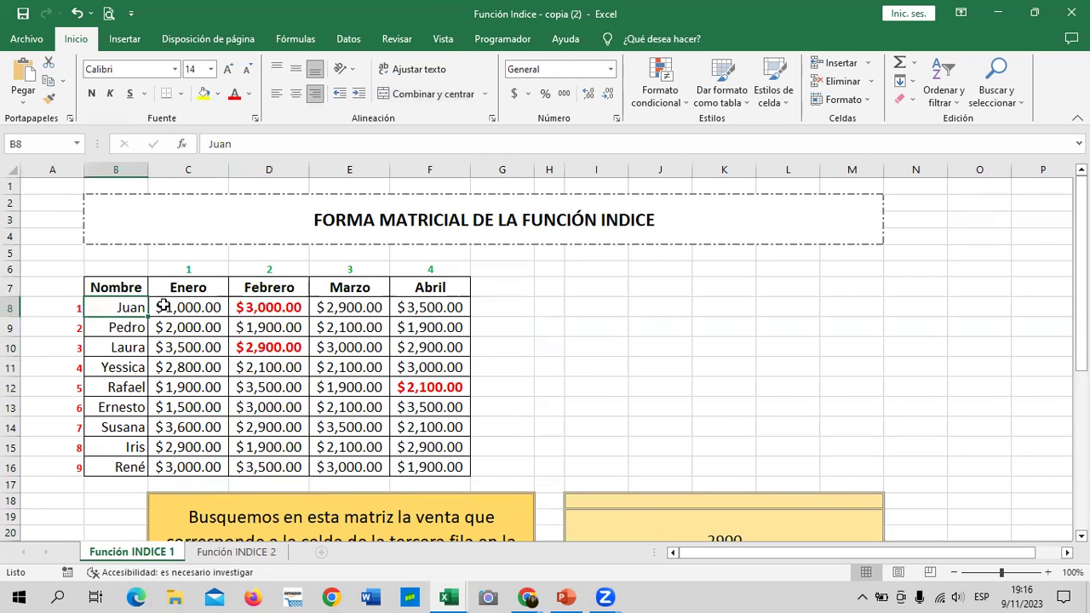
{"action": "left_click", "coordinate": [170, 309]}
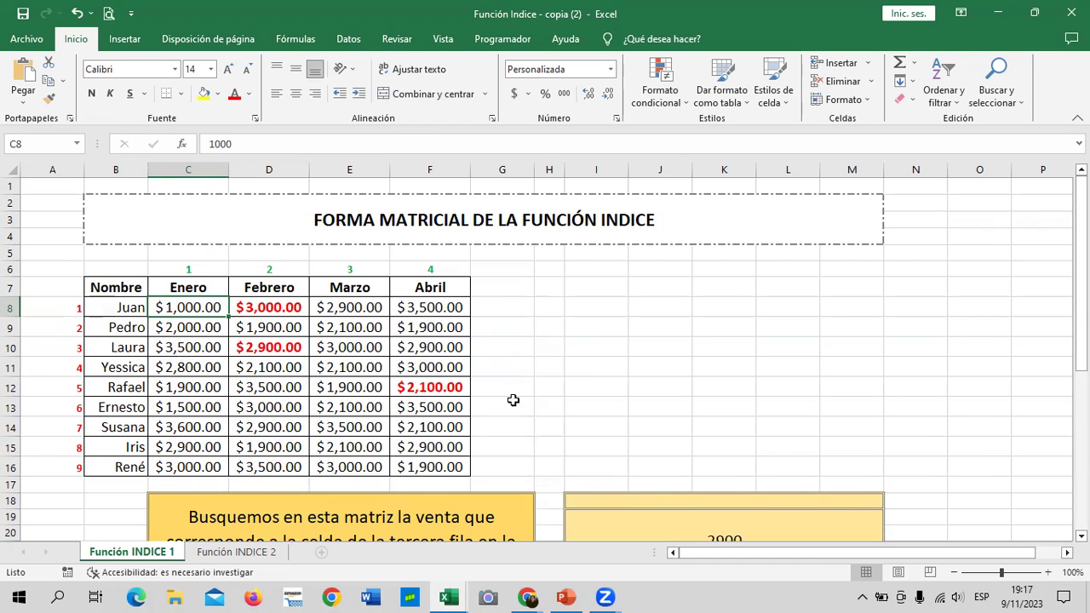
{"action": "scroll", "coordinate": [547, 400], "scroll_direction": "down", "scroll_amount": 4}
{"action": "scroll", "coordinate": [547, 400], "scroll_direction": "down", "scroll_amount": 1}
{"action": "left_click", "coordinate": [723, 492]}
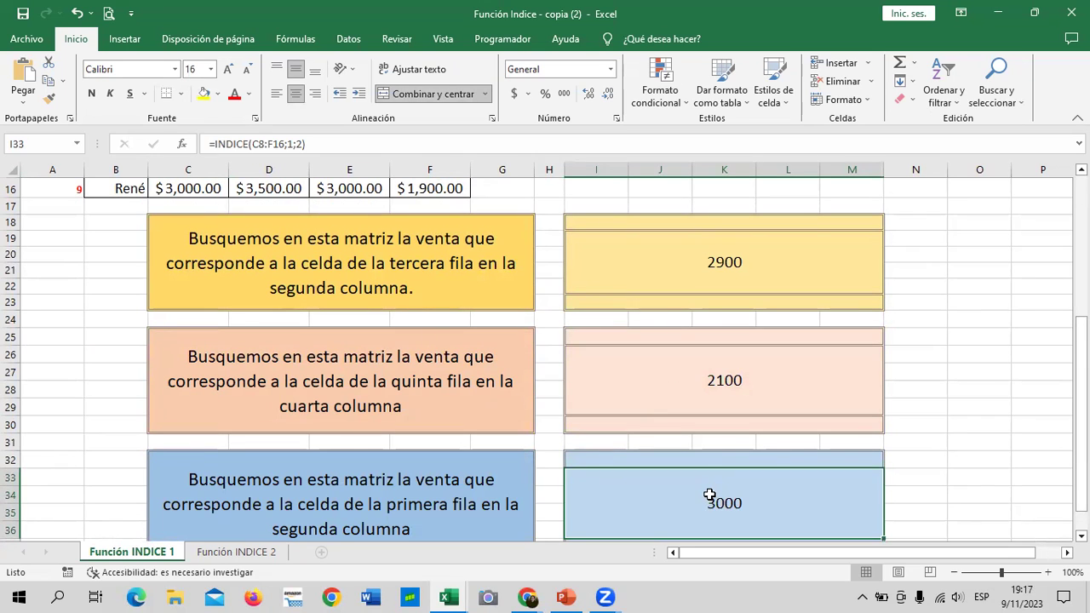
{"action": "scroll", "coordinate": [749, 481], "scroll_direction": "down", "scroll_amount": 1}
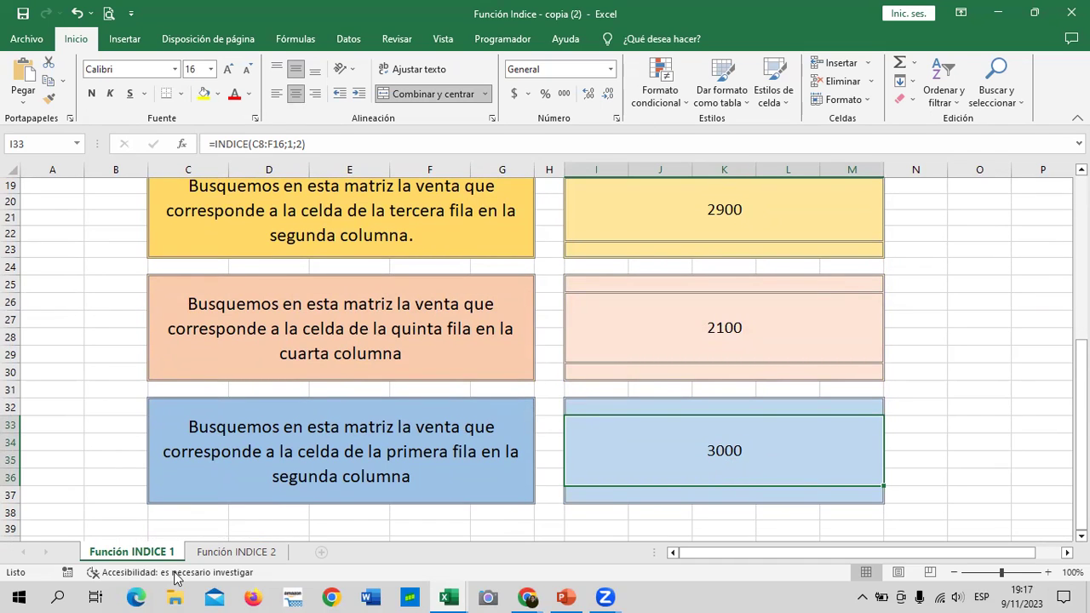
{"action": "left_click", "coordinate": [255, 553]}
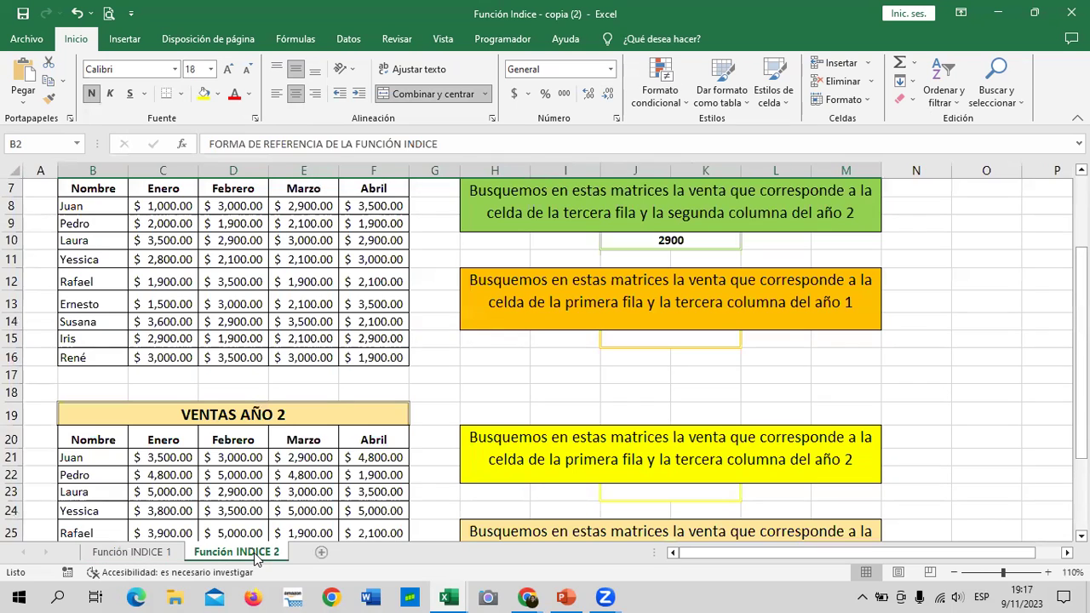
{"action": "scroll", "coordinate": [368, 417], "scroll_direction": "up", "scroll_amount": 2}
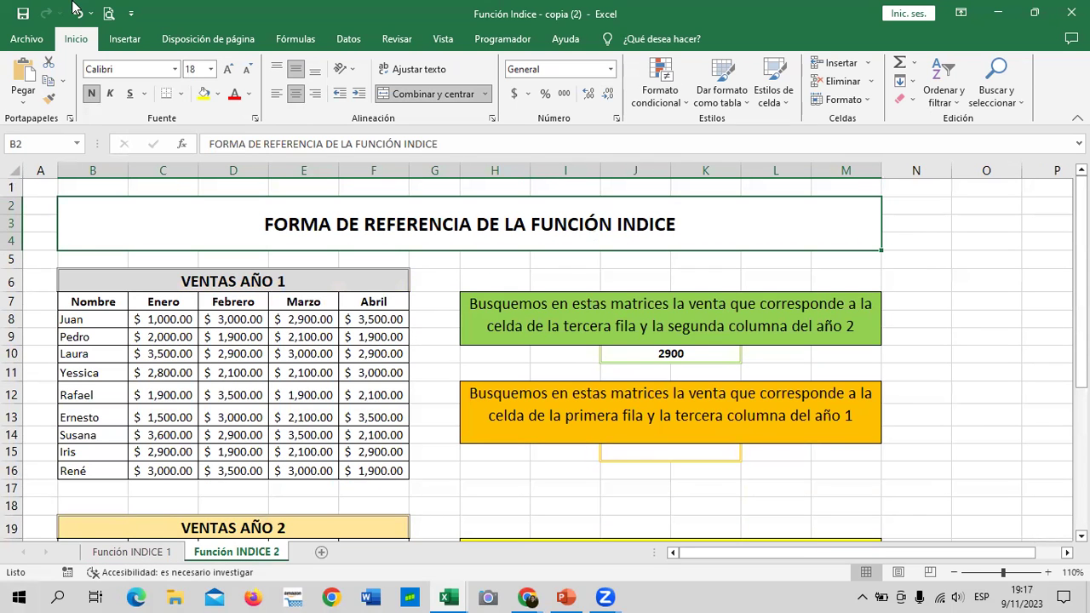
{"action": "scroll", "coordinate": [322, 377], "scroll_direction": "down", "scroll_amount": 2}
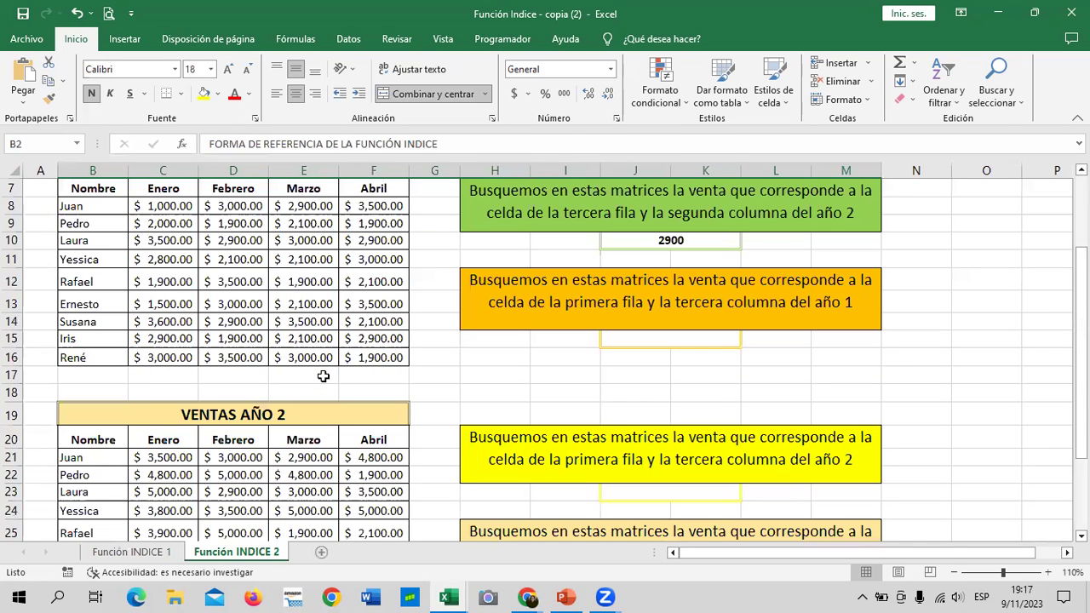
{"action": "scroll", "coordinate": [326, 376], "scroll_direction": "up", "scroll_amount": 2}
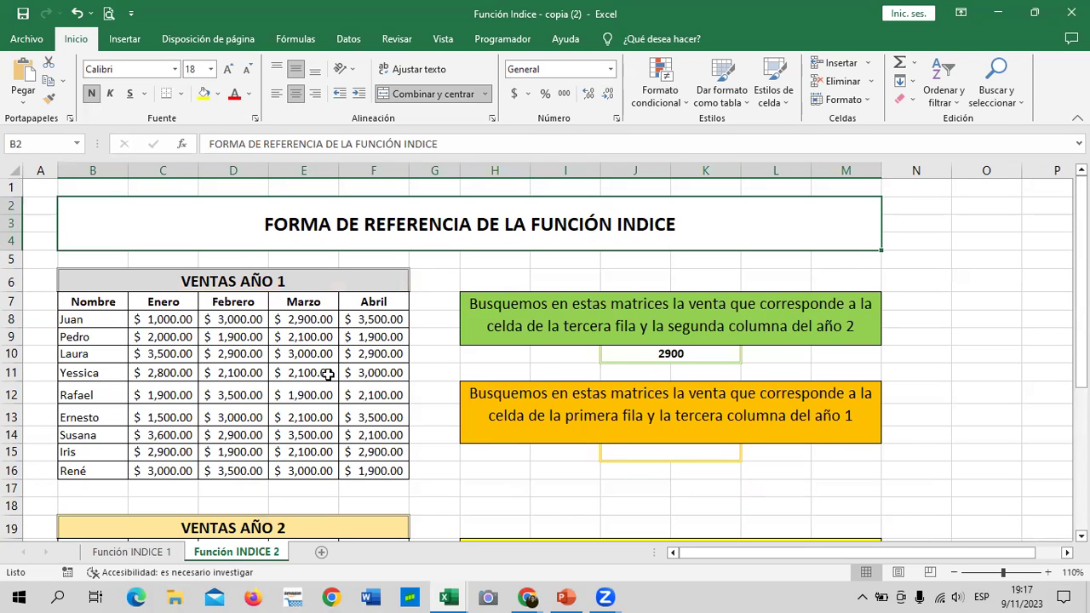
{"action": "scroll", "coordinate": [334, 365], "scroll_direction": "down", "scroll_amount": 1}
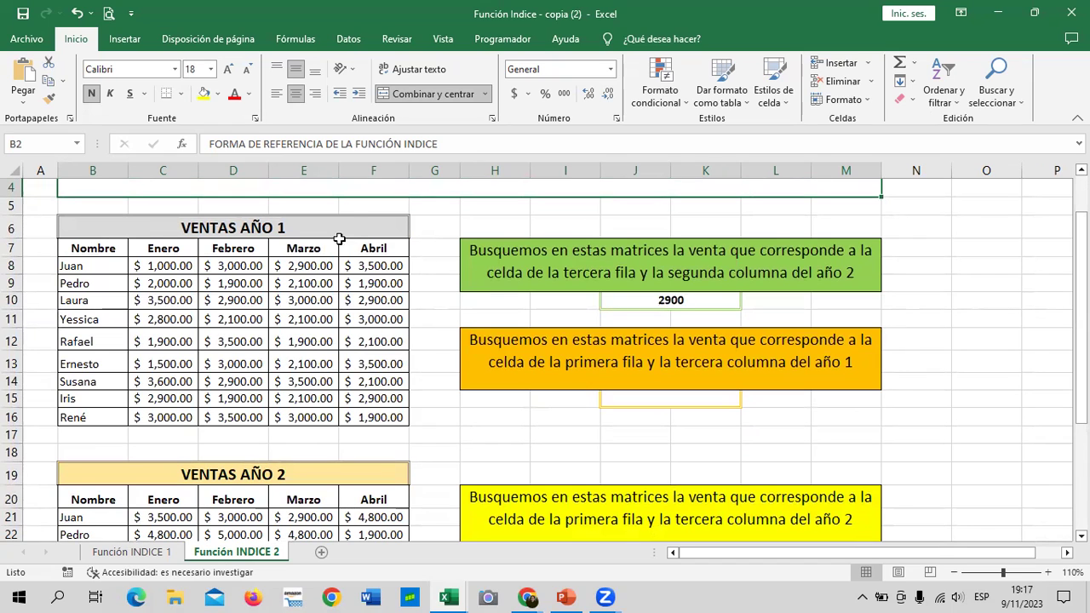
{"action": "left_click", "coordinate": [315, 482]}
{"action": "scroll", "coordinate": [315, 481], "scroll_direction": "down", "scroll_amount": 3}
{"action": "scroll", "coordinate": [328, 470], "scroll_direction": "down", "scroll_amount": 1}
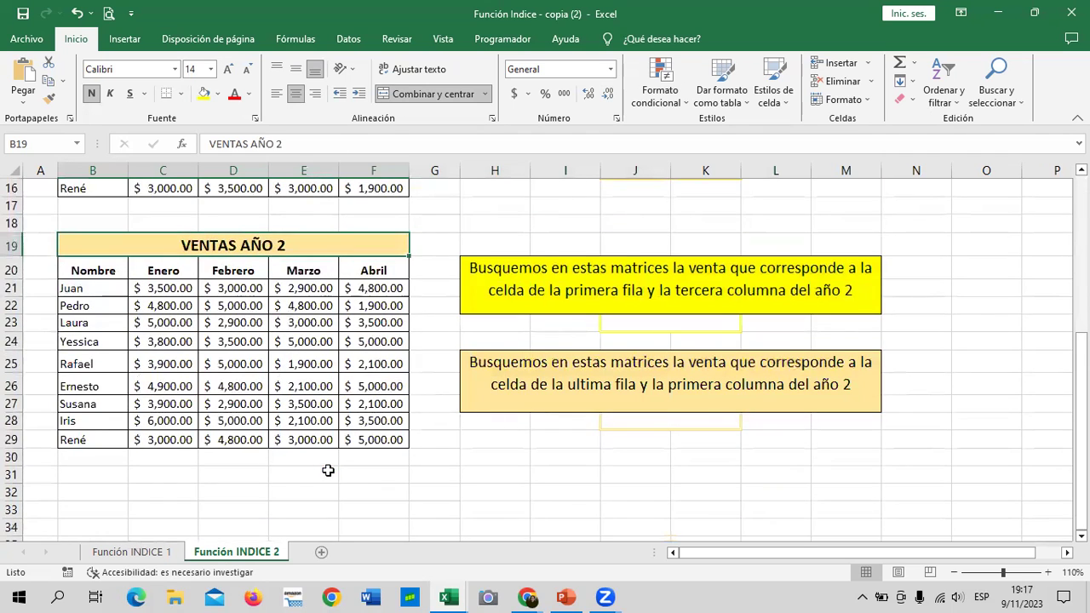
{"action": "scroll", "coordinate": [328, 470], "scroll_direction": "up", "scroll_amount": 3}
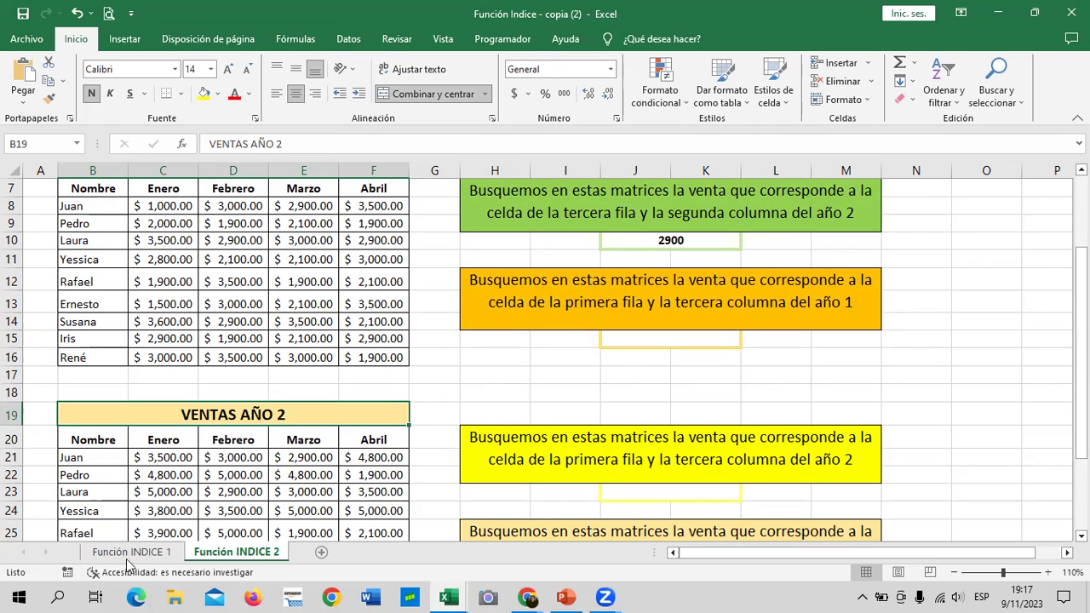
{"action": "scroll", "coordinate": [490, 470], "scroll_direction": "down", "scroll_amount": 3}
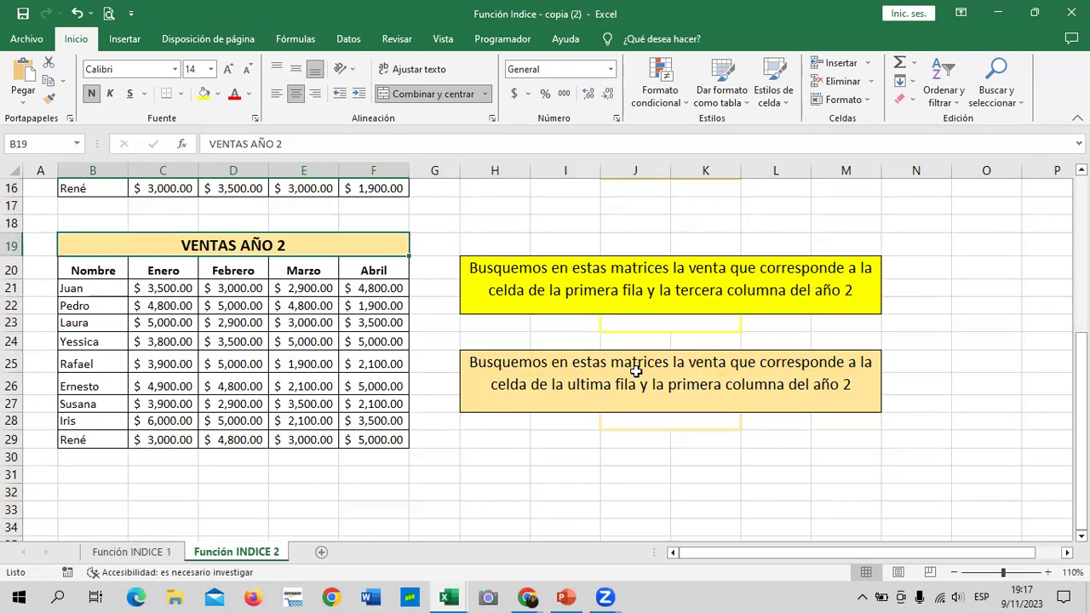
{"action": "scroll", "coordinate": [637, 372], "scroll_direction": "up", "scroll_amount": 4}
{"action": "scroll", "coordinate": [637, 372], "scroll_direction": "up", "scroll_amount": 1}
{"action": "scroll", "coordinate": [520, 366], "scroll_direction": "down", "scroll_amount": 2}
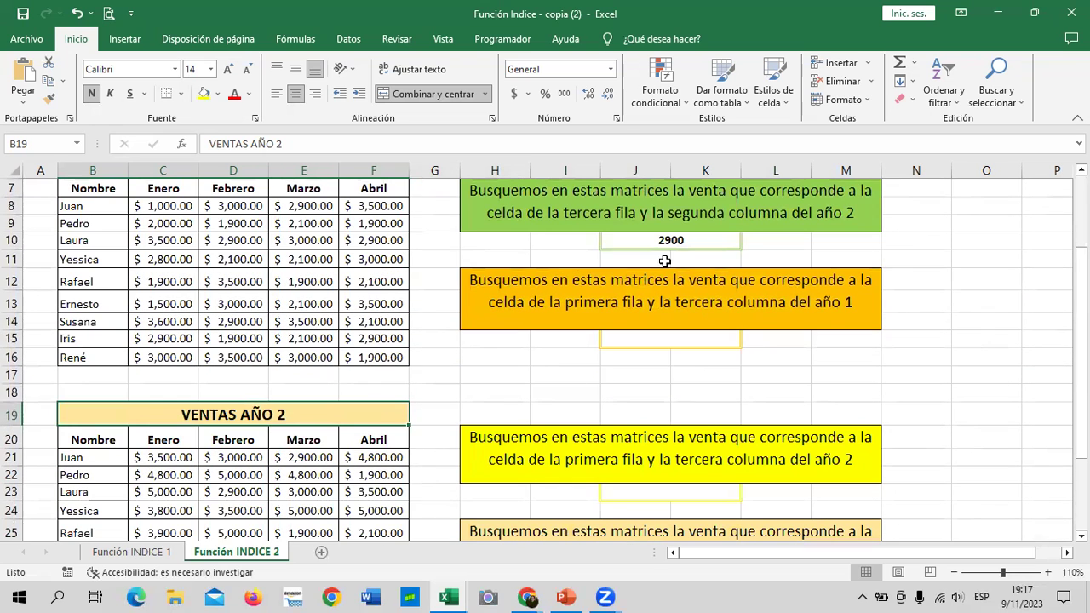
{"action": "left_click", "coordinate": [661, 243]}
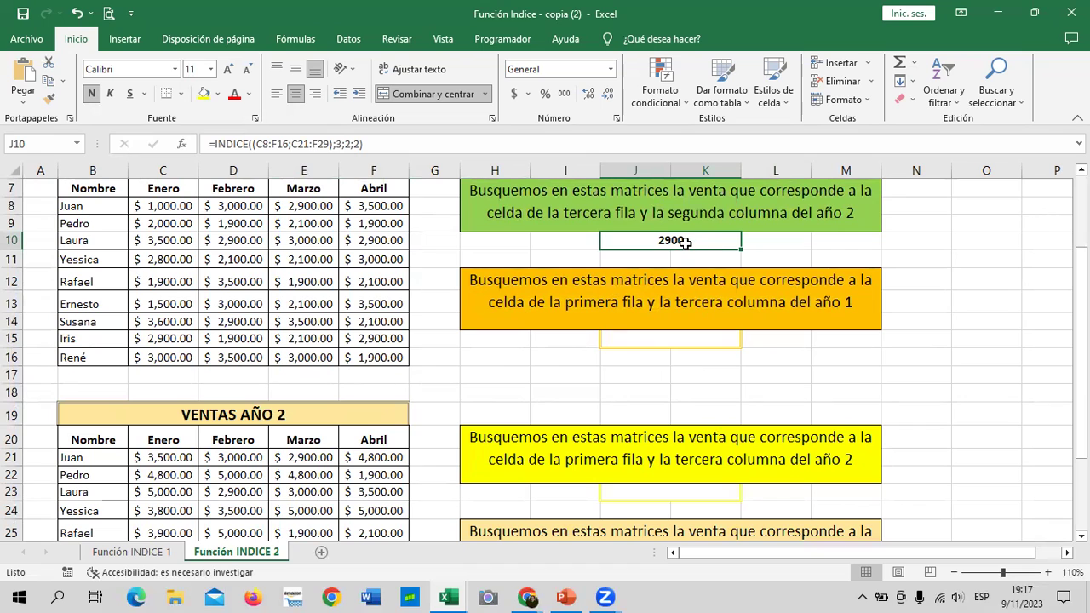
Delete J10's 2900 answer and begin a new =INDICE(( formula to take a range list.
{"action": "key", "text": "Delete"}
{"action": "left_click", "coordinate": [772, 262]}
{"action": "left_click", "coordinate": [704, 240]}
{"action": "type", "text": "="}
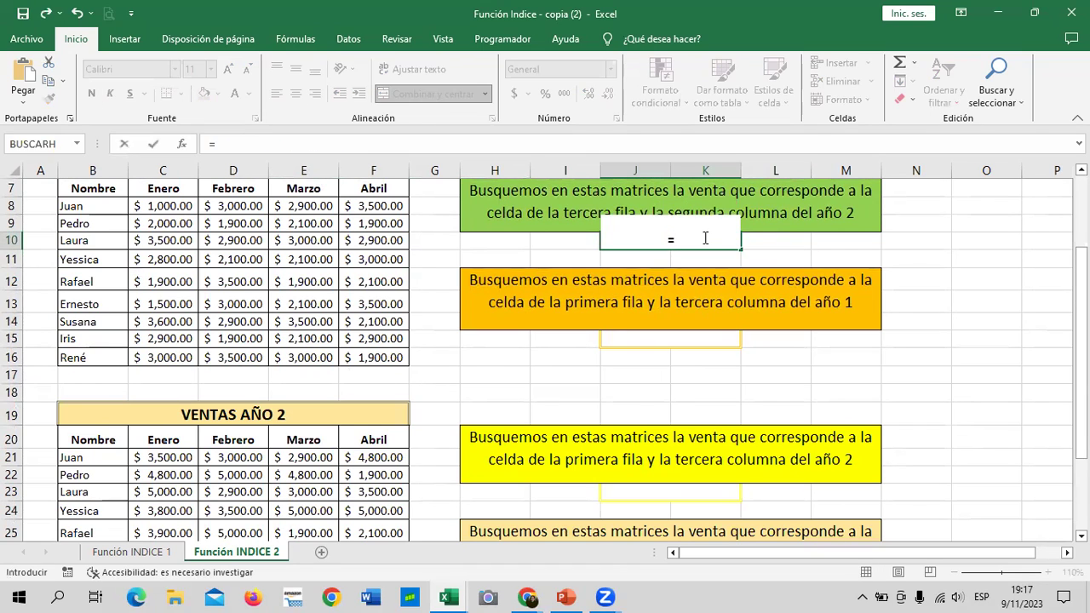
{"action": "type", "text": "indice"}
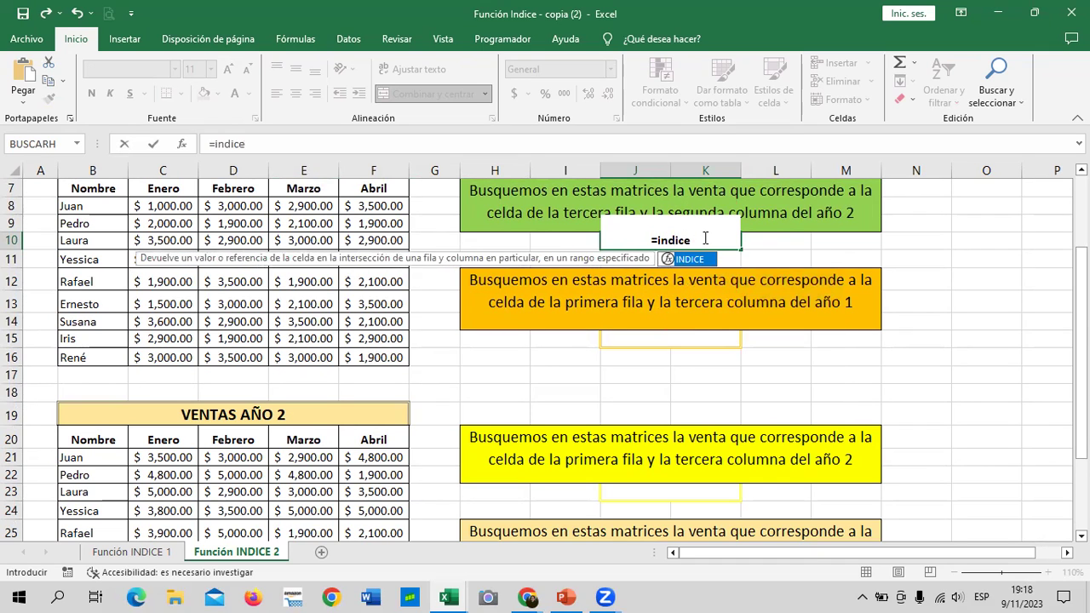
{"action": "double_click", "coordinate": [706, 259]}
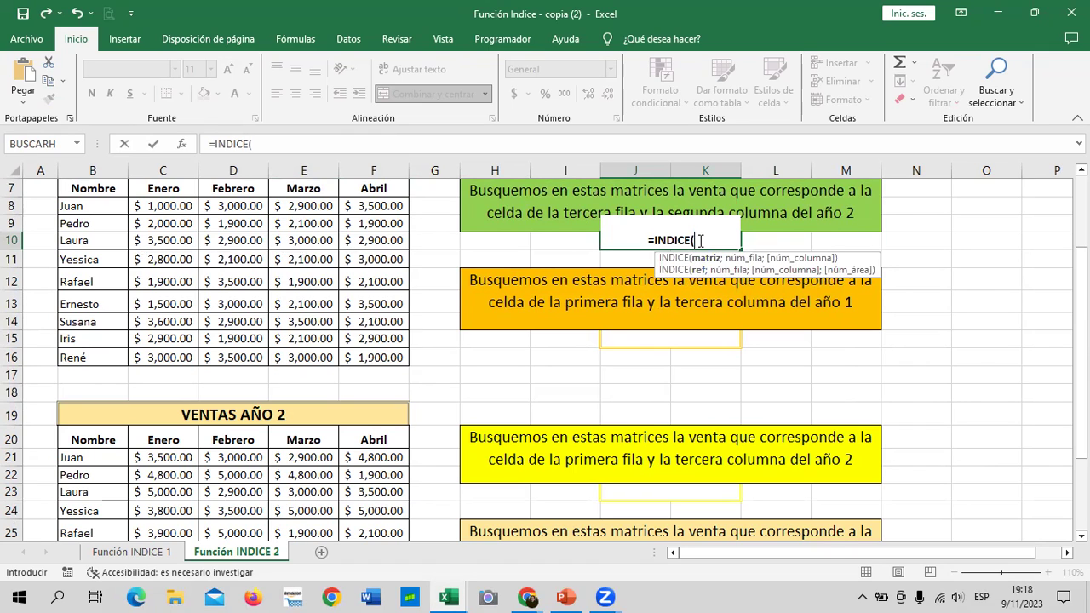
{"action": "type", "text": "("}
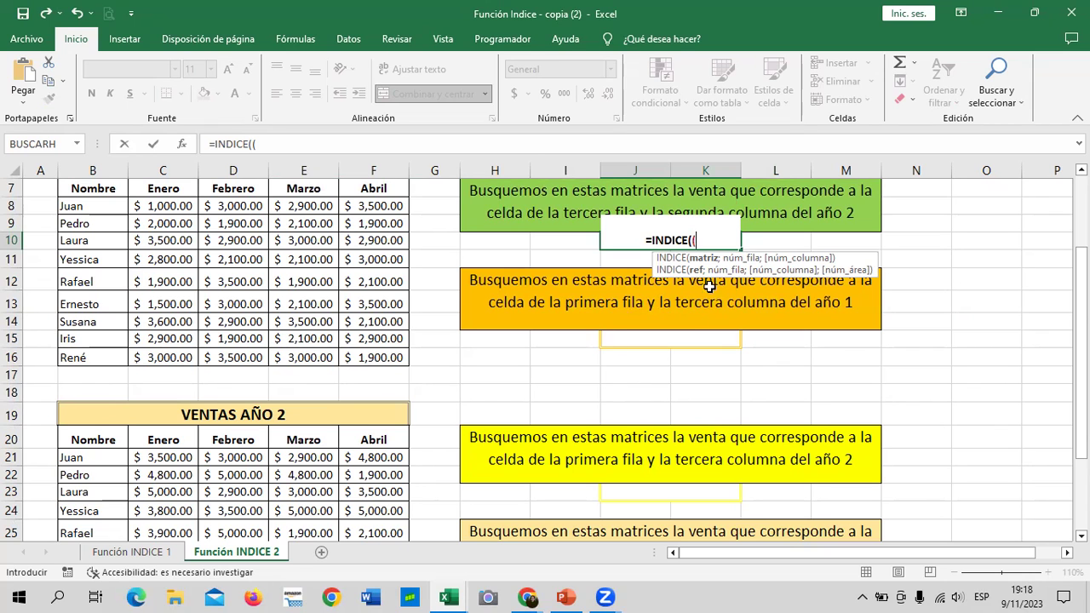
{"action": "scroll", "coordinate": [465, 326], "scroll_direction": "up", "scroll_amount": 2}
Add both sales ranges C8:F16 and C21:F29 to J10's formula and close the list with );.
{"action": "mouse_move", "coordinate": [149, 320]}
{"action": "left_mouse_down"}
{"action": "mouse_move", "coordinate": [311, 413]}
{"action": "mouse_move", "coordinate": [374, 471]}
{"action": "left_mouse_up"}
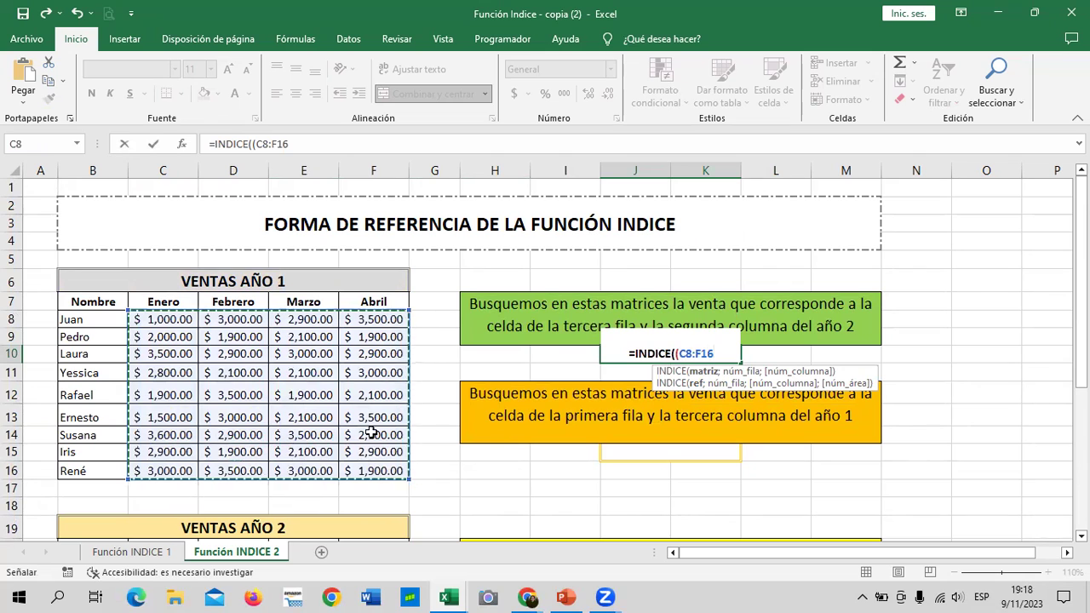
{"action": "scroll", "coordinate": [371, 419], "scroll_direction": "down", "scroll_amount": 1}
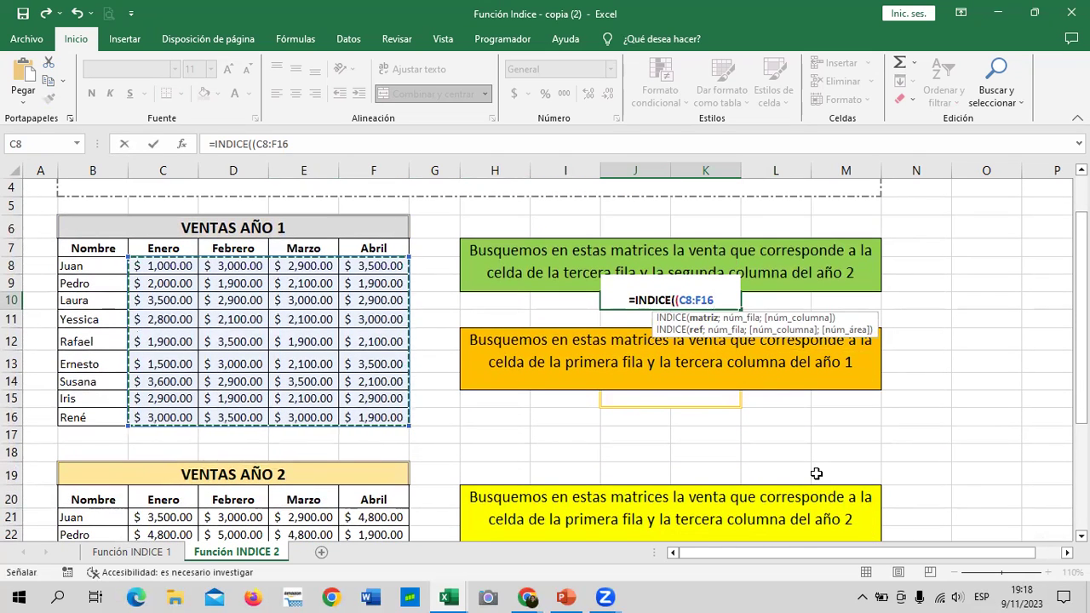
{"action": "type", "text": ";"}
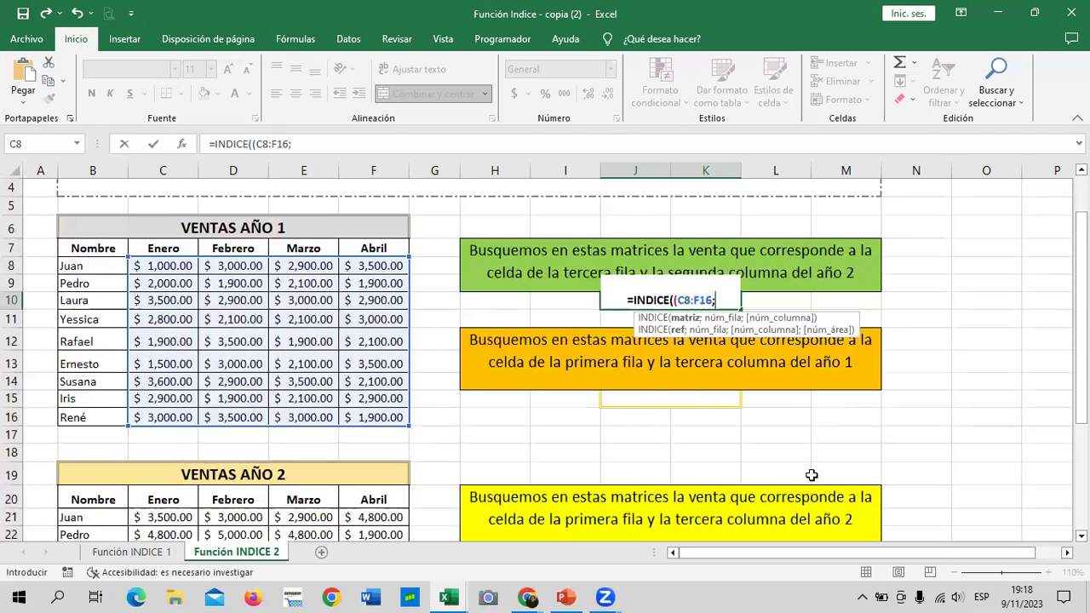
{"action": "scroll", "coordinate": [312, 479], "scroll_direction": "down", "scroll_amount": 2}
{"action": "left_click_drag", "start_coordinate": [174, 406], "coordinate": [381, 507]}
{"action": "scroll", "coordinate": [372, 503], "scroll_direction": "down", "scroll_amount": 1}
{"action": "scroll", "coordinate": [831, 355], "scroll_direction": "up", "scroll_amount": 2}
{"action": "scroll", "coordinate": [832, 355], "scroll_direction": "up", "scroll_amount": 1}
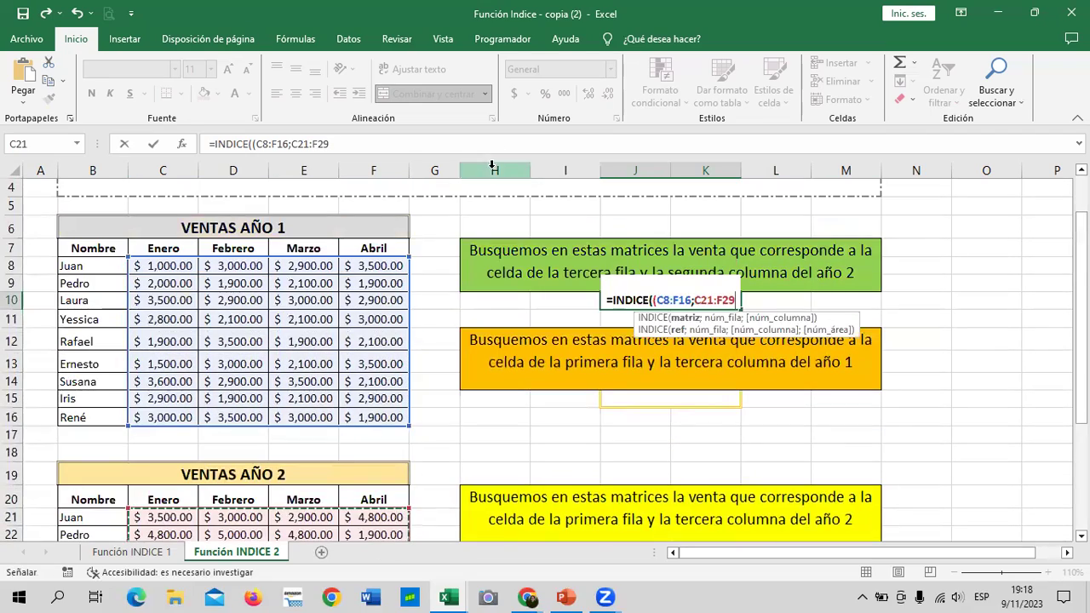
{"action": "left_click", "coordinate": [472, 144]}
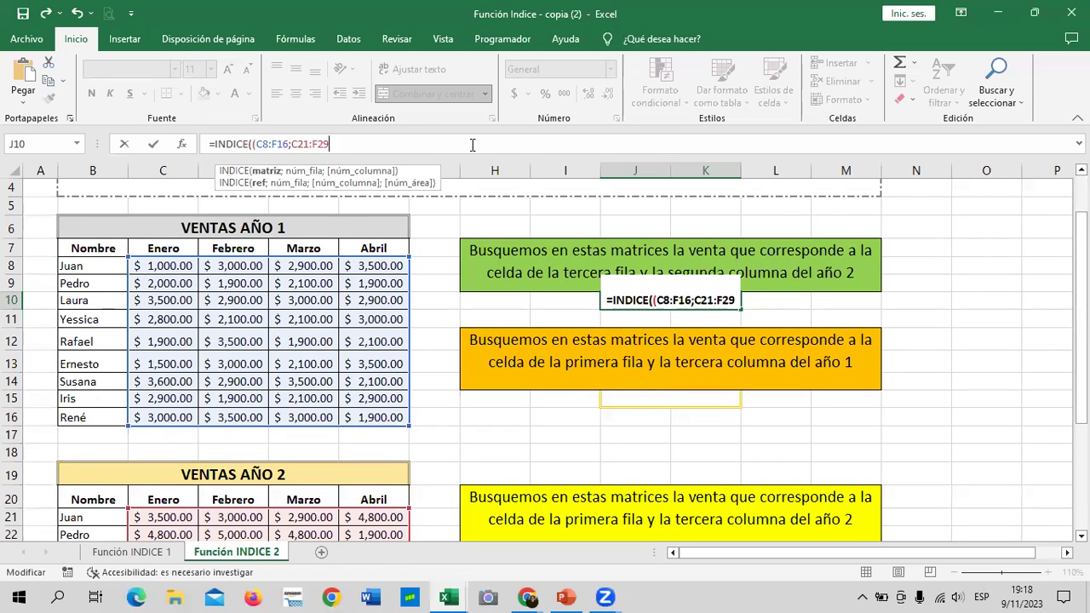
{"action": "type", "text": ")"}
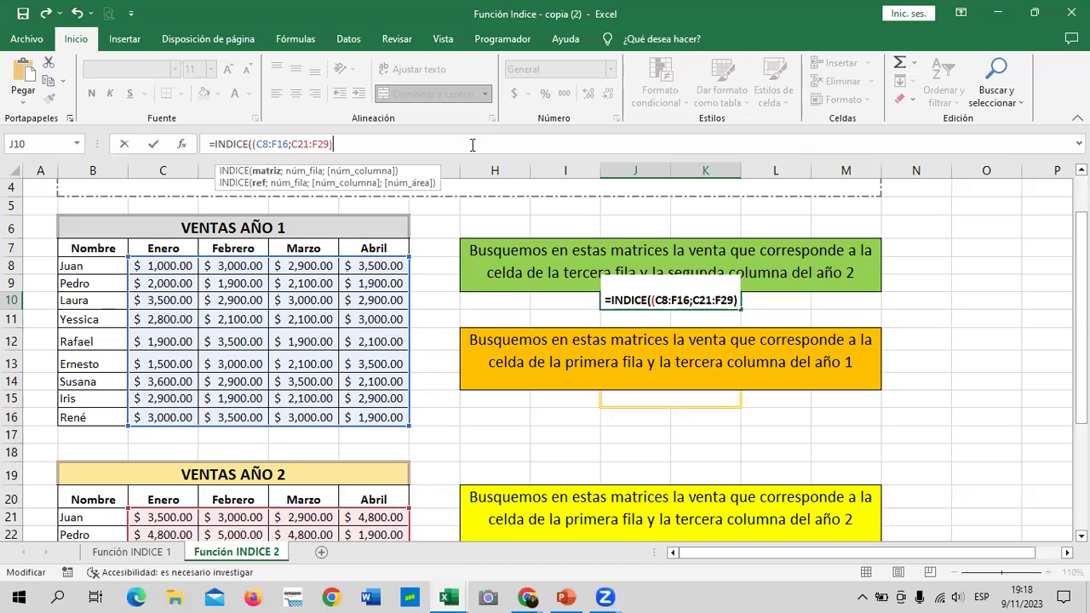
{"action": "type", "text": ";"}
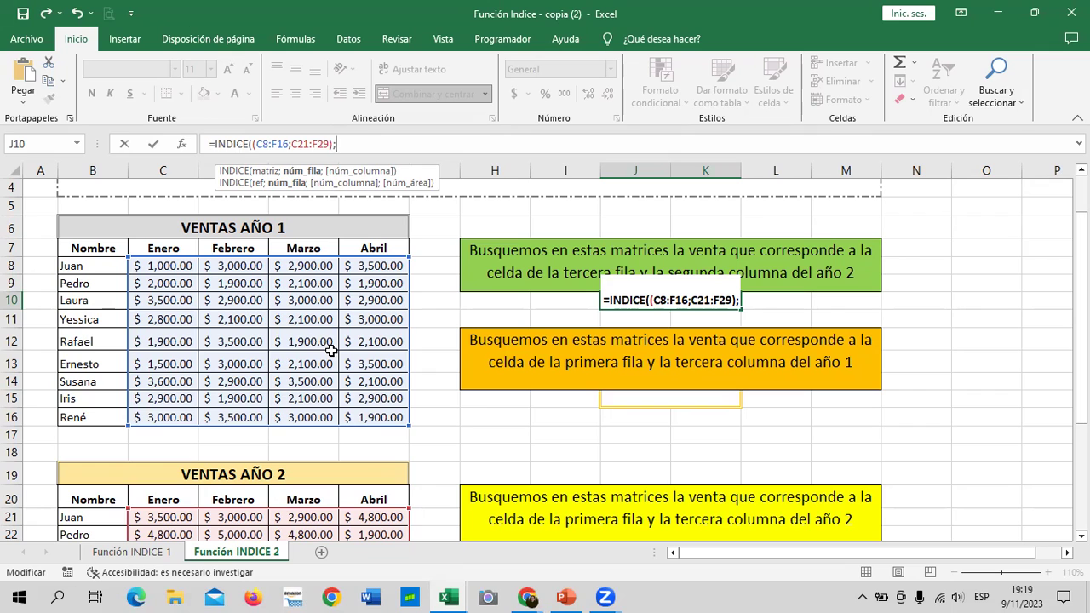
Enter row 3, column 2, area 2 and the closing parenthesis, correcting a mistyped extra 2.
{"action": "type", "text": "3"}
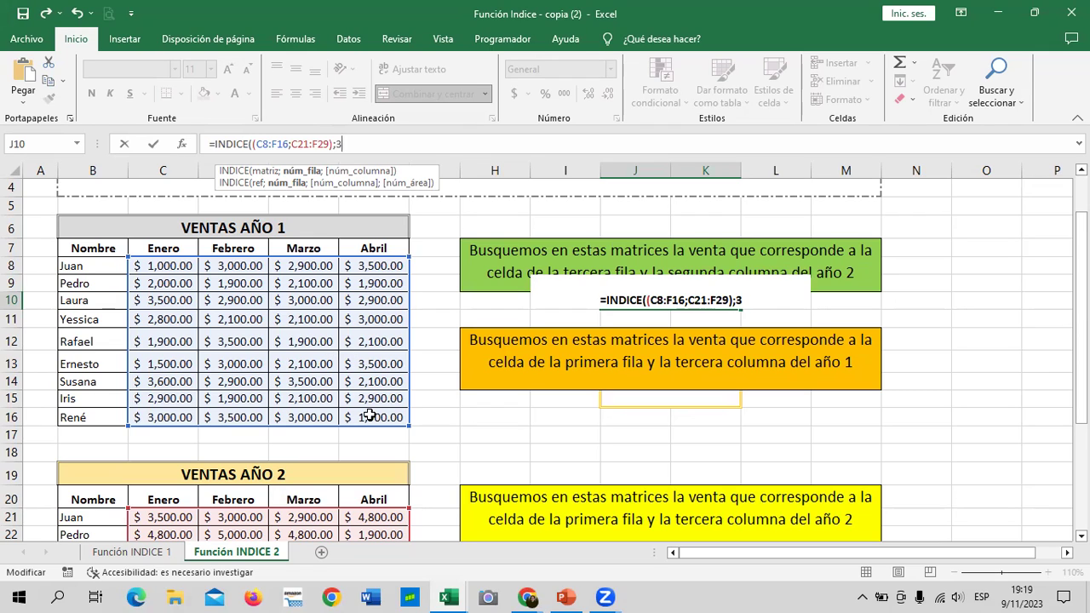
{"action": "type", "text": ";2"}
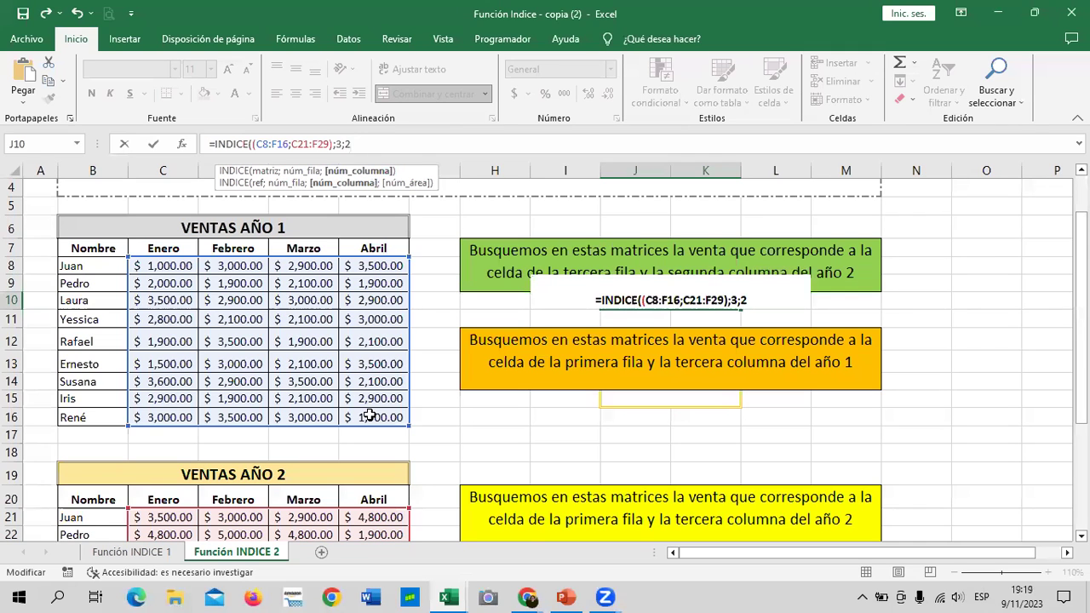
{"action": "type", "text": "2"}
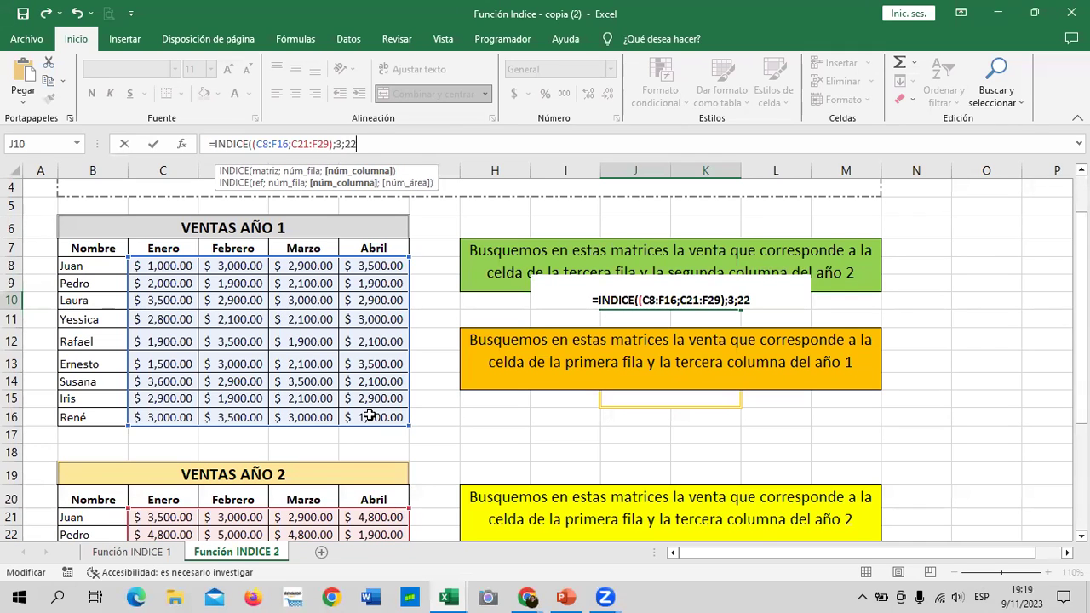
{"action": "key", "text": "BackSpace"}
{"action": "type", "text": ";"}
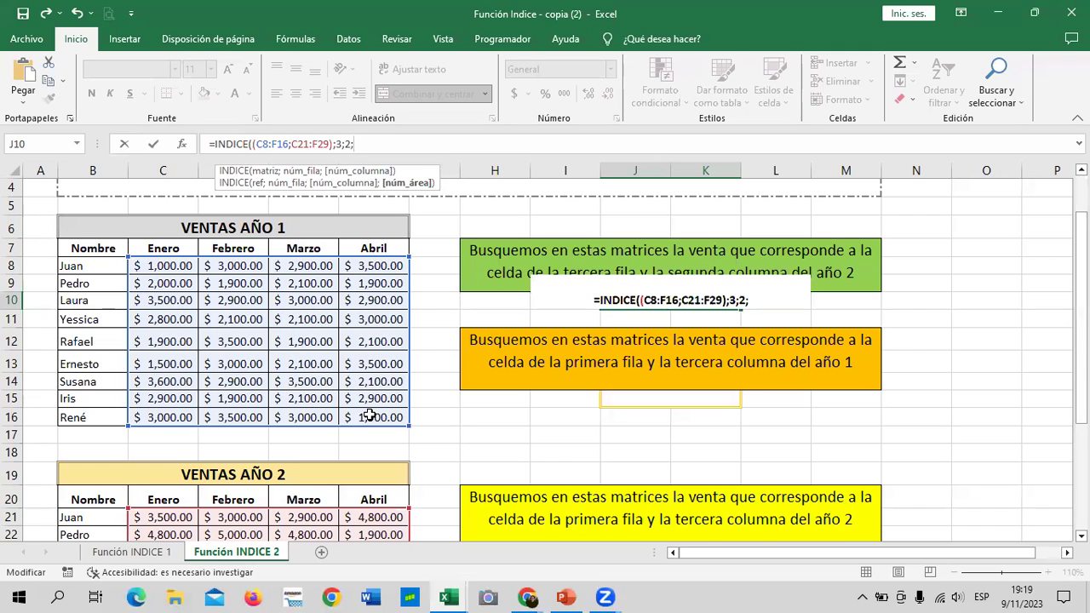
{"action": "type", "text": "2"}
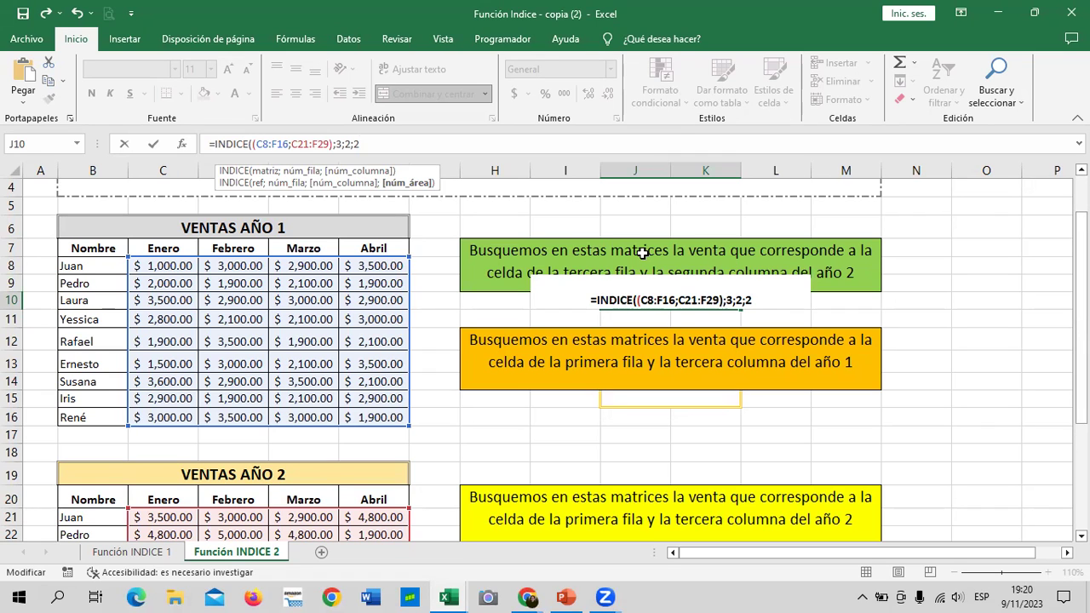
{"action": "type", "text": ")"}
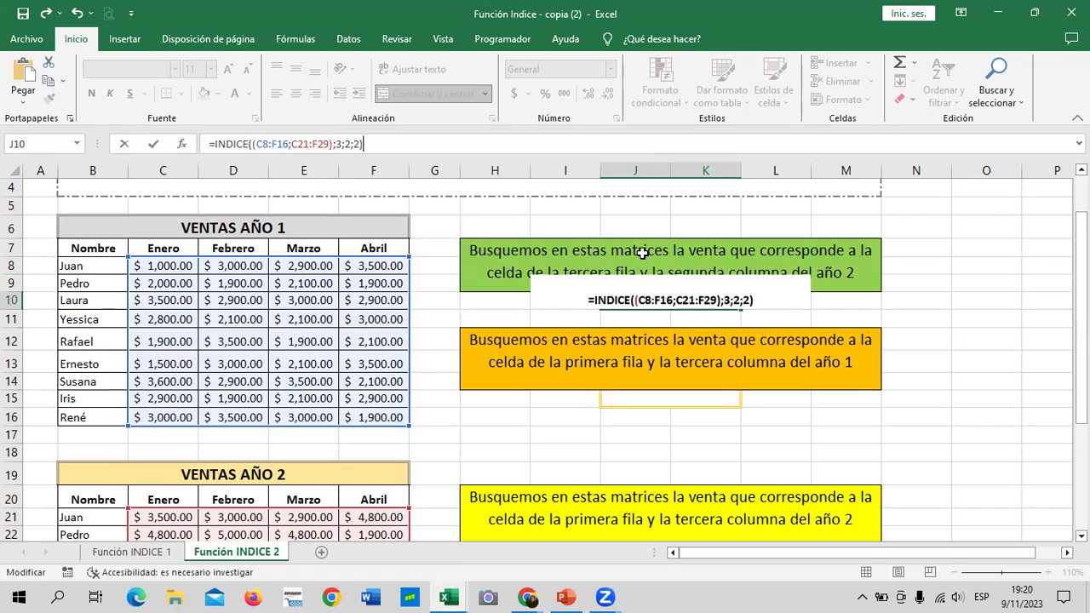
Commit J10's formula, confirm it returns 2900, and scroll down to the VENTAS AÑO 2 table.
{"action": "key", "text": "Return"}
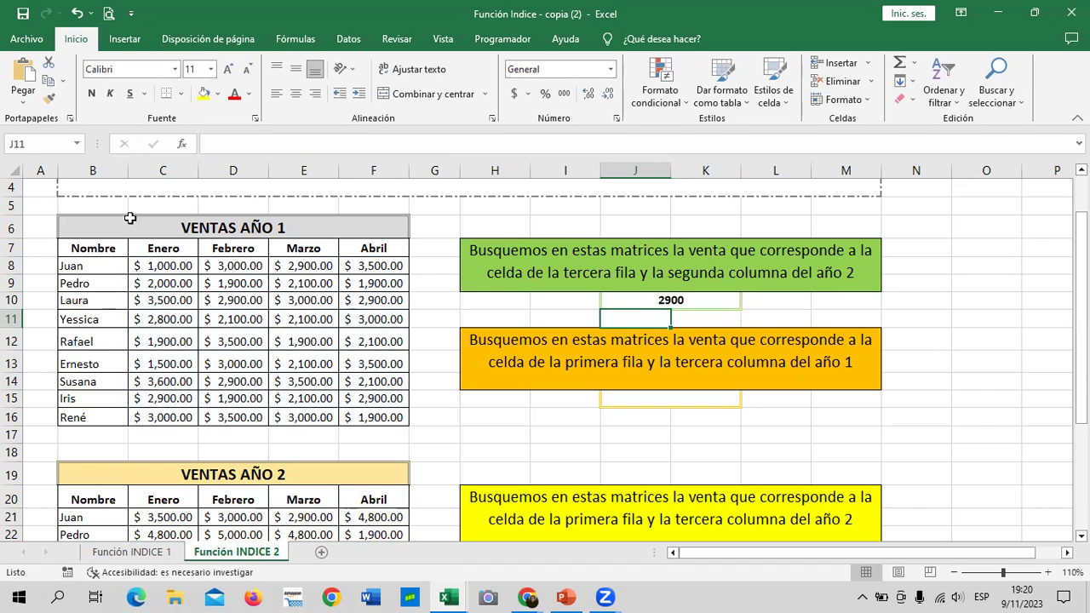
{"action": "left_click", "coordinate": [657, 300]}
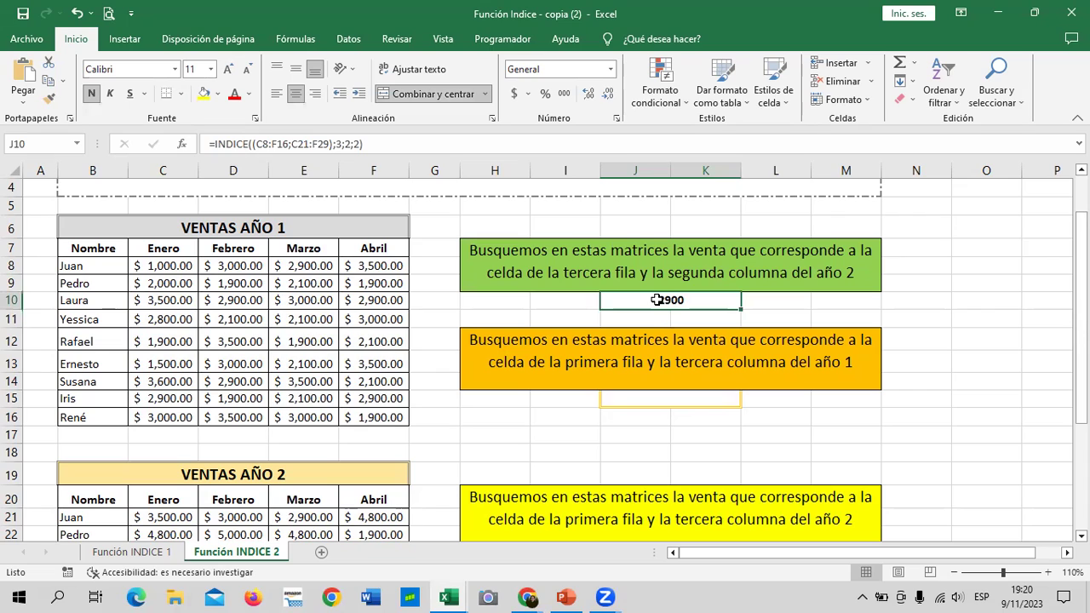
{"action": "scroll", "coordinate": [627, 338], "scroll_direction": "down", "scroll_amount": 1}
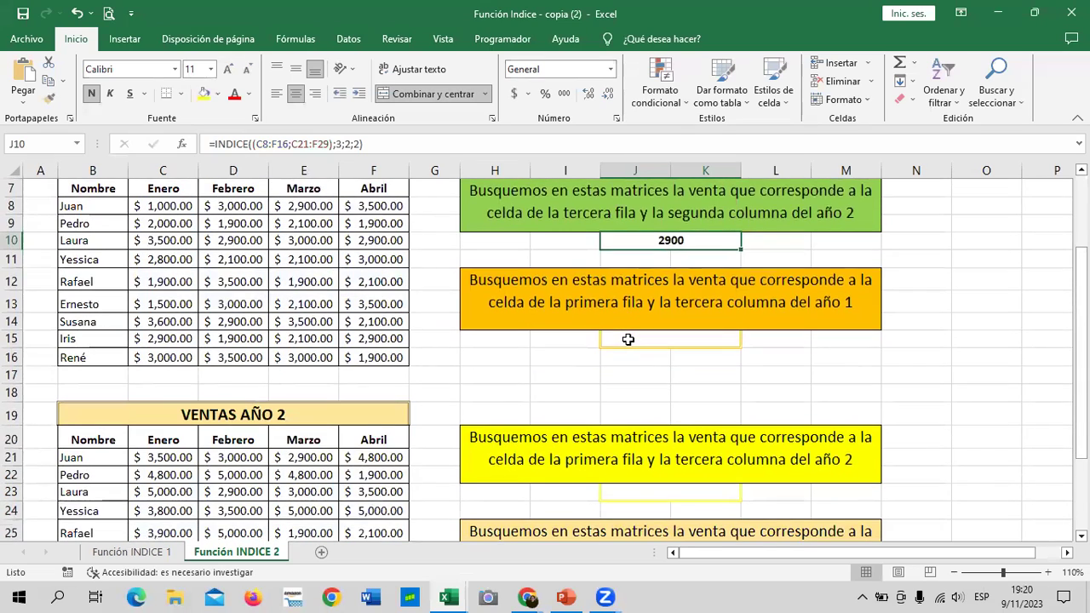
{"action": "scroll", "coordinate": [627, 339], "scroll_direction": "up", "scroll_amount": 2}
{"action": "scroll", "coordinate": [474, 382], "scroll_direction": "down", "scroll_amount": 3}
{"action": "scroll", "coordinate": [524, 397], "scroll_direction": "down", "scroll_amount": 2}
{"action": "scroll", "coordinate": [523, 397], "scroll_direction": "up", "scroll_amount": 3}
{"action": "scroll", "coordinate": [289, 472], "scroll_direction": "down", "scroll_amount": 2}
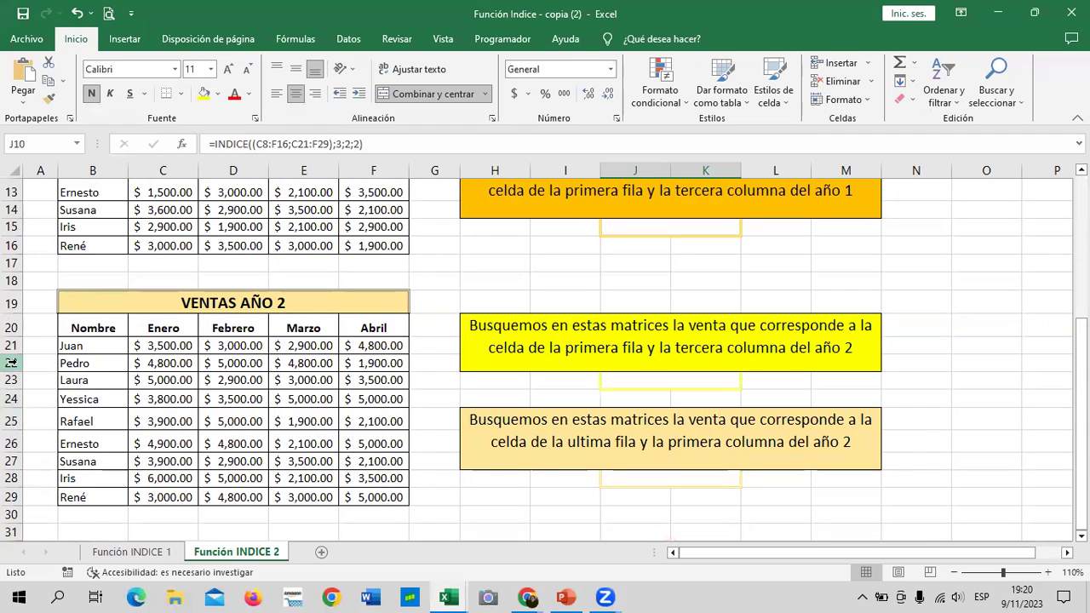
Count down to D23, Laura's February year-2 sale of 2900, and fill it green.
{"action": "left_click", "coordinate": [148, 344]}
{"action": "left_click", "coordinate": [153, 362]}
{"action": "left_click", "coordinate": [153, 379]}
{"action": "left_click", "coordinate": [232, 379]}
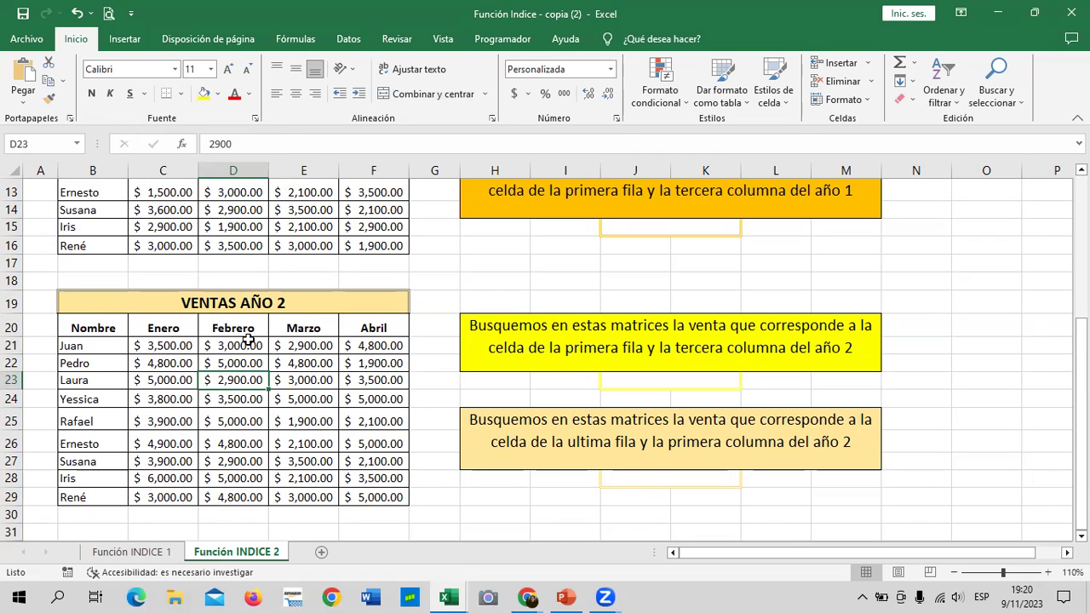
{"action": "left_click", "coordinate": [218, 93]}
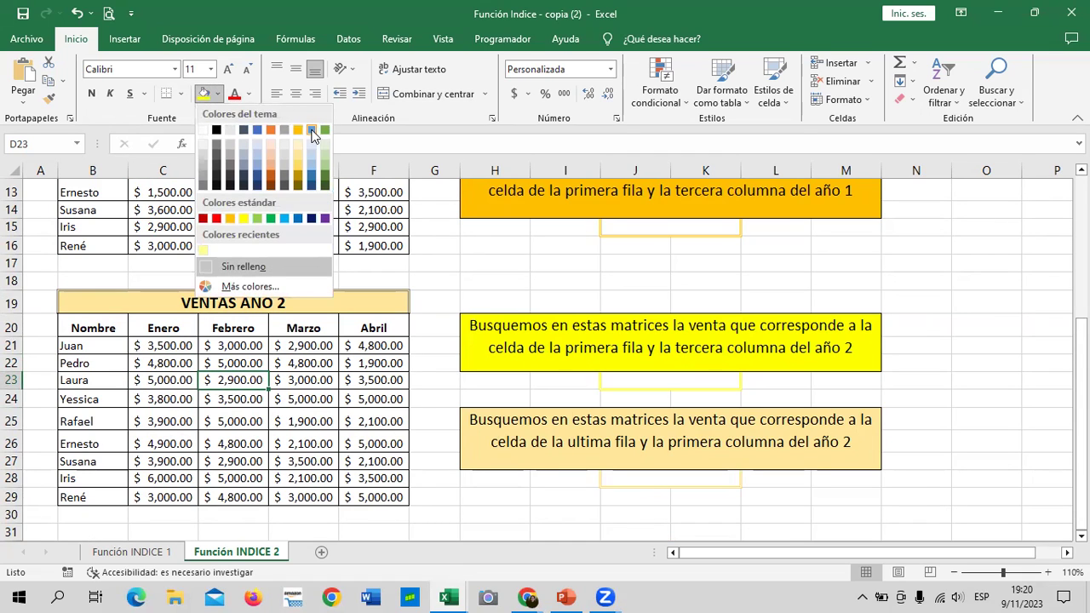
{"action": "key", "text": "Escape"}
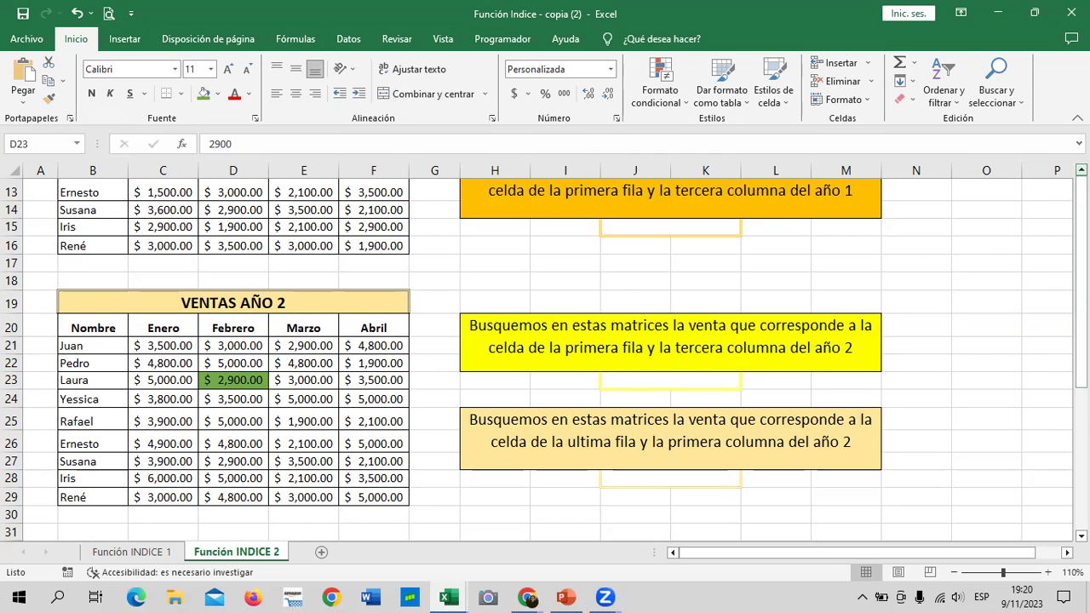
{"action": "left_click", "coordinate": [438, 383]}
{"action": "left_click", "coordinate": [783, 265]}
{"action": "left_click", "coordinate": [600, 270]}
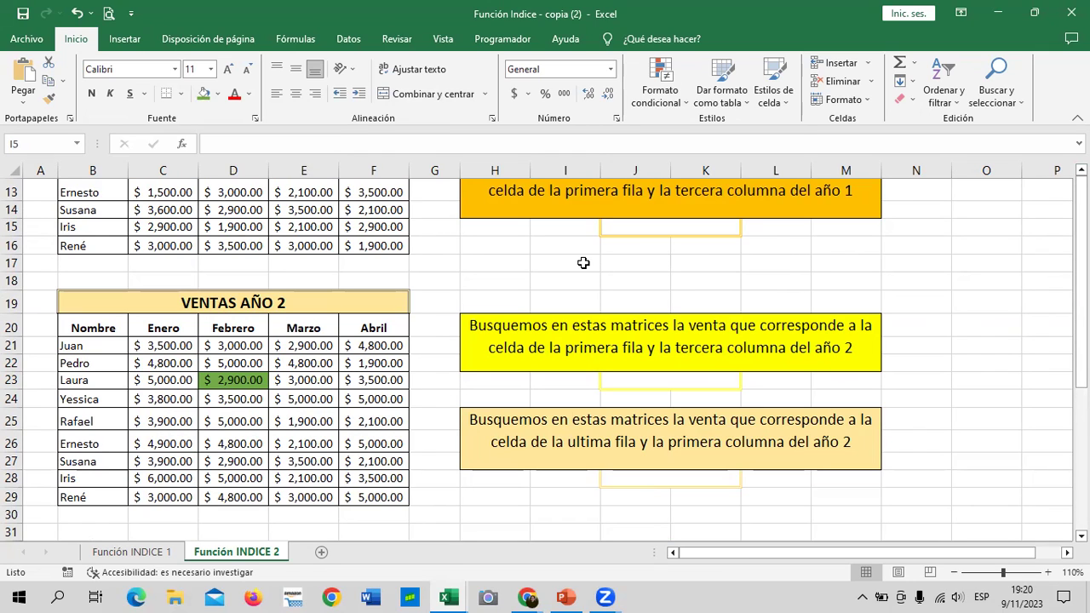
{"action": "left_click", "coordinate": [454, 260]}
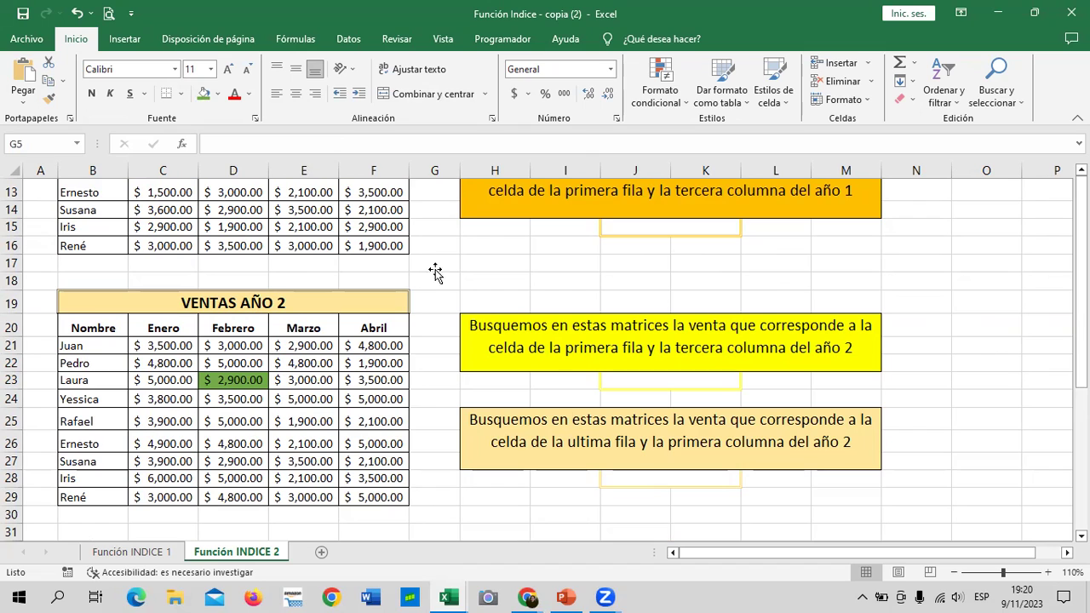
{"action": "left_click", "coordinate": [603, 403]}
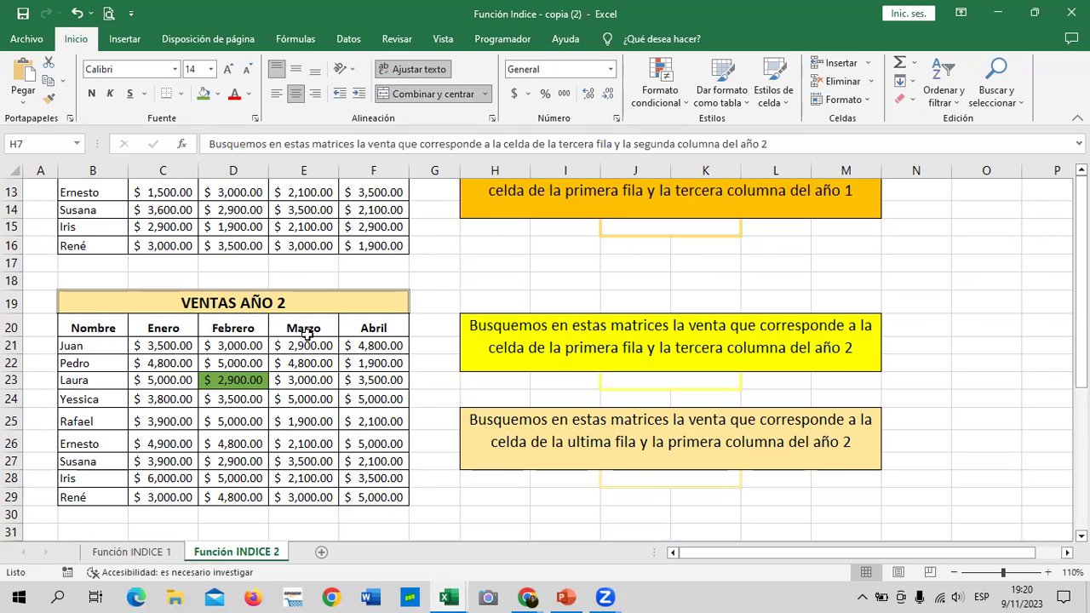
{"action": "left_click", "coordinate": [244, 369]}
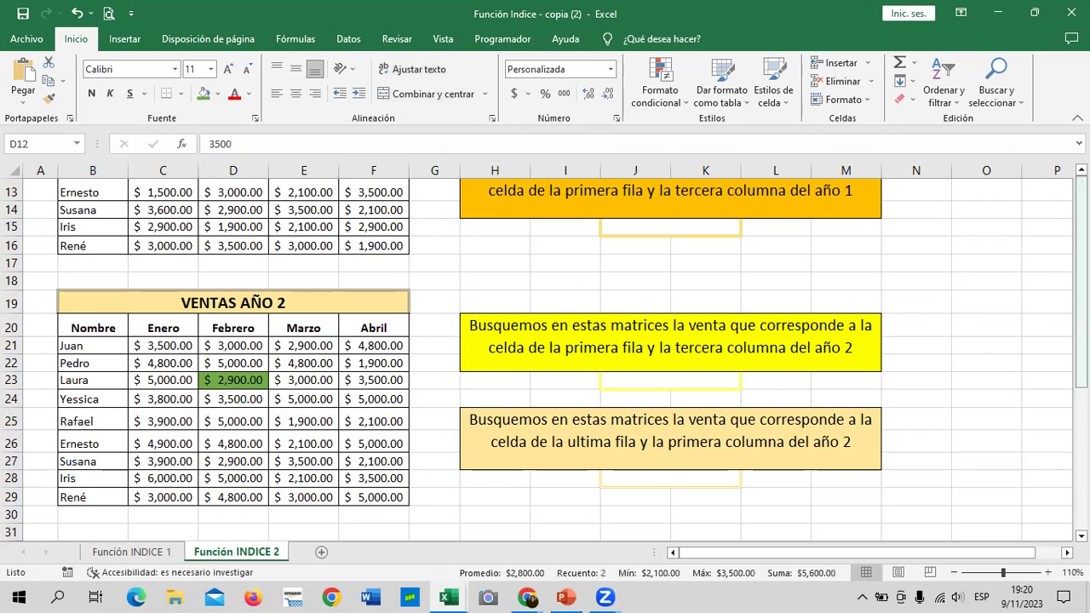
{"action": "left_click_drag", "start_coordinate": [1081, 281], "coordinate": [1081, 281]}
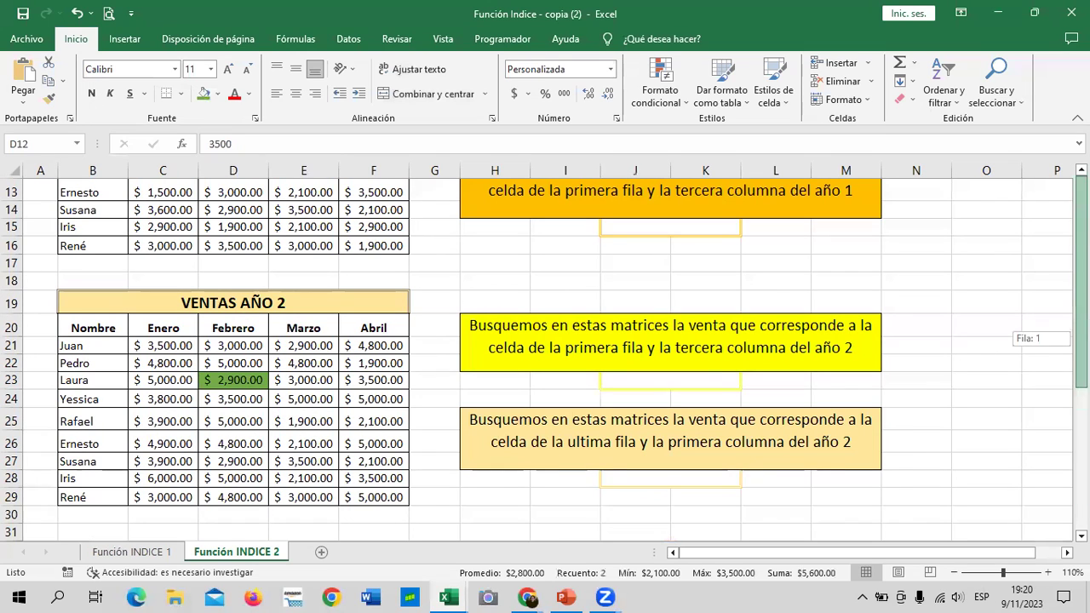
{"action": "left_click", "coordinate": [945, 255]}
{"action": "left_click", "coordinate": [775, 279]}
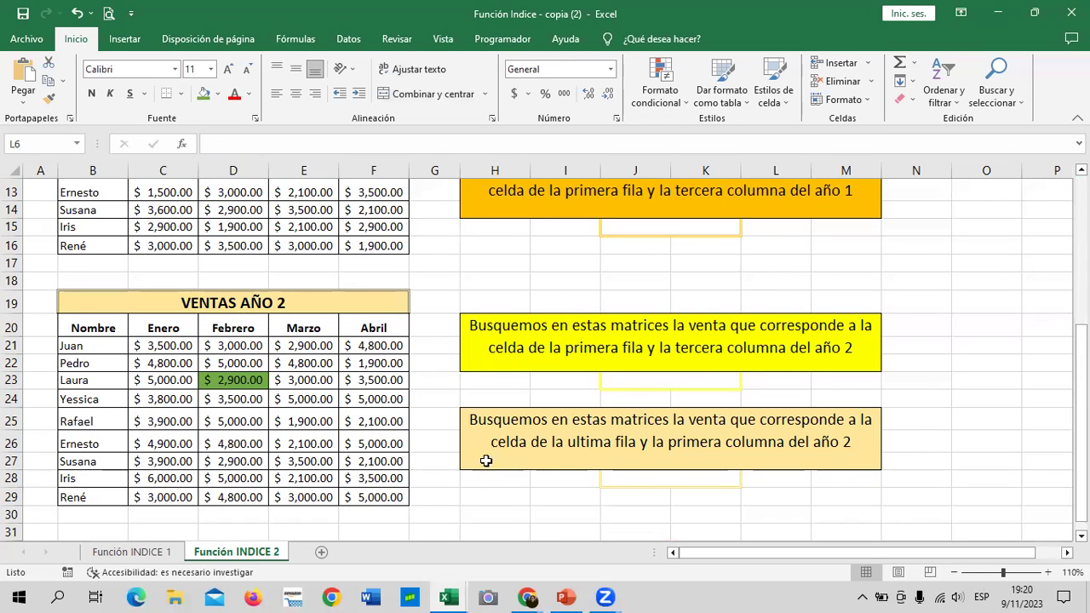
{"action": "left_click", "coordinate": [161, 555]}
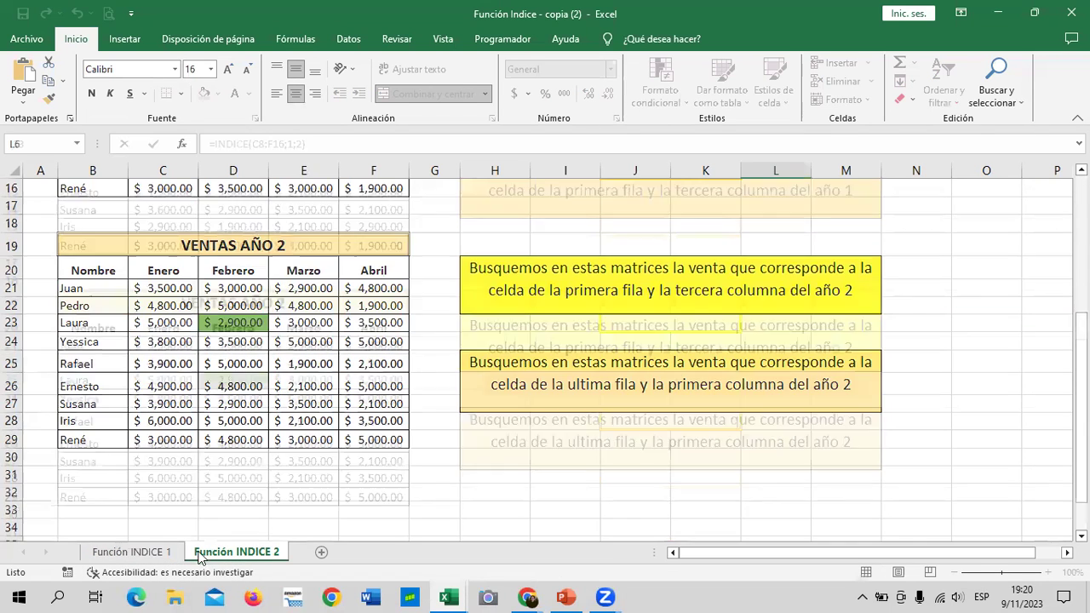
{"action": "left_click", "coordinate": [236, 551]}
{"action": "scroll", "coordinate": [630, 441], "scroll_direction": "up", "scroll_amount": 5}
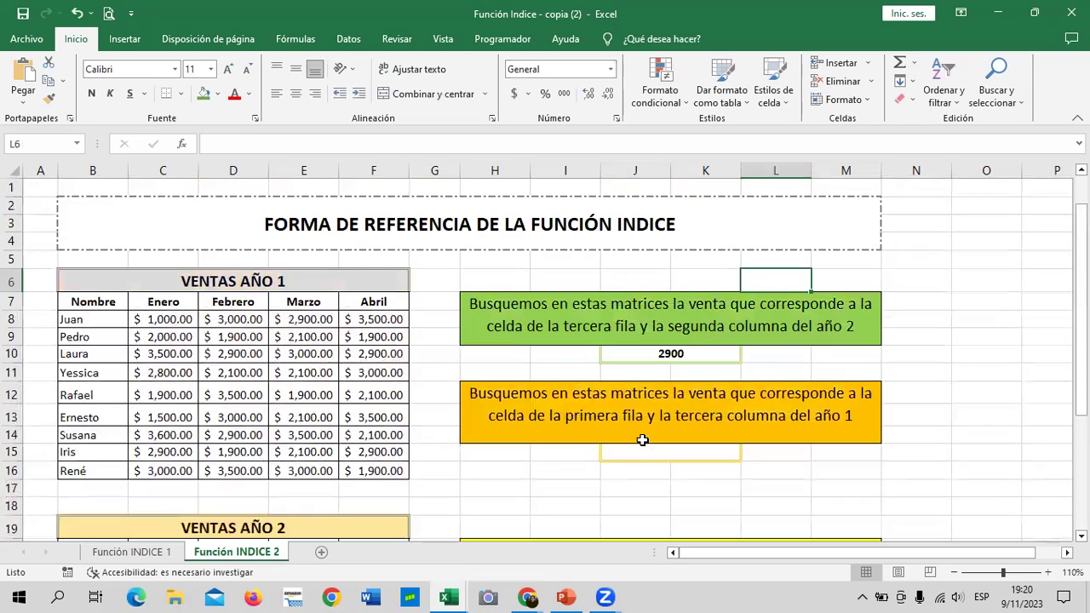
{"action": "scroll", "coordinate": [647, 438], "scroll_direction": "down", "scroll_amount": 2}
{"action": "scroll", "coordinate": [627, 440], "scroll_direction": "down", "scroll_amount": 2}
{"action": "scroll", "coordinate": [650, 445], "scroll_direction": "down", "scroll_amount": 1}
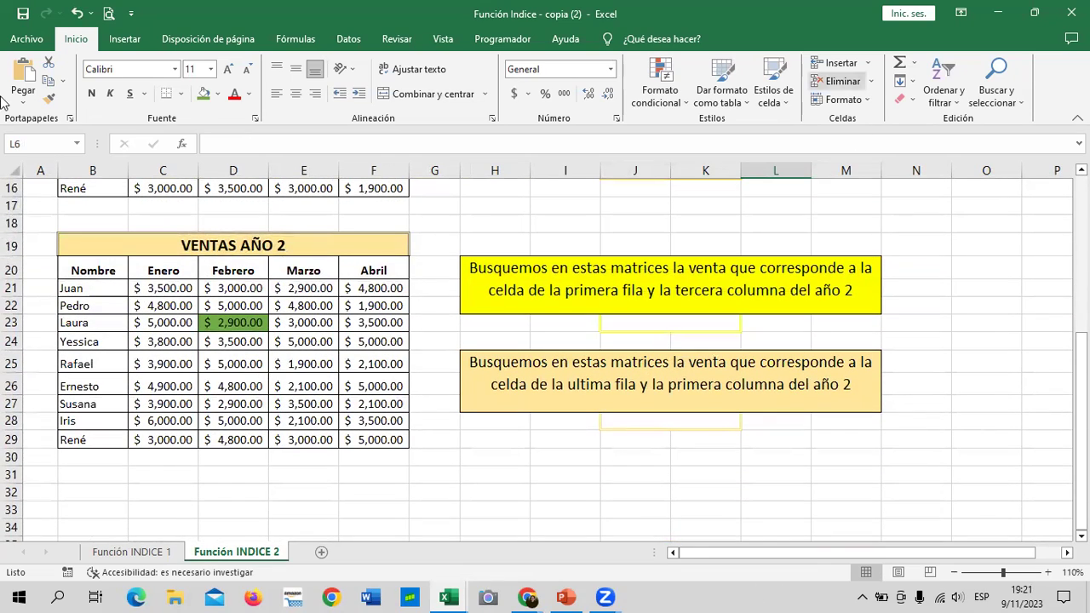
{"action": "left_click", "coordinate": [237, 318]}
{"action": "scroll", "coordinate": [417, 389], "scroll_direction": "up", "scroll_amount": 3}
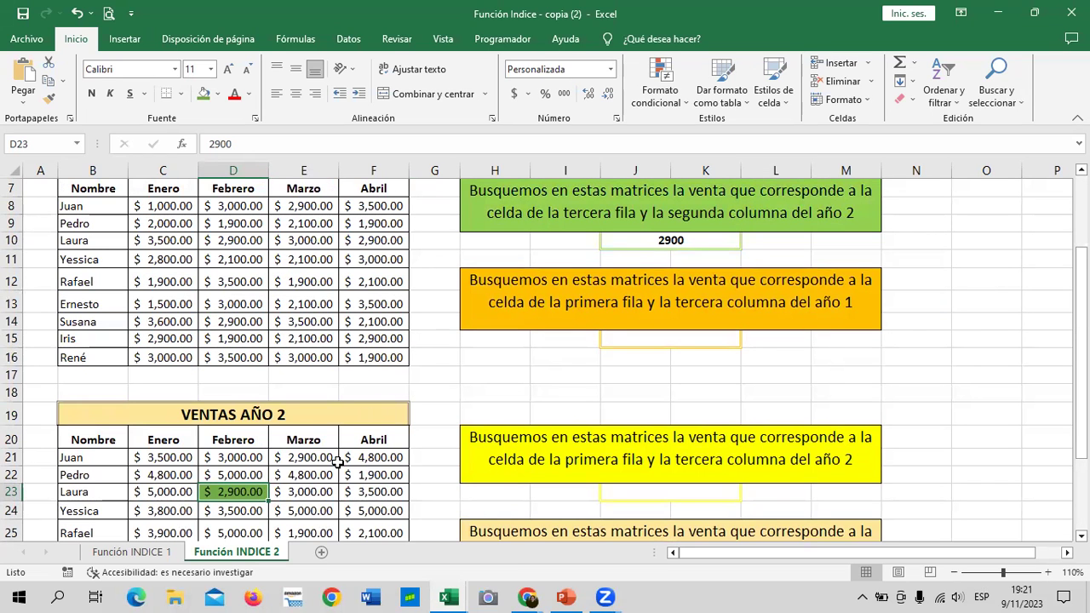
{"action": "left_click", "coordinate": [497, 222]}
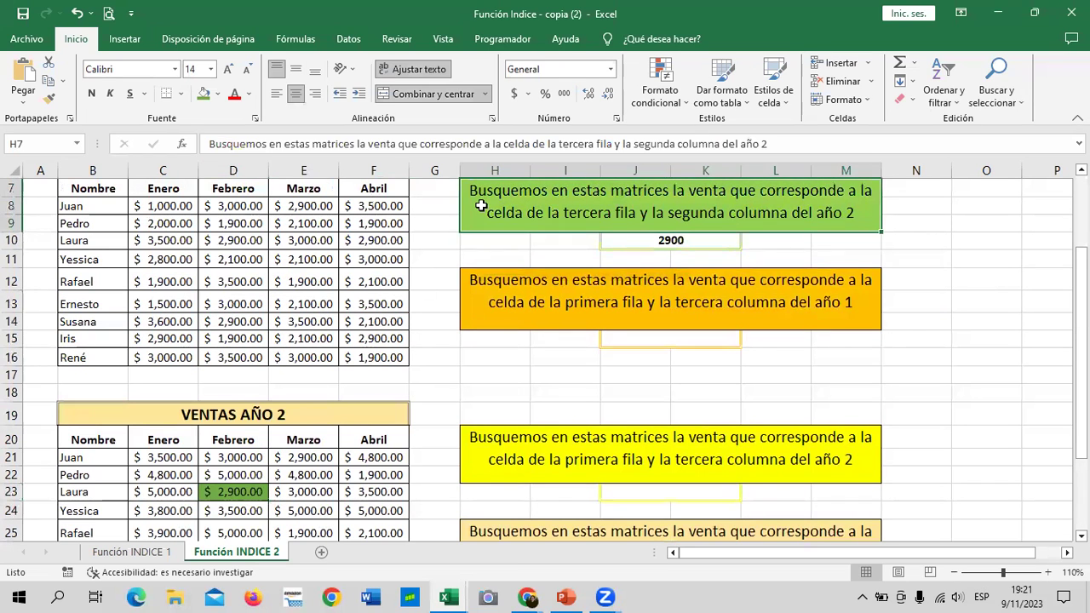
{"action": "left_click", "coordinate": [253, 492]}
{"action": "left_click", "coordinate": [552, 200]}
{"action": "left_click", "coordinate": [648, 245]}
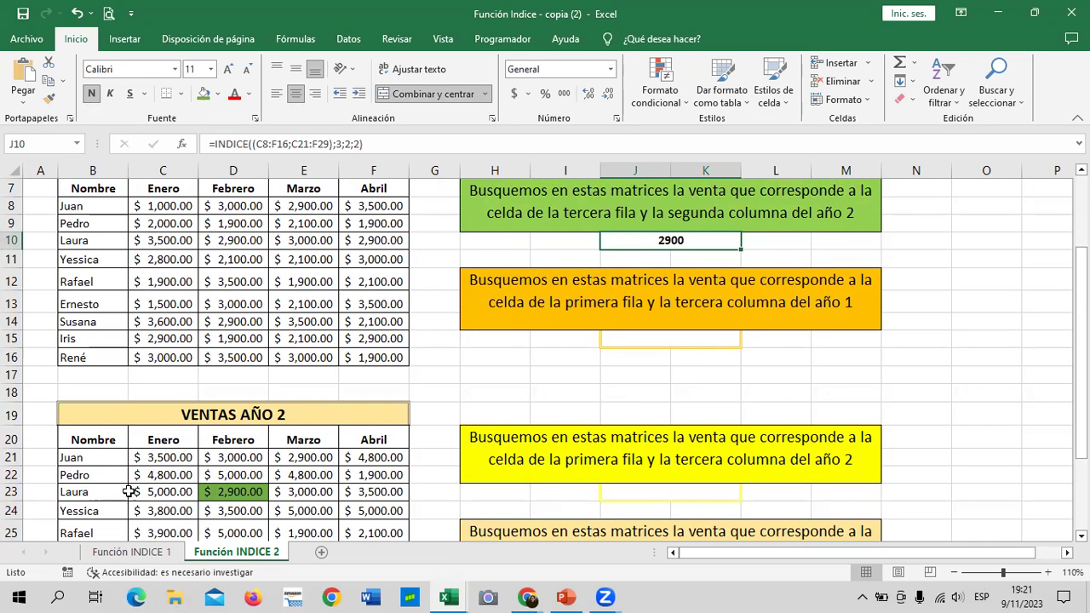
{"action": "left_click", "coordinate": [183, 185]}
{"action": "key", "text": "ctrl+space"}
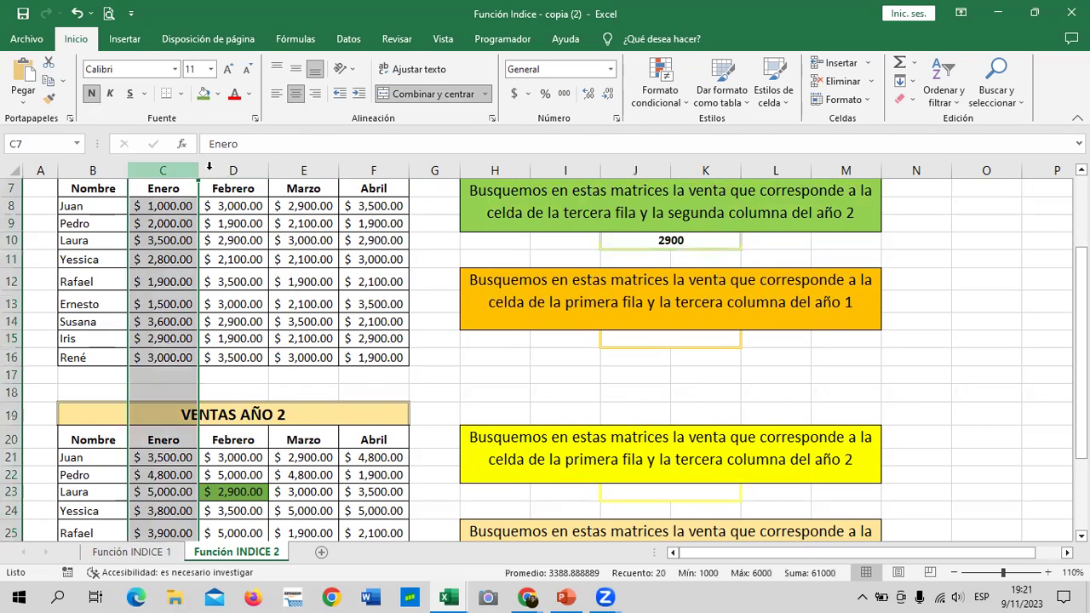
{"action": "left_click", "coordinate": [232, 189]}
{"action": "key", "text": "ctrl+space"}
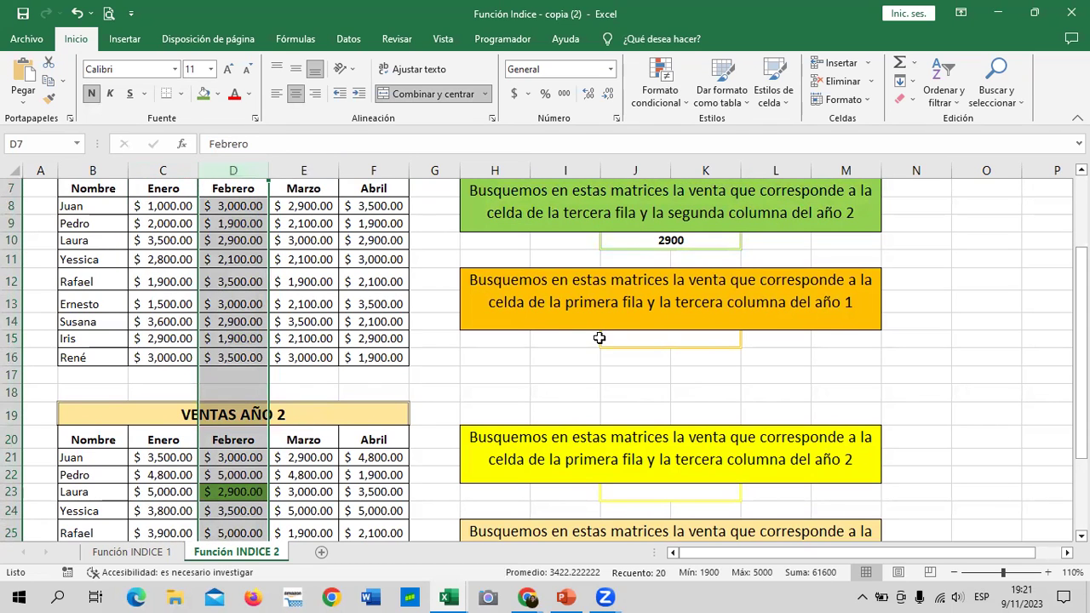
{"action": "left_click", "coordinate": [692, 239]}
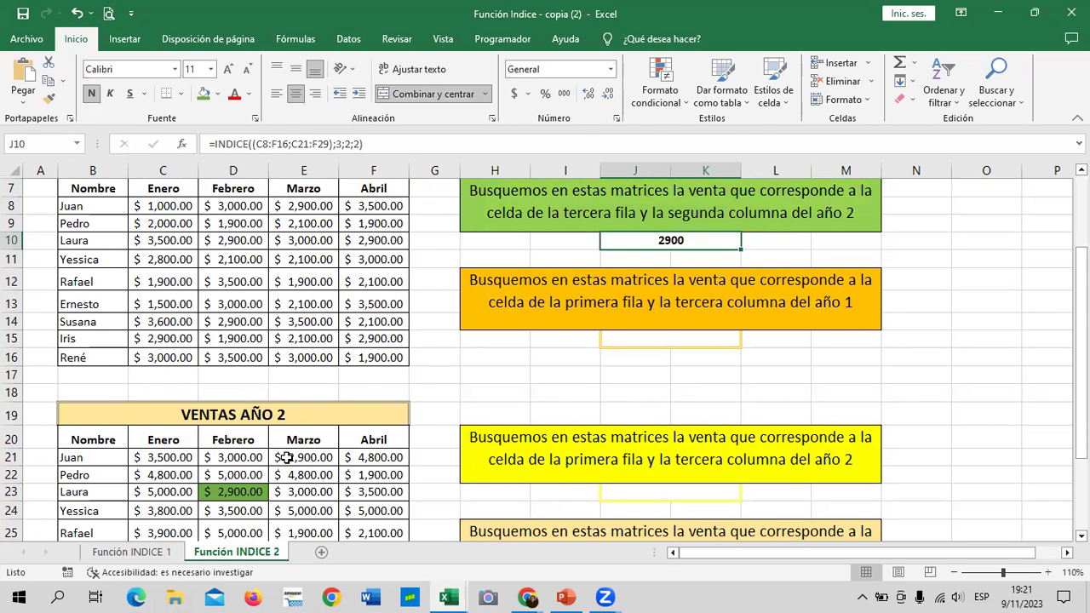
{"action": "scroll", "coordinate": [688, 400], "scroll_direction": "down", "scroll_amount": 2}
{"action": "scroll", "coordinate": [706, 452], "scroll_direction": "up", "scroll_amount": 3}
In J15, start =INDICE(( and select both sales ranges C8:F16 and C21:F29.
{"action": "left_click", "coordinate": [675, 397]}
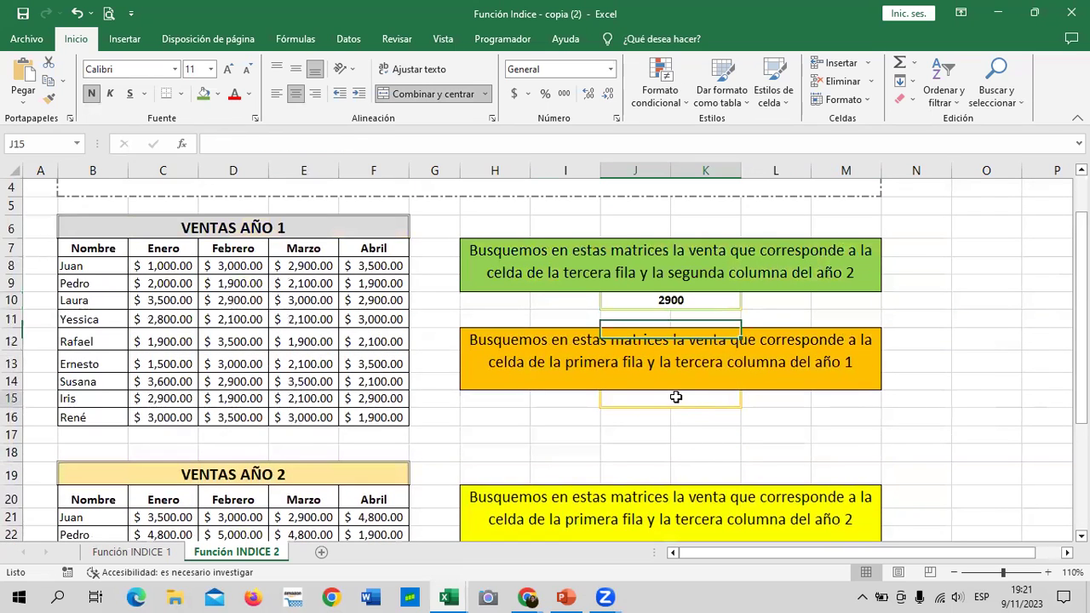
{"action": "type", "text": "=indice"}
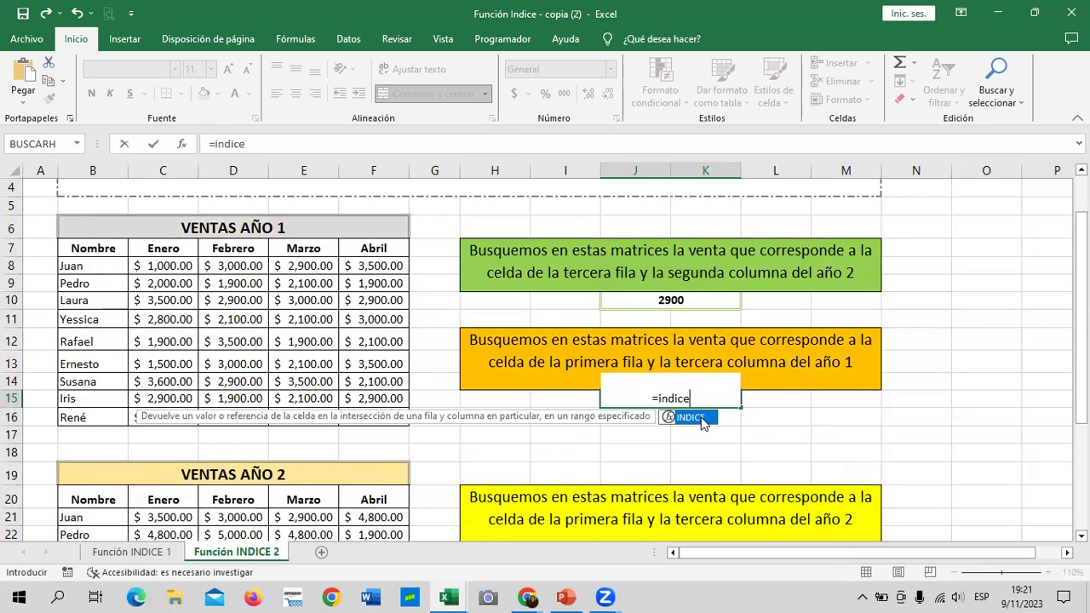
{"action": "double_click", "coordinate": [699, 419]}
{"action": "type", "text": "(("}
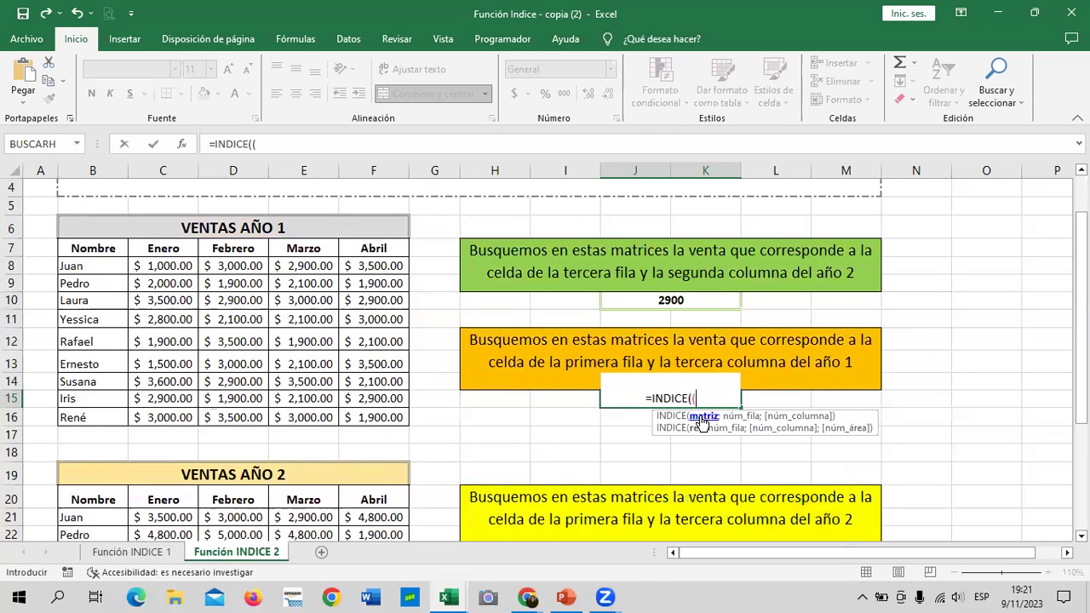
{"action": "mouse_move", "coordinate": [151, 264]}
{"action": "left_mouse_down"}
{"action": "mouse_move", "coordinate": [385, 396]}
{"action": "mouse_move", "coordinate": [385, 413]}
{"action": "left_mouse_up"}
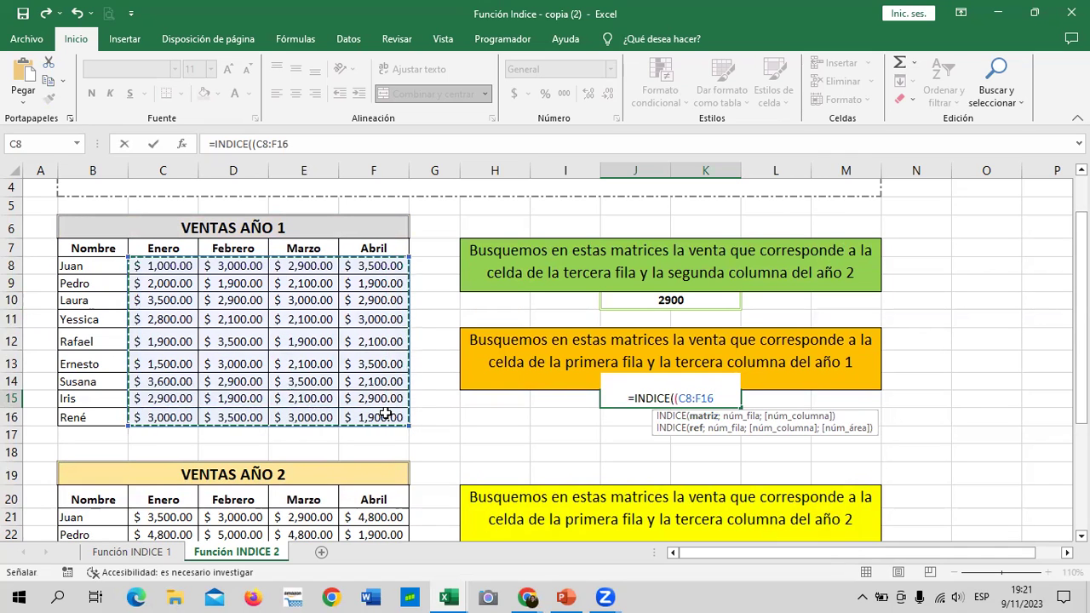
{"action": "type", "text": ";"}
{"action": "scroll", "coordinate": [235, 415], "scroll_direction": "down", "scroll_amount": 1}
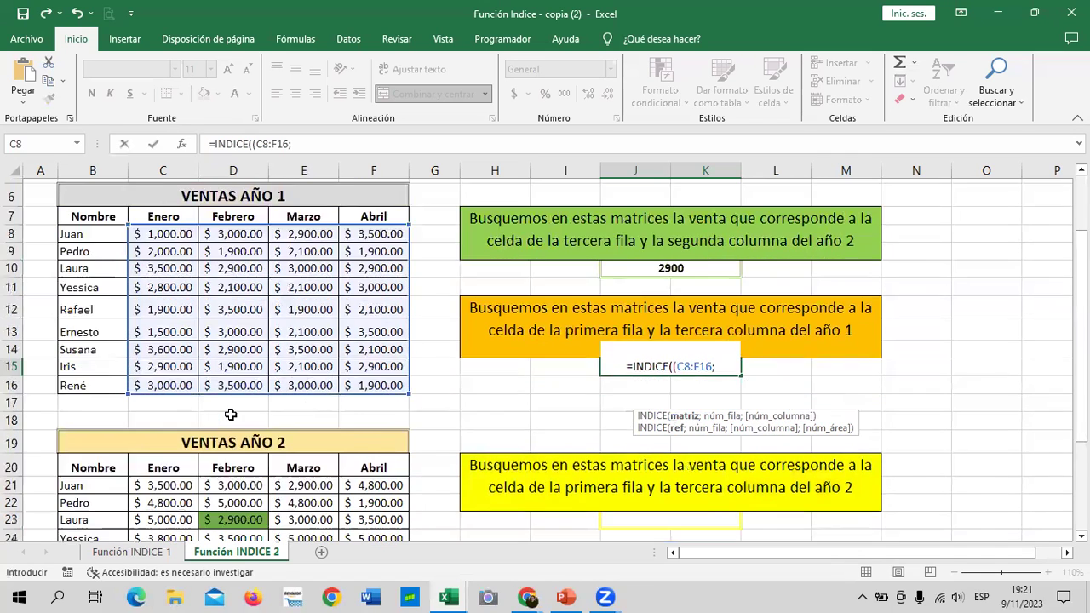
{"action": "scroll", "coordinate": [170, 415], "scroll_direction": "down", "scroll_amount": 1}
{"action": "left_click_drag", "start_coordinate": [151, 399], "coordinate": [379, 503]}
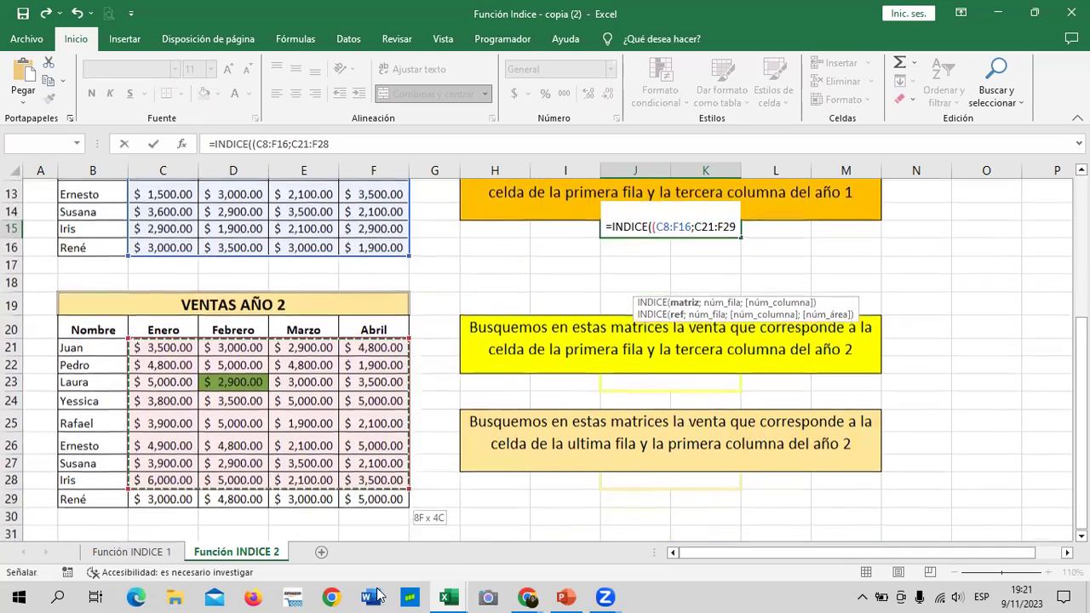
Close the range list and finish with row 1, column 3, area 1, committing to get 2900.
{"action": "left_click", "coordinate": [393, 145]}
{"action": "type", "text": ";"}
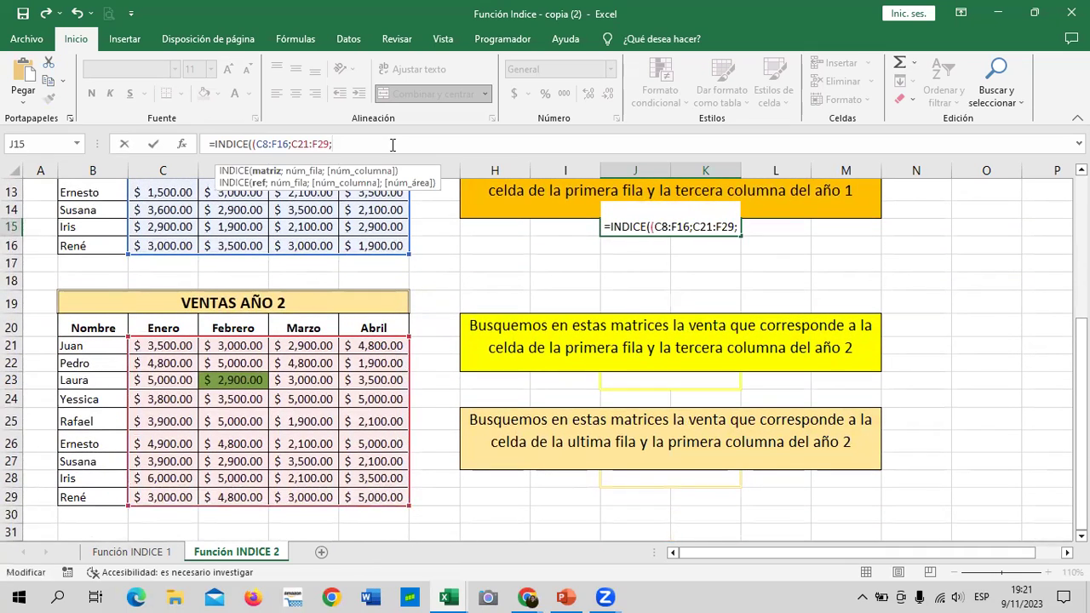
{"action": "key", "text": "BackSpace"}
{"action": "type", "text": ")"}
{"action": "type", "text": ";"}
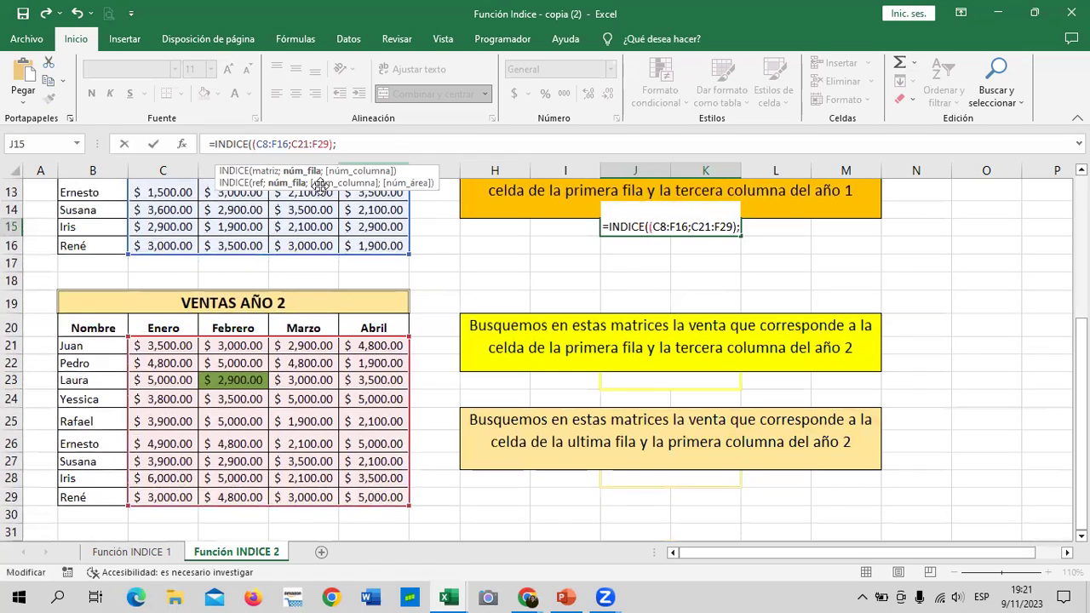
{"action": "scroll", "coordinate": [718, 313], "scroll_direction": "up", "scroll_amount": 1}
{"action": "scroll", "coordinate": [717, 313], "scroll_direction": "up", "scroll_amount": 1}
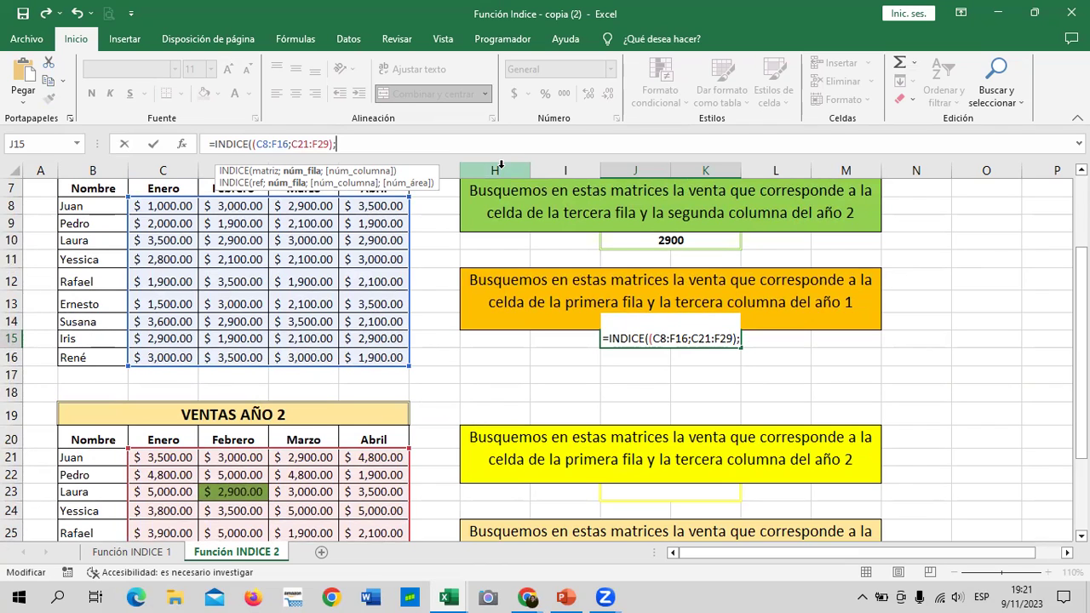
{"action": "type", "text": "1"}
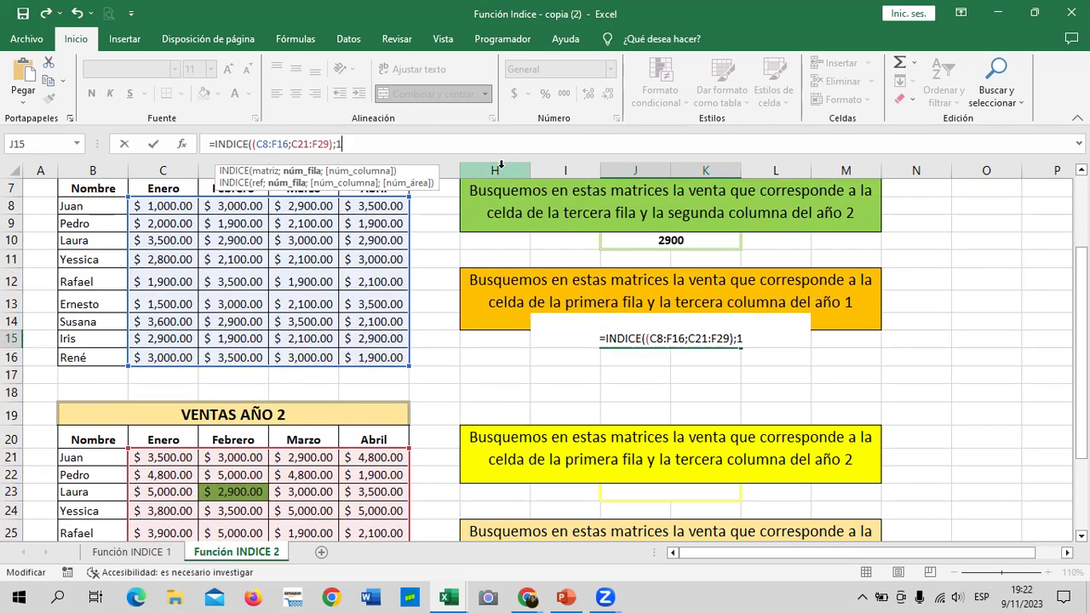
{"action": "type", "text": ";"}
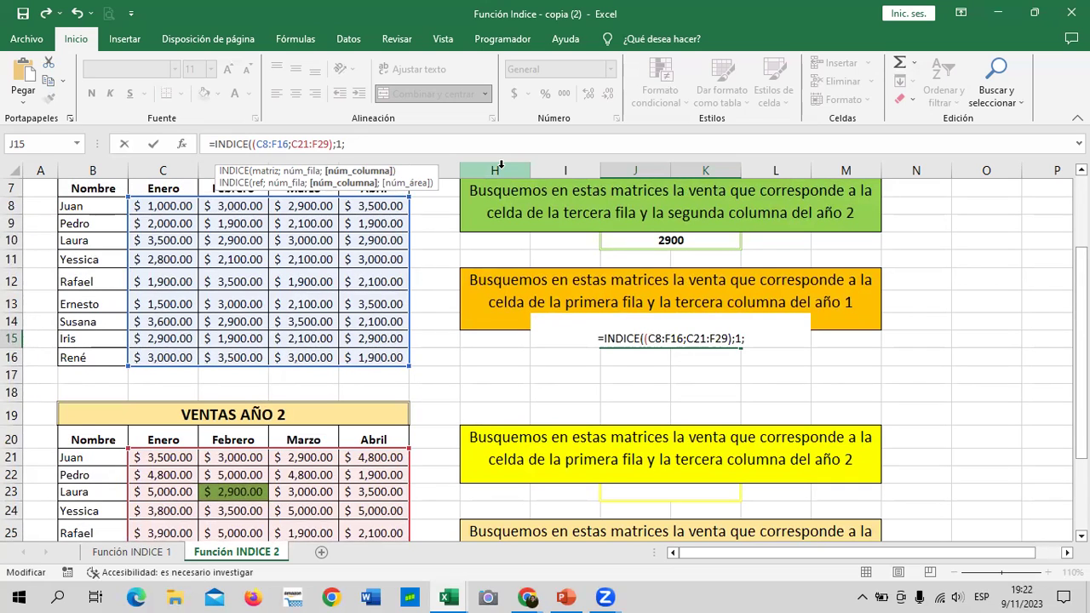
{"action": "type", "text": "3;"}
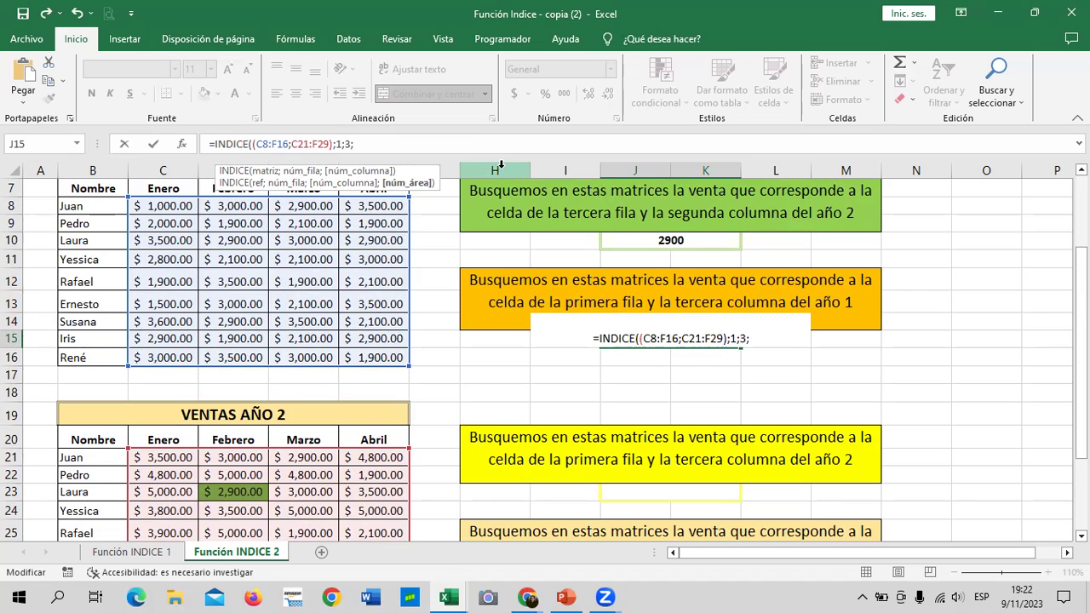
{"action": "type", "text": "1"}
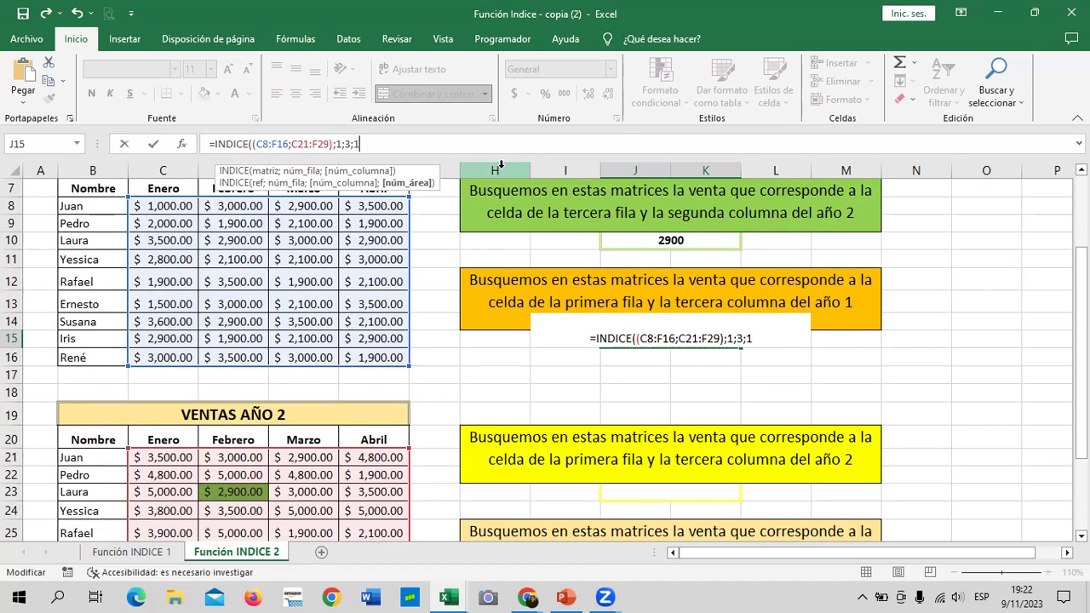
{"action": "type", "text": ")"}
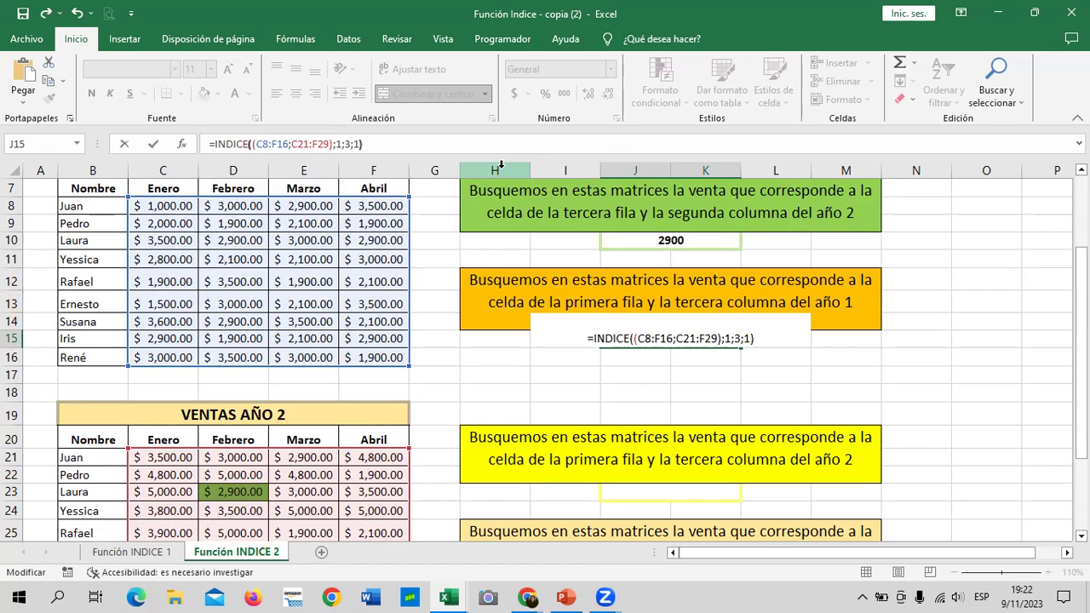
{"action": "key", "text": "Return"}
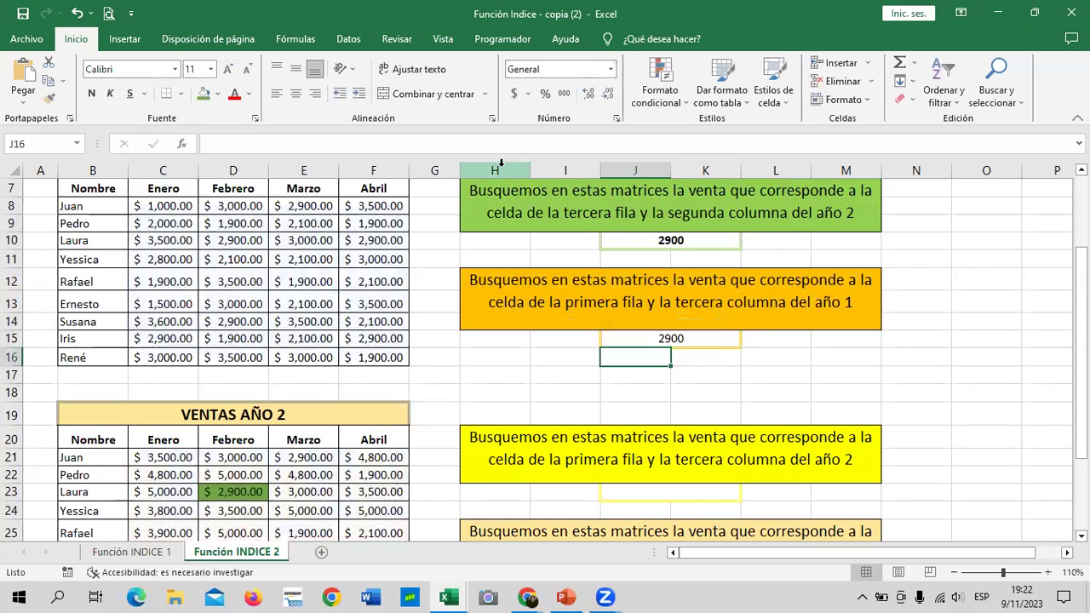
Bold J15's 2900 answer and fill Juan's March year-1 sale in E8 orange.
{"action": "left_click", "coordinate": [670, 337]}
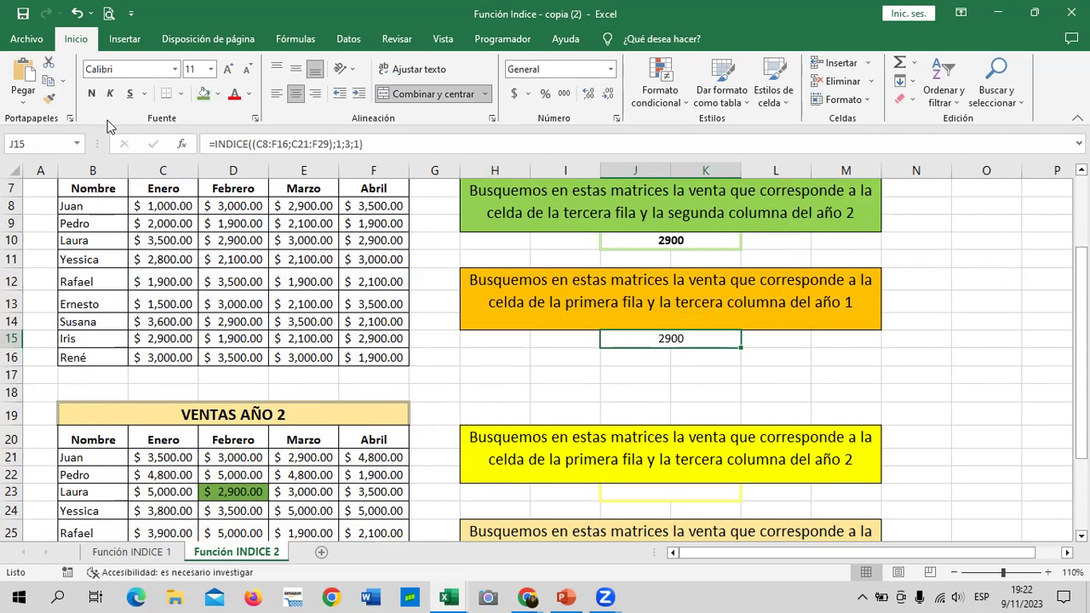
{"action": "left_click", "coordinate": [92, 93]}
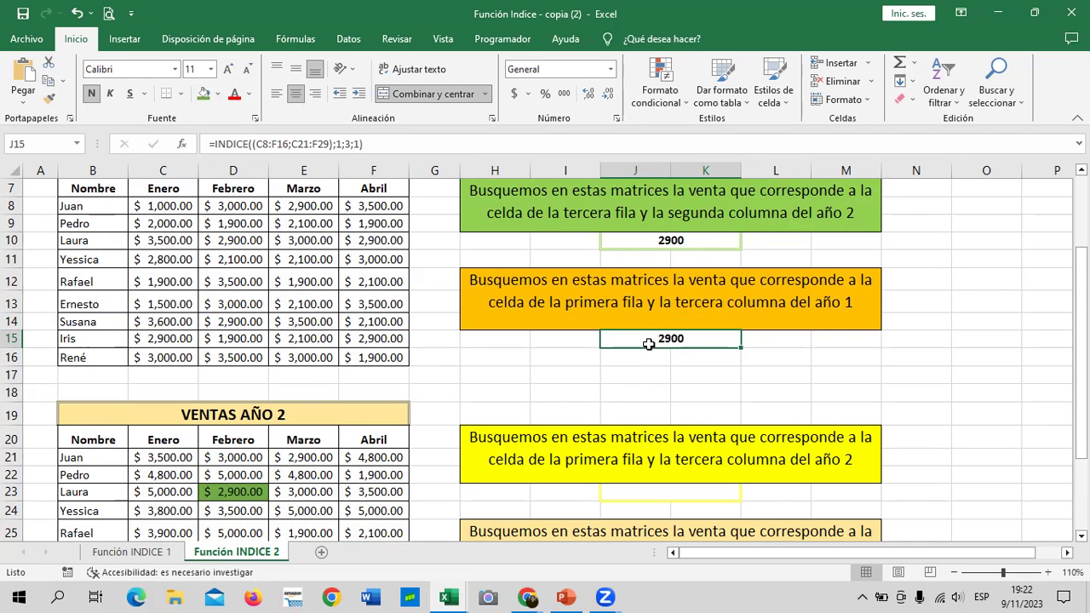
{"action": "scroll", "coordinate": [374, 339], "scroll_direction": "up", "scroll_amount": 1}
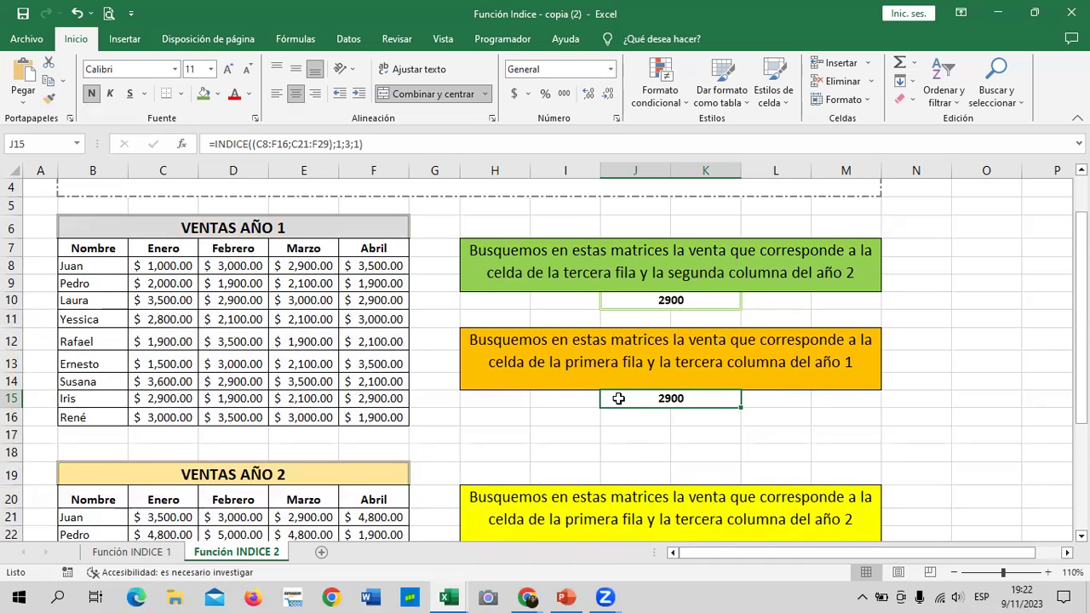
{"action": "left_click", "coordinate": [298, 265]}
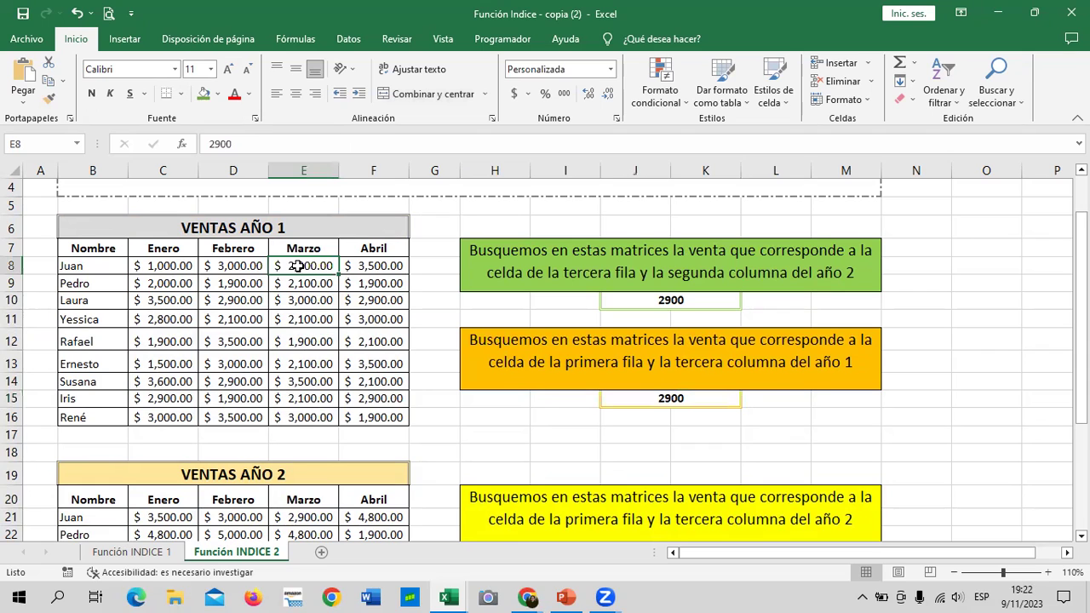
{"action": "left_click", "coordinate": [652, 398]}
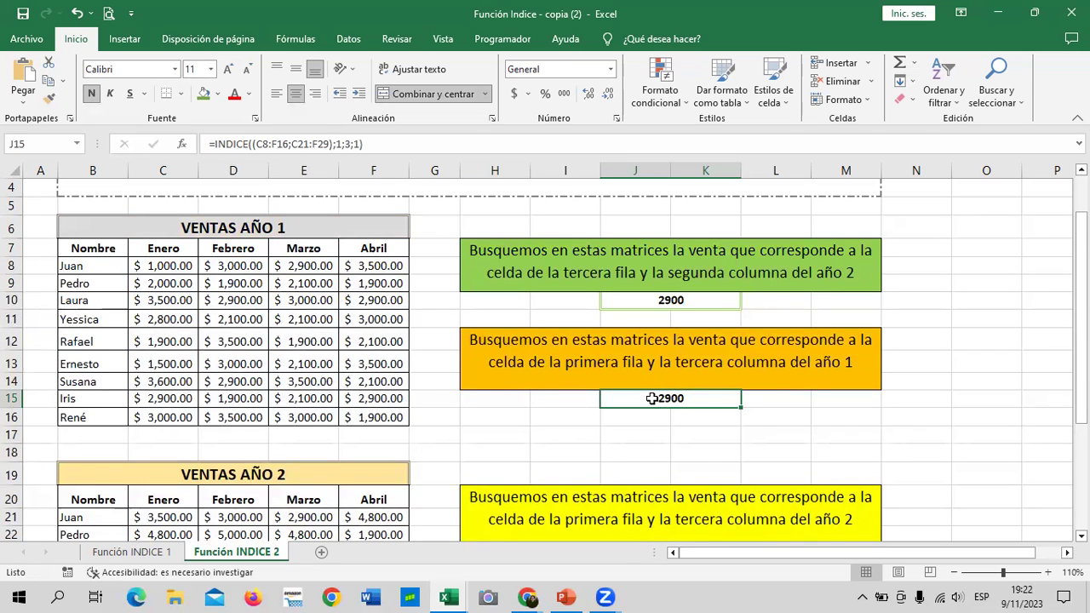
{"action": "left_click", "coordinate": [299, 267]}
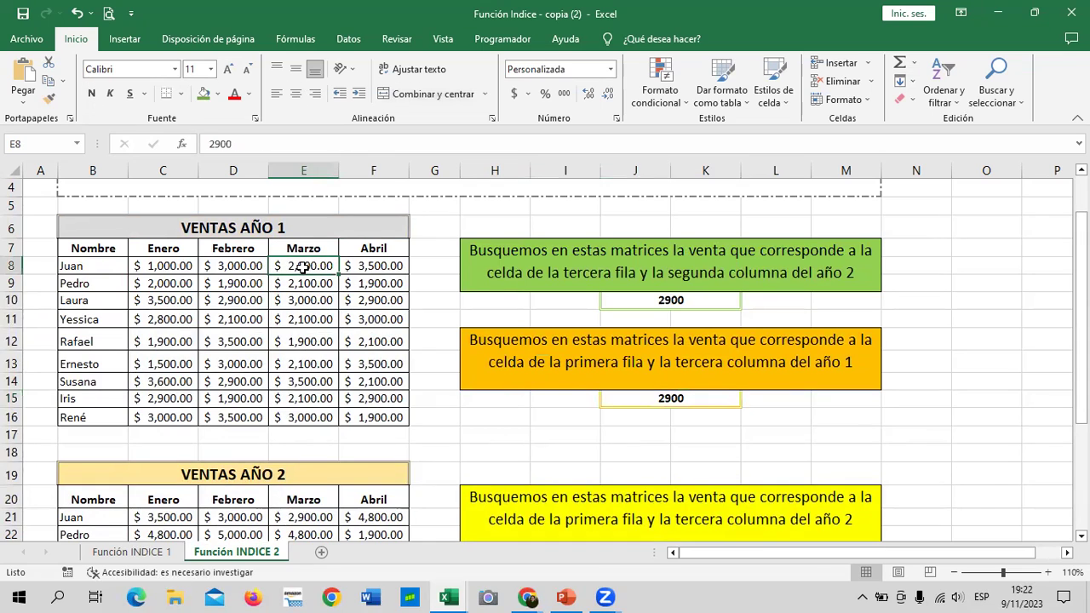
{"action": "left_click", "coordinate": [218, 94]}
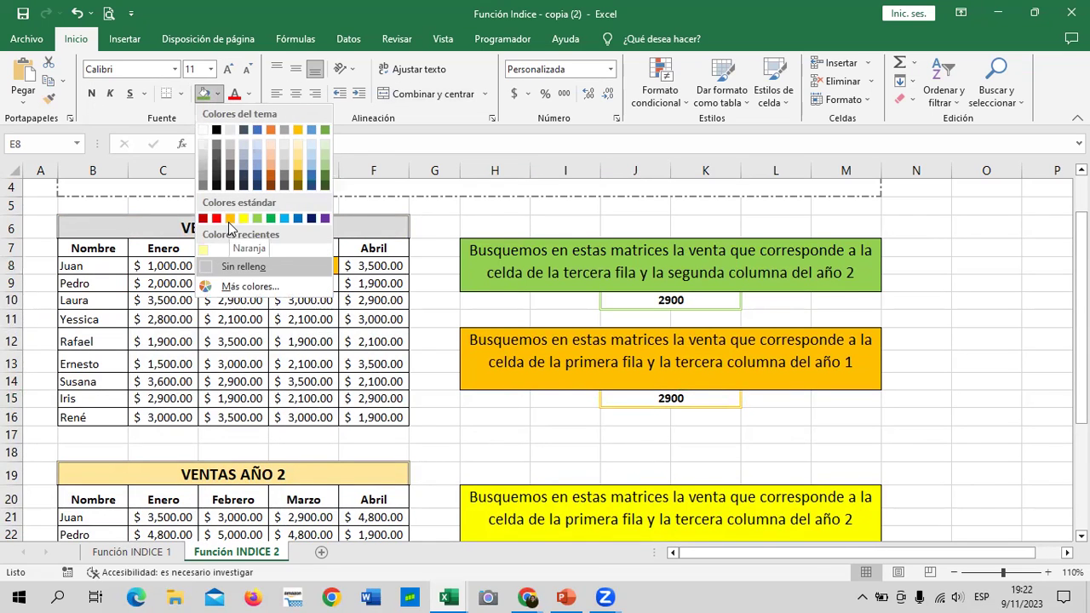
{"action": "left_click", "coordinate": [520, 342]}
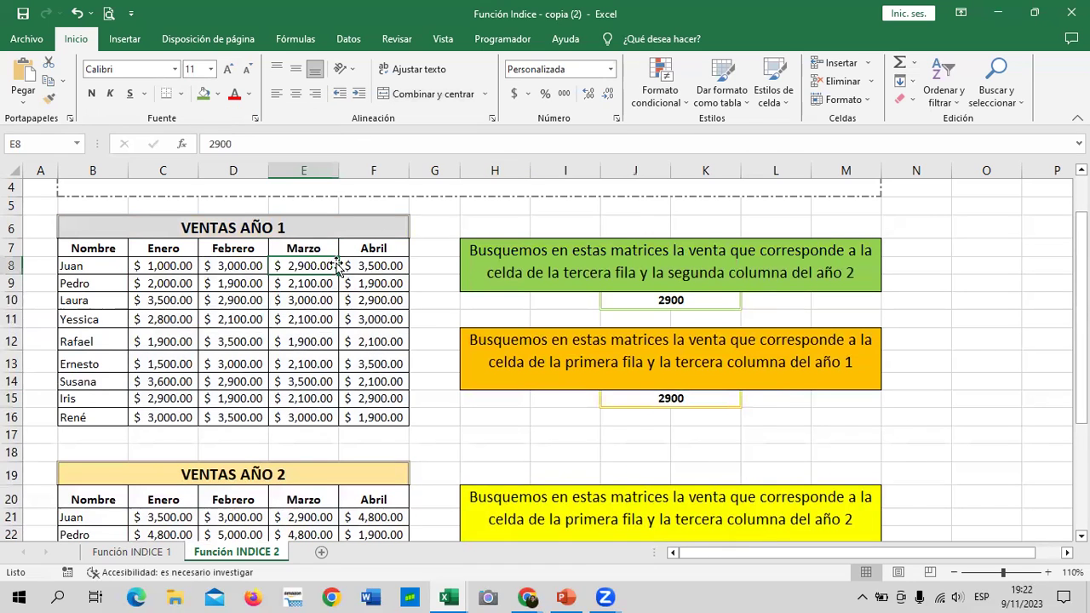
{"action": "left_click", "coordinate": [205, 94]}
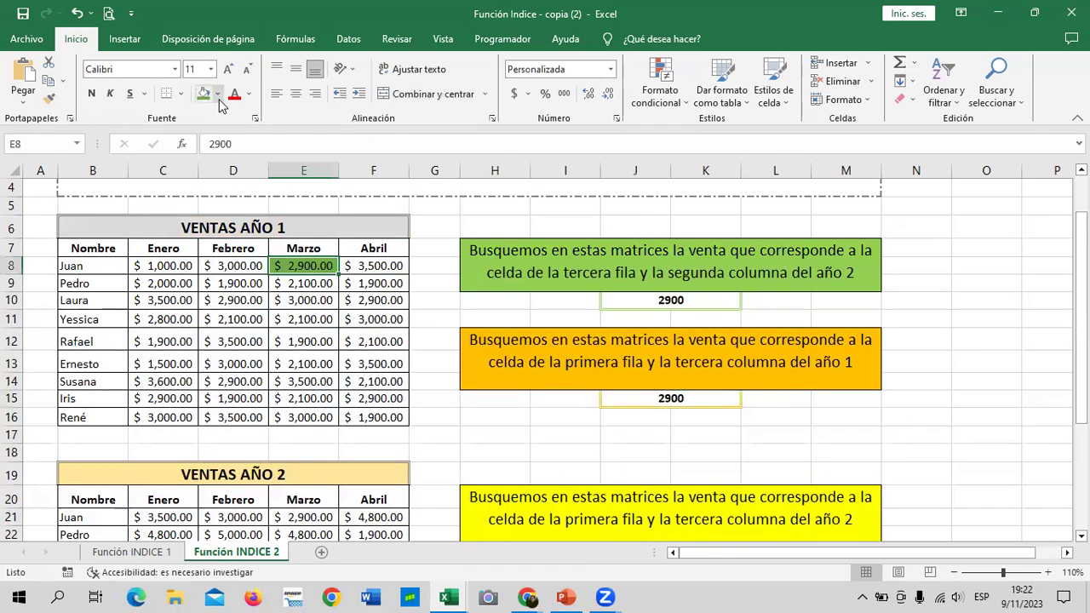
{"action": "left_click", "coordinate": [217, 94]}
{"action": "left_click", "coordinate": [231, 220]}
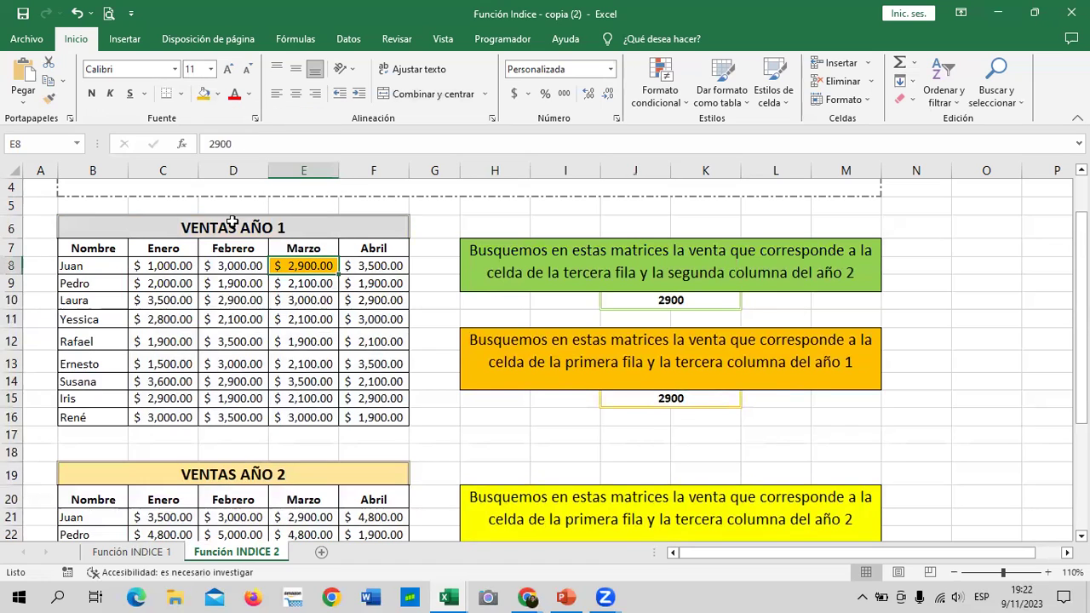
{"action": "left_click", "coordinate": [589, 376]}
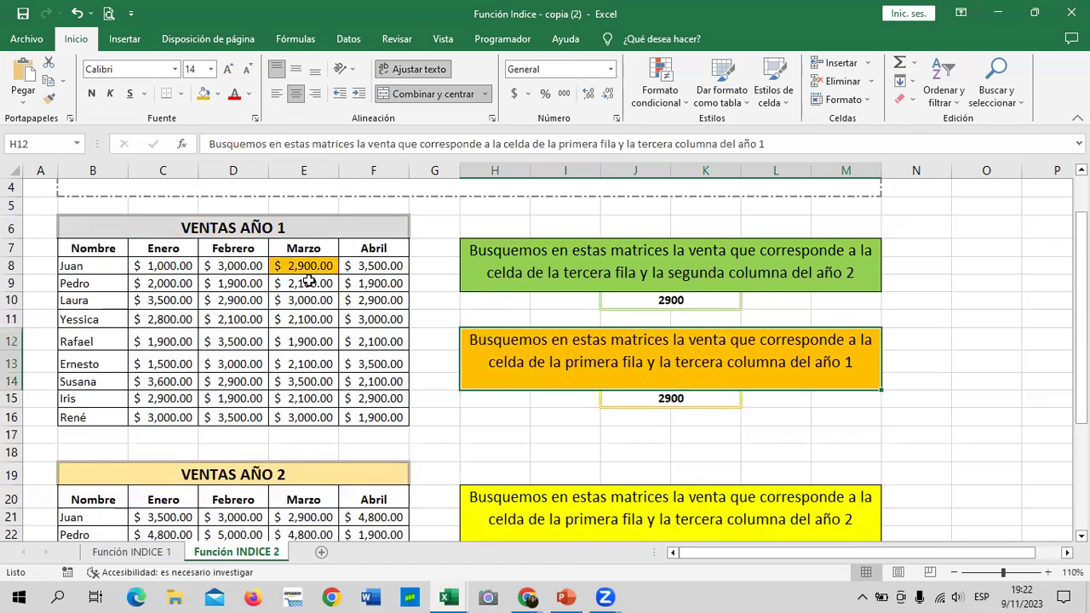
{"action": "left_click", "coordinate": [578, 350]}
In J23, start =INDICE(( and select both sales ranges C8:F16 and C21:F29.
{"action": "scroll", "coordinate": [588, 340], "scroll_direction": "down", "scroll_amount": 2}
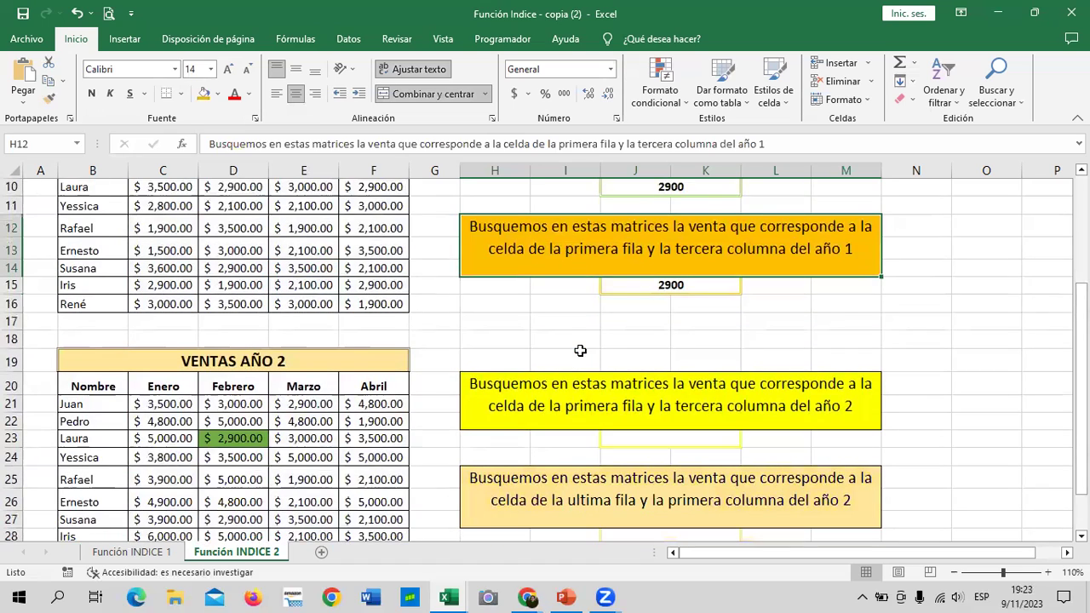
{"action": "scroll", "coordinate": [621, 272], "scroll_direction": "down", "scroll_amount": 1}
{"action": "left_click", "coordinate": [686, 381]}
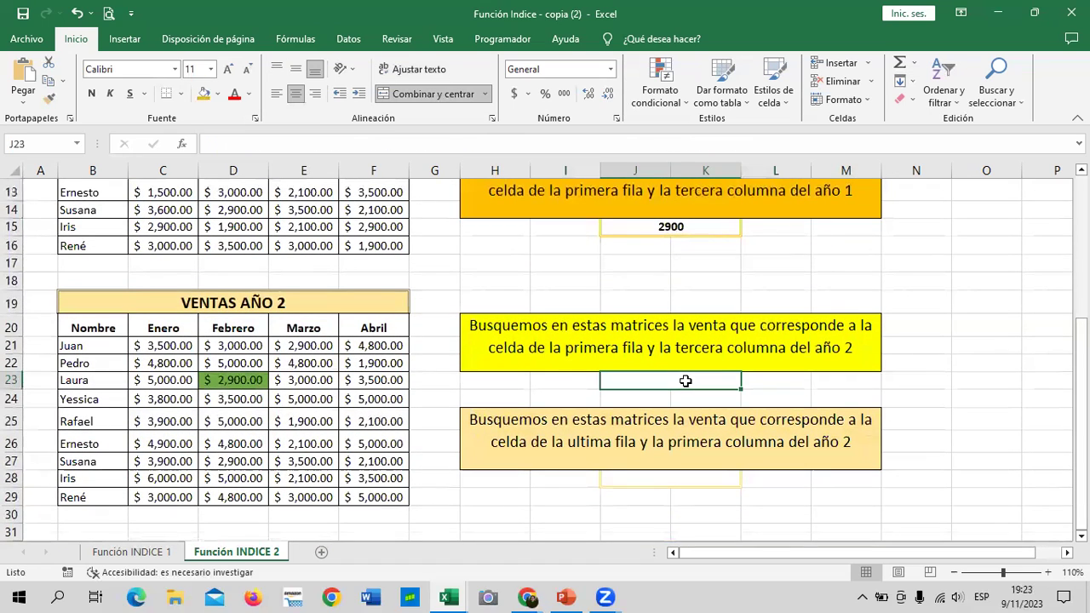
{"action": "type", "text": "=indice"}
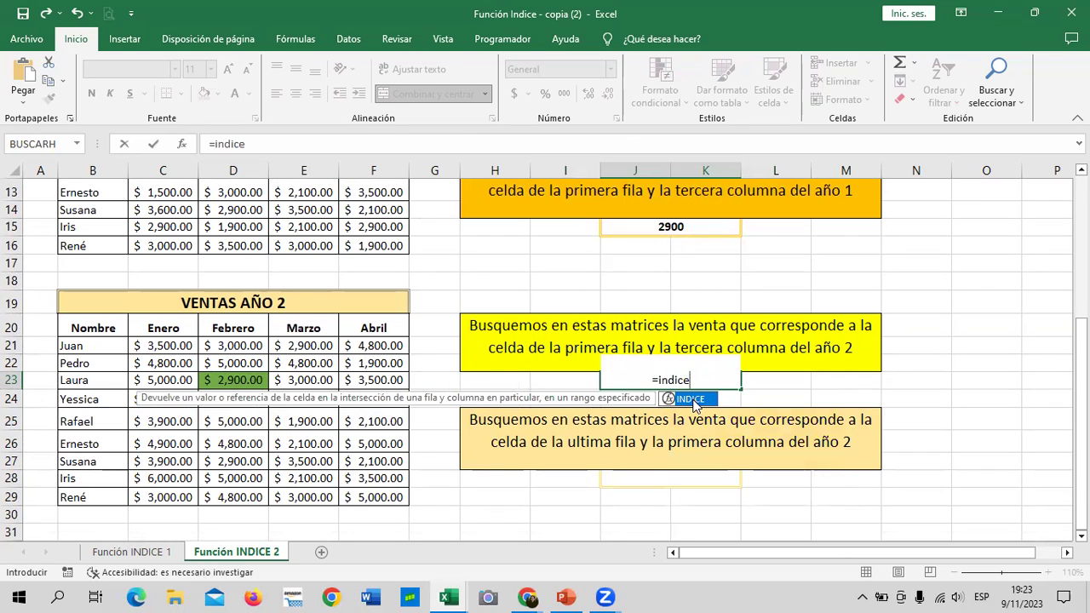
{"action": "double_click", "coordinate": [695, 399]}
{"action": "type", "text": "(("}
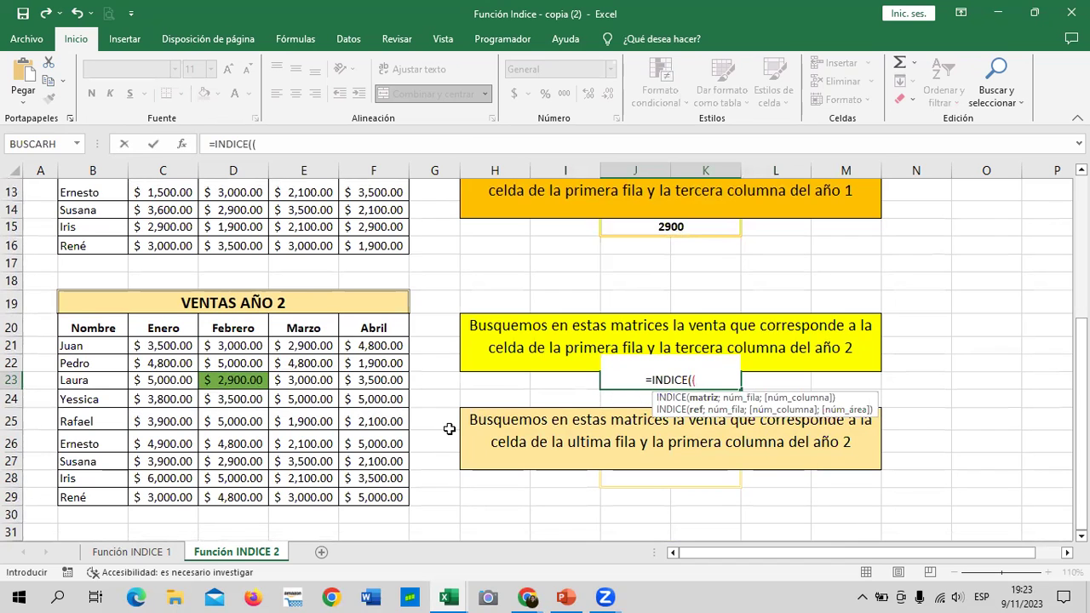
{"action": "scroll", "coordinate": [449, 429], "scroll_direction": "up", "scroll_amount": 3}
{"action": "left_click_drag", "start_coordinate": [180, 267], "coordinate": [360, 414]}
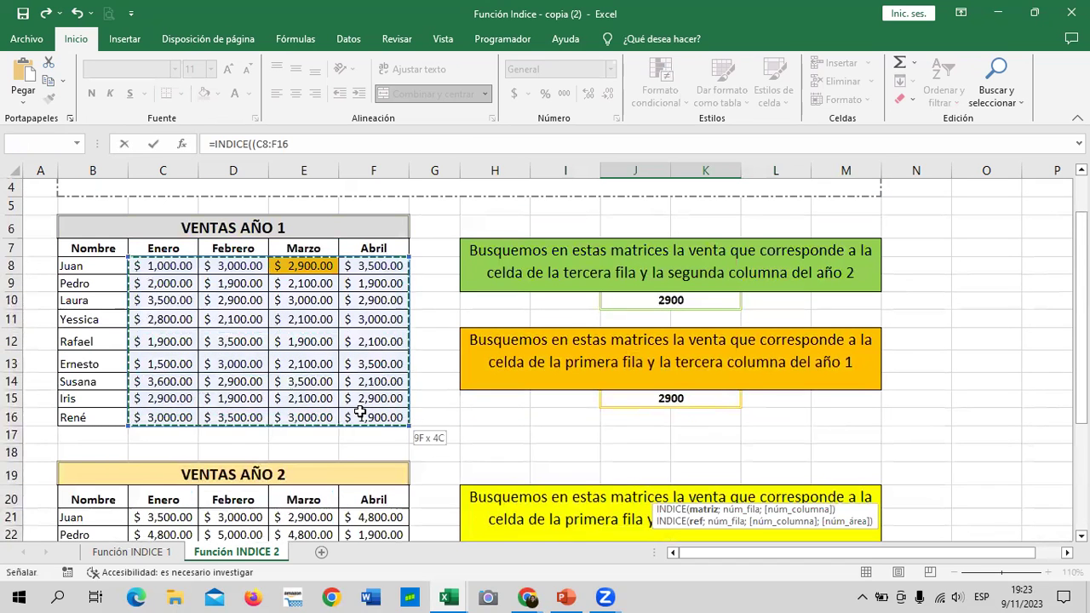
{"action": "type", "text": ";"}
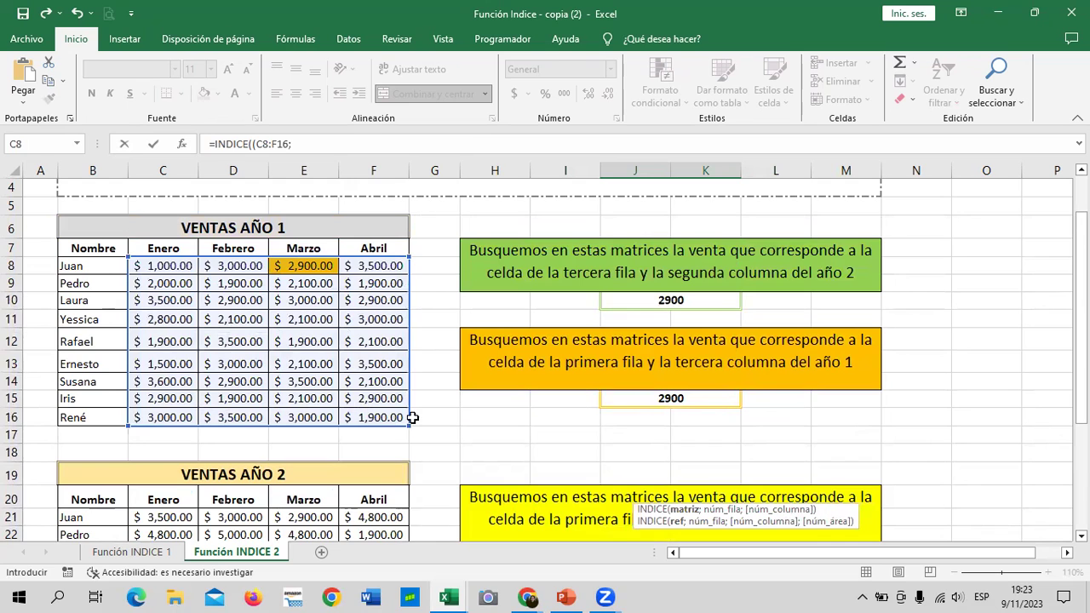
{"action": "scroll", "coordinate": [339, 335], "scroll_direction": "down", "scroll_amount": 3}
{"action": "mouse_move", "coordinate": [157, 344]}
{"action": "left_mouse_down"}
{"action": "mouse_move", "coordinate": [296, 406]}
{"action": "mouse_move", "coordinate": [380, 490]}
{"action": "left_mouse_up"}
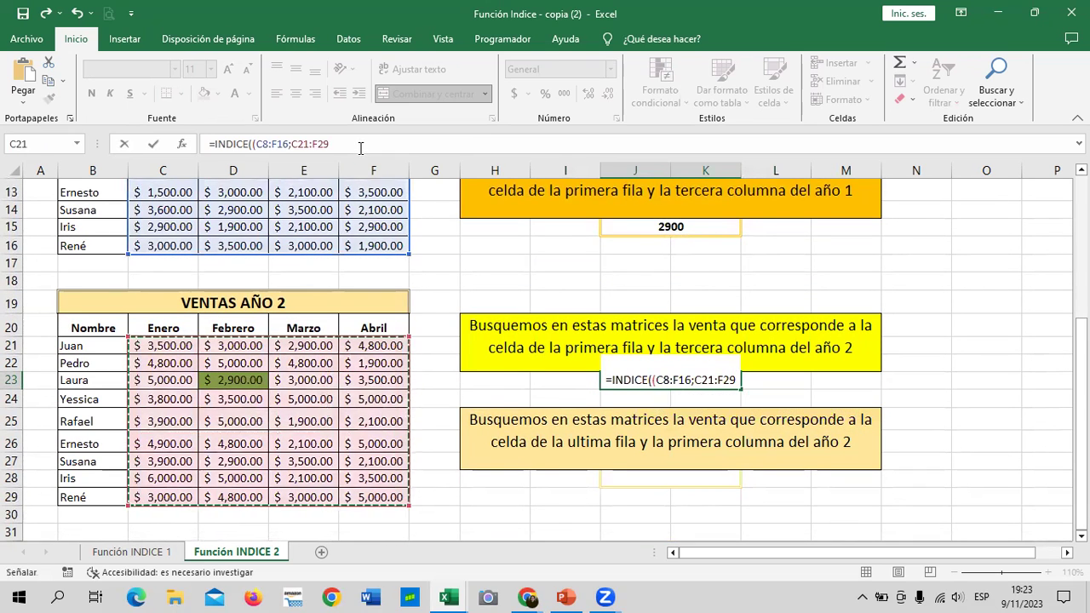
Close the range list, add row 1, column 3, area 2, and commit to get 2900.
{"action": "left_click", "coordinate": [361, 146]}
{"action": "type", "text": ");"}
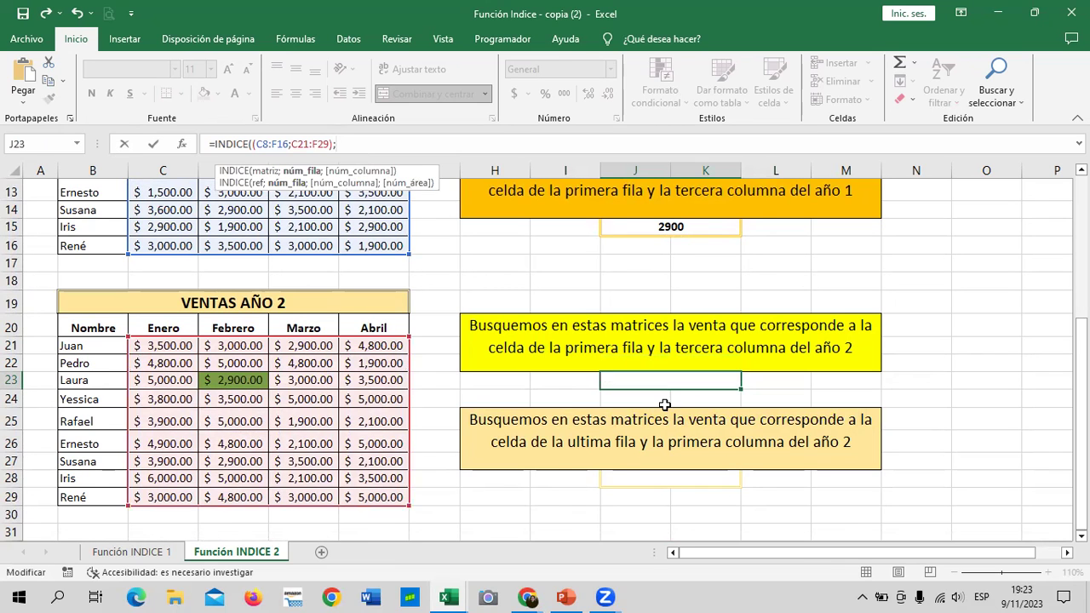
{"action": "scroll", "coordinate": [672, 395], "scroll_direction": "up", "scroll_amount": 1}
{"action": "scroll", "coordinate": [630, 391], "scroll_direction": "up", "scroll_amount": 1}
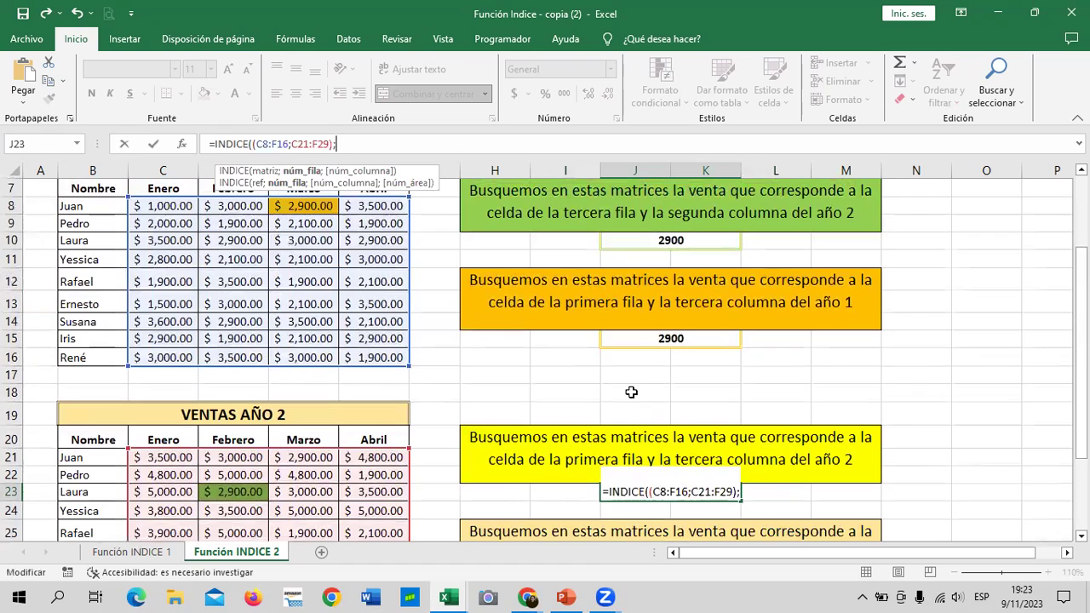
{"action": "scroll", "coordinate": [631, 391], "scroll_direction": "down", "scroll_amount": 2}
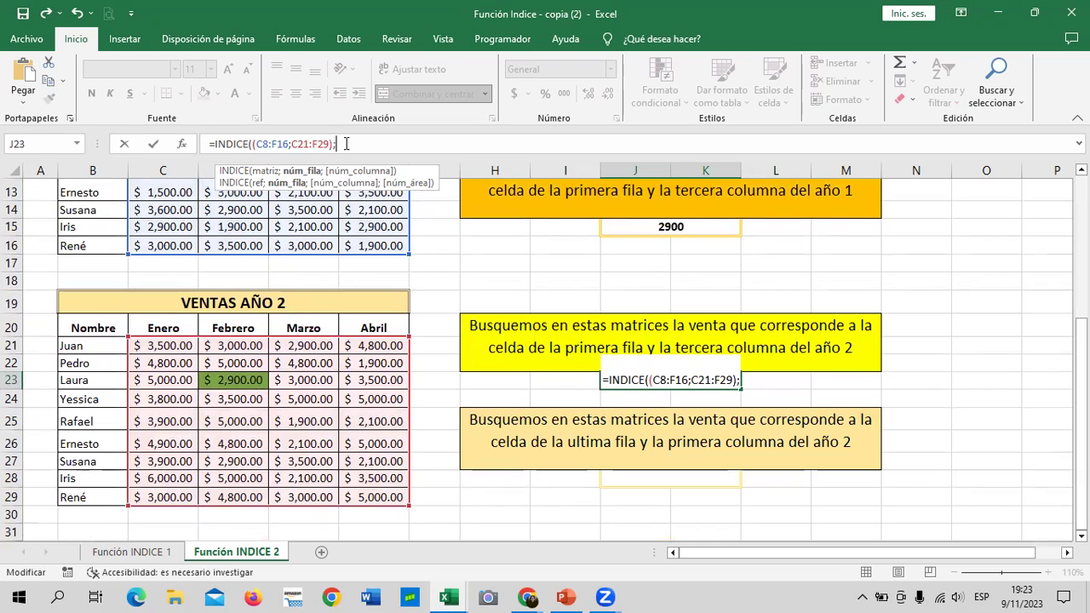
{"action": "type", "text": "1;"}
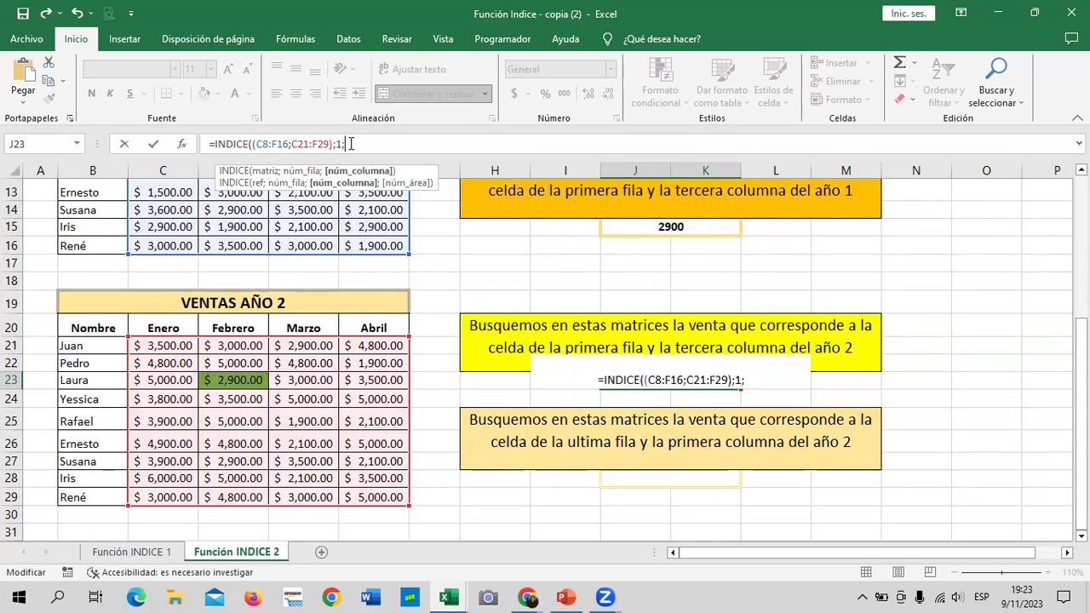
{"action": "type", "text": "3"}
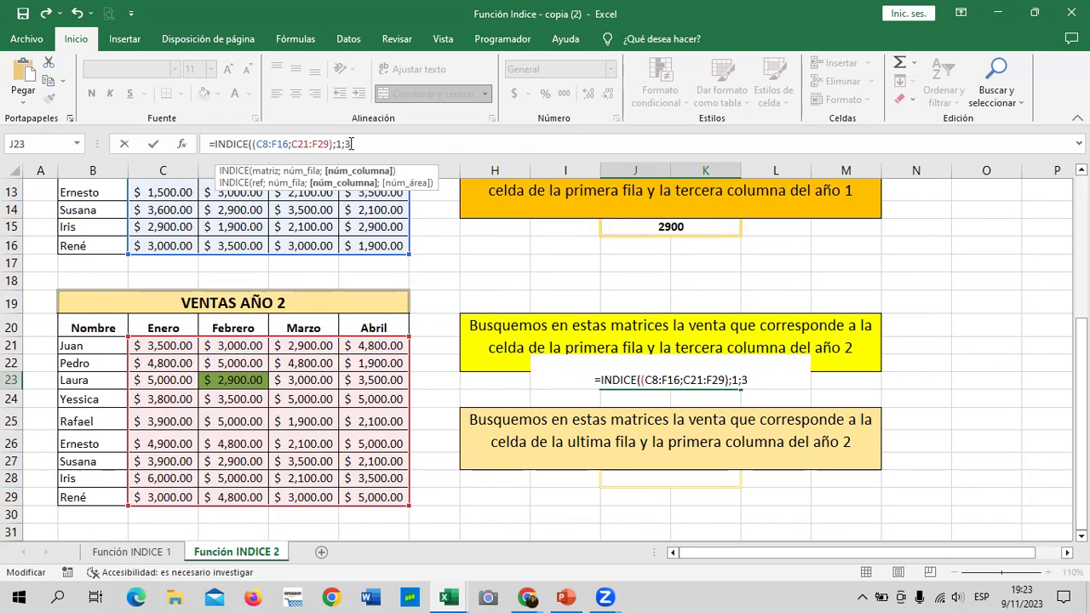
{"action": "type", "text": ";"}
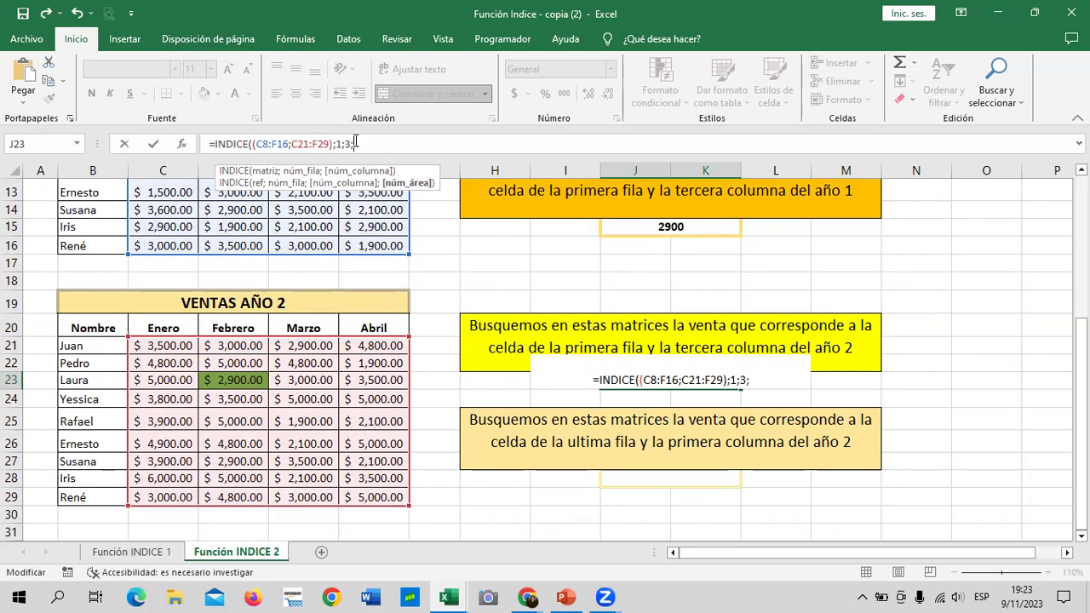
{"action": "type", "text": "2)"}
{"action": "key", "text": "Return"}
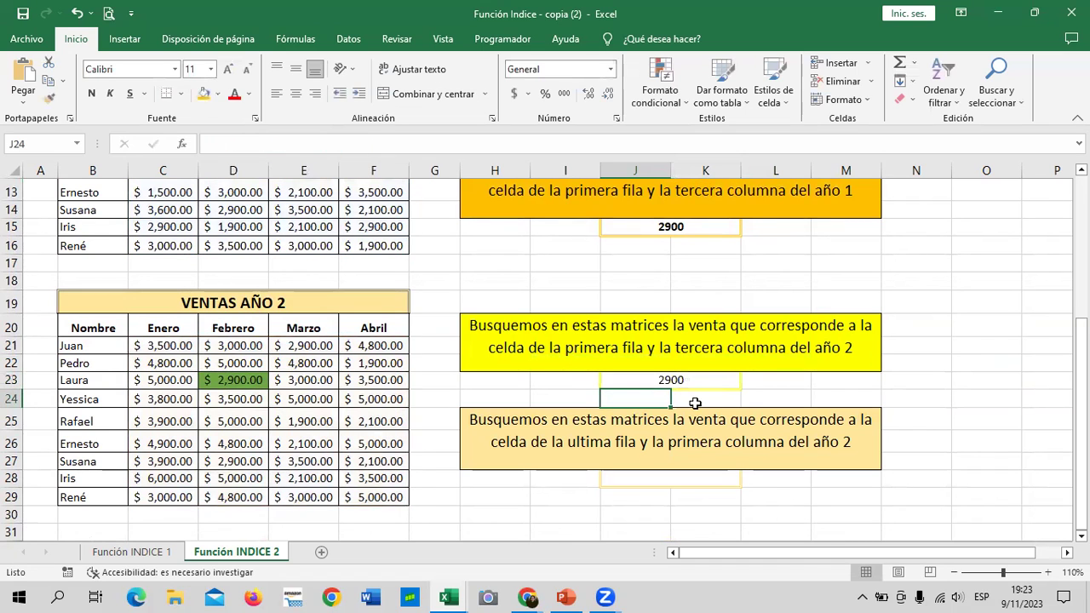
{"action": "left_click", "coordinate": [684, 381]}
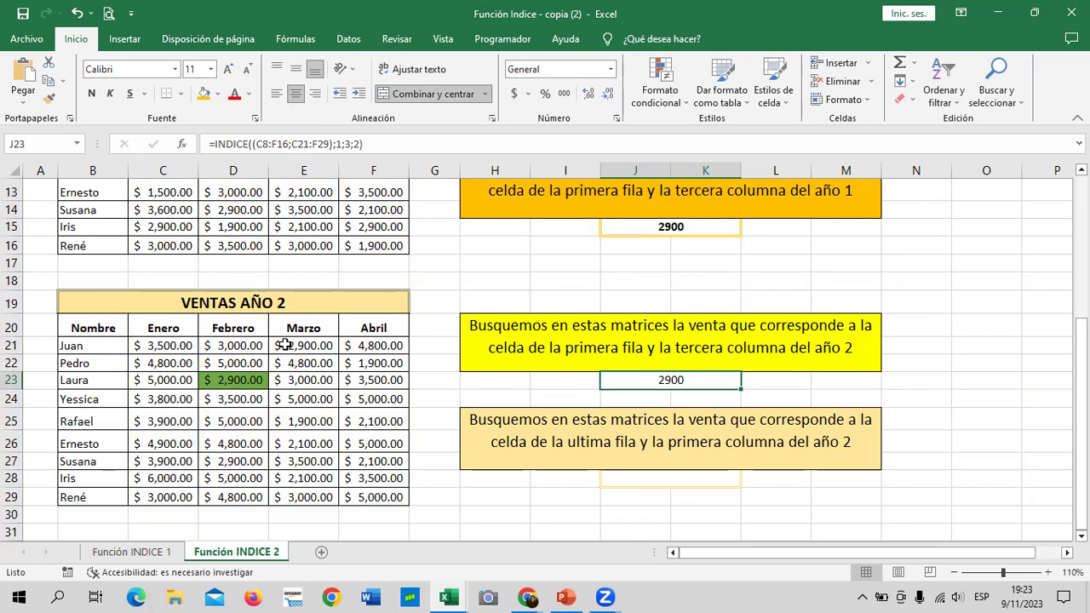
Fill E21, Juan's March year-2 sale of 2900, yellow and recheck J23's formula.
{"action": "left_click", "coordinate": [309, 348]}
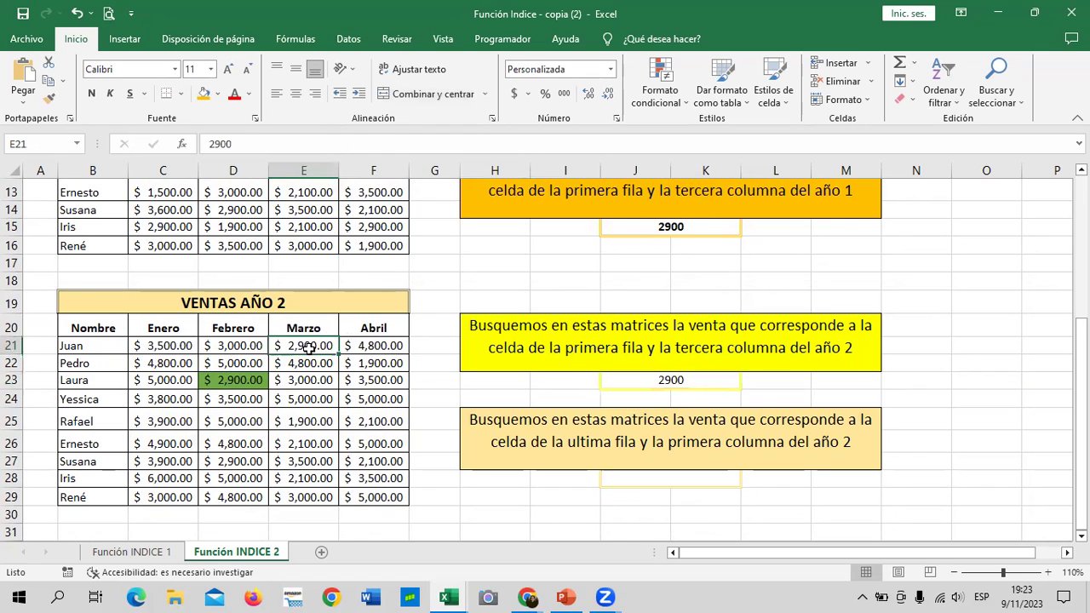
{"action": "left_click", "coordinate": [218, 95]}
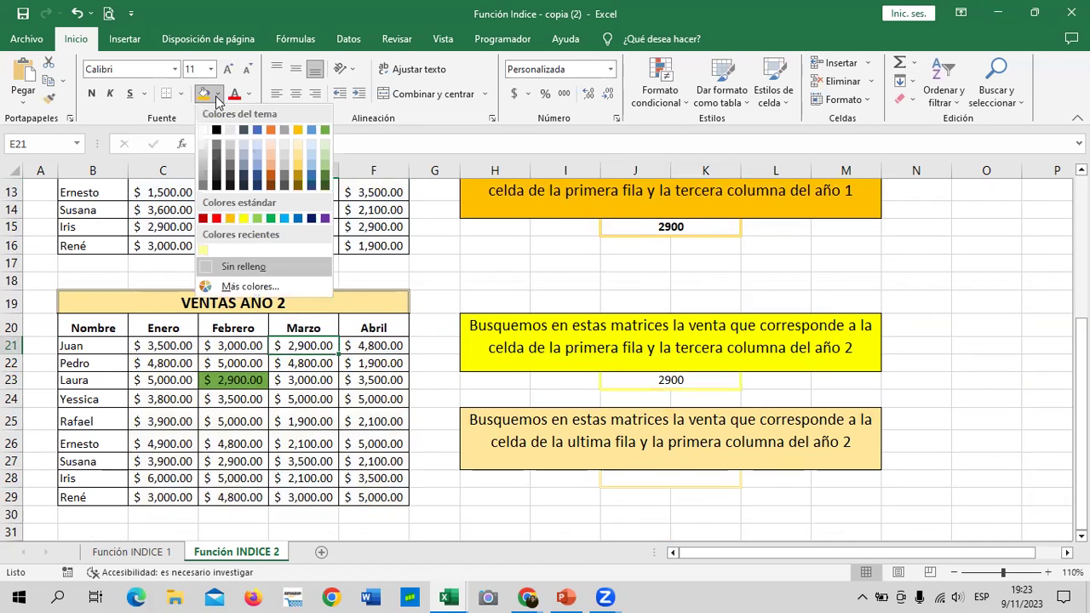
{"action": "left_click", "coordinate": [244, 218]}
{"action": "scroll", "coordinate": [371, 418], "scroll_direction": "up", "scroll_amount": 1}
{"action": "scroll", "coordinate": [370, 418], "scroll_direction": "up", "scroll_amount": 3}
{"action": "scroll", "coordinate": [379, 409], "scroll_direction": "down", "scroll_amount": 1}
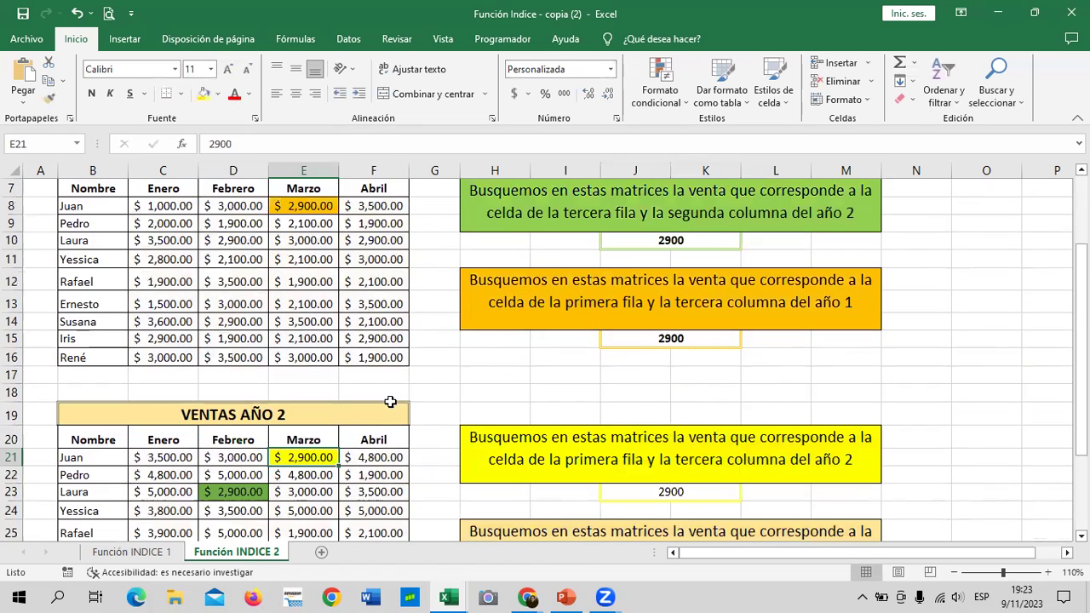
{"action": "scroll", "coordinate": [630, 399], "scroll_direction": "down", "scroll_amount": 2}
{"action": "left_click", "coordinate": [646, 383]}
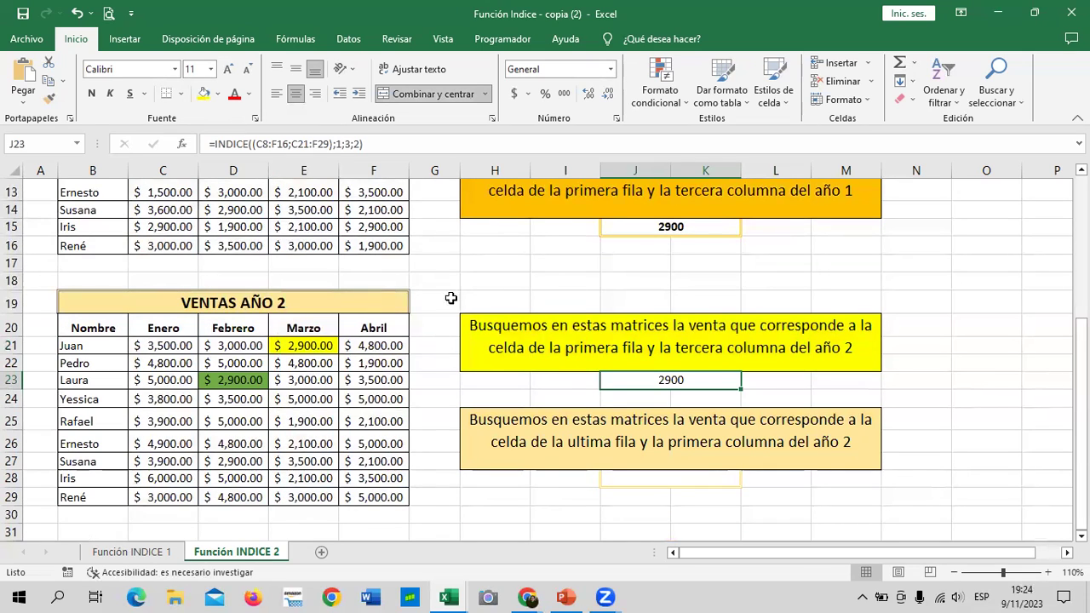
{"action": "scroll", "coordinate": [672, 413], "scroll_direction": "down", "scroll_amount": 3}
Start an INDICE formula in J28 with C8:F16 as the first reference area.
{"action": "scroll", "coordinate": [700, 422], "scroll_direction": "up", "scroll_amount": 2}
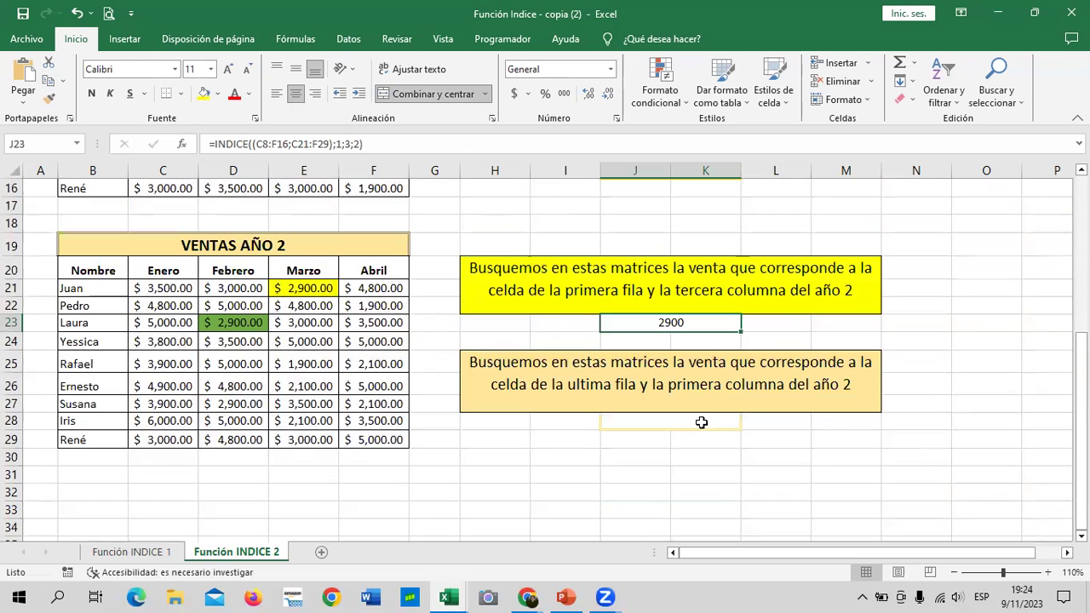
{"action": "left_click", "coordinate": [688, 423]}
{"action": "type", "text": "="}
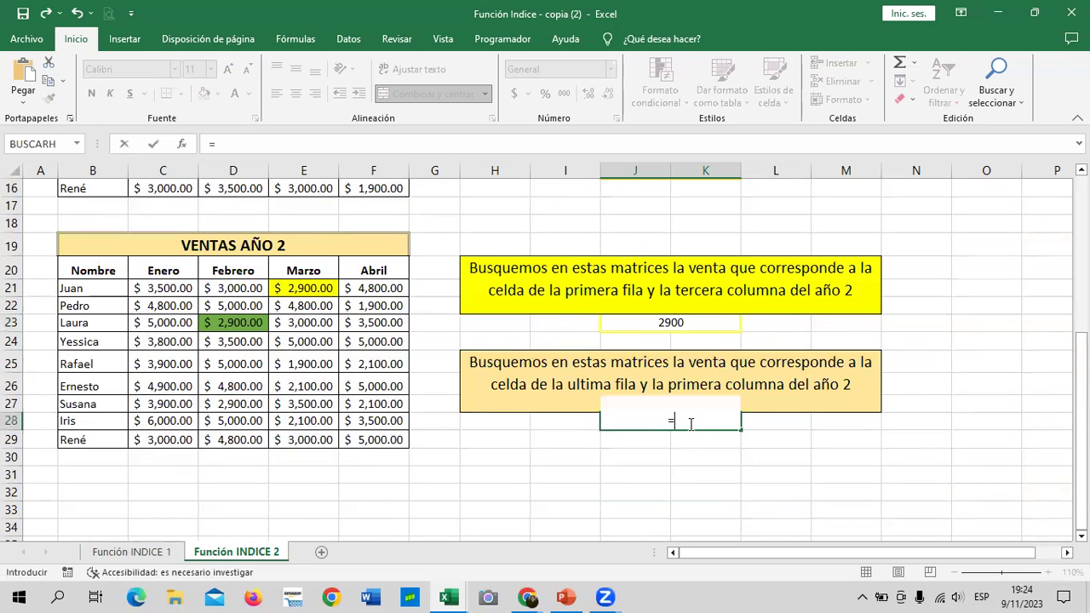
{"action": "type", "text": "indi"}
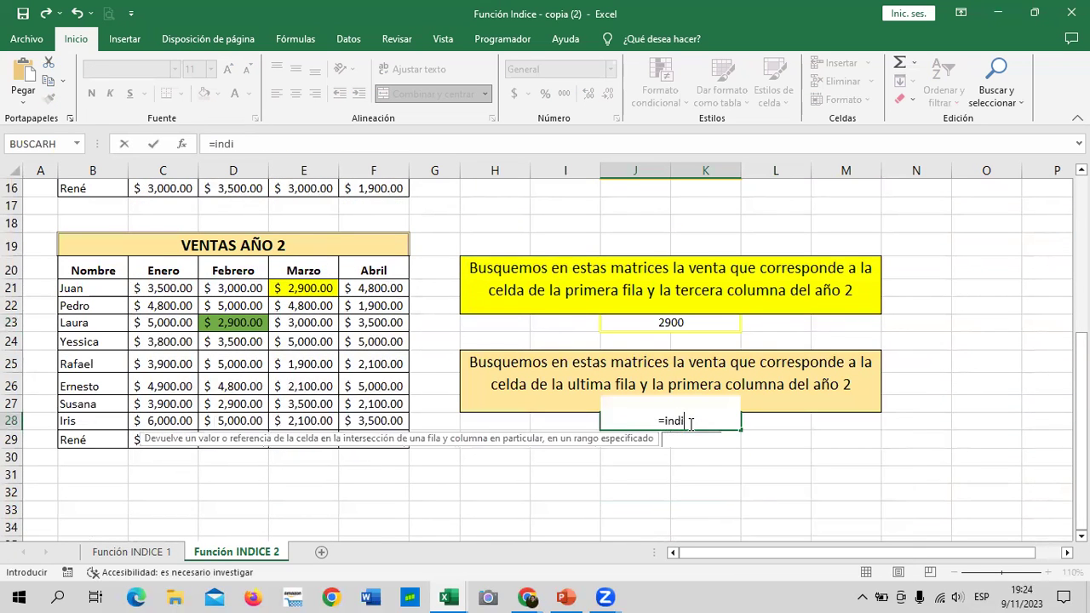
{"action": "type", "text": "ce"}
{"action": "double_click", "coordinate": [691, 440]}
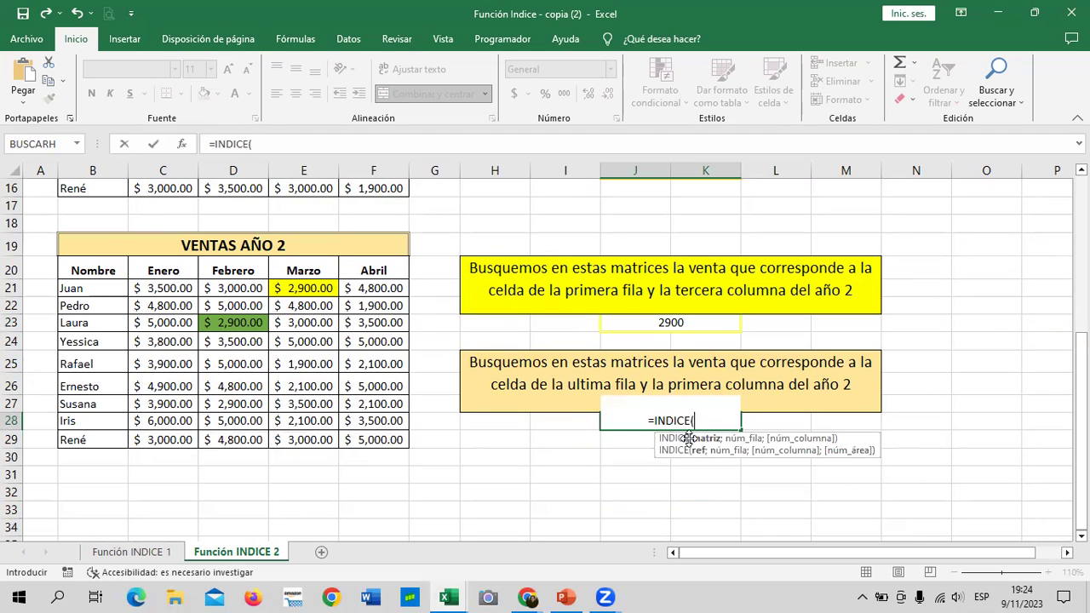
{"action": "type", "text": "("}
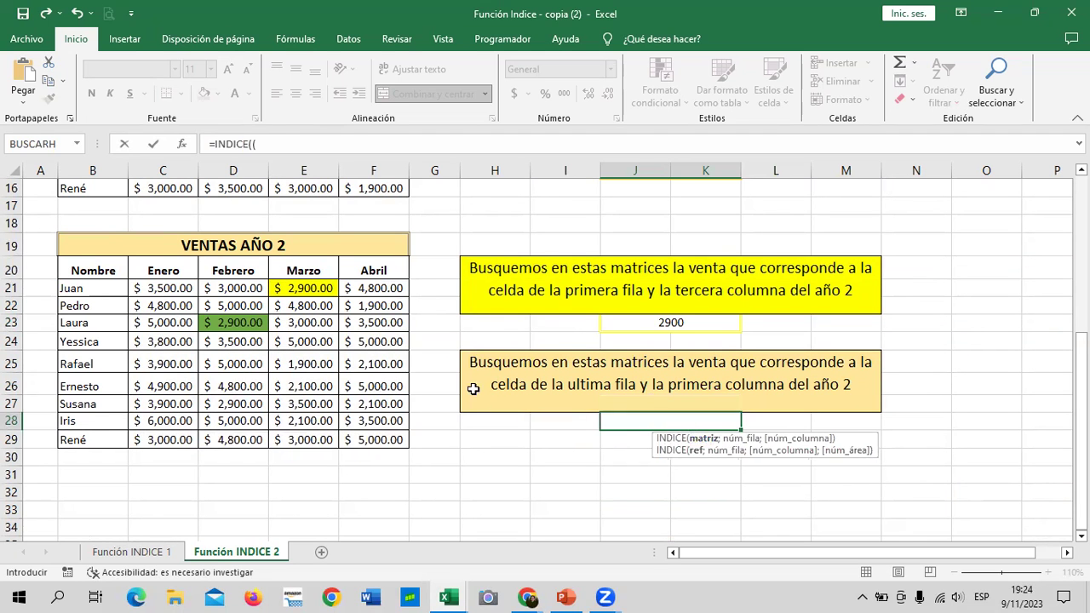
{"action": "scroll", "coordinate": [340, 360], "scroll_direction": "up", "scroll_amount": 2}
{"action": "scroll", "coordinate": [340, 360], "scroll_direction": "up", "scroll_amount": 2}
{"action": "left_click_drag", "start_coordinate": [162, 267], "coordinate": [377, 418]}
Add C21:F29 as the second area and finish =INDICE((C8:F16;C21:F29);9;1;2) to return 3000.
{"action": "type", "text": ";"}
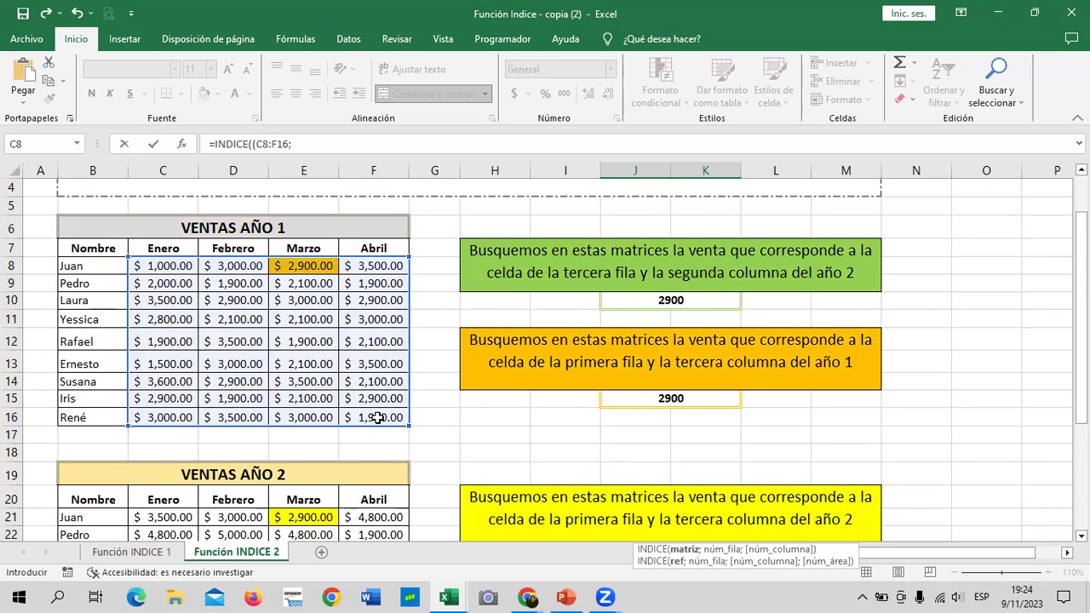
{"action": "scroll", "coordinate": [316, 377], "scroll_direction": "down", "scroll_amount": 2}
{"action": "scroll", "coordinate": [311, 381], "scroll_direction": "down", "scroll_amount": 3}
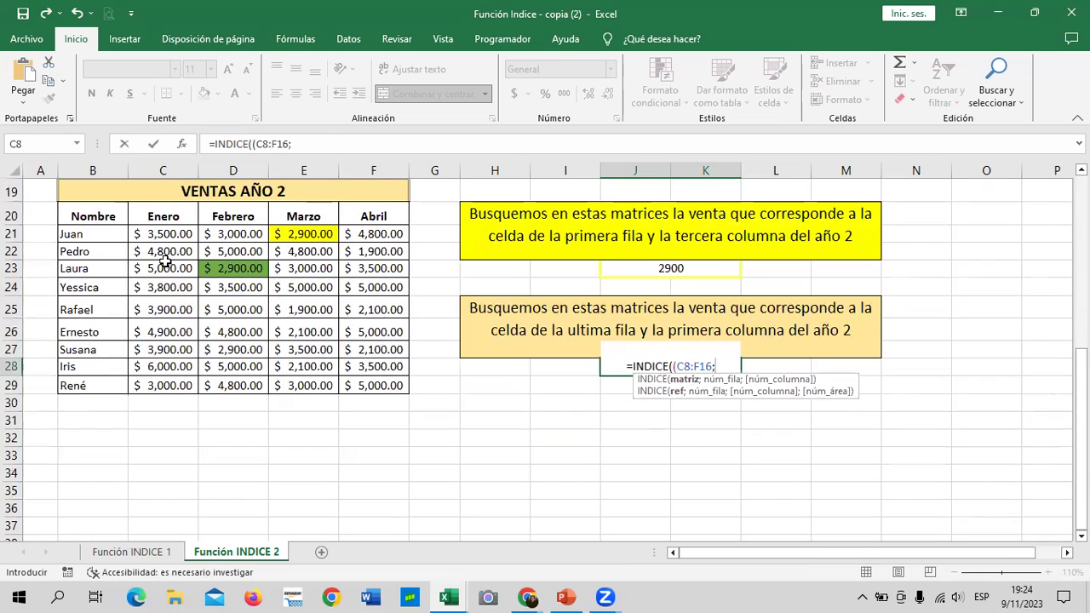
{"action": "left_click_drag", "start_coordinate": [164, 233], "coordinate": [375, 385]}
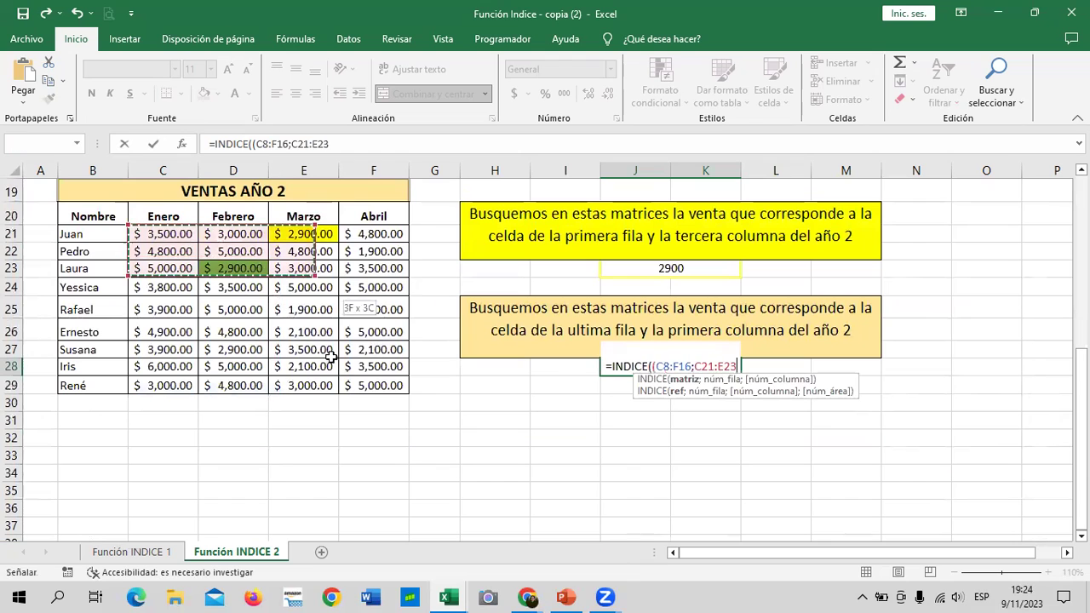
{"action": "left_click", "coordinate": [371, 143]}
{"action": "type", "text": ")"}
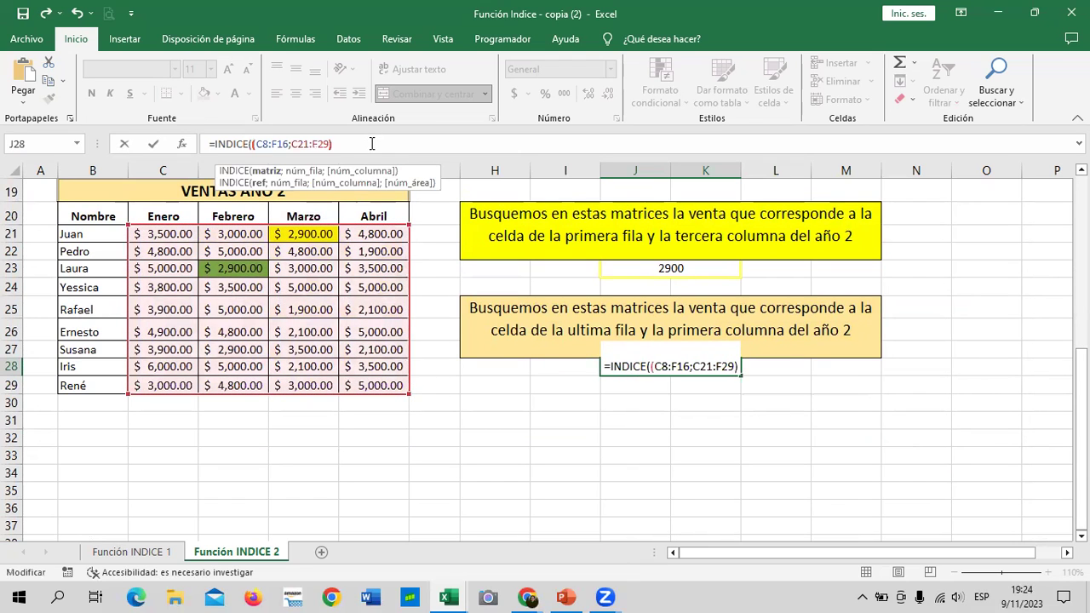
{"action": "type", "text": ";"}
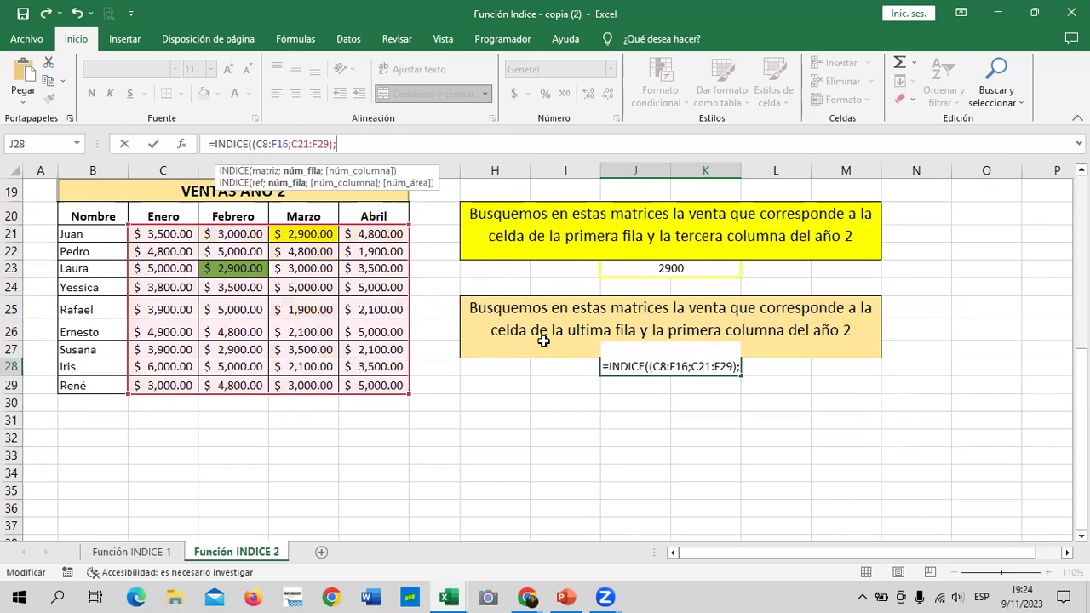
{"action": "scroll", "coordinate": [431, 413], "scroll_direction": "up", "scroll_amount": 2}
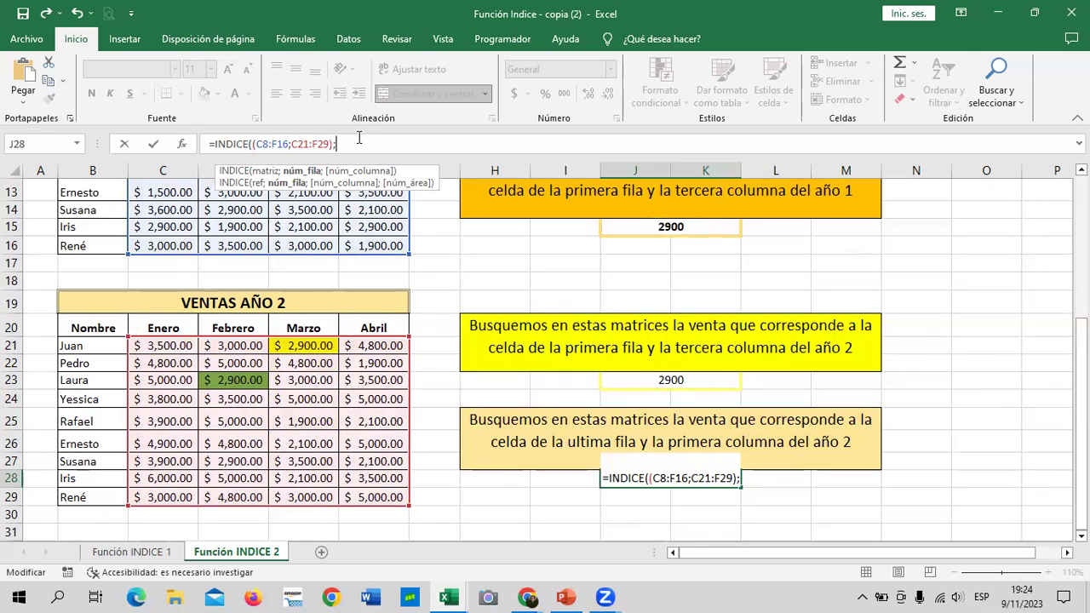
{"action": "type", "text": "9"}
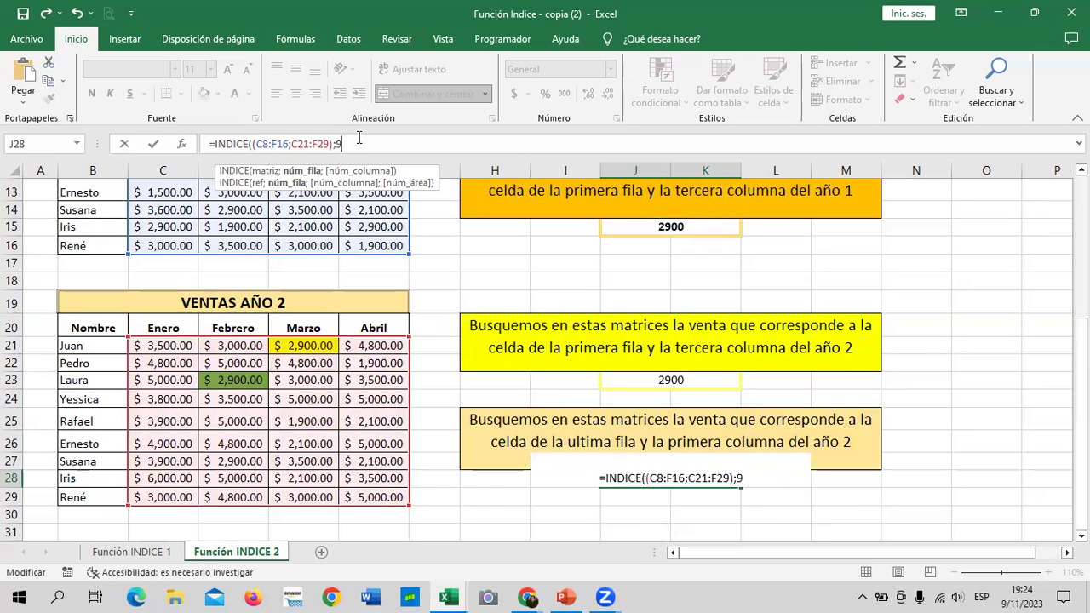
{"action": "type", "text": ";"}
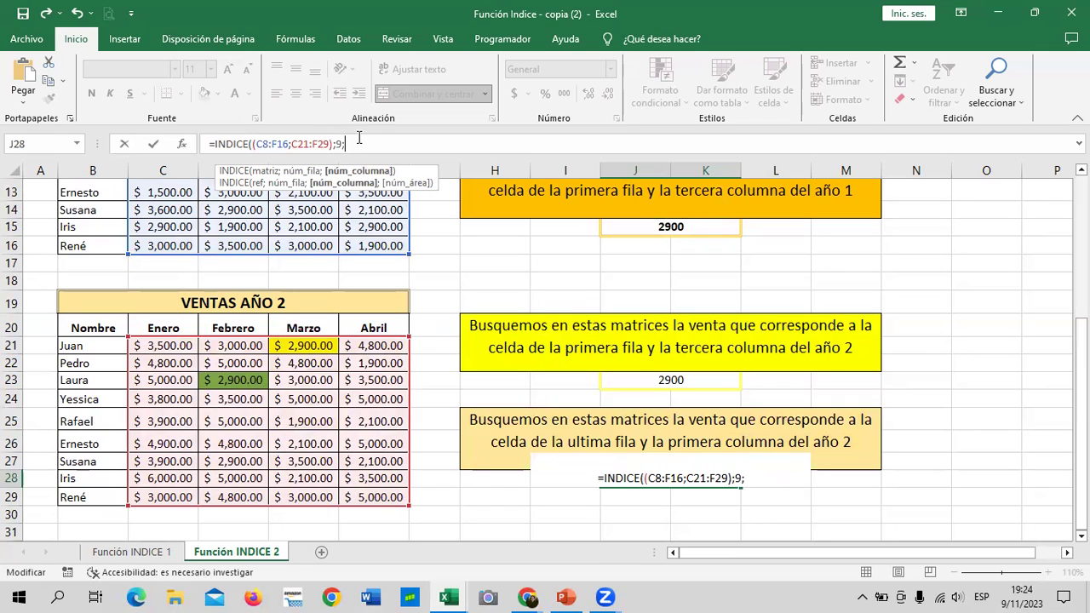
{"action": "type", "text": "1;"}
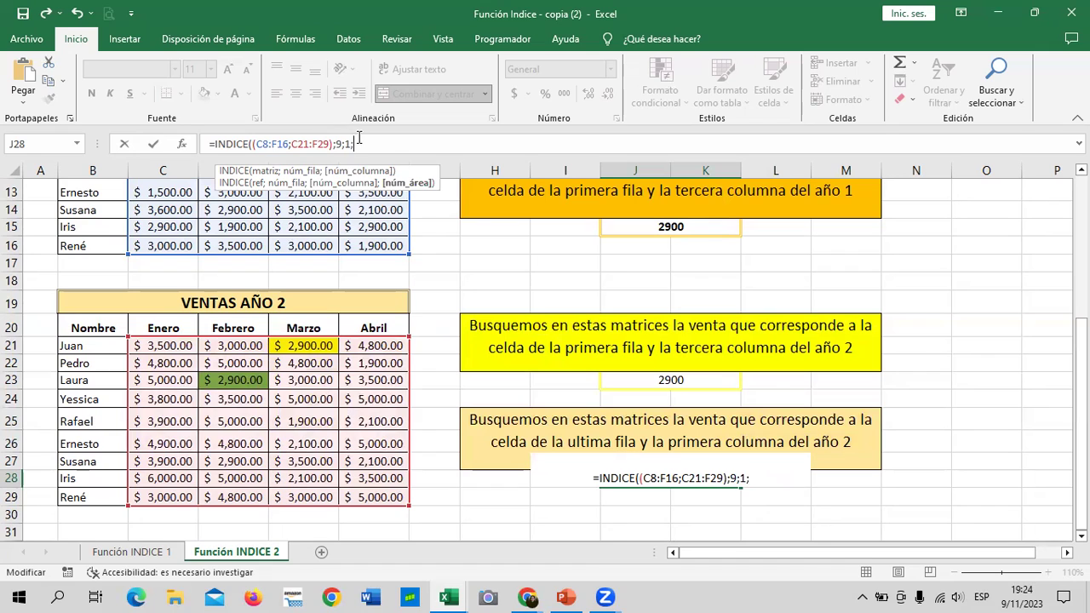
{"action": "type", "text": "2"}
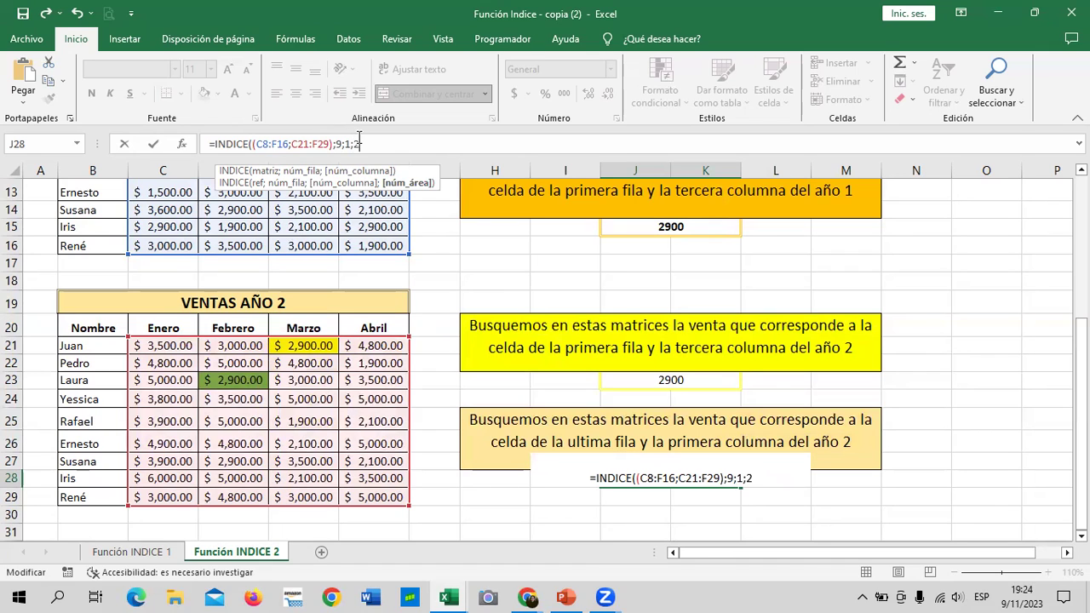
{"action": "type", "text": ")"}
{"action": "key", "text": "ctrl+Return"}
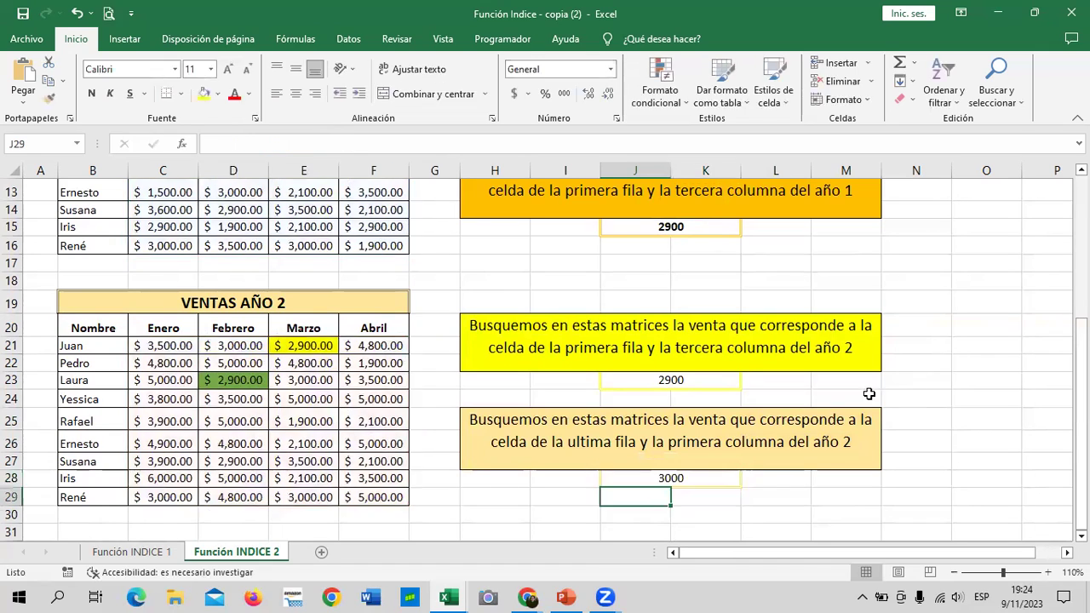
Compare J28's 3000 result with the sale values in E29 and C29.
{"action": "left_click", "coordinate": [694, 479]}
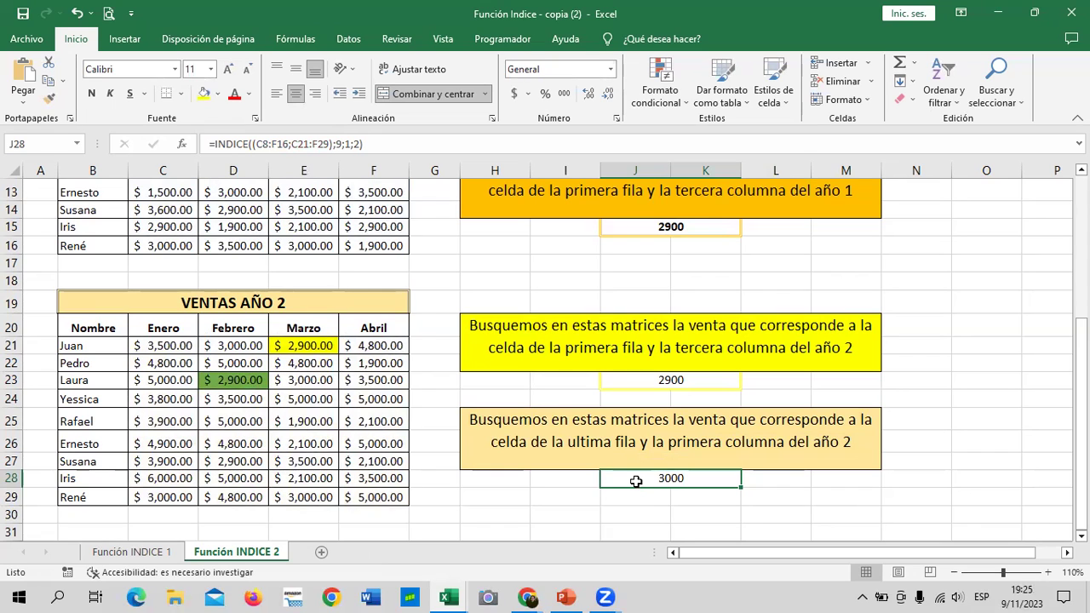
{"action": "left_click", "coordinate": [311, 496]}
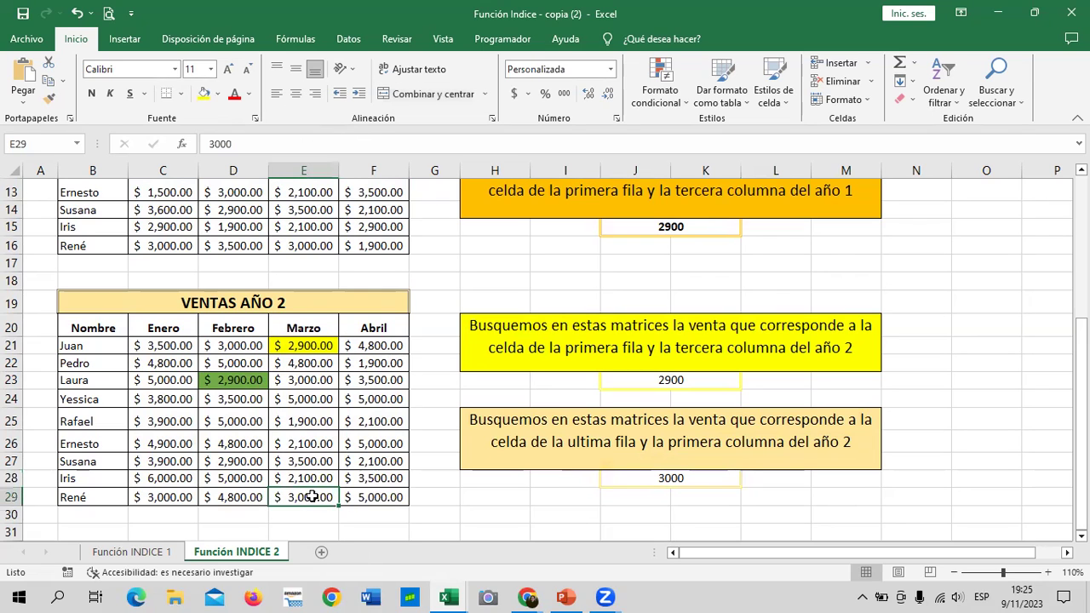
{"action": "left_click", "coordinate": [635, 478]}
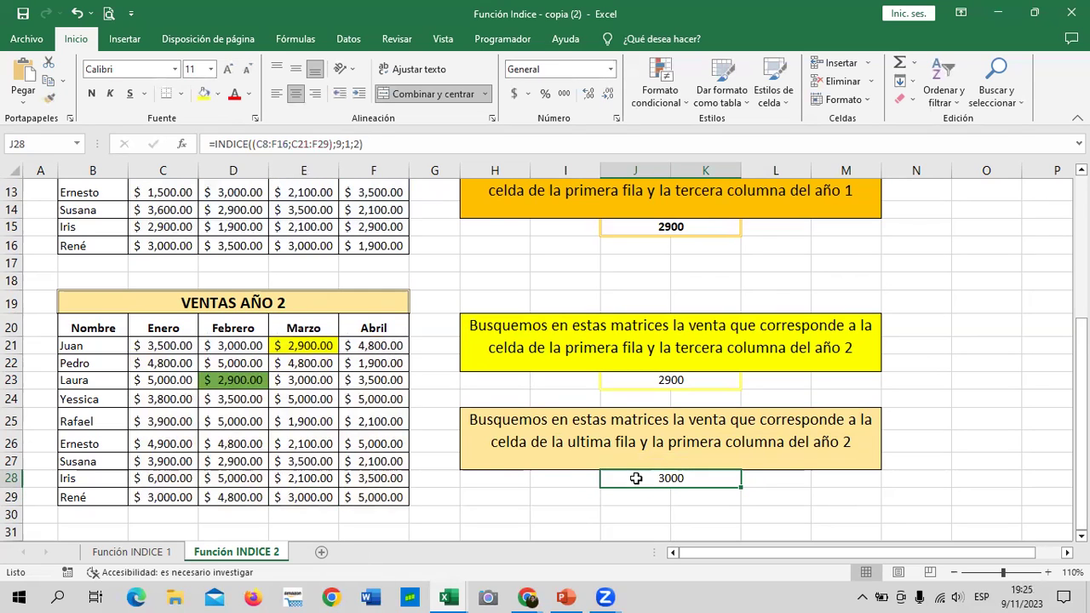
{"action": "left_click", "coordinate": [172, 498]}
{"action": "left_click", "coordinate": [671, 477]}
Fill C29 with Orange, Accent 2, Lighter 60% and recheck it against J28.
{"action": "left_click", "coordinate": [168, 496]}
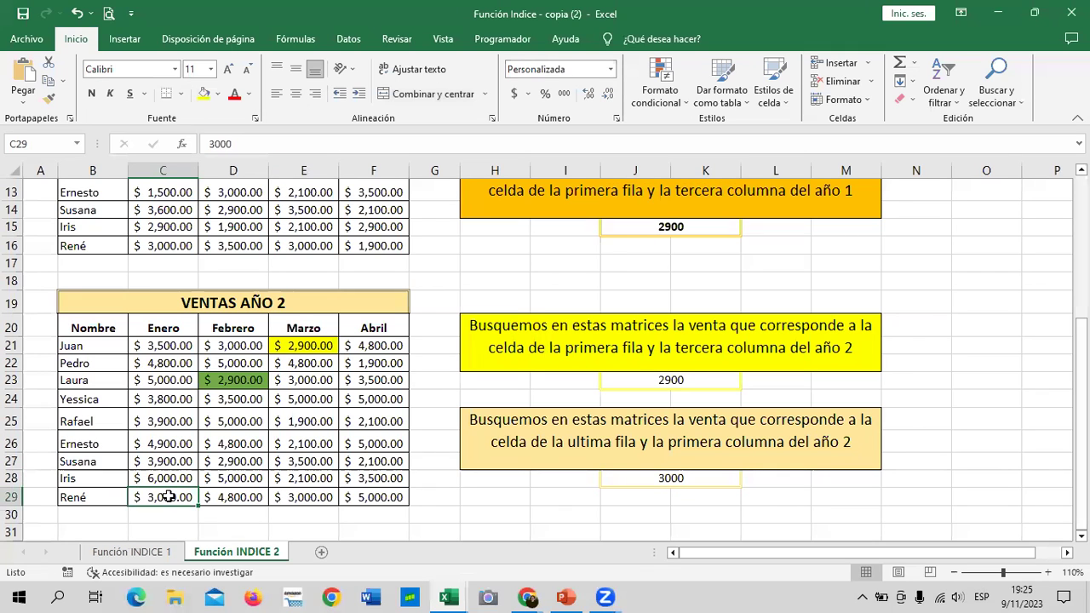
{"action": "left_click", "coordinate": [218, 95]}
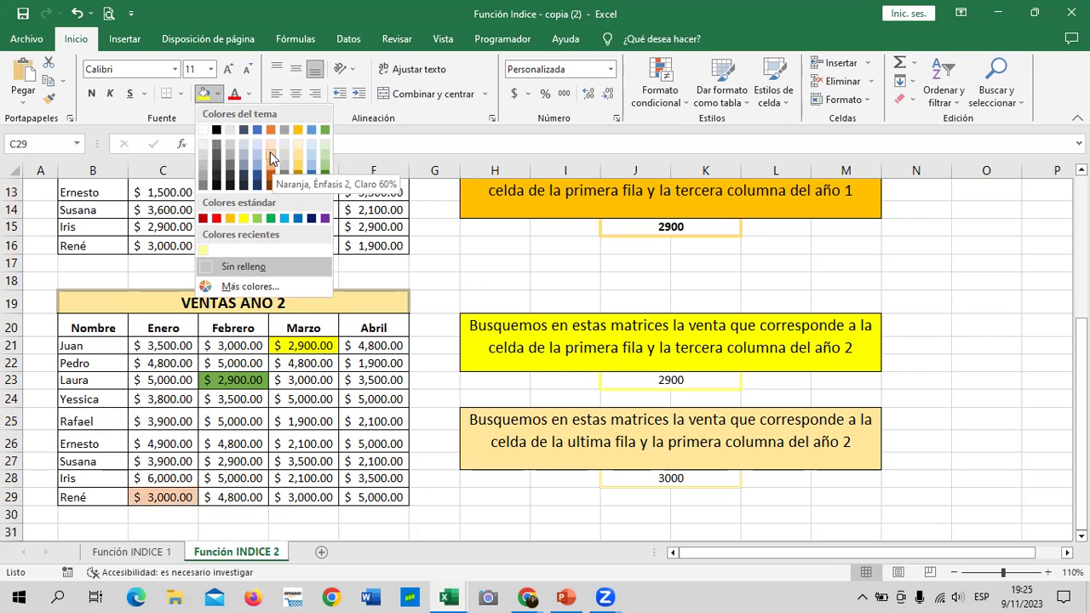
{"action": "left_click", "coordinate": [270, 152]}
{"action": "left_click", "coordinate": [663, 478]}
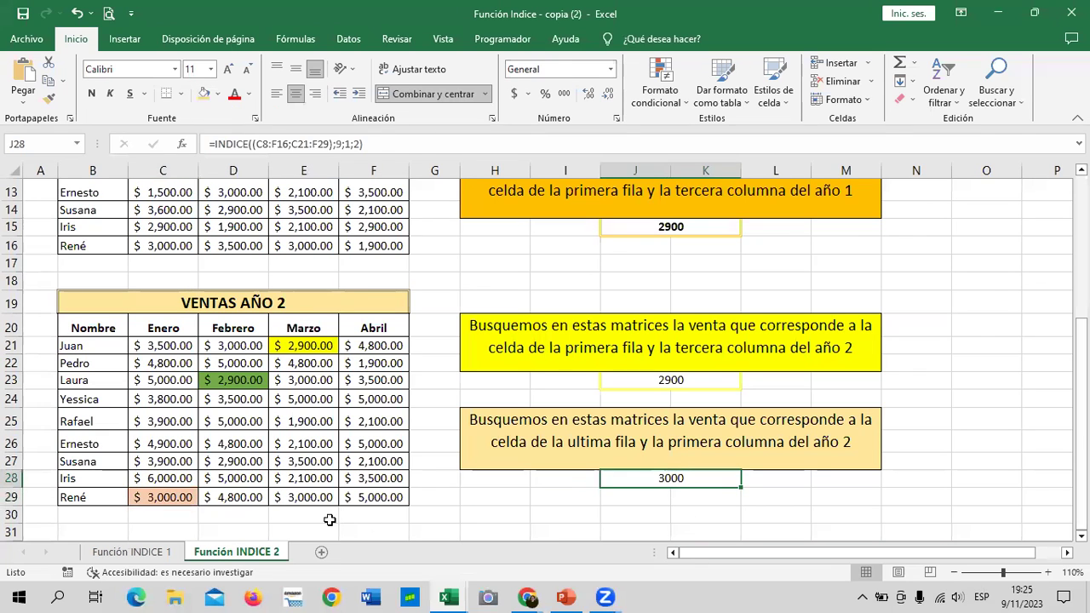
{"action": "left_click", "coordinate": [166, 498]}
{"action": "left_click", "coordinate": [649, 478]}
Review the J23 formula against its 2,900 source values in E21 and D23.
{"action": "left_click", "coordinate": [665, 380]}
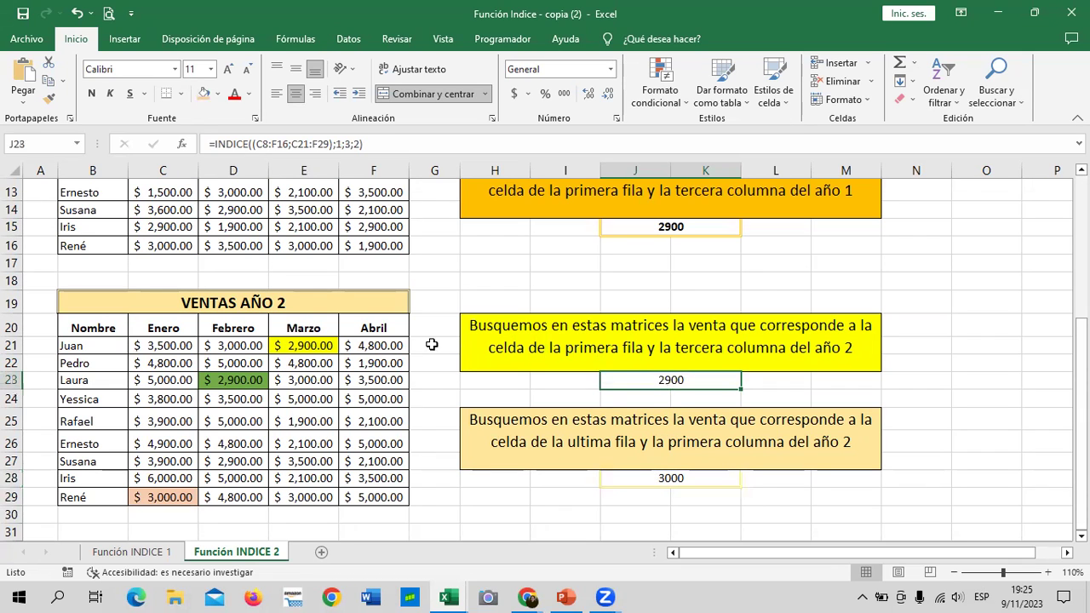
{"action": "left_click", "coordinate": [324, 346]}
{"action": "left_click", "coordinate": [233, 382]}
Insert a new blank worksheet, Hoja1, beside the Función INDICE 2 tab.
{"action": "scroll", "coordinate": [233, 383], "scroll_direction": "up", "scroll_amount": 4}
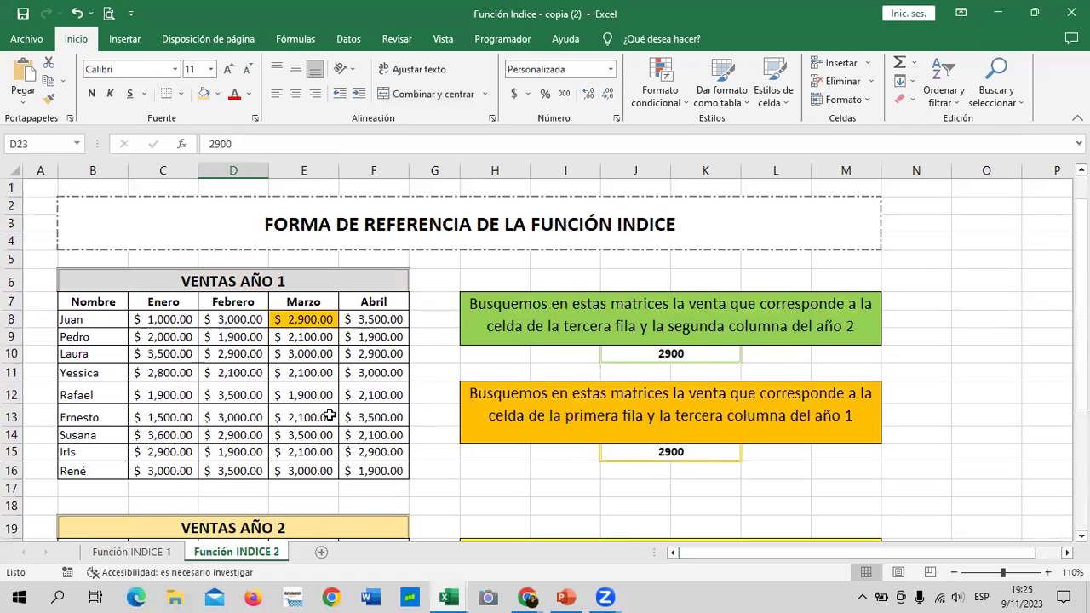
{"action": "left_click", "coordinate": [614, 316]}
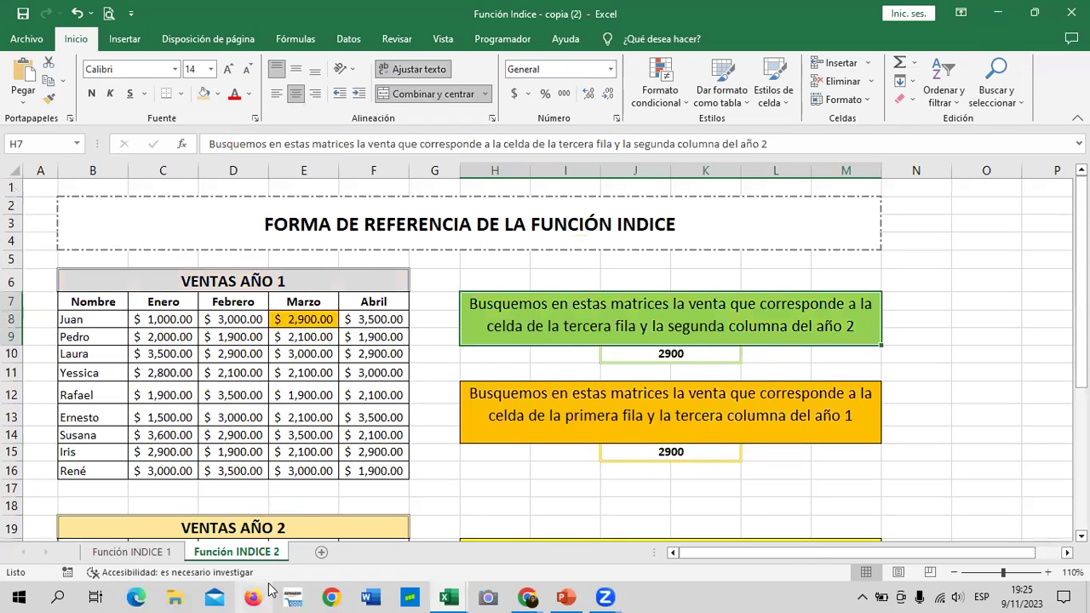
{"action": "left_click", "coordinate": [350, 552]}
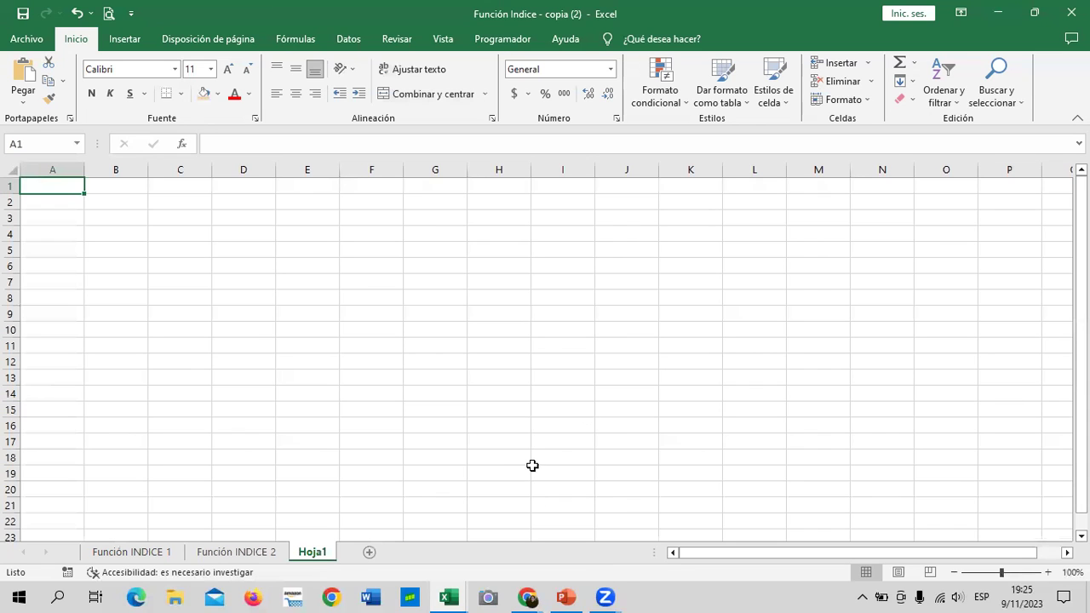
{"action": "mouse_move", "coordinate": [529, 595]}
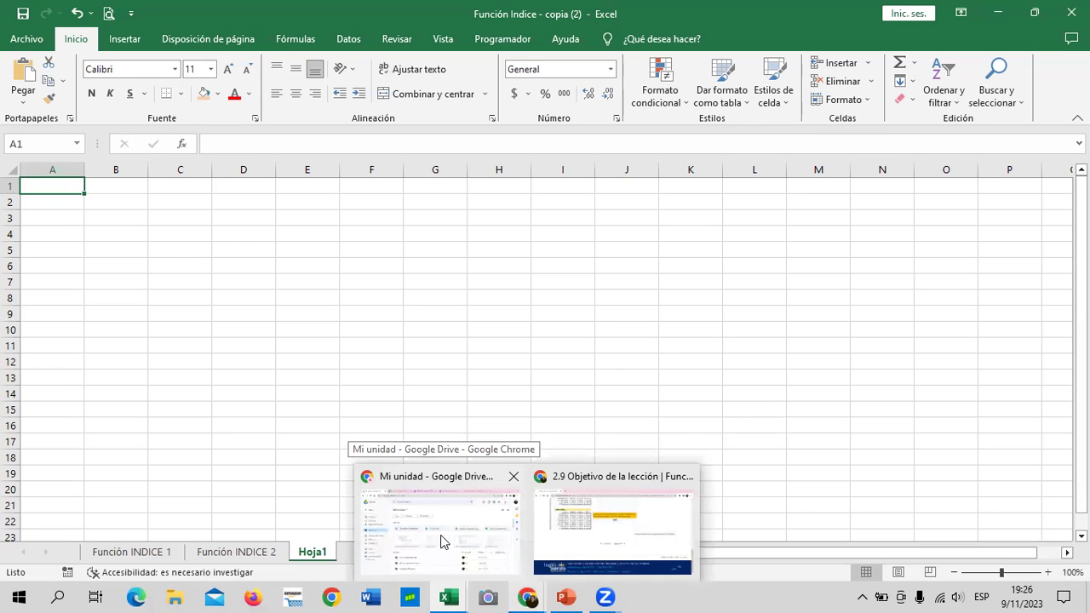
Bring the lesson 2.9 page forward and advance to lesson 2.10 Función Indice.
{"action": "left_click", "coordinate": [617, 523]}
{"action": "scroll", "coordinate": [626, 366], "scroll_direction": "up", "scroll_amount": 2}
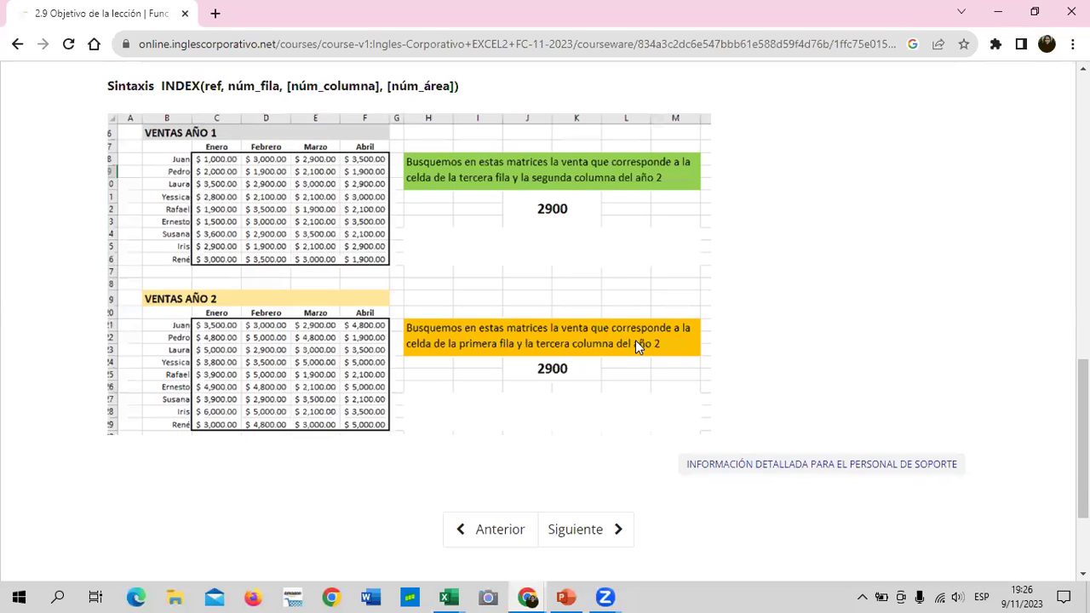
{"action": "scroll", "coordinate": [632, 343], "scroll_direction": "up", "scroll_amount": 2}
{"action": "scroll", "coordinate": [631, 343], "scroll_direction": "up", "scroll_amount": 5}
{"action": "scroll", "coordinate": [632, 343], "scroll_direction": "down", "scroll_amount": 5}
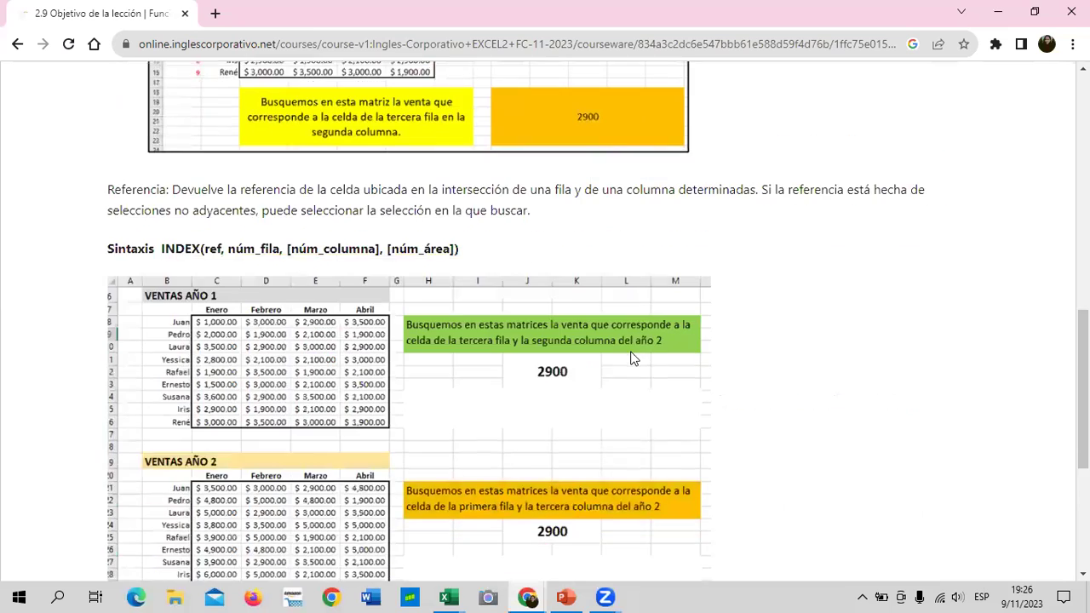
{"action": "scroll", "coordinate": [632, 358], "scroll_direction": "down", "scroll_amount": 2}
{"action": "scroll", "coordinate": [591, 406], "scroll_direction": "down", "scroll_amount": 2}
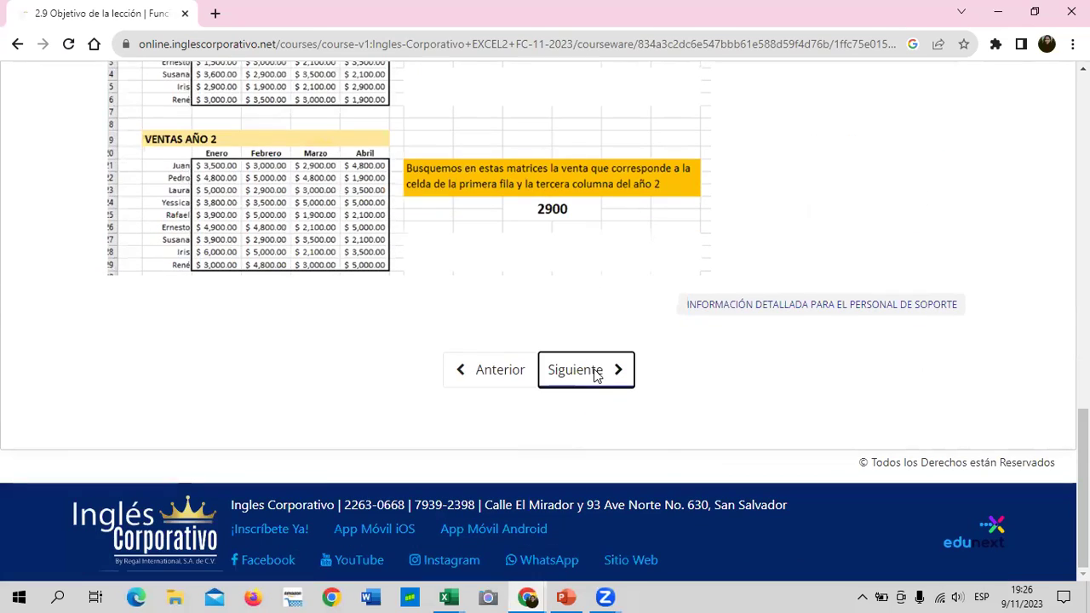
{"action": "left_click", "coordinate": [596, 375]}
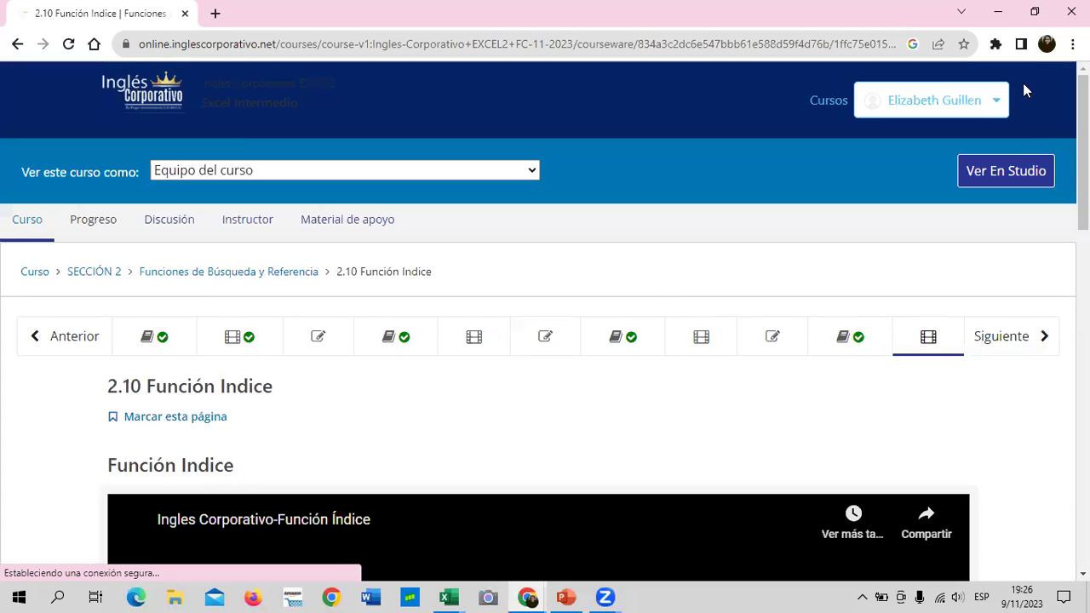
Play the embedded Función Índice YouTube video and raise the volume.
{"action": "scroll", "coordinate": [640, 320], "scroll_direction": "down", "scroll_amount": 3}
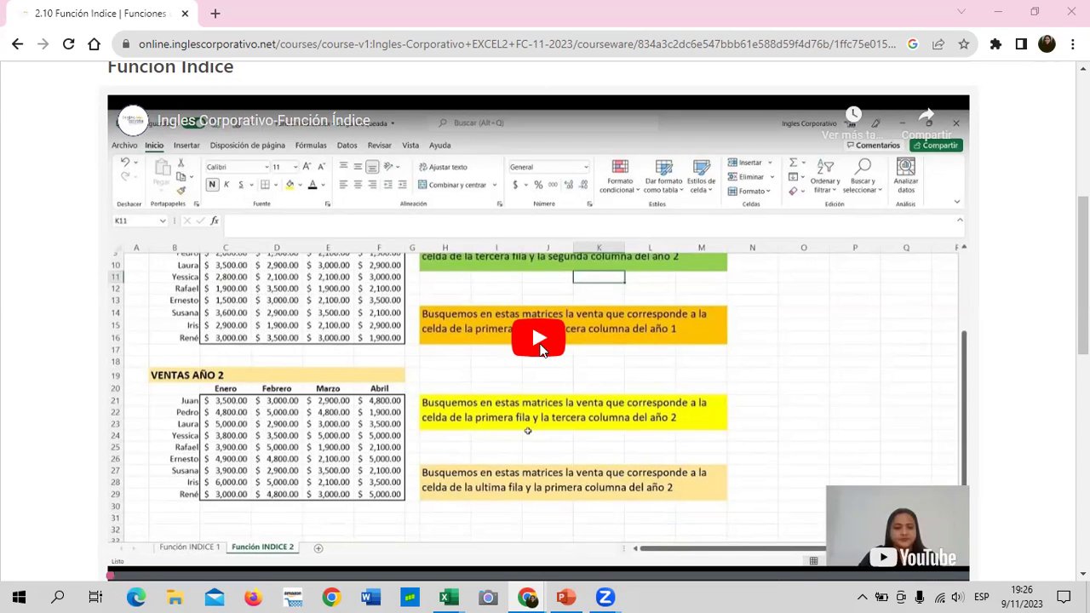
{"action": "left_click", "coordinate": [540, 340]}
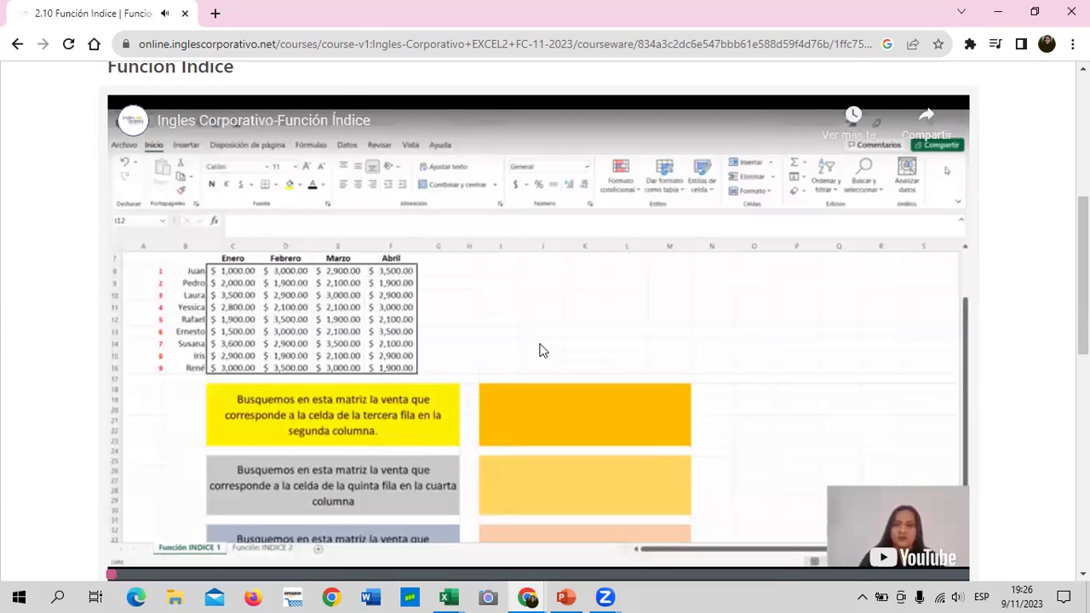
{"action": "key", "text": "XF86AudioRaiseVolume"}
{"action": "key", "text": "XF86AudioRaiseVolume"}
{"action": "key", "text": "XF86AudioRaiseVolume"}
{"action": "key", "text": "XF86AudioRaiseVolume"}
{"action": "key", "text": "XF86AudioRaiseVolume"}
{"action": "key", "text": "XF86AudioRaiseVolume"}
{"action": "key", "text": "XF86AudioRaiseVolume"}
{"action": "key", "text": "XF86AudioRaiseVolume"}
{"action": "key", "text": "XF86AudioRaiseVolume"}
{"action": "key", "text": "XF86AudioRaiseVolume"}
{"action": "key", "text": "XF86AudioRaiseVolume"}
{"action": "key", "text": "XF86AudioRaiseVolume"}
{"action": "key", "text": "XF86AudioRaiseVolume"}
{"action": "key", "text": "XF86AudioRaiseVolume"}
{"action": "key", "text": "XF86AudioRaiseVolume"}
{"action": "key", "text": "XF86AudioRaiseVolume"}
{"action": "key", "text": "XF86AudioRaiseVolume"}
{"action": "key", "text": "XF86AudioRaiseVolume"}
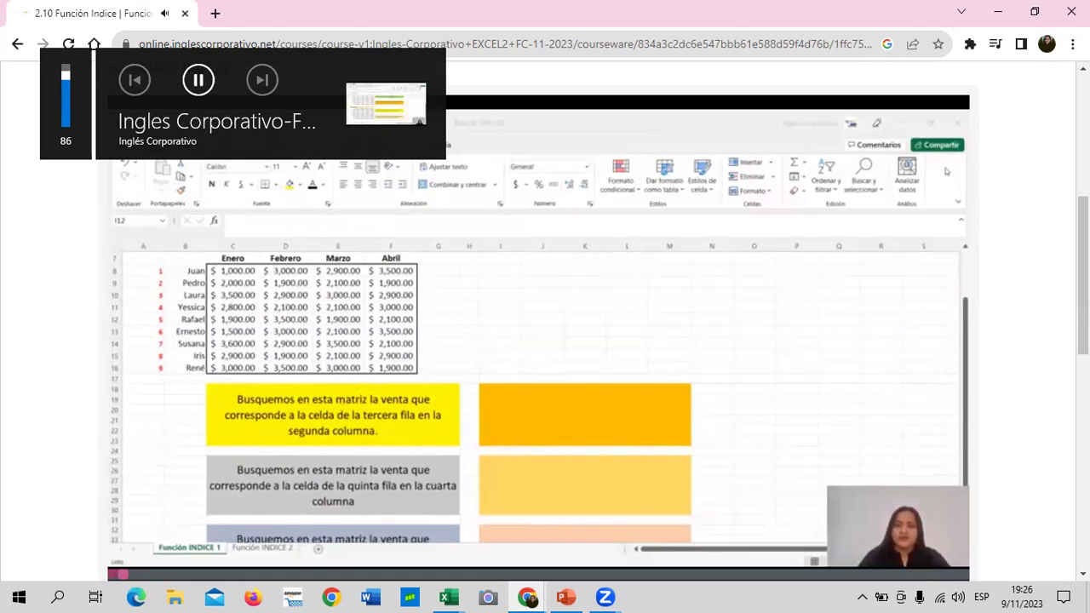
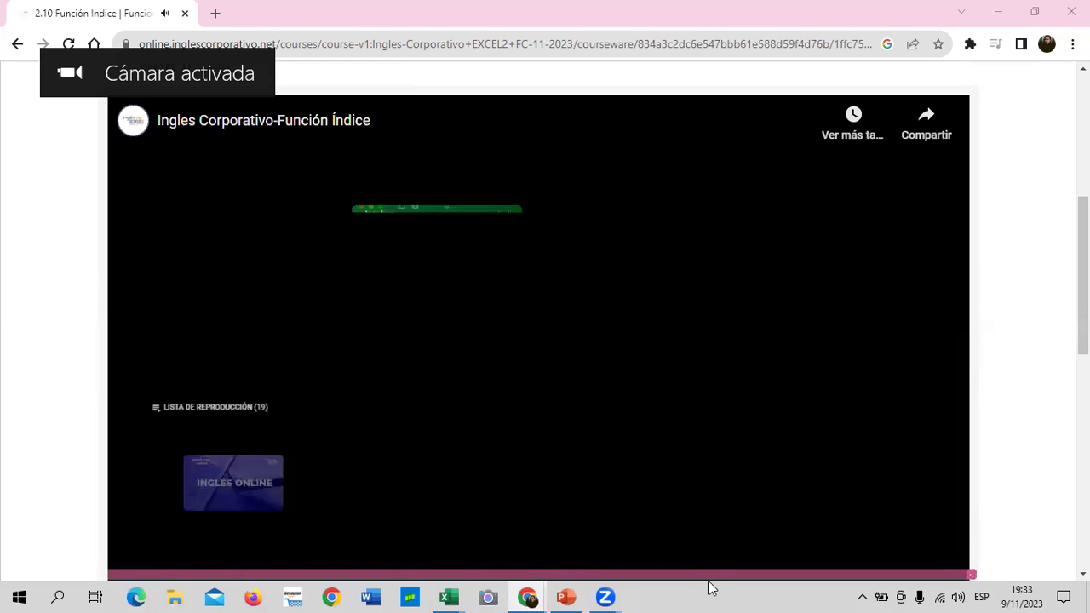
Switch from the Chrome lesson to the Excel workbook 'Función Indice - copia (2)'.
{"action": "mouse_move", "coordinate": [454, 593]}
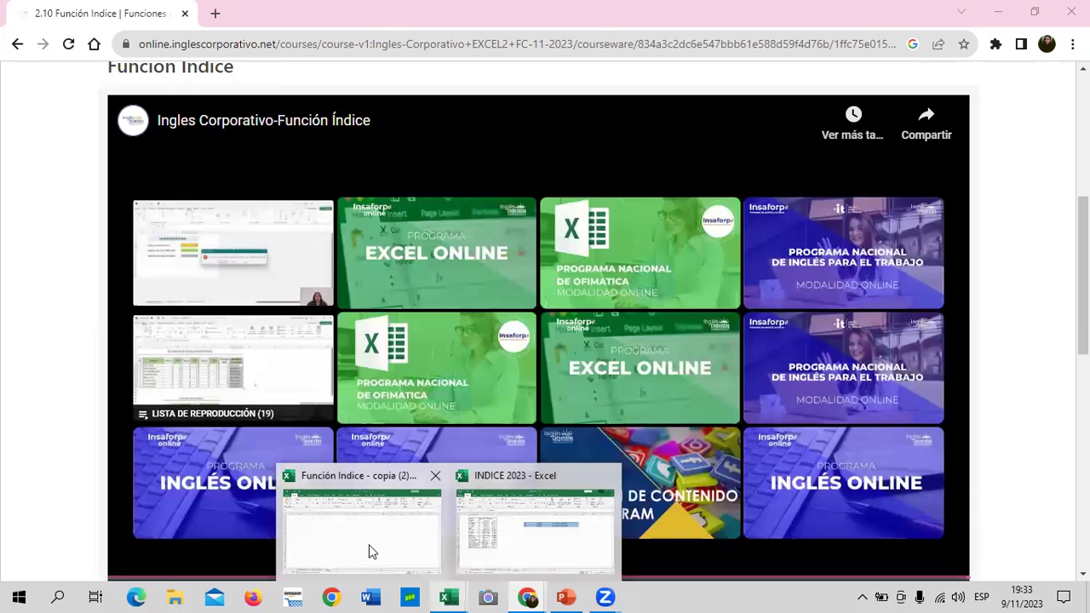
{"action": "left_click", "coordinate": [368, 552]}
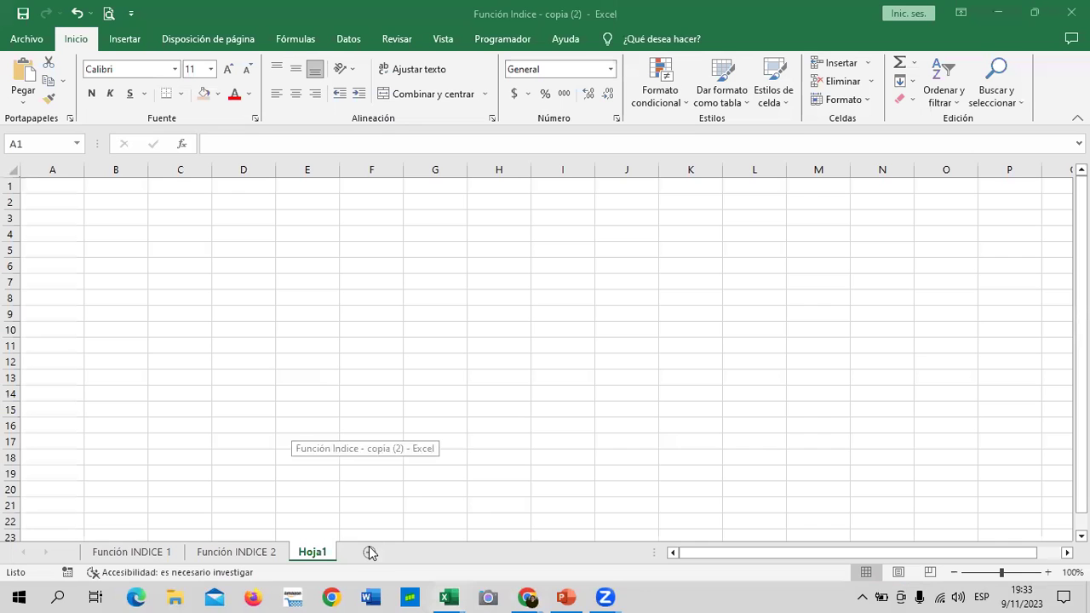
Check the Función INDICE 1 and 2 sheets, then rename Hoja1 to 'Función suma+indice'.
{"action": "left_click", "coordinate": [458, 317]}
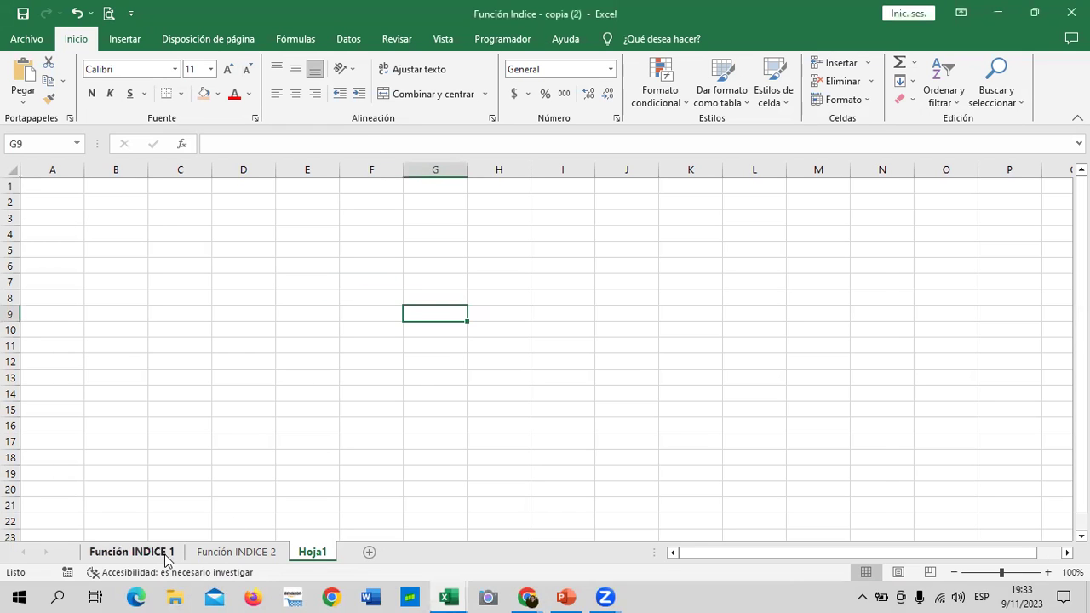
{"action": "left_click", "coordinate": [167, 553]}
{"action": "left_click", "coordinate": [244, 553]}
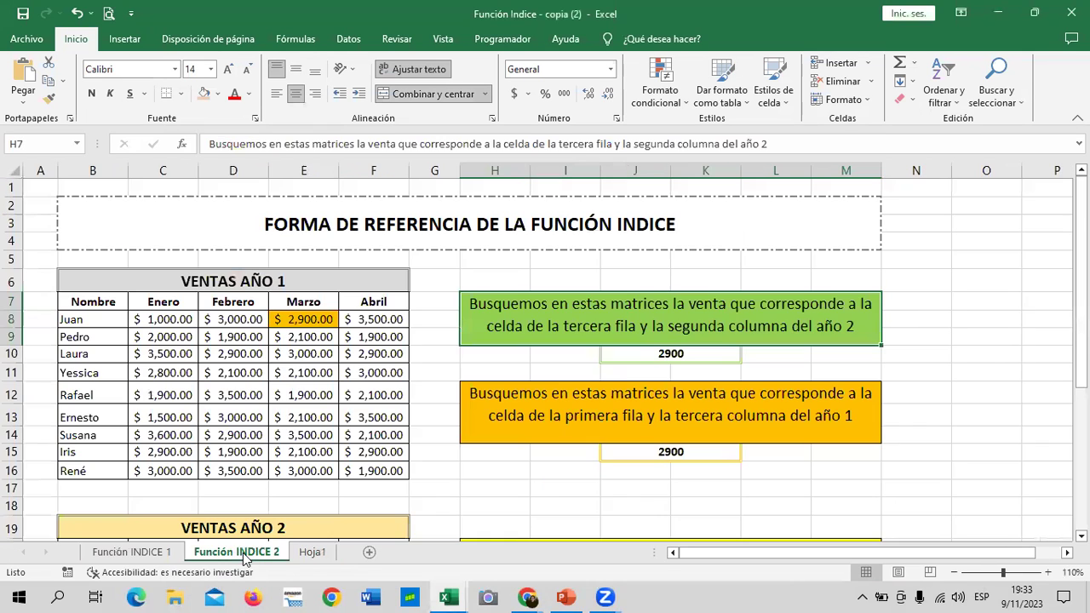
{"action": "right_click", "coordinate": [313, 553]}
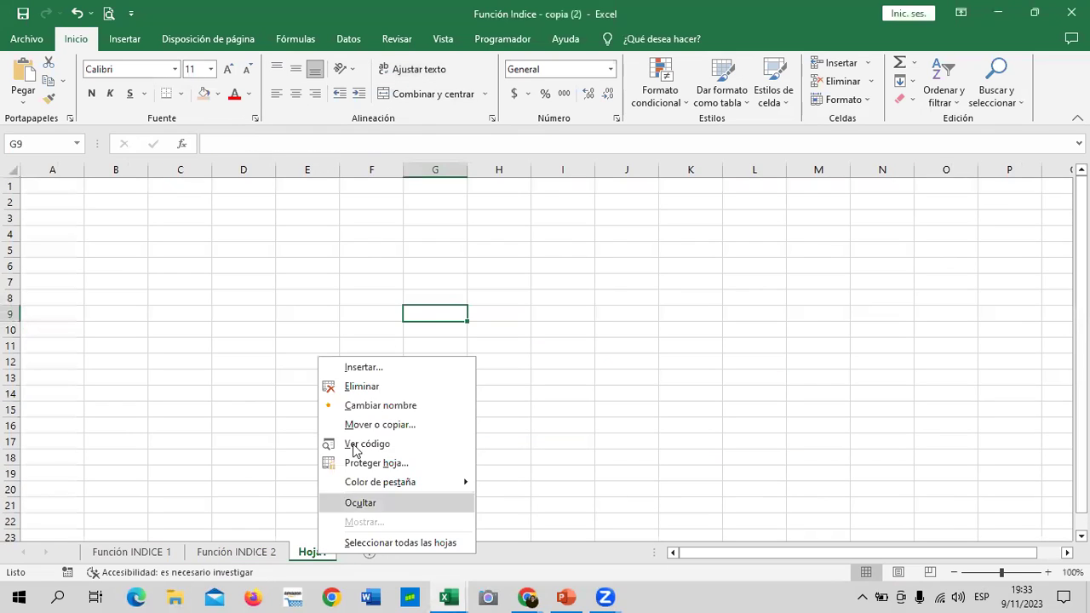
{"action": "key", "text": "Return"}
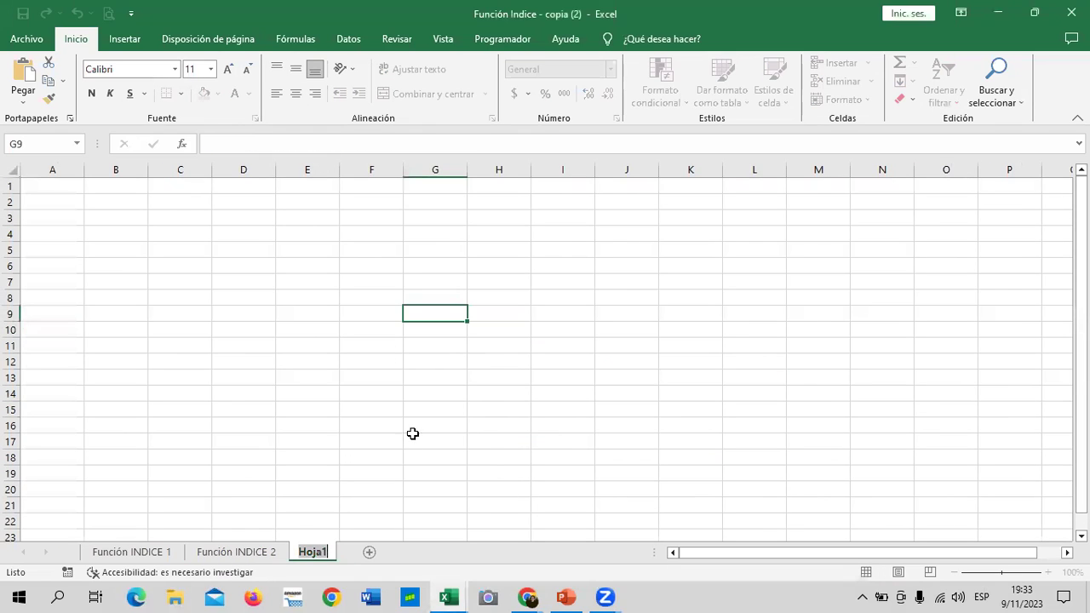
{"action": "type", "text": "Función"}
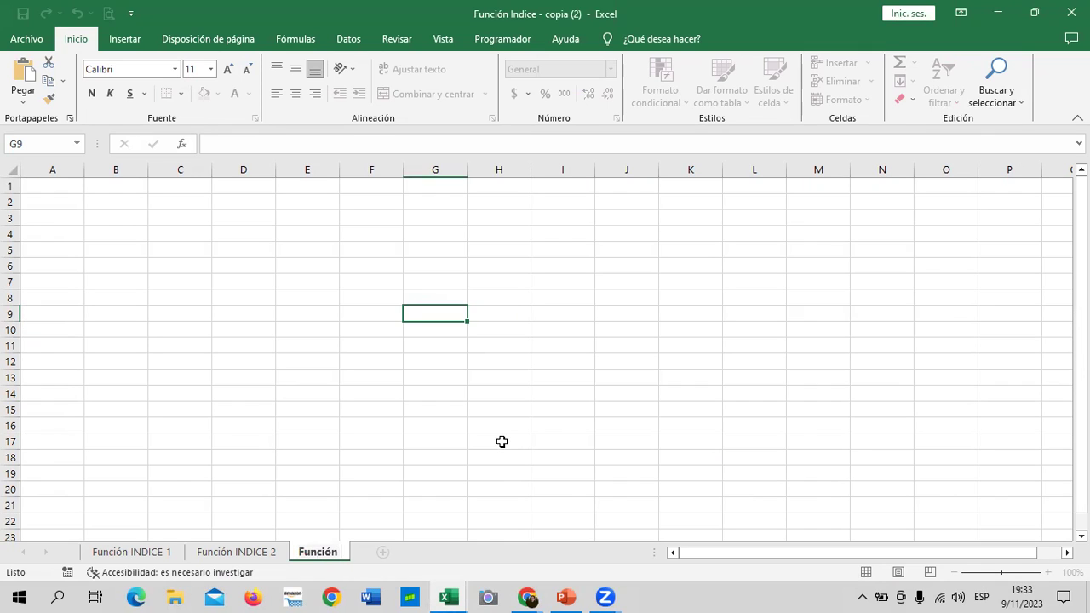
{"action": "type", "text": " suma"}
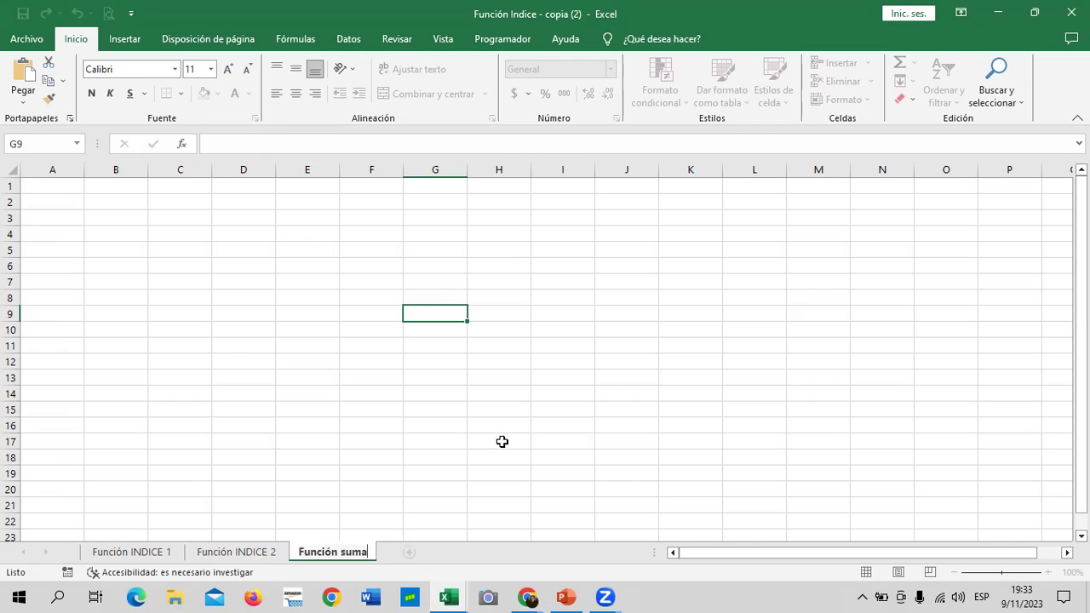
{"action": "type", "text": "+indice"}
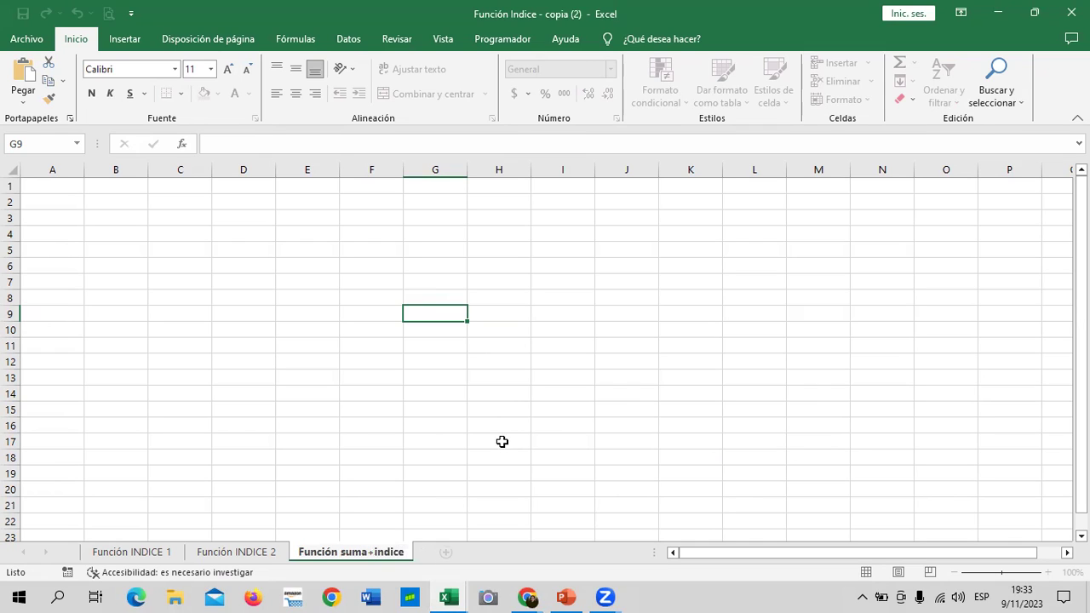
{"action": "key", "text": "Return"}
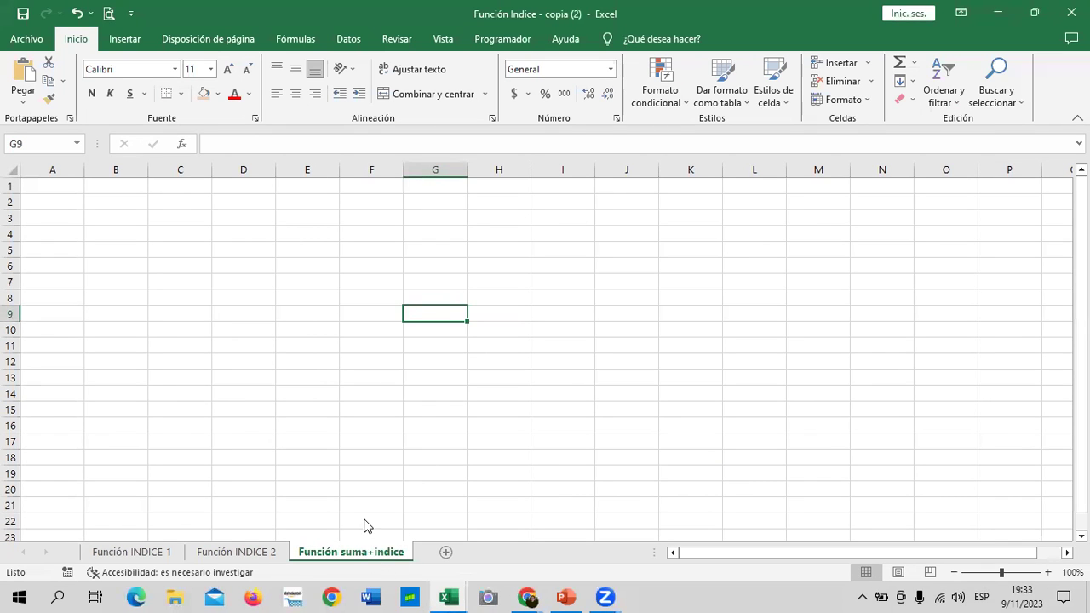
{"action": "left_click", "coordinate": [459, 415]}
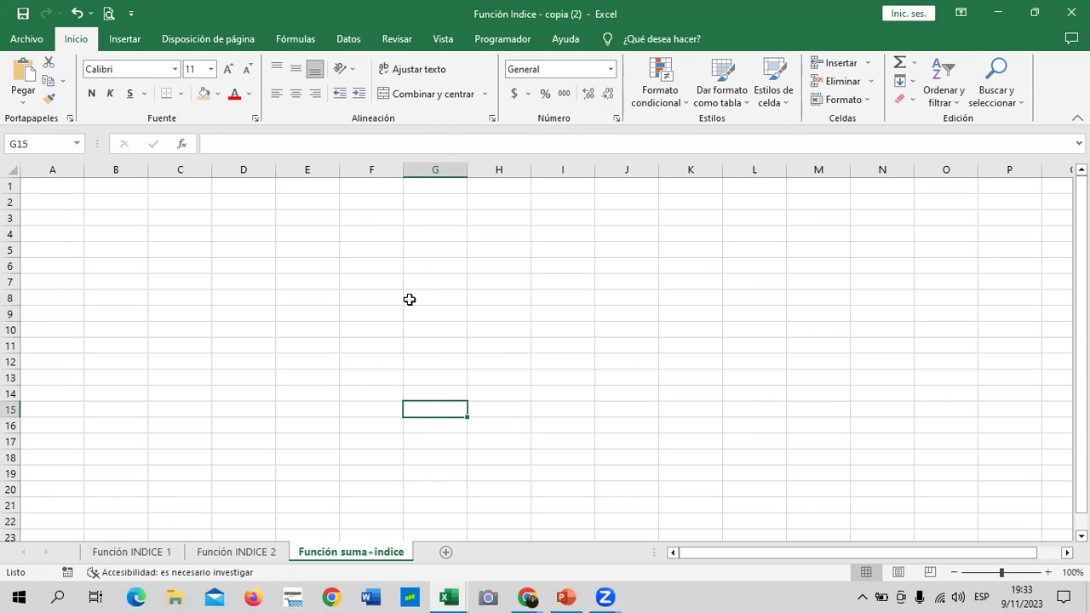
Copy the VENTAS AÑO 1 table B6:F16 from Función INDICE 2 into B3 of Función suma+indice.
{"action": "left_click", "coordinate": [219, 555]}
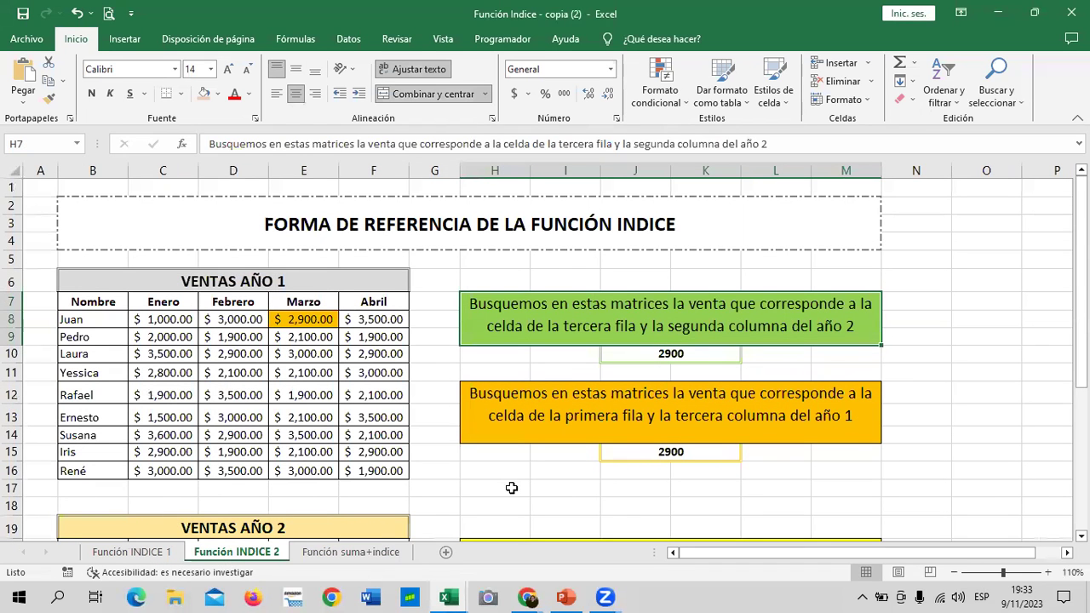
{"action": "left_click_drag", "start_coordinate": [107, 281], "coordinate": [208, 473]}
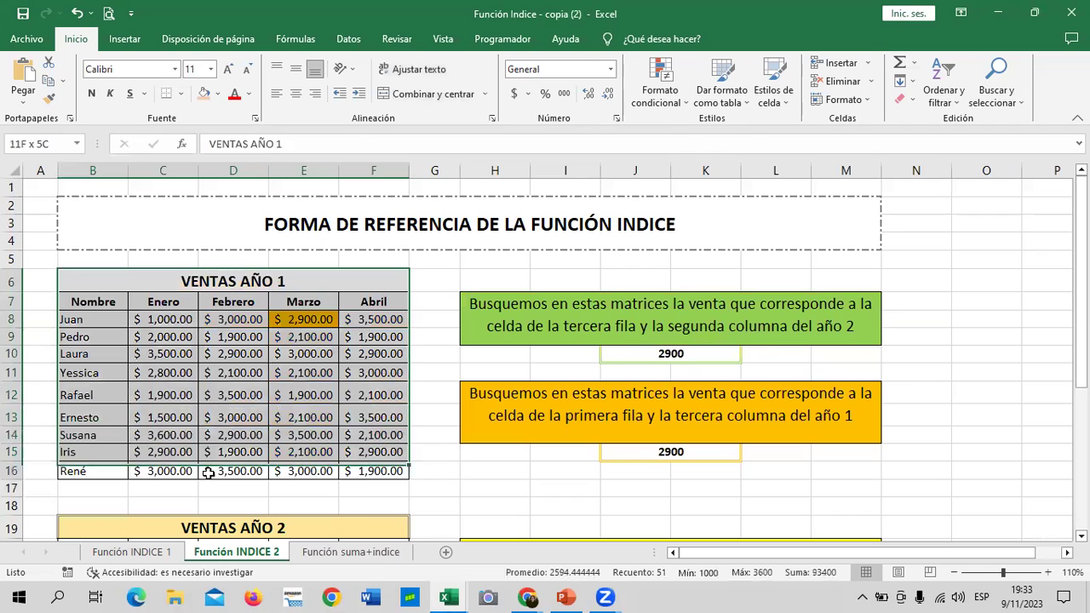
{"action": "right_click", "coordinate": [220, 289]}
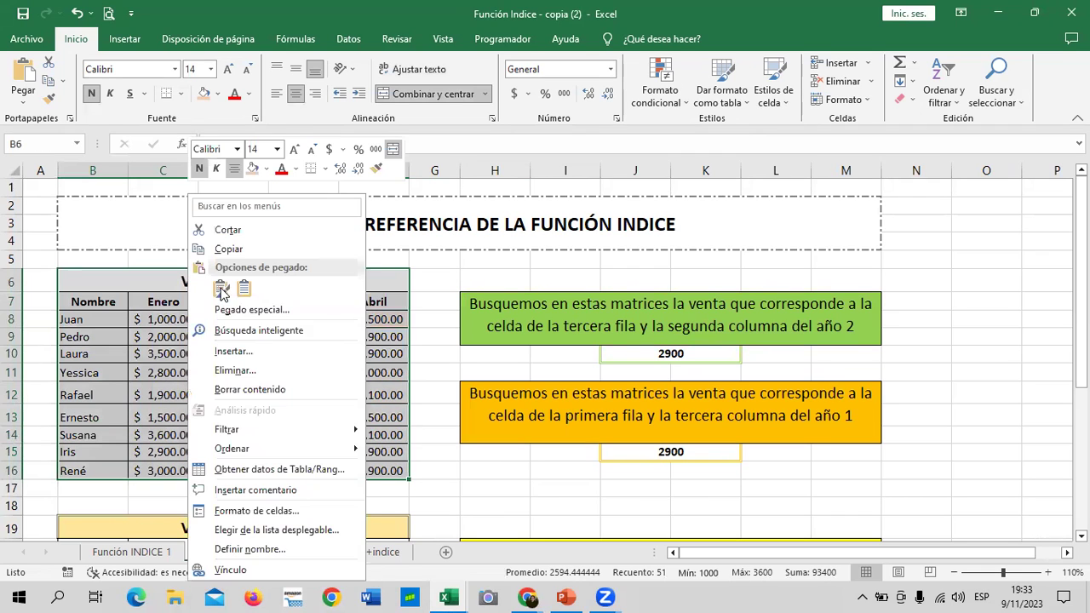
{"action": "left_click", "coordinate": [285, 252]}
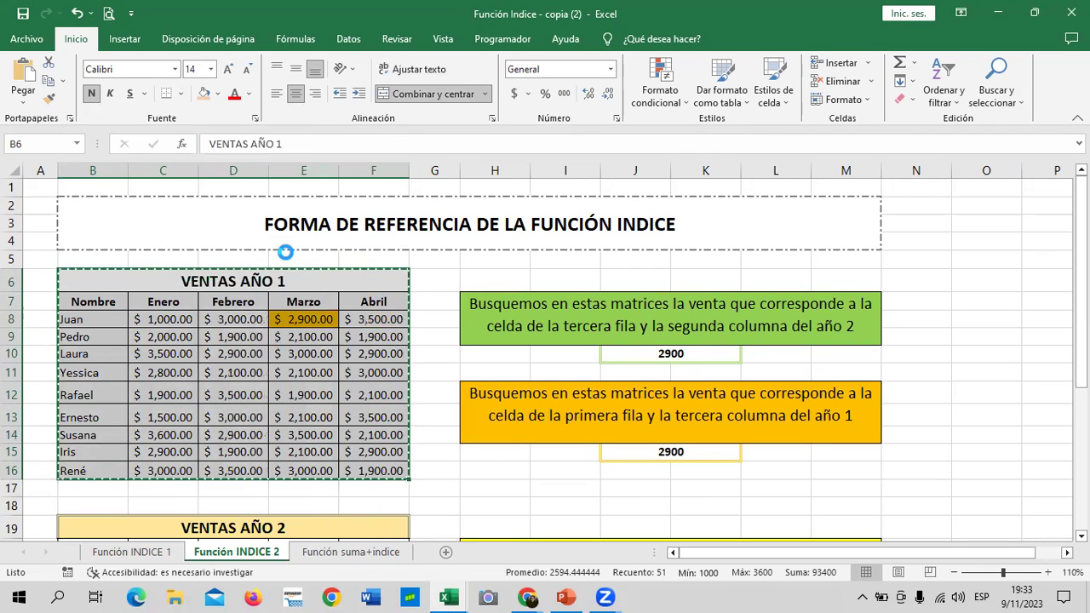
{"action": "left_click", "coordinate": [387, 552]}
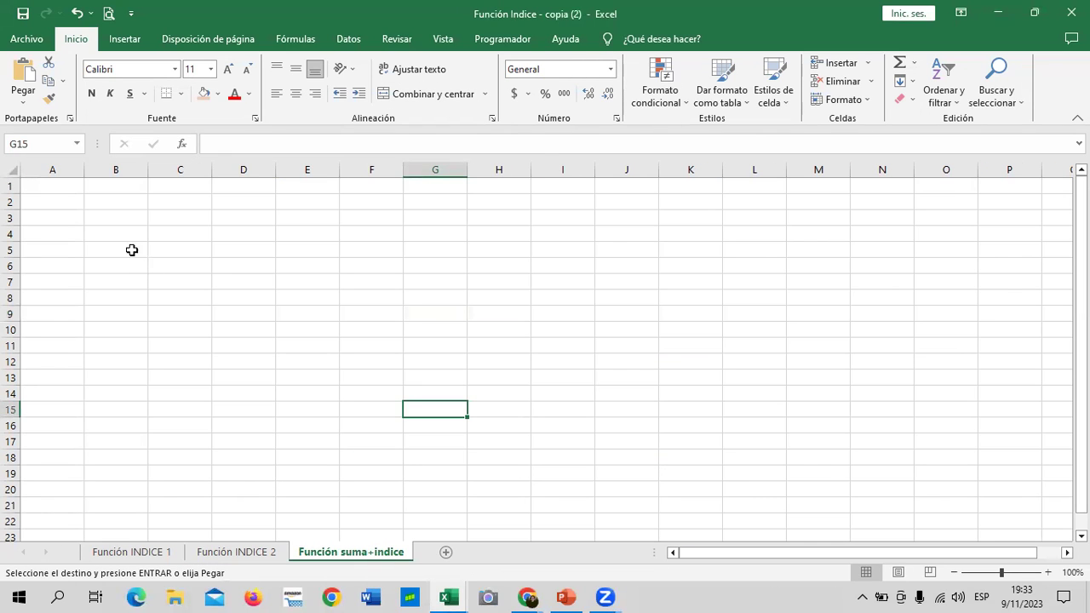
{"action": "left_click", "coordinate": [113, 217]}
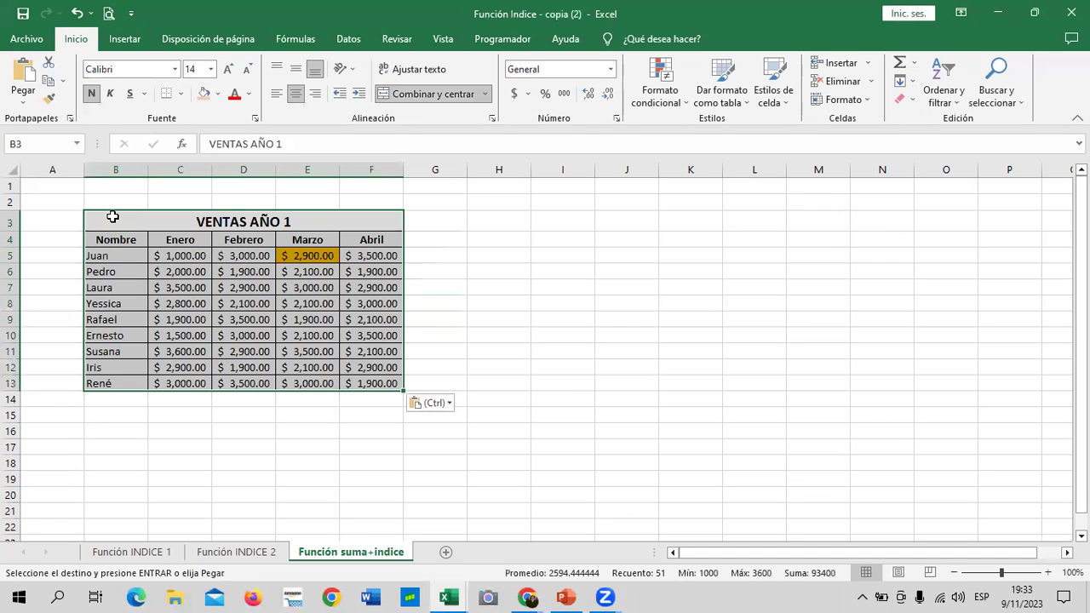
{"action": "left_click", "coordinate": [522, 301]}
Reset E5 (Juan's March 2,900.00) to Normal style with Contabilidad number format.
{"action": "left_click", "coordinate": [292, 251]}
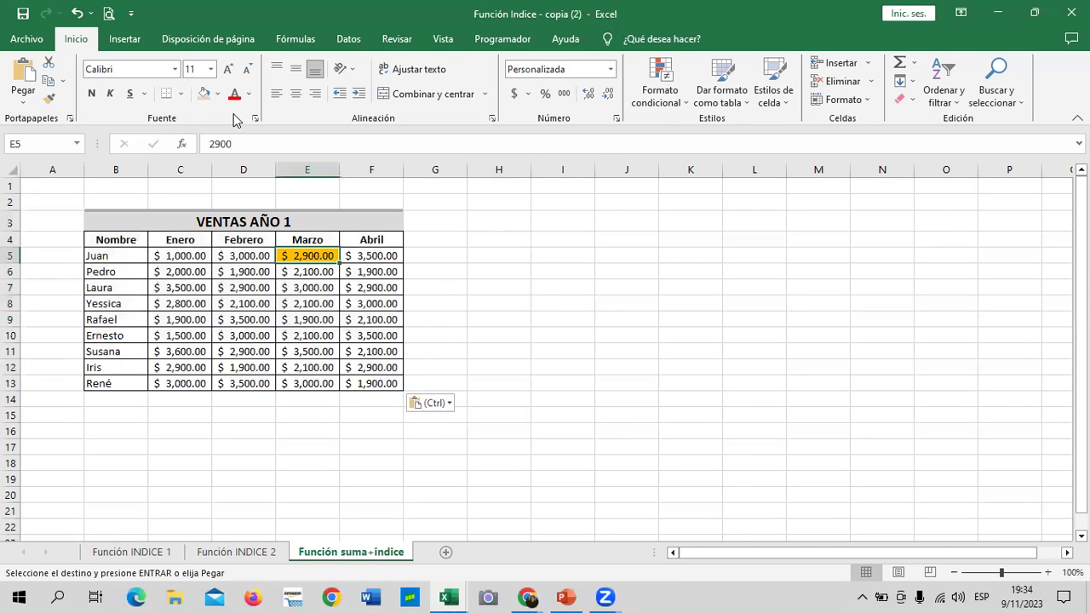
{"action": "left_click", "coordinate": [775, 104]}
{"action": "left_click", "coordinate": [620, 139]}
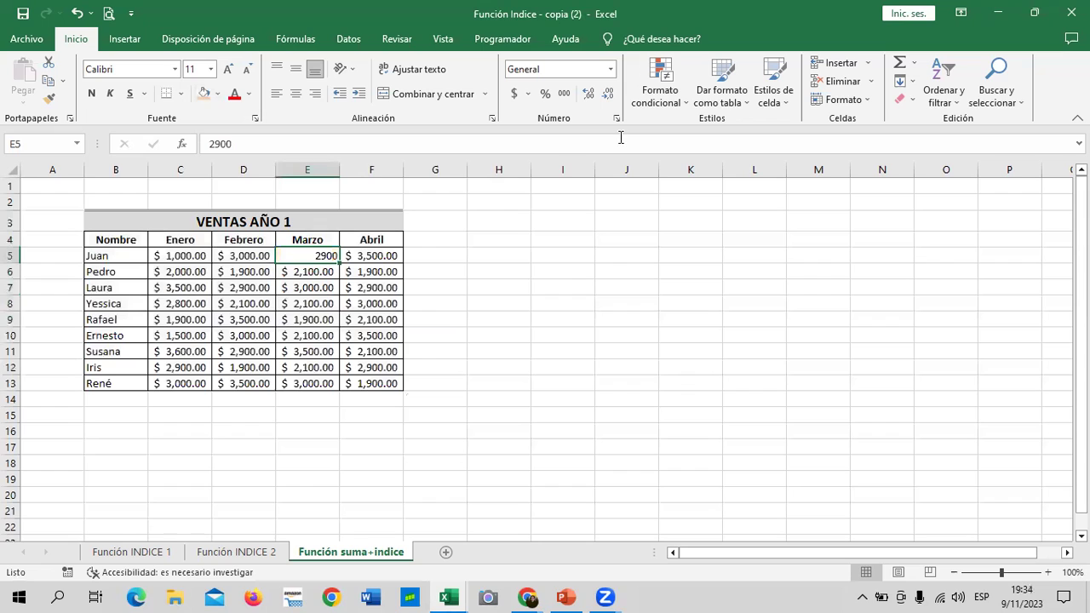
{"action": "left_click", "coordinate": [587, 322]}
{"action": "left_click", "coordinate": [300, 256]}
{"action": "left_click", "coordinate": [514, 94]}
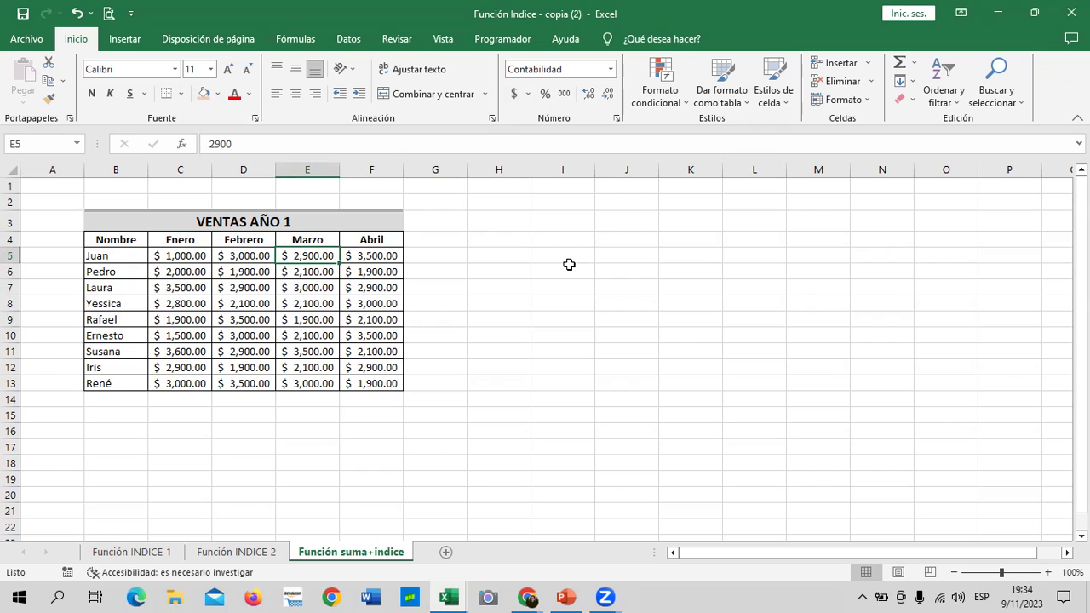
{"action": "left_click", "coordinate": [65, 236]}
Enter 1 and 2 at the top of column A and select them.
{"action": "type", "text": "1"}
{"action": "key", "text": "Return"}
{"action": "type", "text": "2"}
{"action": "key", "text": "Return"}
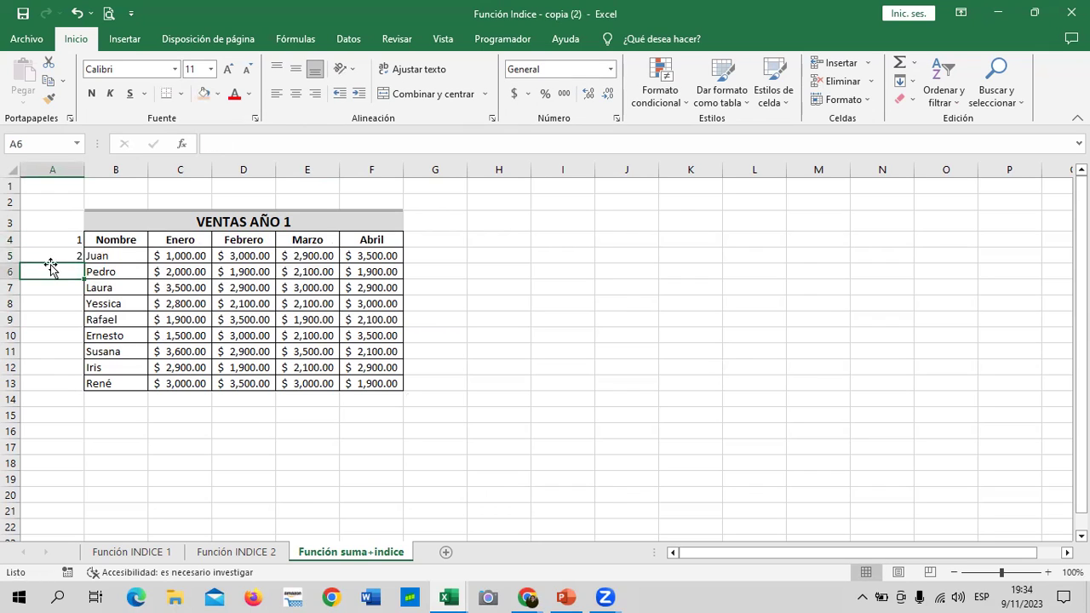
{"action": "left_click_drag", "start_coordinate": [60, 241], "coordinate": [99, 383]}
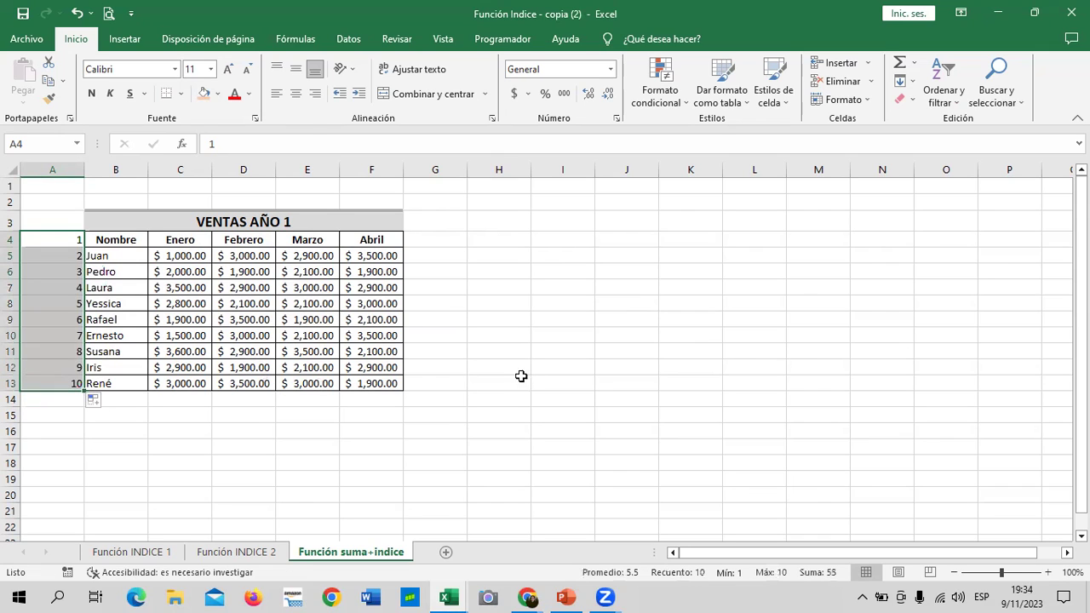
{"action": "left_click", "coordinate": [51, 242]}
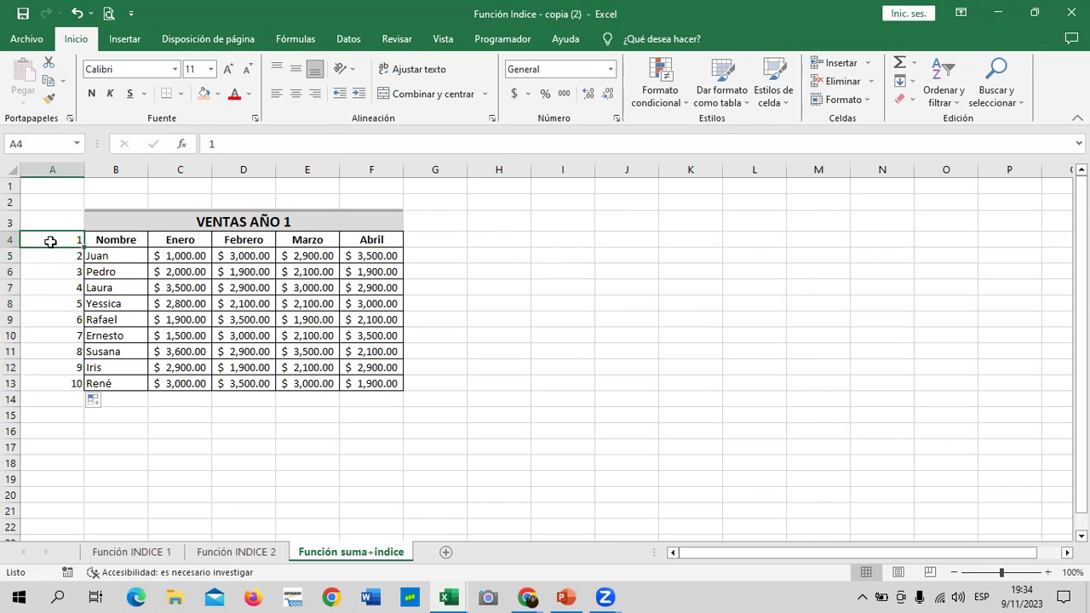
Re-enter 1 and 2 in A5:A6 and fill the numbering down to 9 beside René.
{"action": "left_click", "coordinate": [40, 257]}
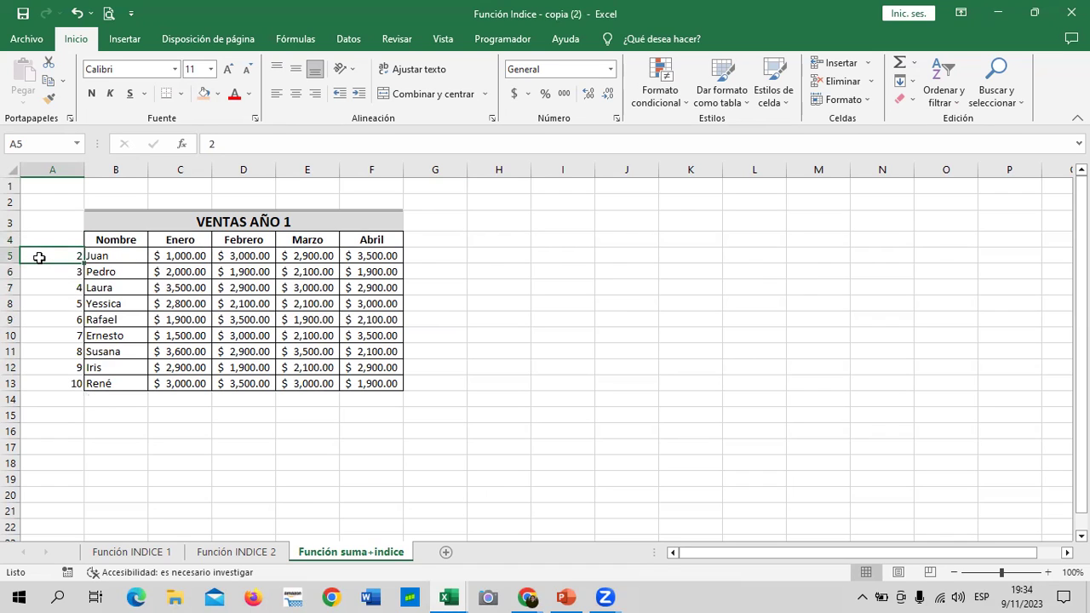
{"action": "type", "text": "1"}
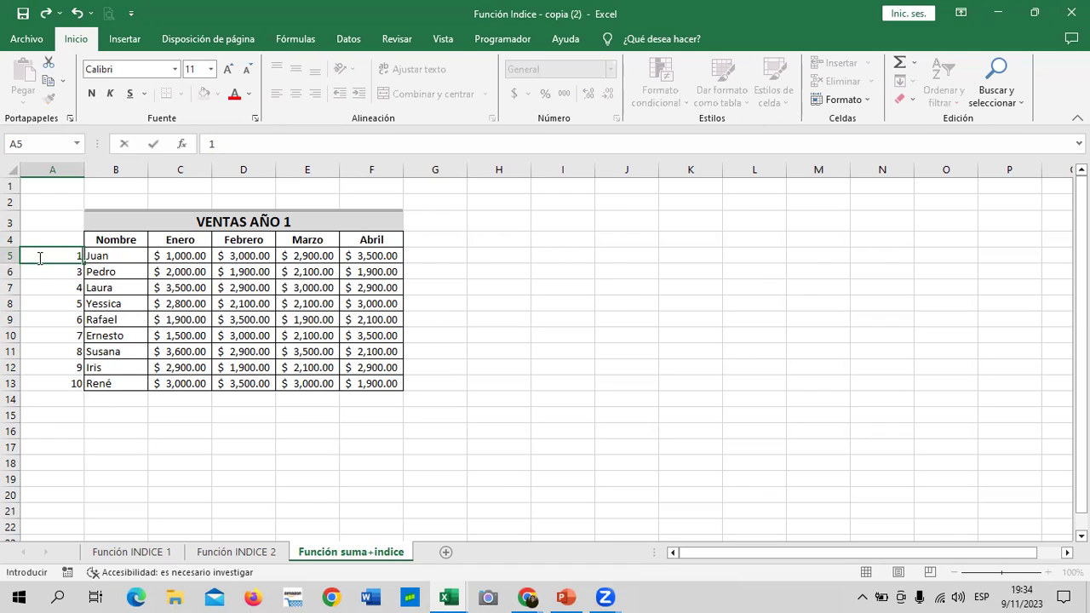
{"action": "key", "text": "Return"}
{"action": "type", "text": "27"}
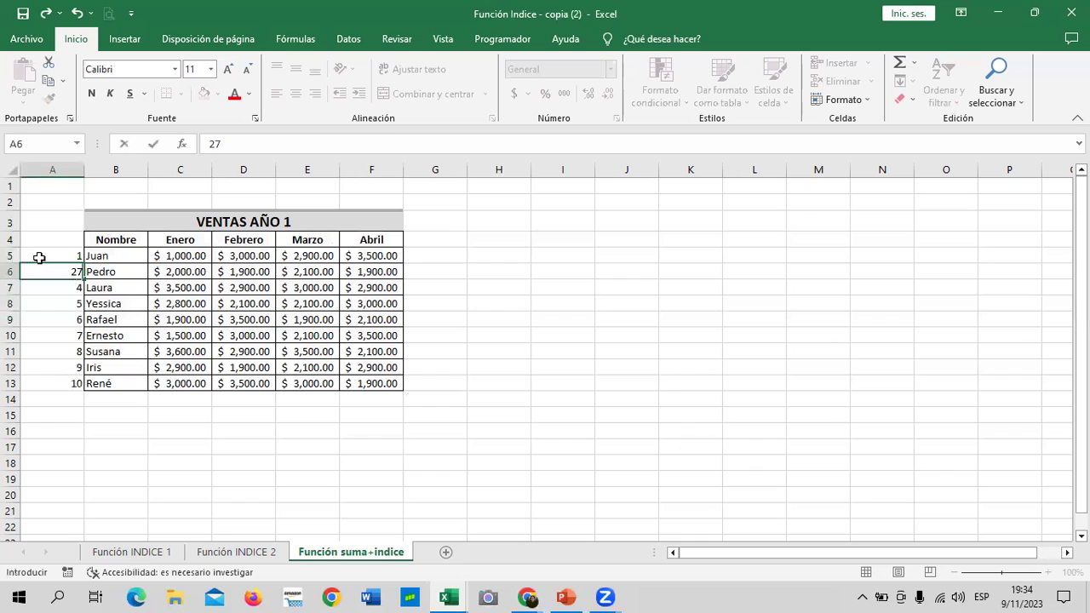
{"action": "key", "text": "BackSpace"}
{"action": "key", "text": "Return"}
{"action": "left_click_drag", "start_coordinate": [47, 256], "coordinate": [86, 385]}
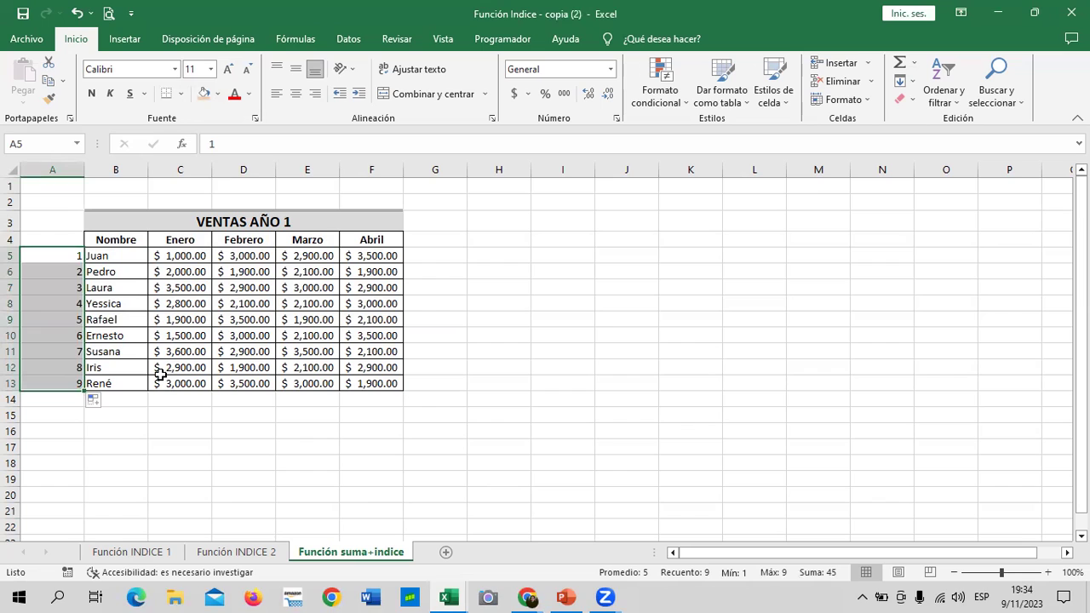
{"action": "left_click", "coordinate": [562, 287]}
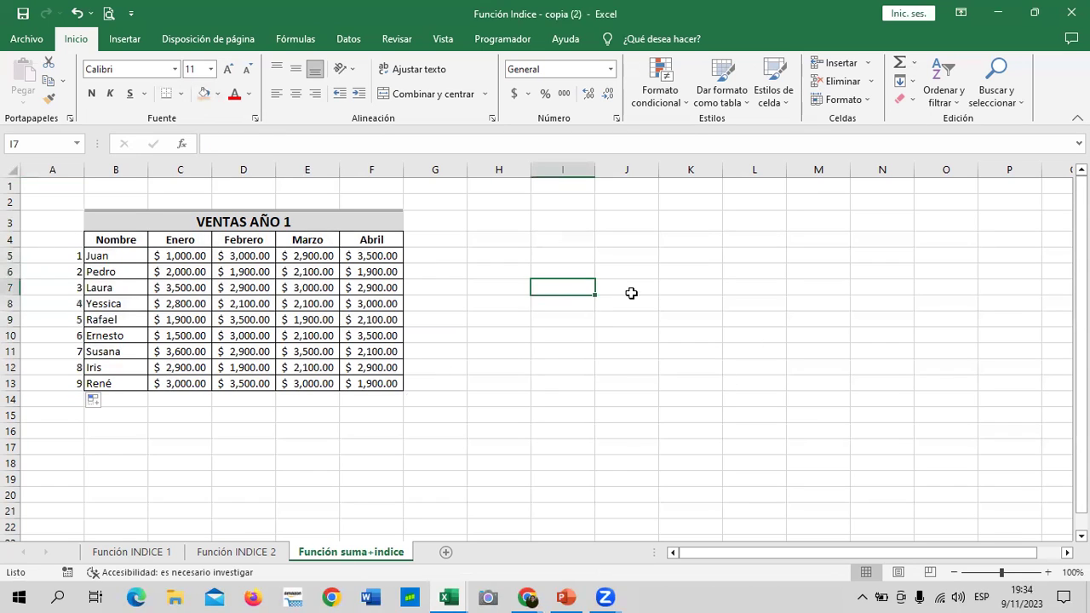
Enter the heading NUMERO DEL VENDEDOR in J4 and widen column J to fit it.
{"action": "left_click", "coordinate": [573, 240]}
{"action": "left_click", "coordinate": [572, 221]}
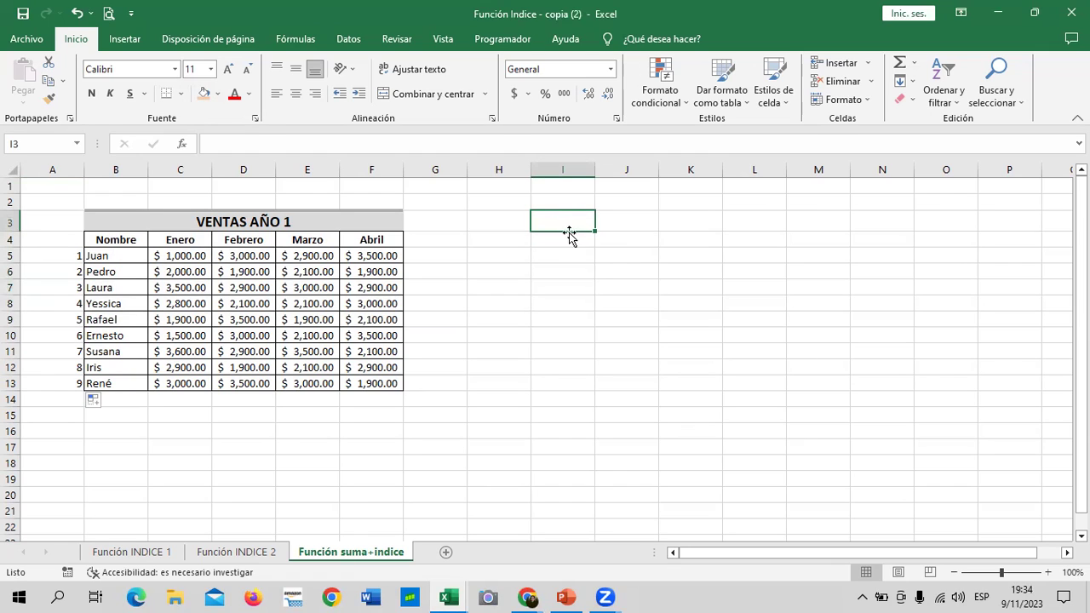
{"action": "left_click", "coordinate": [589, 239]}
{"action": "left_click", "coordinate": [615, 239]}
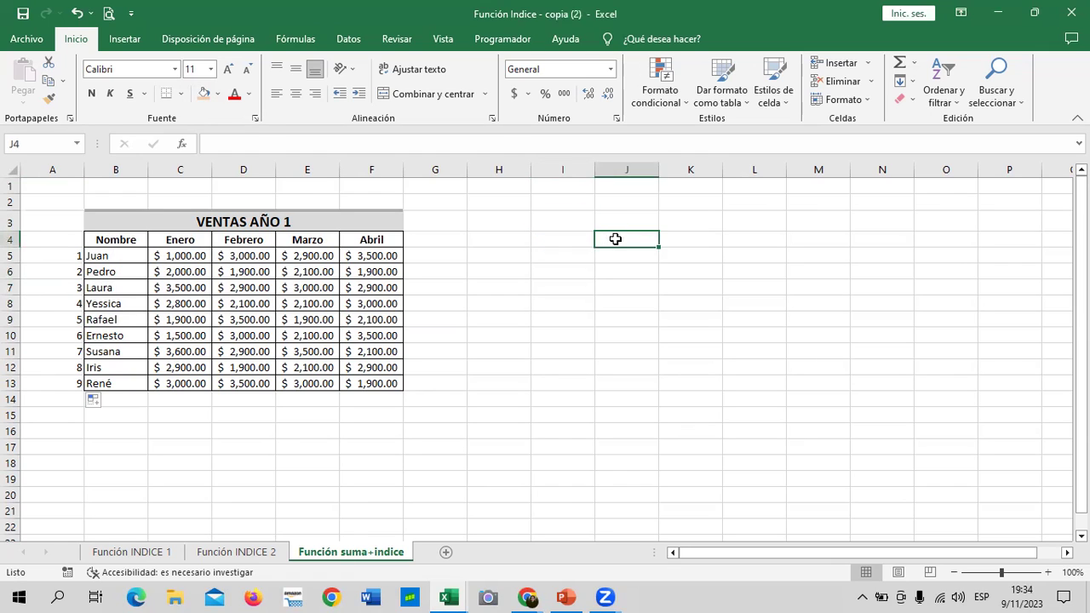
{"action": "left_click", "coordinate": [563, 239]}
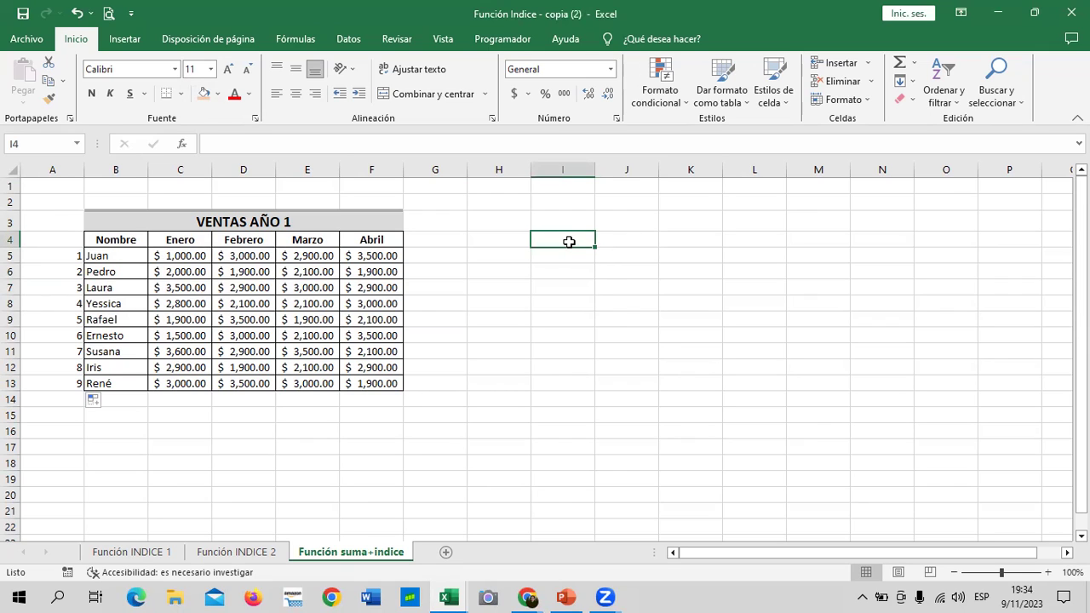
{"action": "mouse_move", "coordinate": [570, 240]}
{"action": "left_mouse_down"}
{"action": "mouse_move", "coordinate": [711, 241]}
{"action": "mouse_move", "coordinate": [644, 237]}
{"action": "left_mouse_up"}
{"action": "left_click", "coordinate": [630, 239]}
{"action": "type", "text": "numero"}
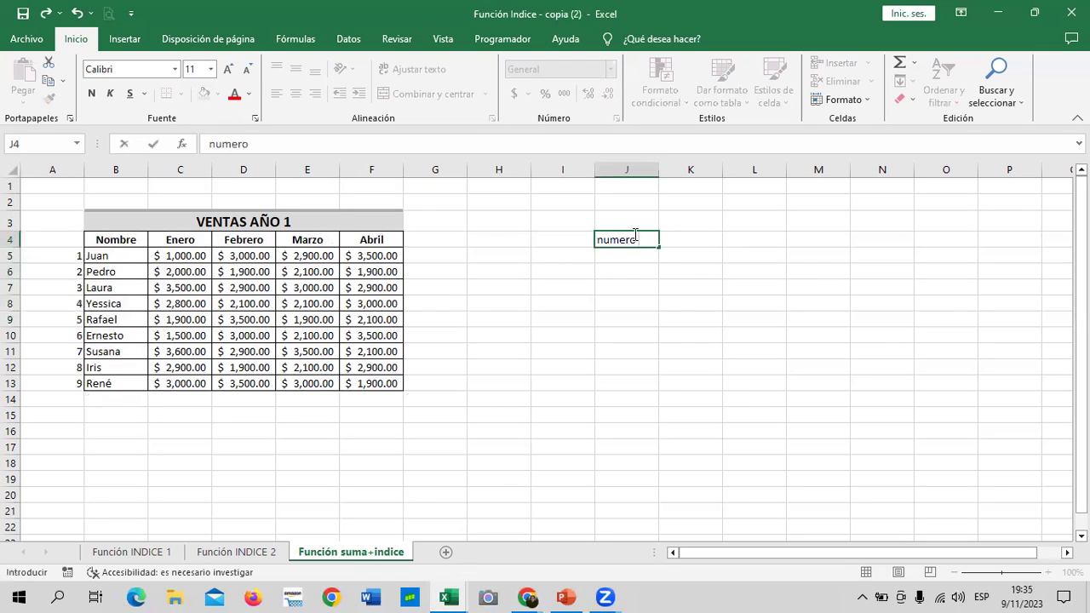
{"action": "key", "text": "Caps_Lock"}
{"action": "key", "text": "BackSpace"}
{"action": "key", "text": "BackSpace"}
{"action": "key", "text": "BackSpace"}
{"action": "type", "text": "NUMERO DEL VENDED"}
{"action": "key", "text": "Return"}
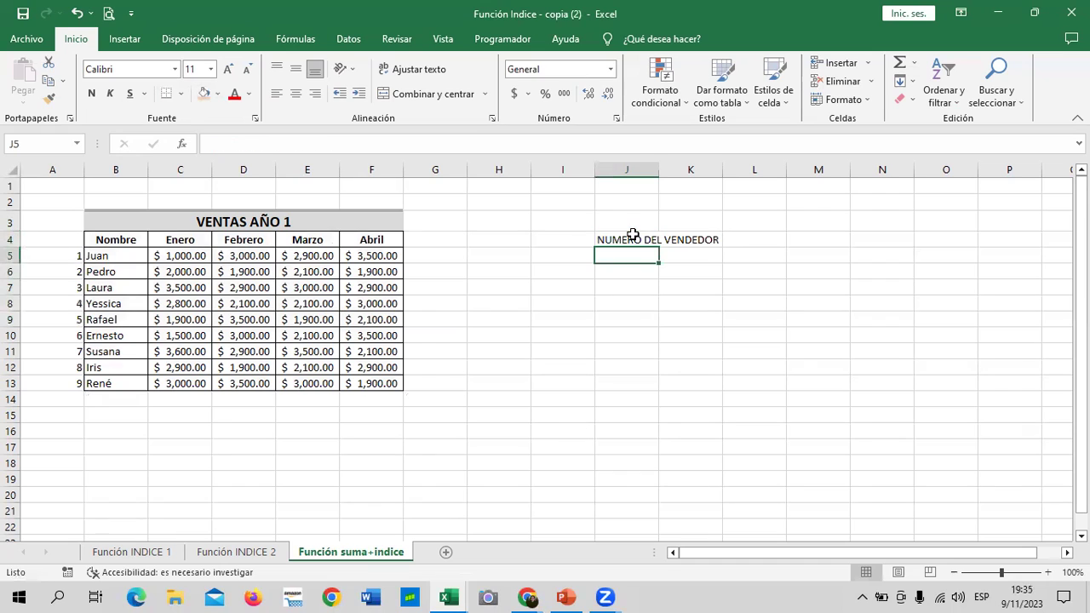
{"action": "left_click_drag", "start_coordinate": [659, 170], "coordinate": [729, 172]}
Give I4:K4 the green Énfasis6 cell style and add All Borders to I4:K5.
{"action": "left_click_drag", "start_coordinate": [587, 240], "coordinate": [761, 239]}
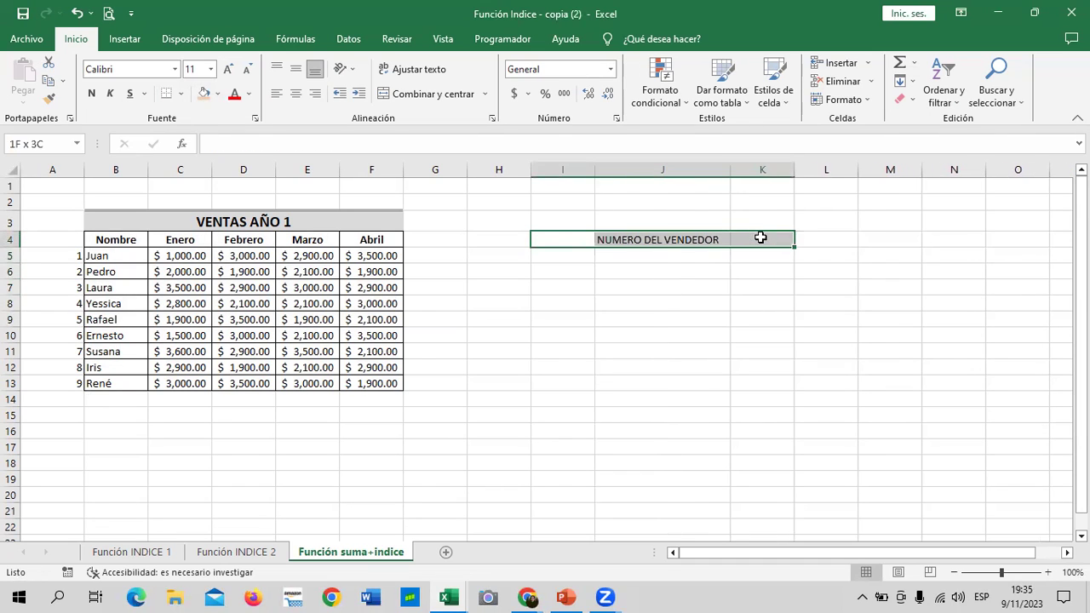
{"action": "left_click", "coordinate": [773, 96]}
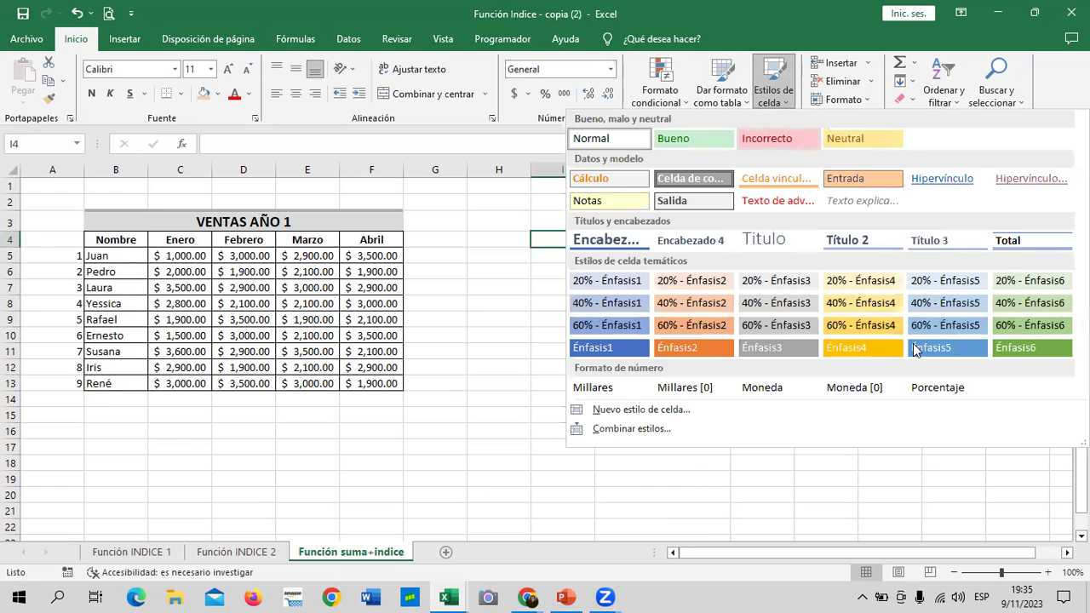
{"action": "left_click", "coordinate": [1015, 340]}
{"action": "left_click_drag", "start_coordinate": [572, 241], "coordinate": [749, 252]}
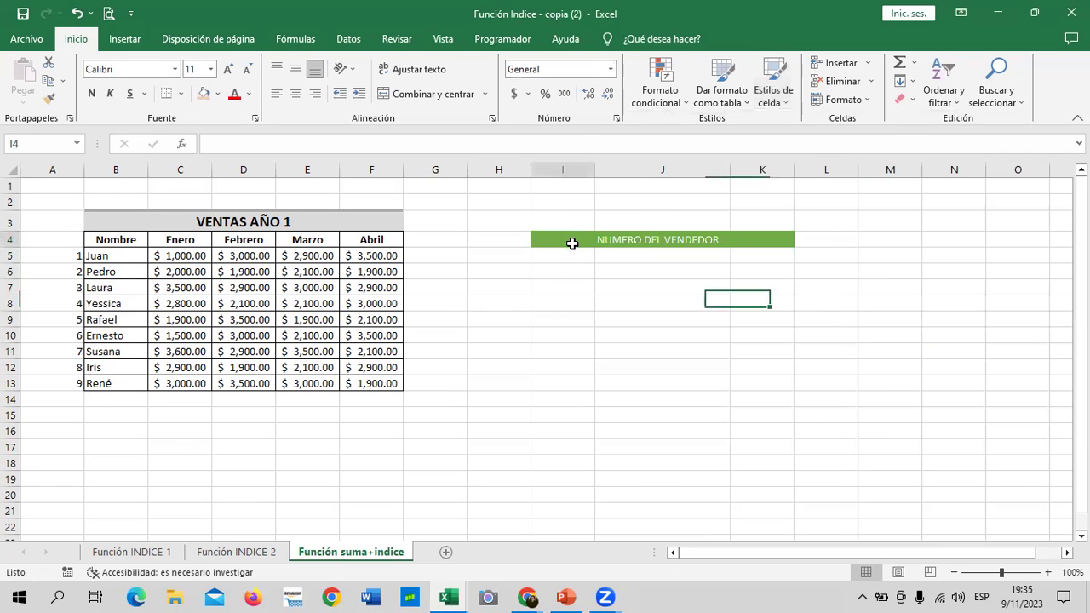
{"action": "left_click", "coordinate": [180, 93]}
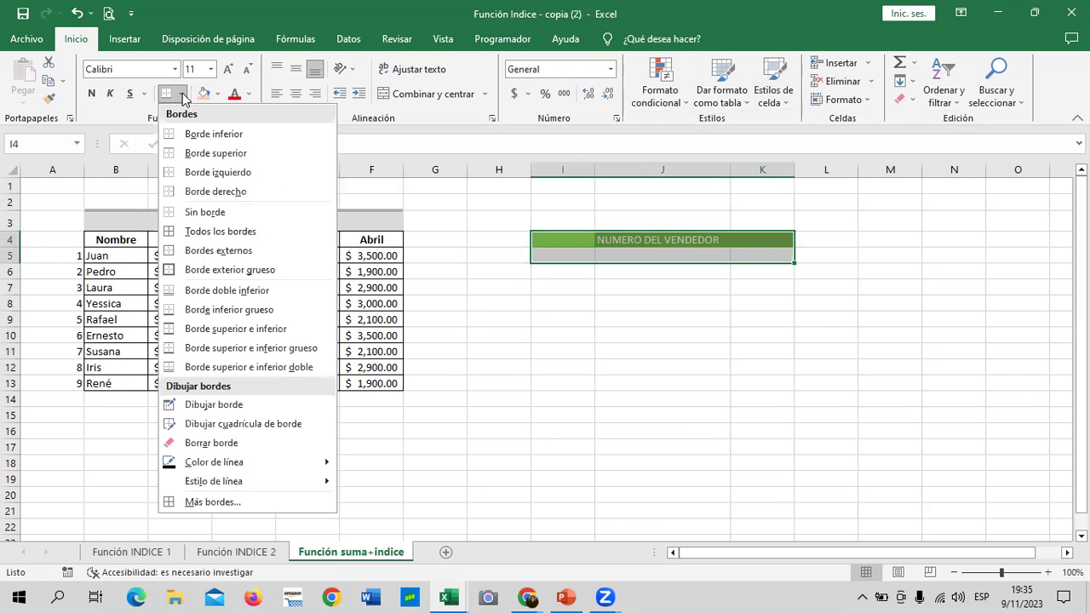
{"action": "left_click", "coordinate": [207, 232]}
{"action": "left_click", "coordinate": [637, 380]}
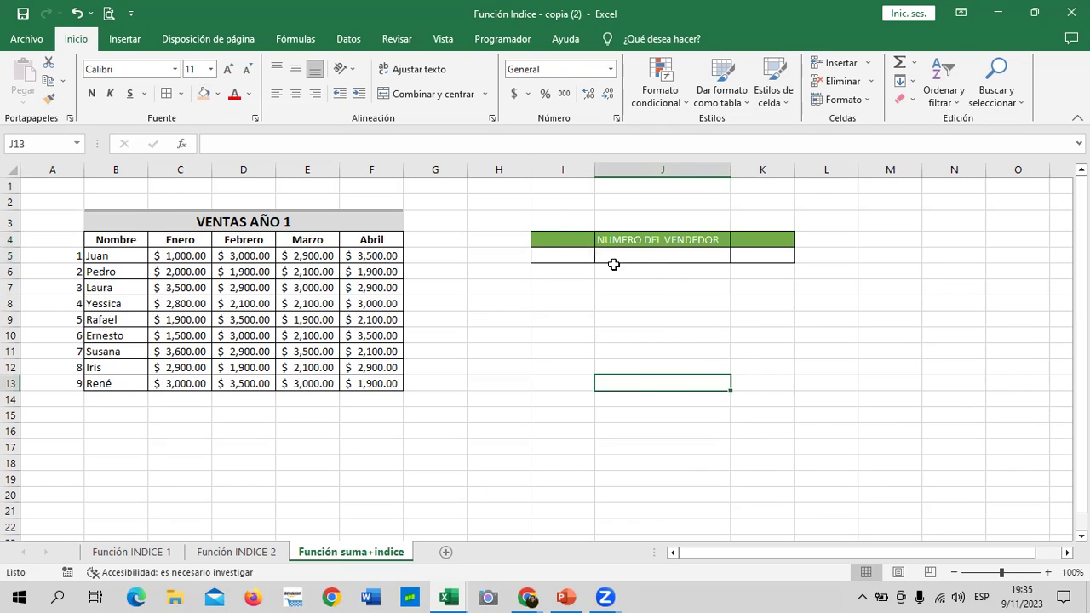
Label cell J5 TOTAL VENTAS.
{"action": "left_click", "coordinate": [555, 241]}
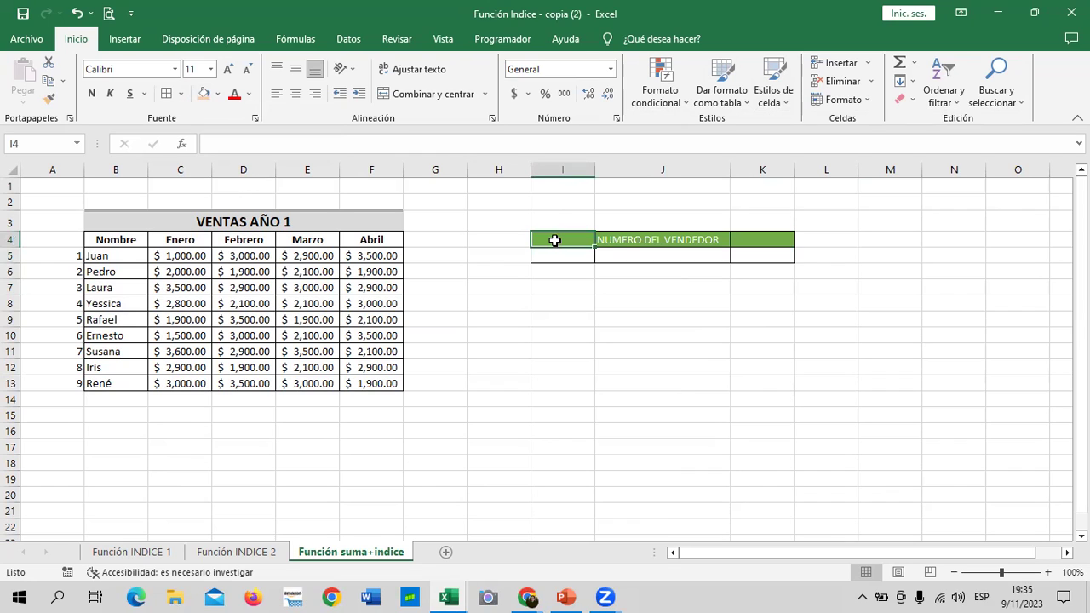
{"action": "left_click", "coordinate": [627, 256]}
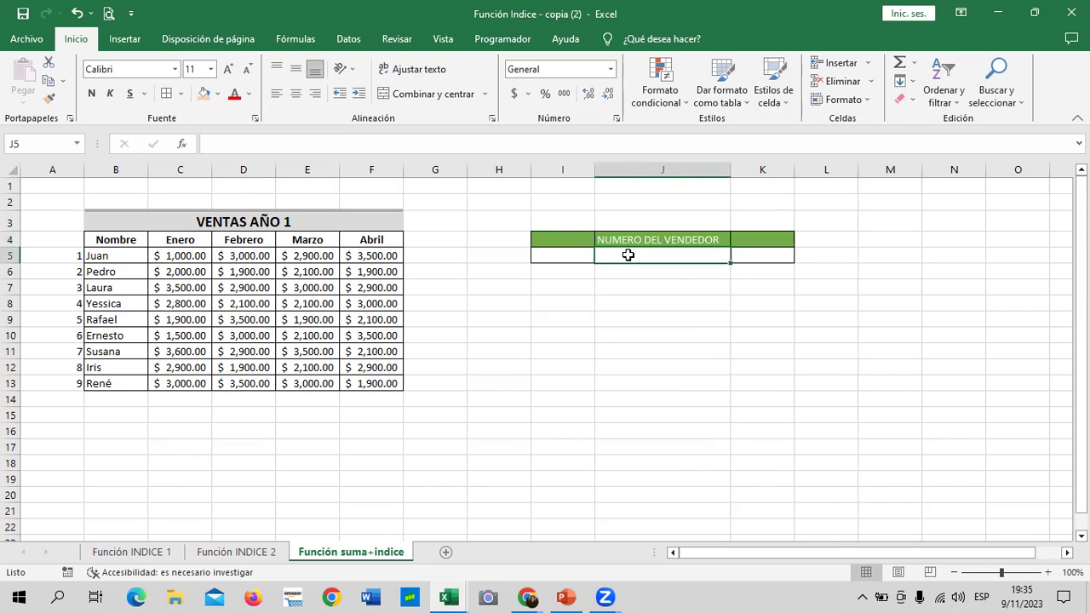
{"action": "type", "text": "TOTAL VENTAS"}
{"action": "key", "text": "Tab"}
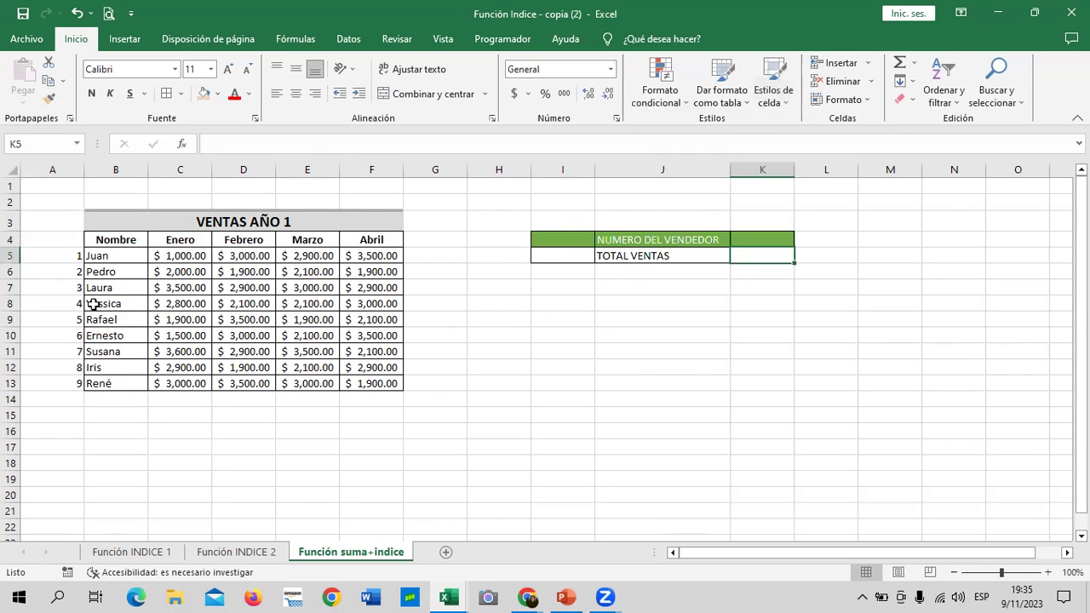
Widen column K and type NOMBRE DEL VENDEDOR into K4.
{"action": "left_click", "coordinate": [100, 254]}
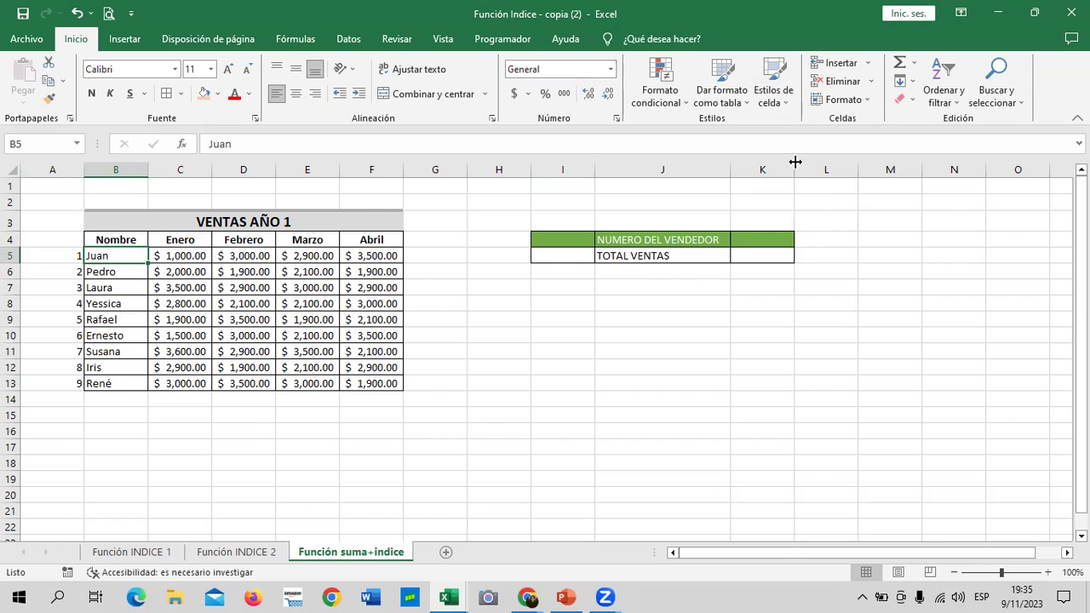
{"action": "left_click_drag", "start_coordinate": [794, 162], "coordinate": [889, 162]}
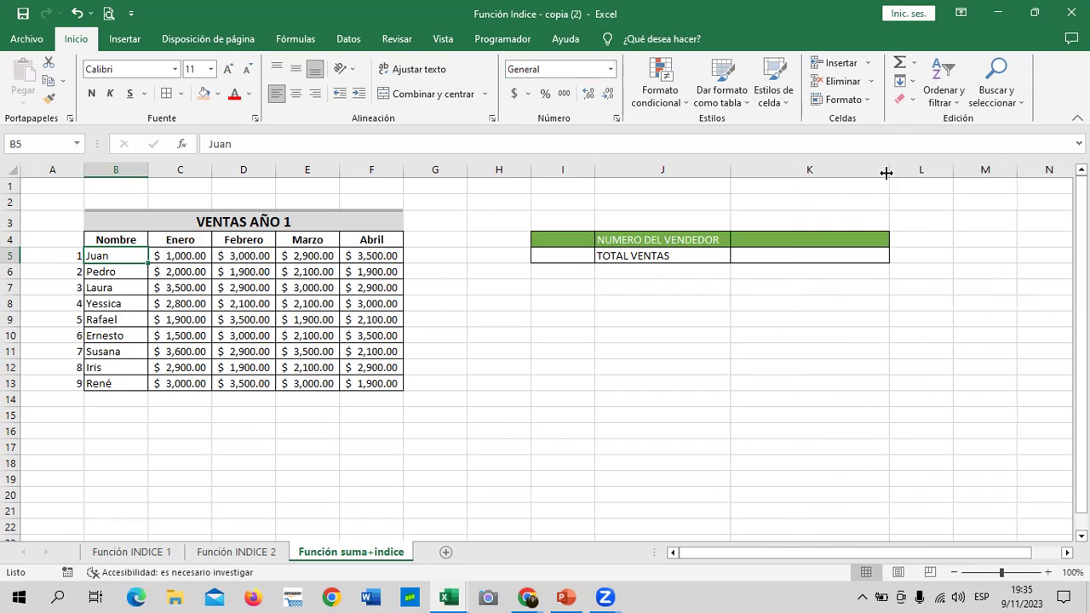
{"action": "left_click", "coordinate": [820, 236]}
{"action": "type", "text": "NOMBRE "}
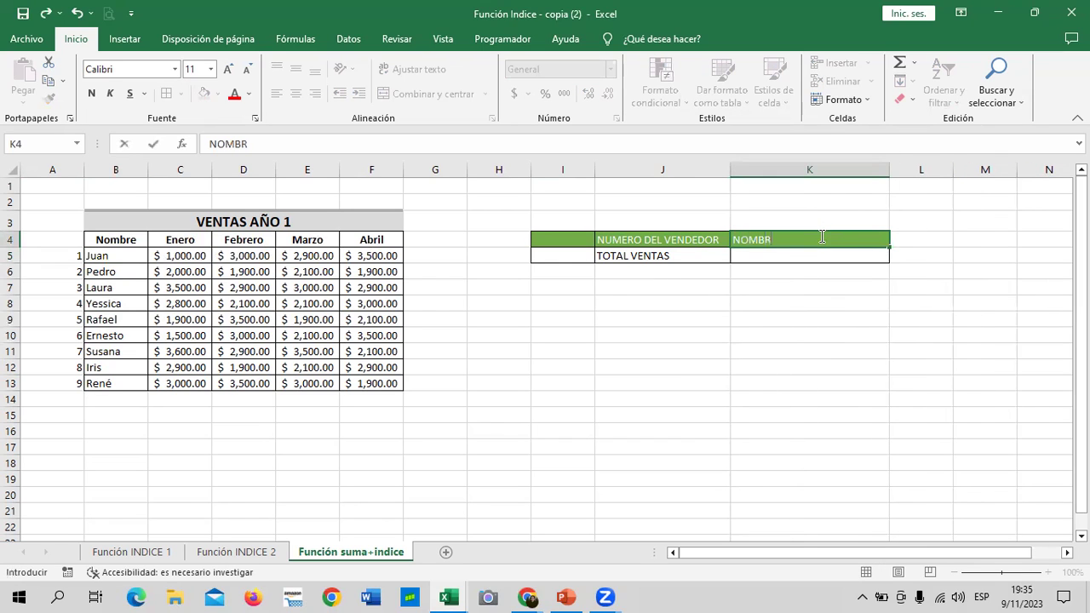
{"action": "type", "text": "DEL VENDEDOR"}
Commit the NOMBRE DEL VENDEDOR heading in K4 and enter seller number 5 in I4.
{"action": "key", "text": "Return"}
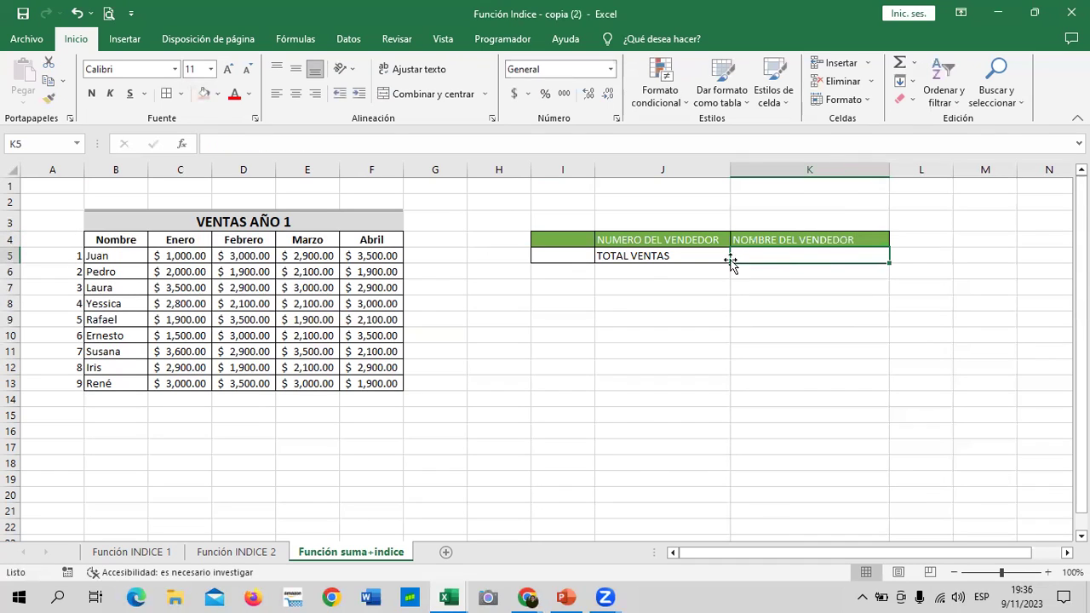
{"action": "left_click", "coordinate": [576, 241]}
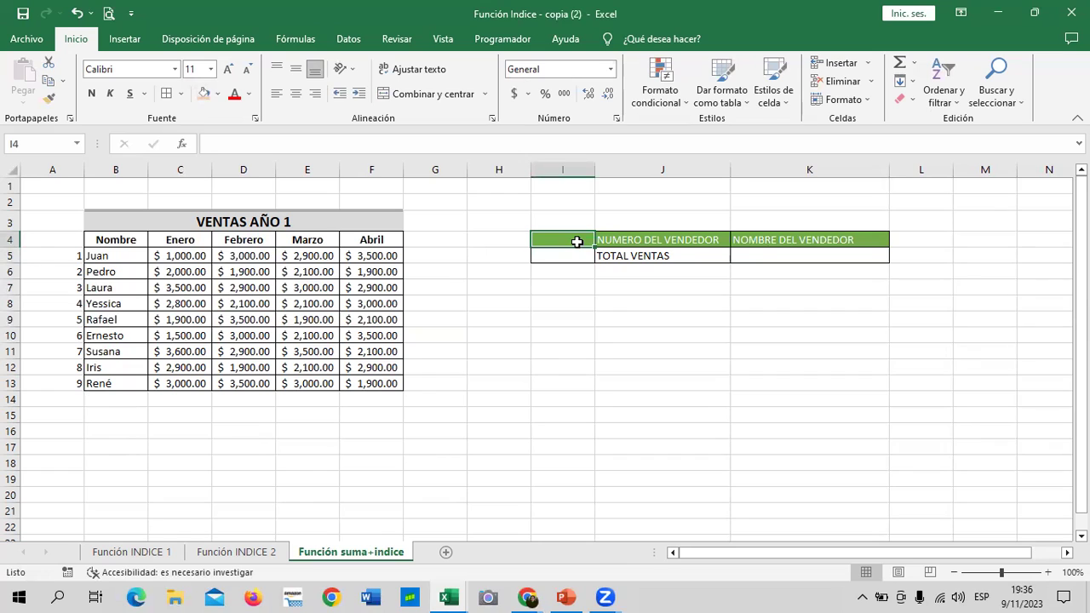
{"action": "type", "text": "5"}
{"action": "key", "text": "Return"}
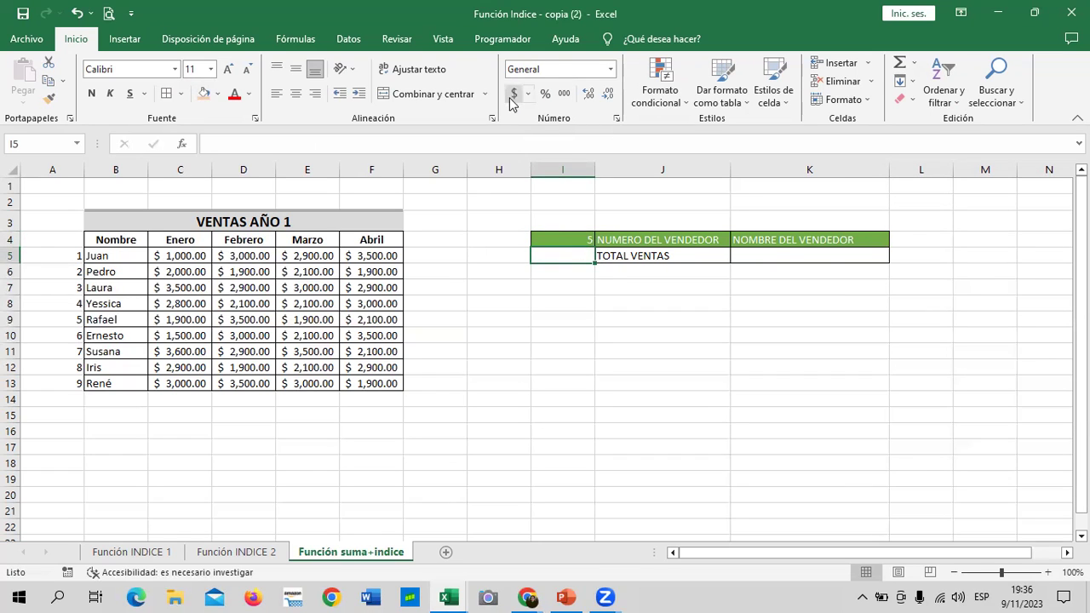
Centre the labels in J4:J5 and the K4 heading.
{"action": "left_click", "coordinate": [639, 255]}
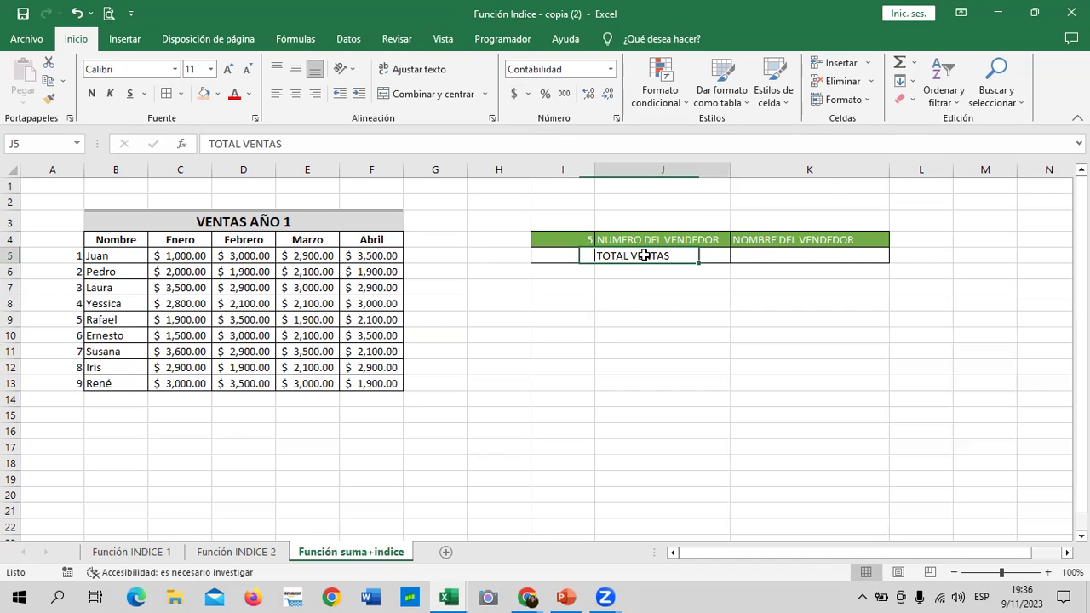
{"action": "left_click_drag", "start_coordinate": [656, 242], "coordinate": [655, 254]}
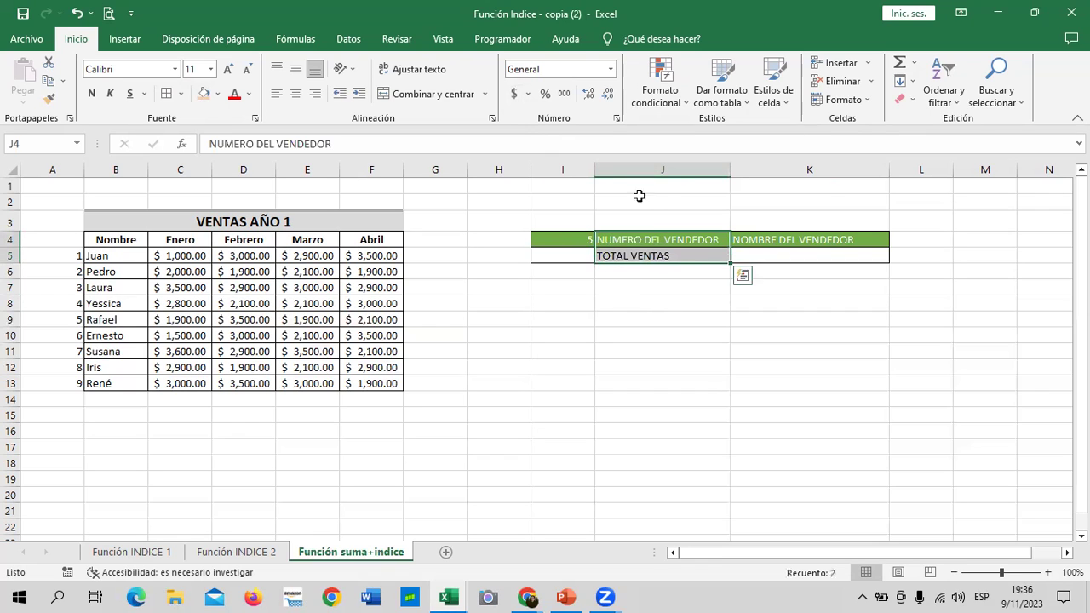
{"action": "left_click", "coordinate": [296, 94]}
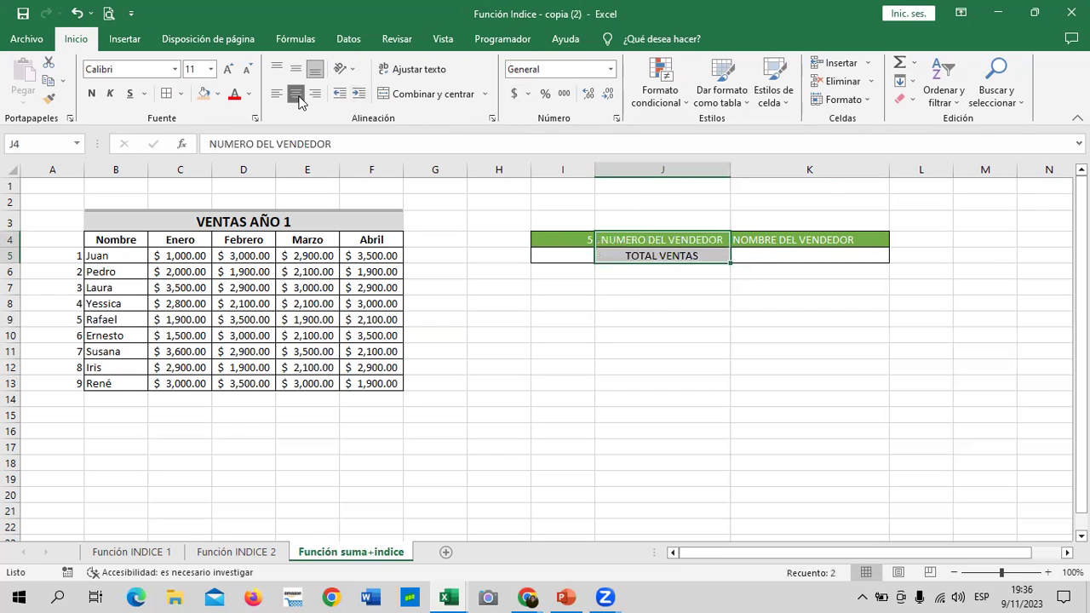
{"action": "left_click", "coordinate": [796, 255]}
{"action": "left_click", "coordinate": [792, 240]}
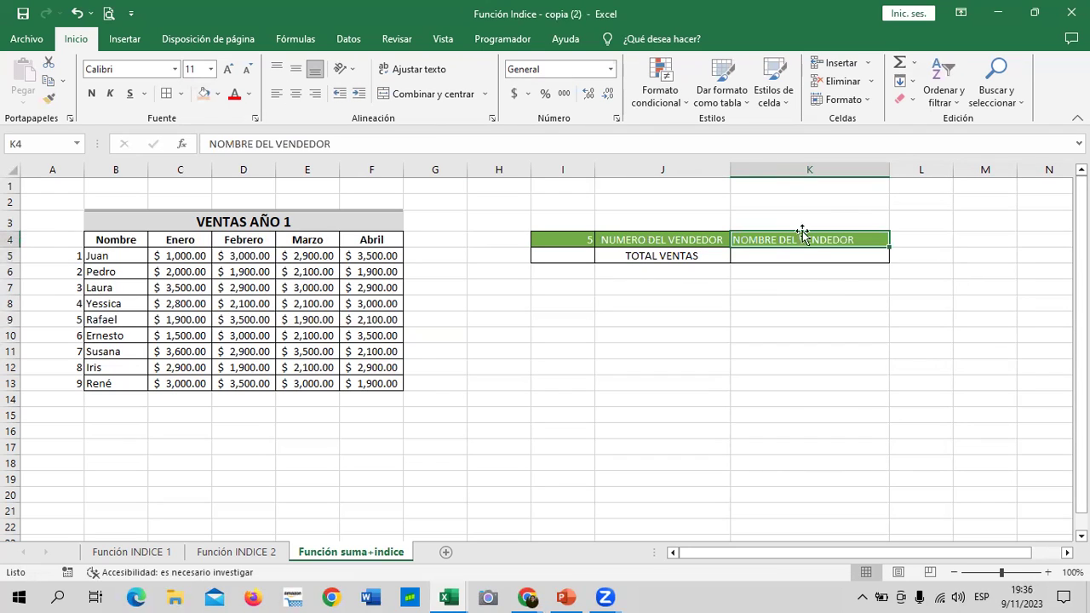
{"action": "left_click", "coordinate": [296, 95]}
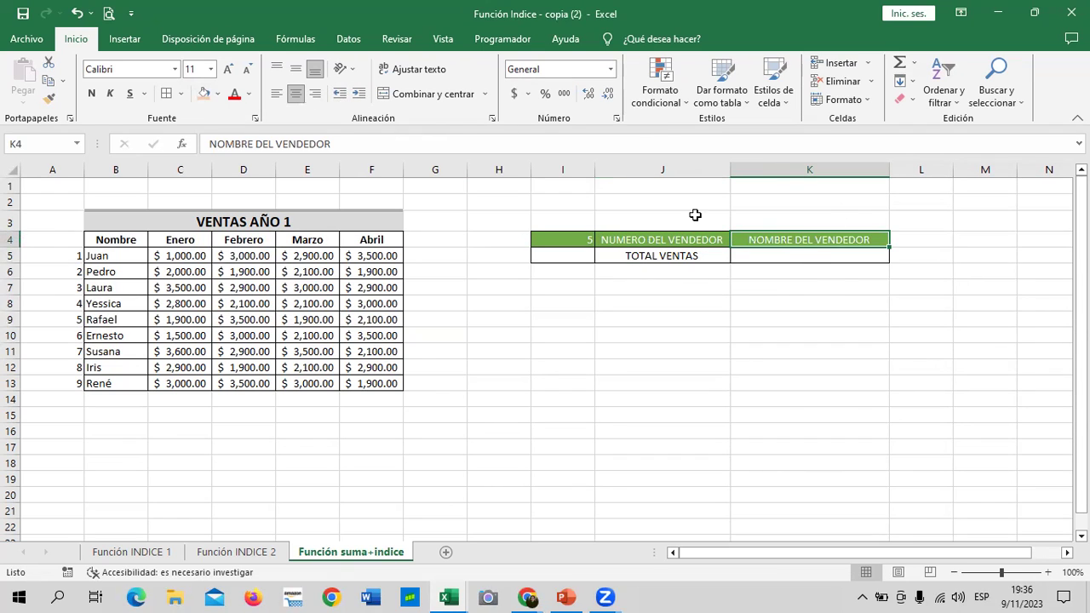
{"action": "left_click", "coordinate": [781, 253]}
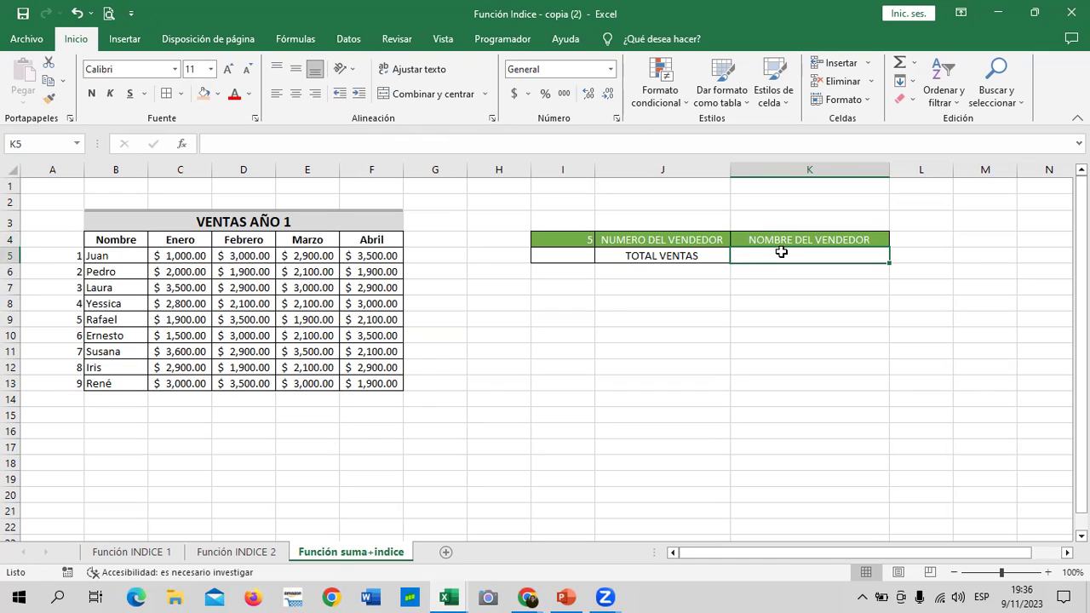
Set the I4:K5 block to font size 12 and centre the 5 in I4.
{"action": "left_click_drag", "start_coordinate": [589, 240], "coordinate": [795, 254]}
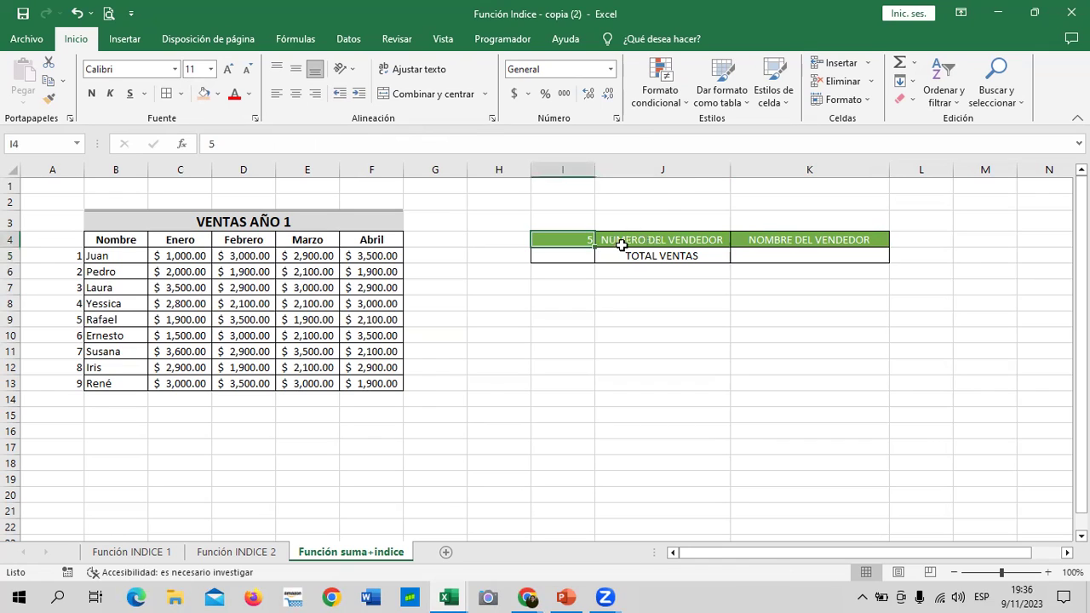
{"action": "left_click", "coordinate": [229, 71]}
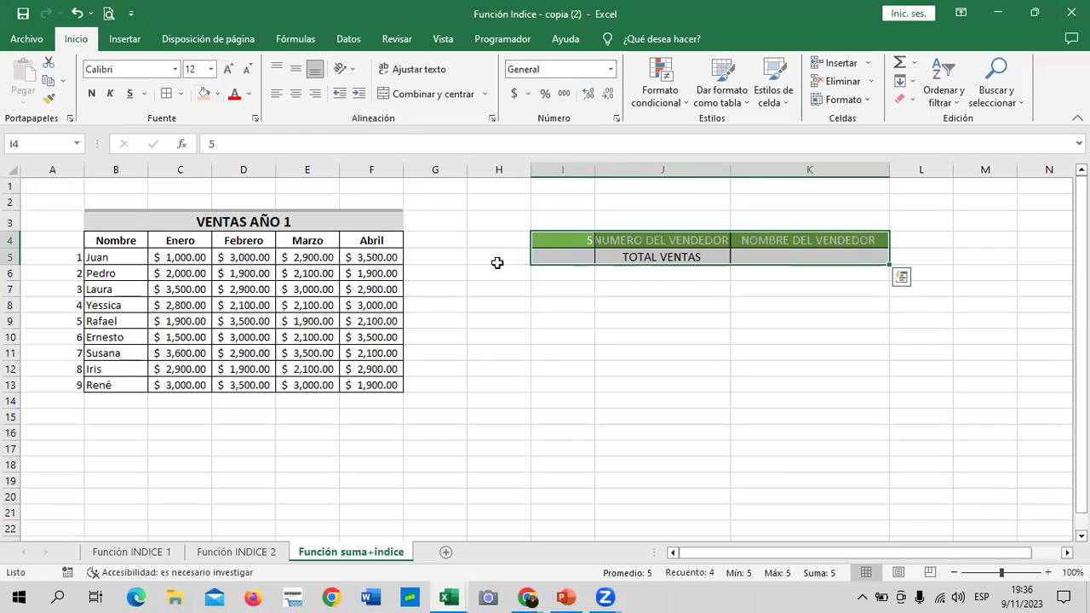
{"action": "left_click", "coordinate": [562, 305]}
{"action": "left_click", "coordinate": [561, 241]}
{"action": "left_click", "coordinate": [298, 95]}
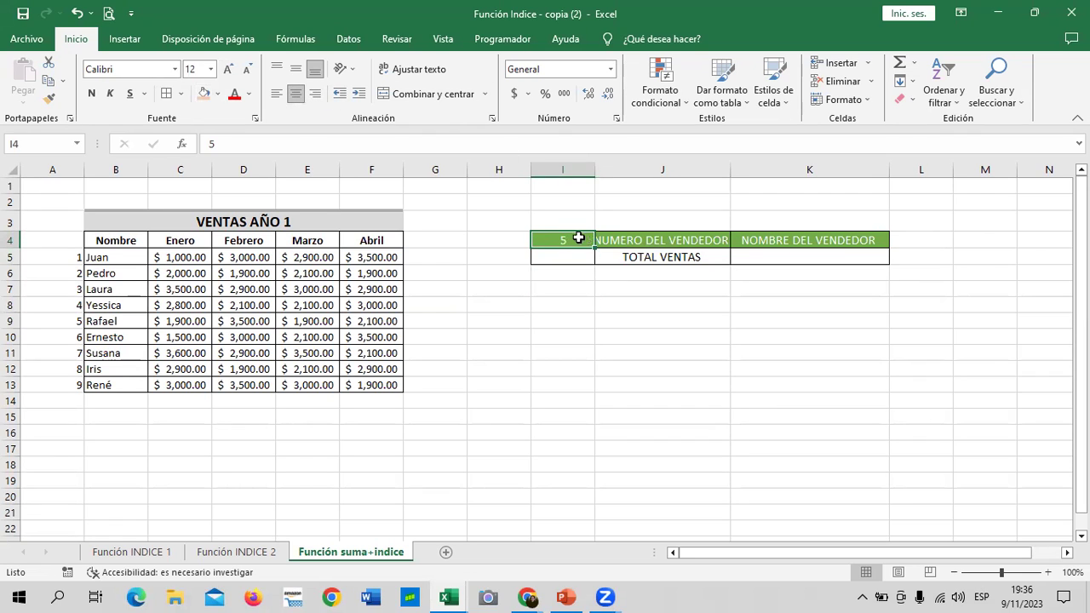
{"action": "left_click", "coordinate": [778, 260]}
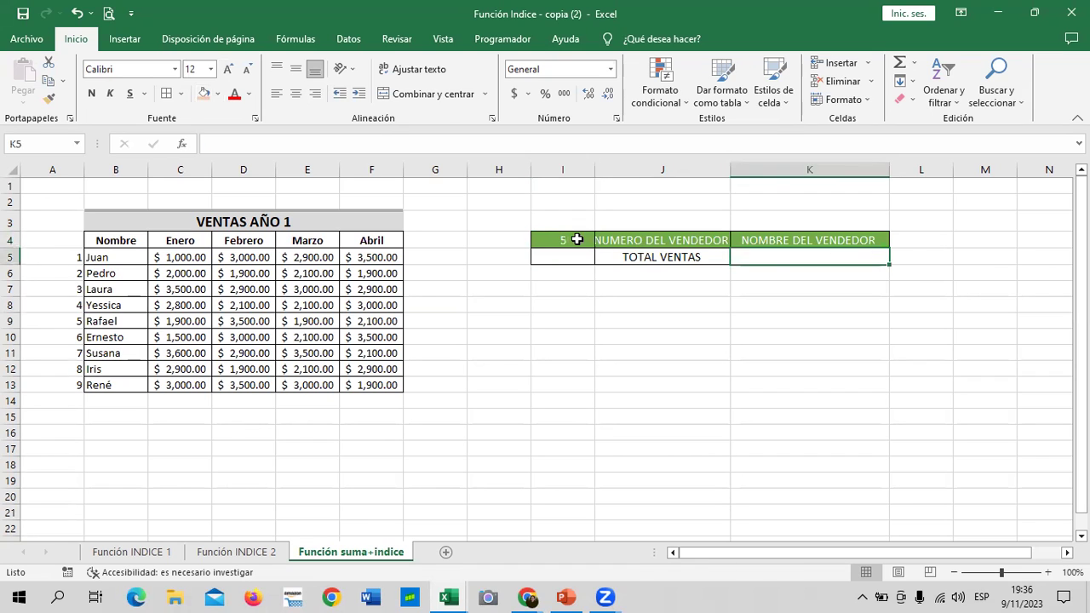
Enlarge the I4:K4 heading row to size 14 and widen columns J and K to fit.
{"action": "left_click_drag", "start_coordinate": [572, 240], "coordinate": [792, 240]}
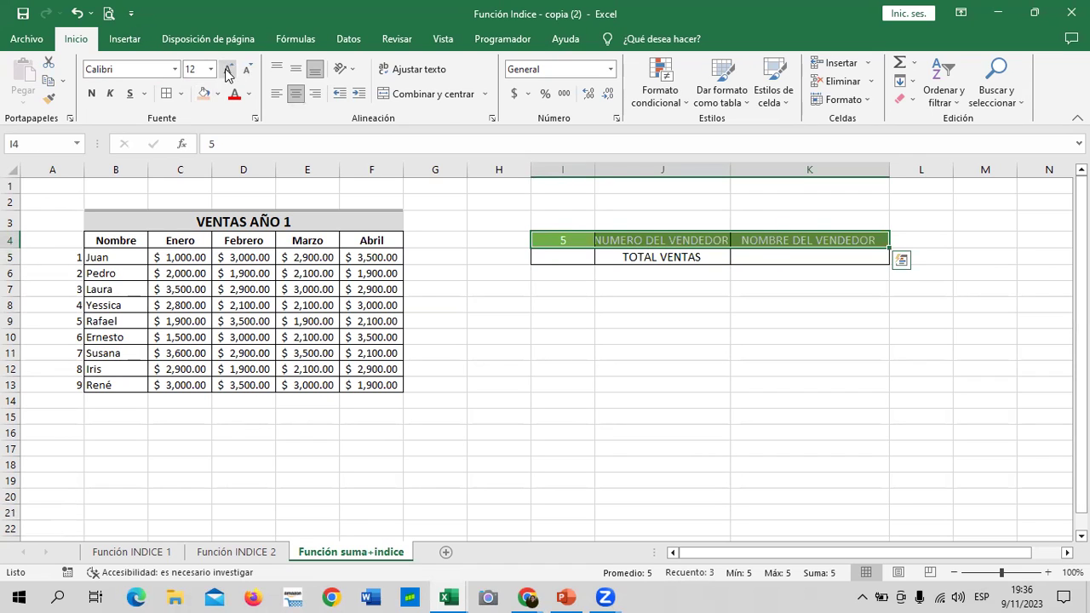
{"action": "left_click", "coordinate": [226, 68]}
{"action": "left_click_drag", "start_coordinate": [730, 171], "coordinate": [765, 171]}
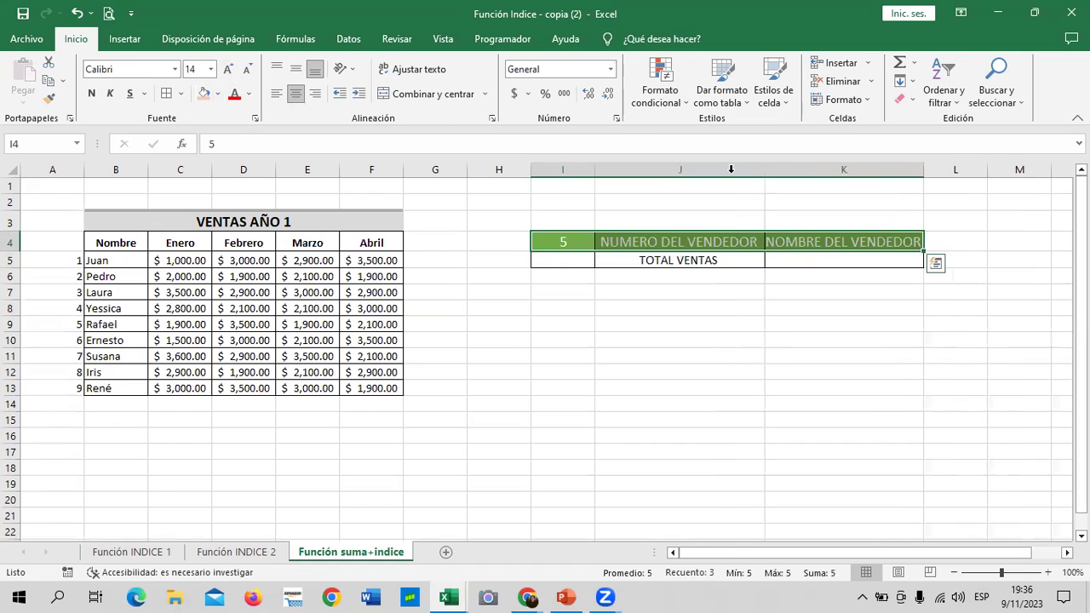
{"action": "left_click_drag", "start_coordinate": [926, 171], "coordinate": [933, 171]}
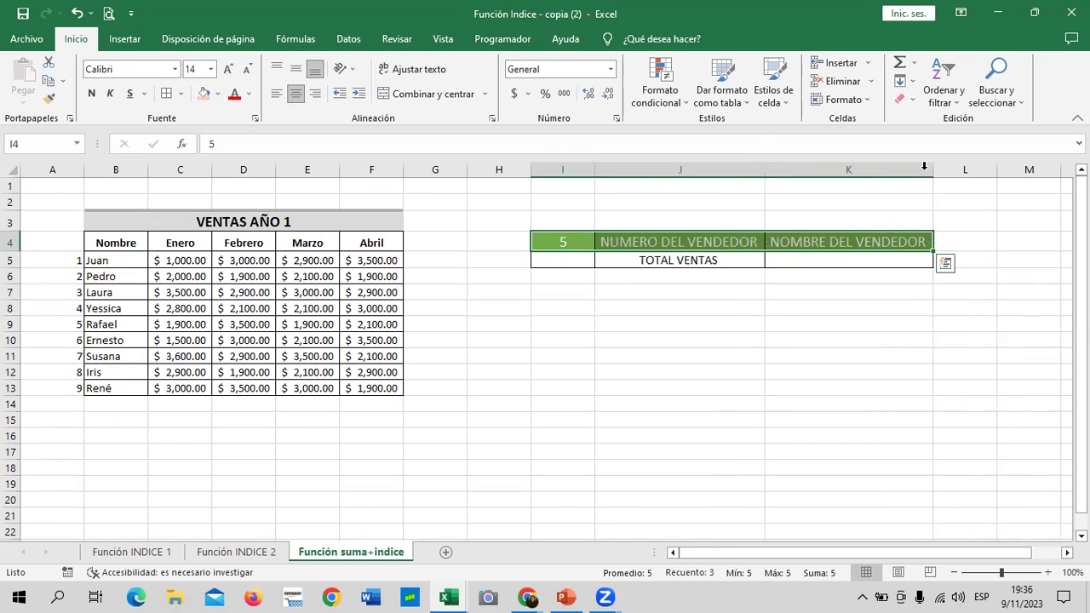
{"action": "left_click", "coordinate": [875, 256]}
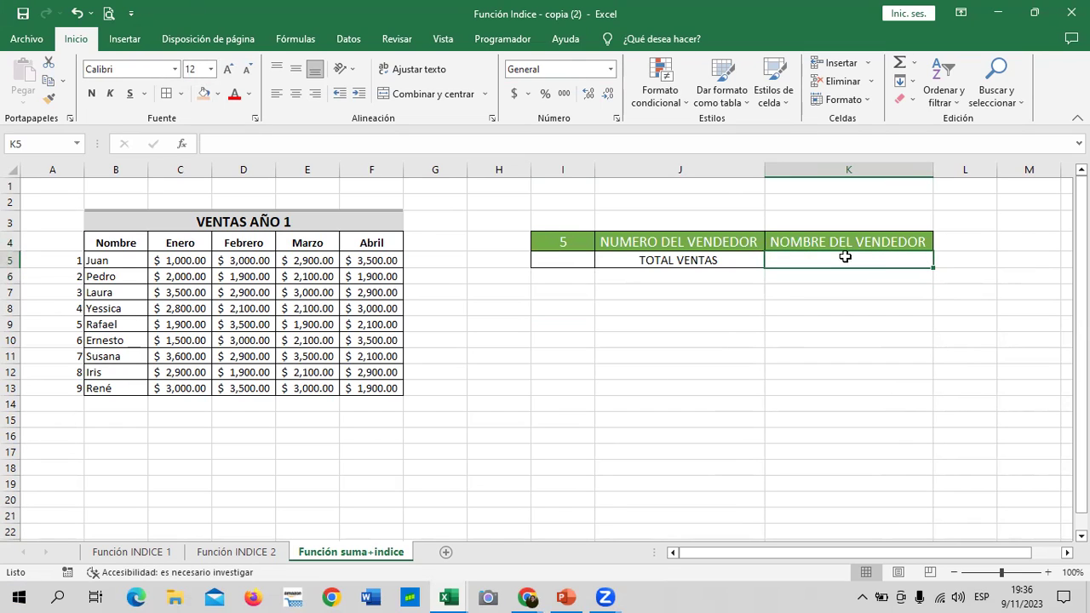
{"action": "left_click", "coordinate": [566, 259]}
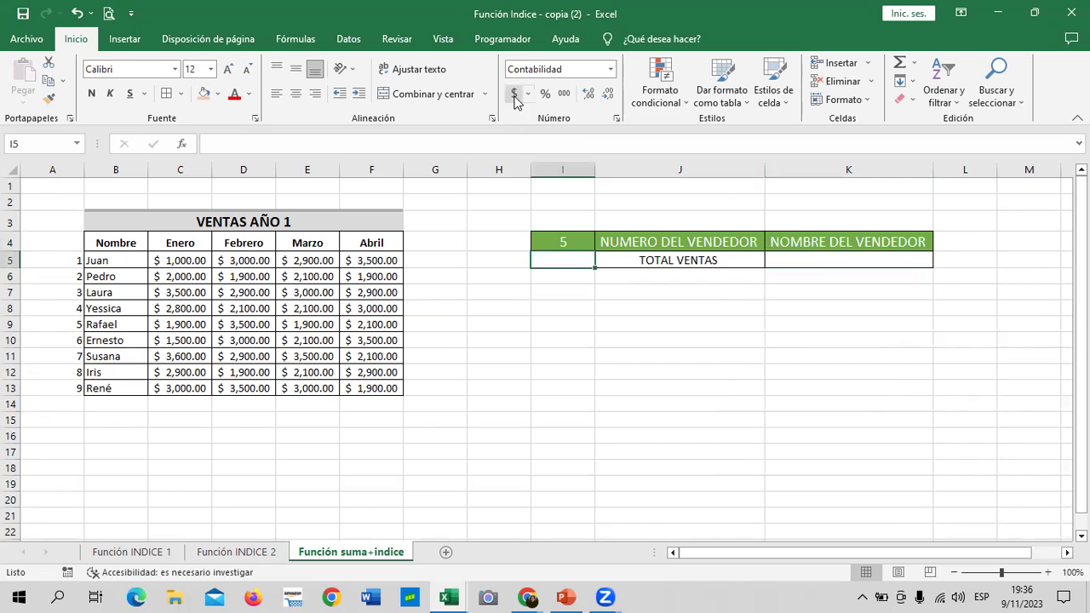
{"action": "left_click", "coordinate": [809, 259]}
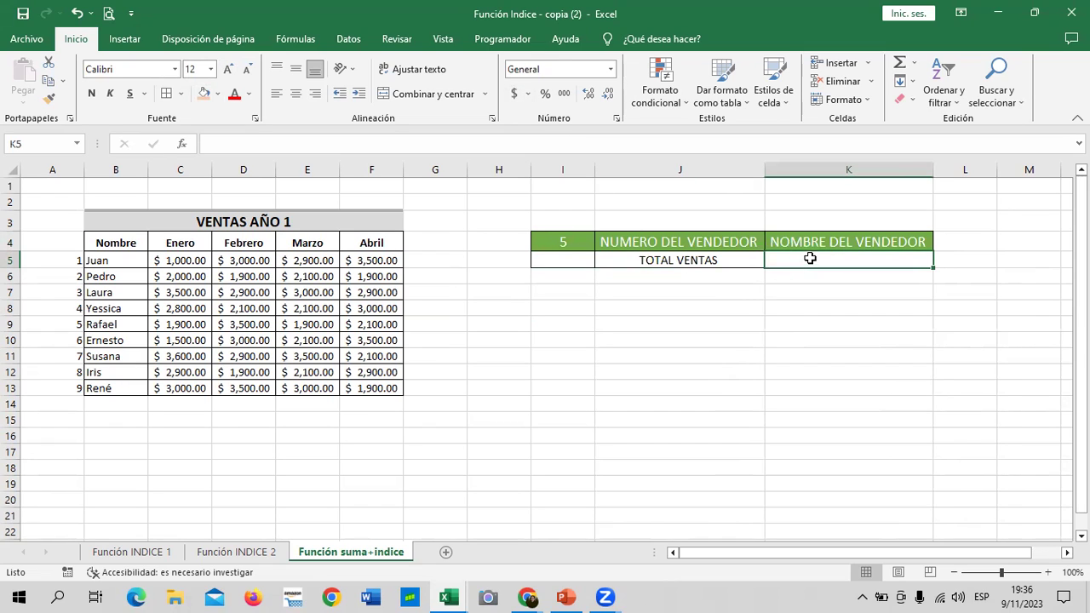
{"action": "left_click", "coordinate": [556, 243]}
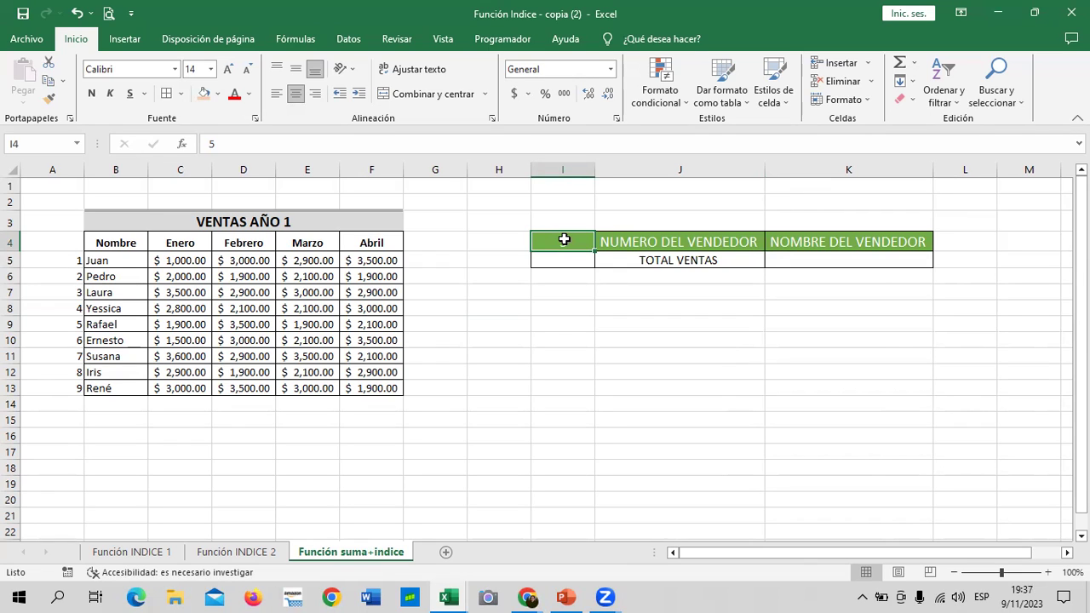
Start a BUSCARV formula in K5 using I4 as the lookup value.
{"action": "left_click", "coordinate": [883, 260]}
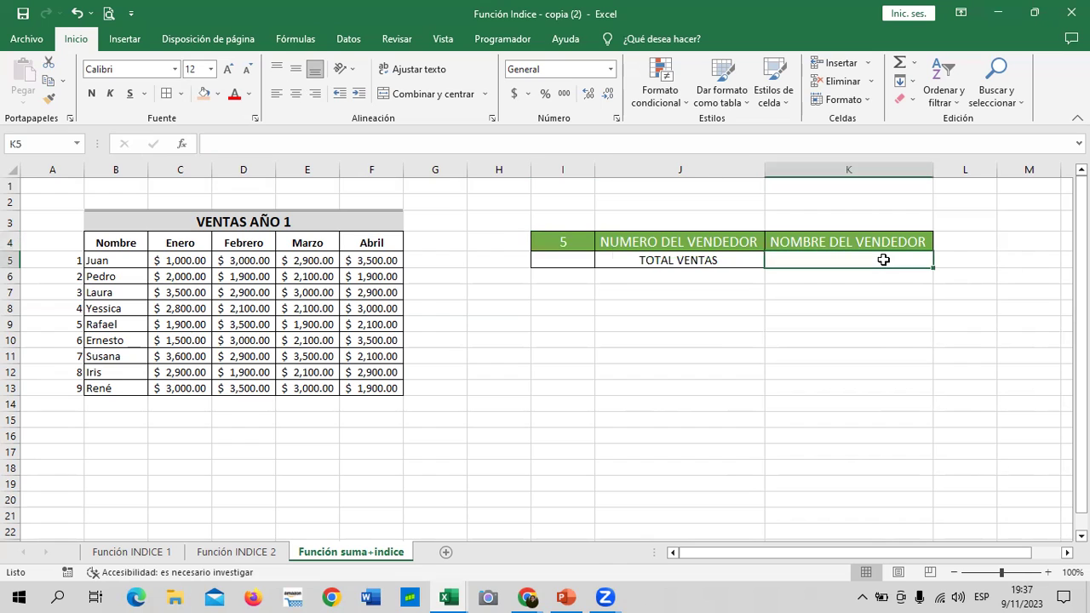
{"action": "type", "text": "=BUSCAR"}
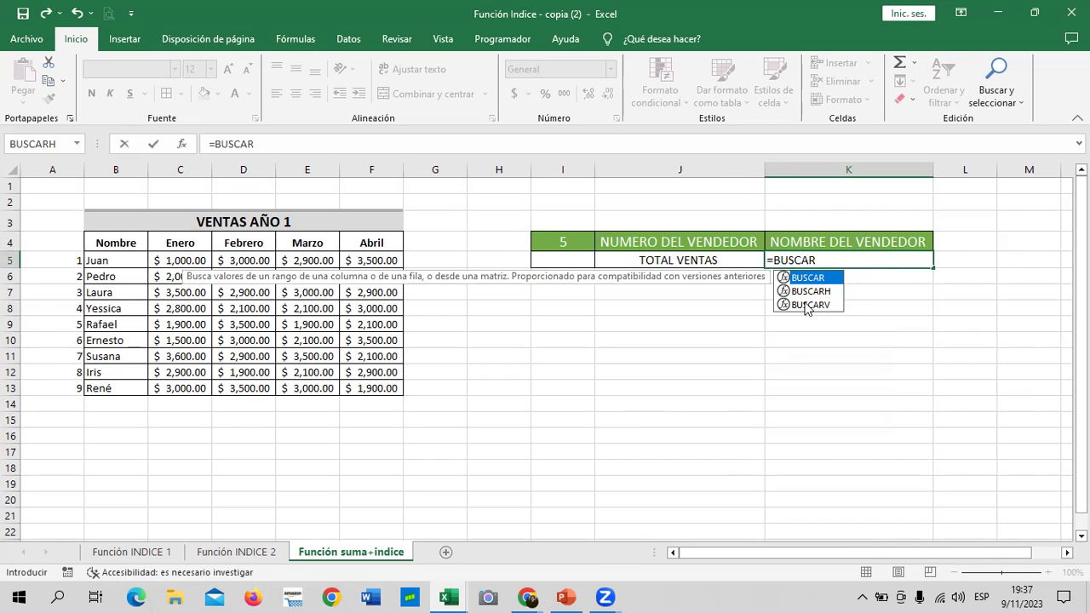
{"action": "double_click", "coordinate": [805, 302]}
{"action": "left_click", "coordinate": [574, 243]}
{"action": "type", "text": ";"}
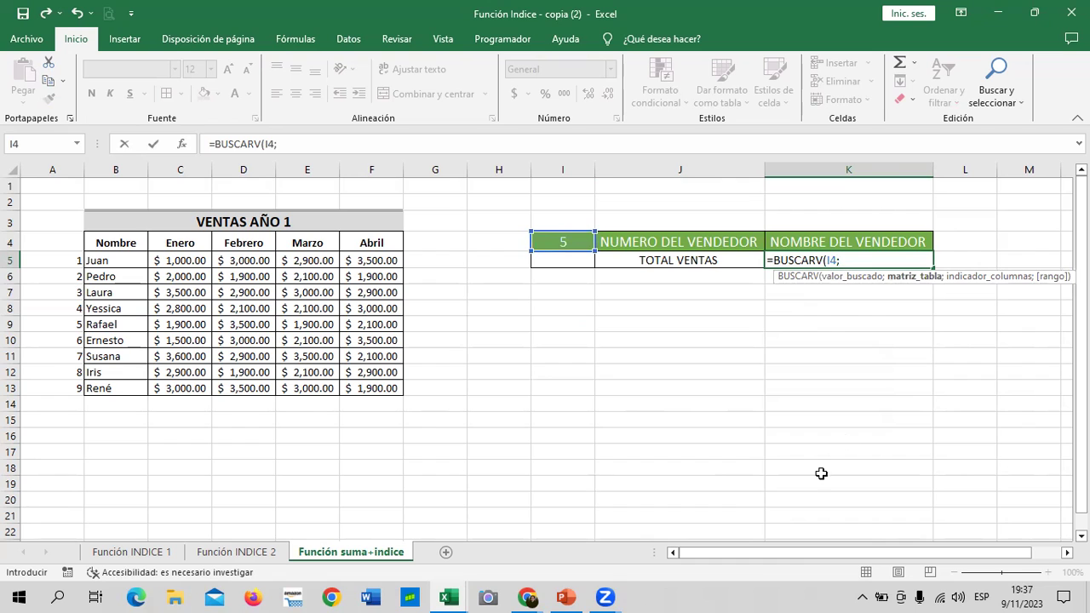
{"action": "left_click_drag", "start_coordinate": [56, 260], "coordinate": [121, 385]}
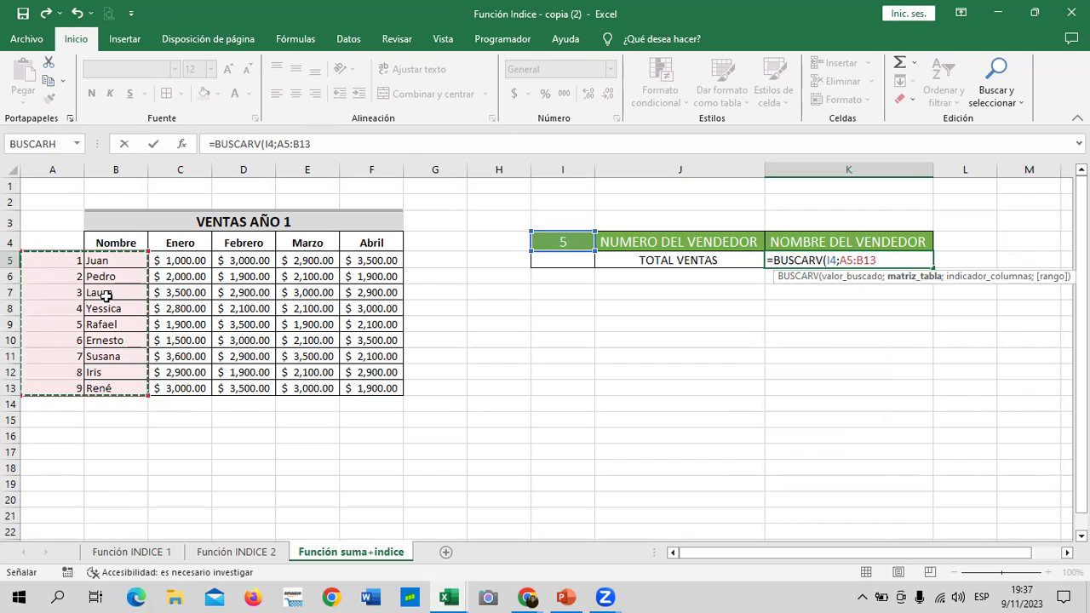
Change the table range to A5:F13 and finish =BUSCARV(I4;A5:F13;2;VERDADERO) in K5.
{"action": "left_click", "coordinate": [392, 143]}
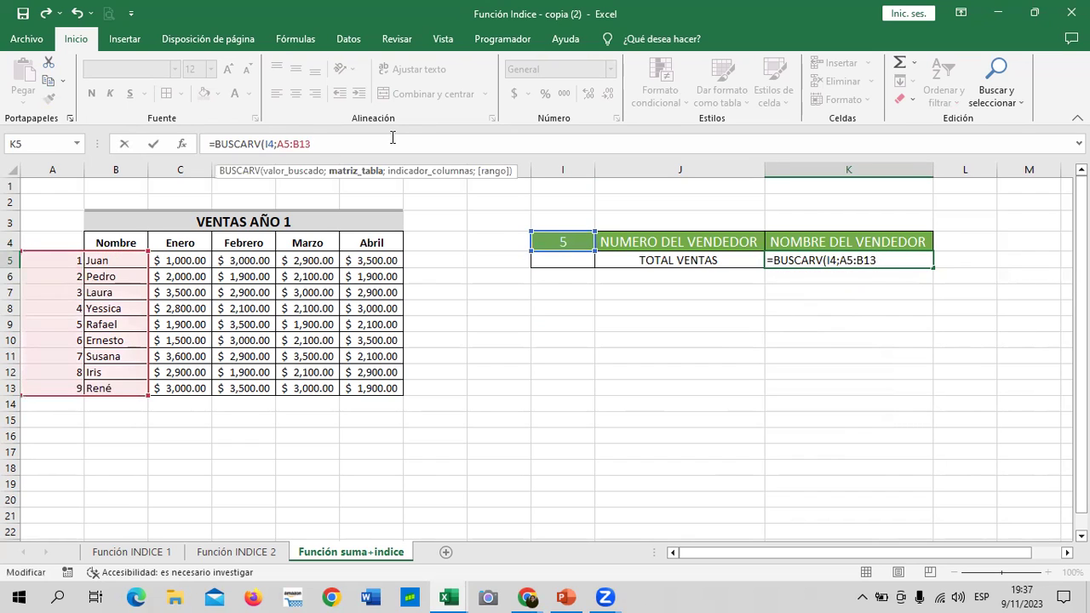
{"action": "key", "text": "BackSpace"}
{"action": "key", "text": "BackSpace"}
{"action": "key", "text": "BackSpace"}
{"action": "key", "text": "BackSpace"}
{"action": "key", "text": "BackSpace"}
{"action": "key", "text": "BackSpace"}
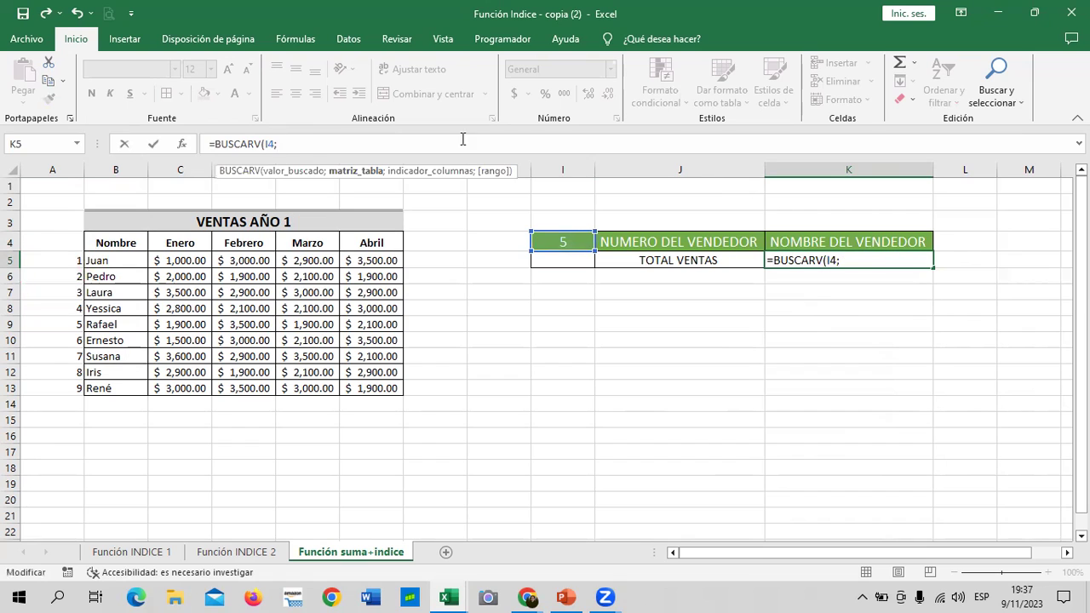
{"action": "left_click_drag", "start_coordinate": [69, 258], "coordinate": [387, 387]}
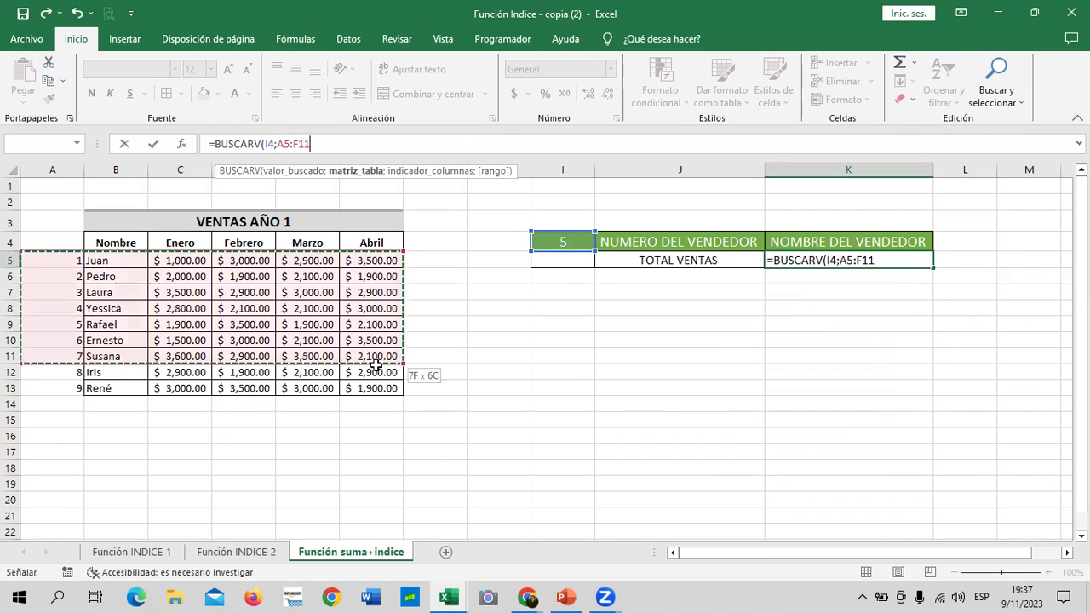
{"action": "left_click", "coordinate": [426, 143]}
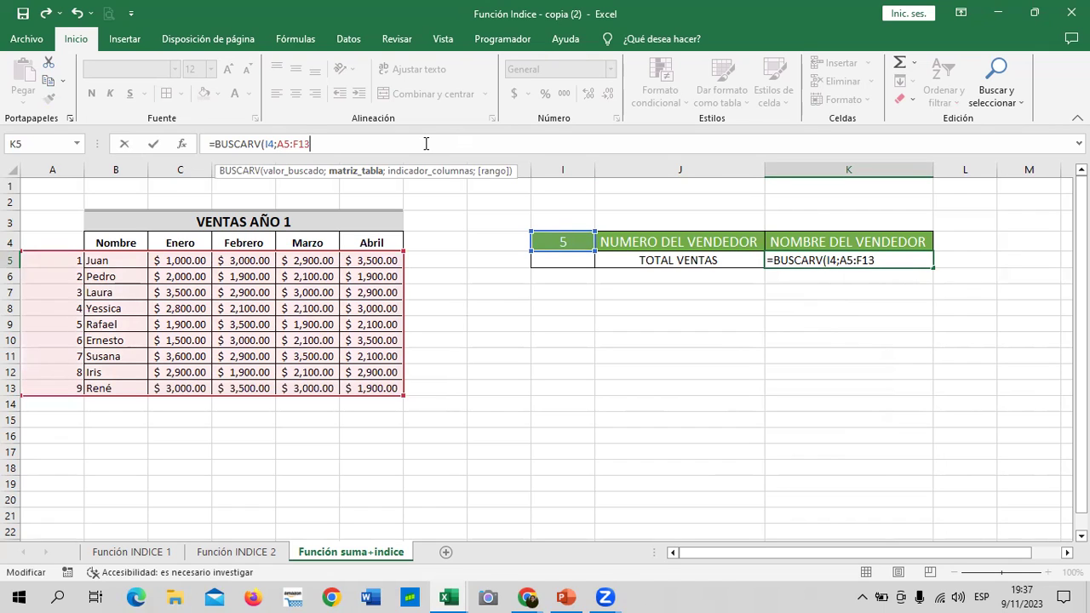
{"action": "type", "text": ";"}
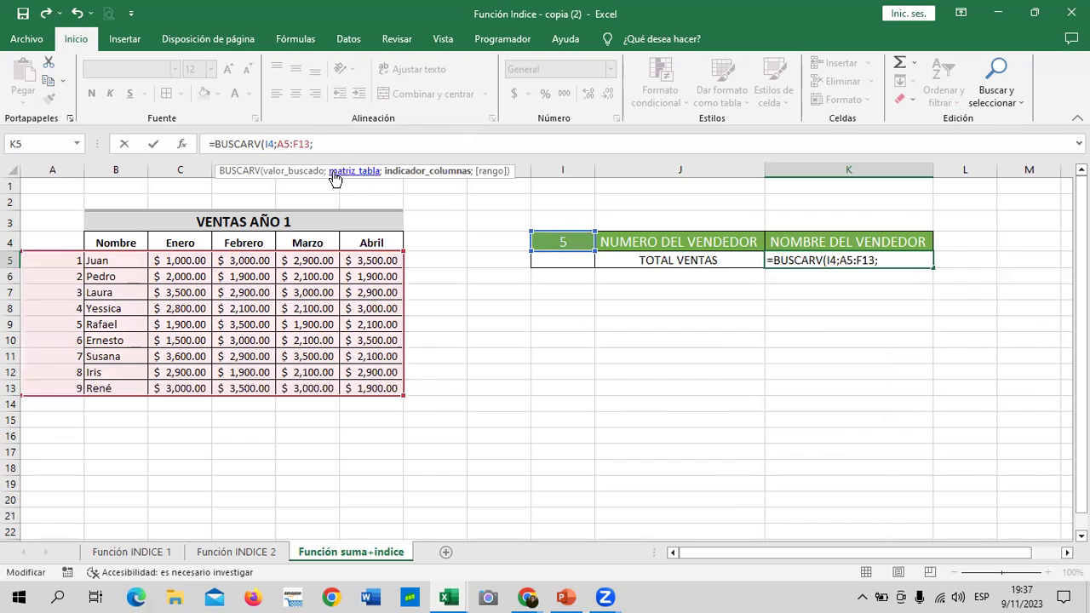
{"action": "left_click", "coordinate": [300, 174]}
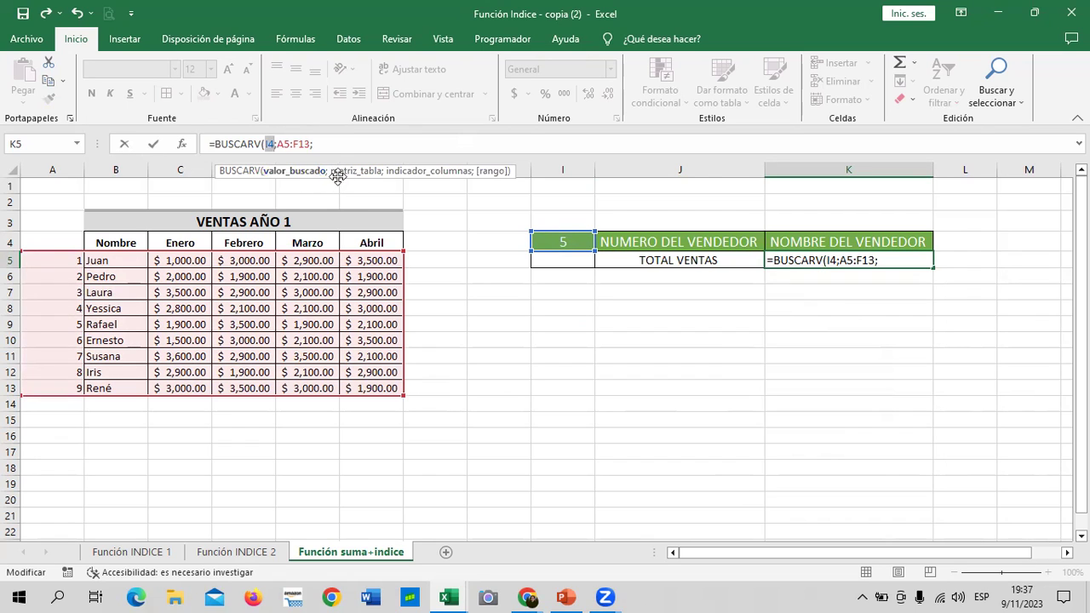
{"action": "left_click", "coordinate": [354, 173]}
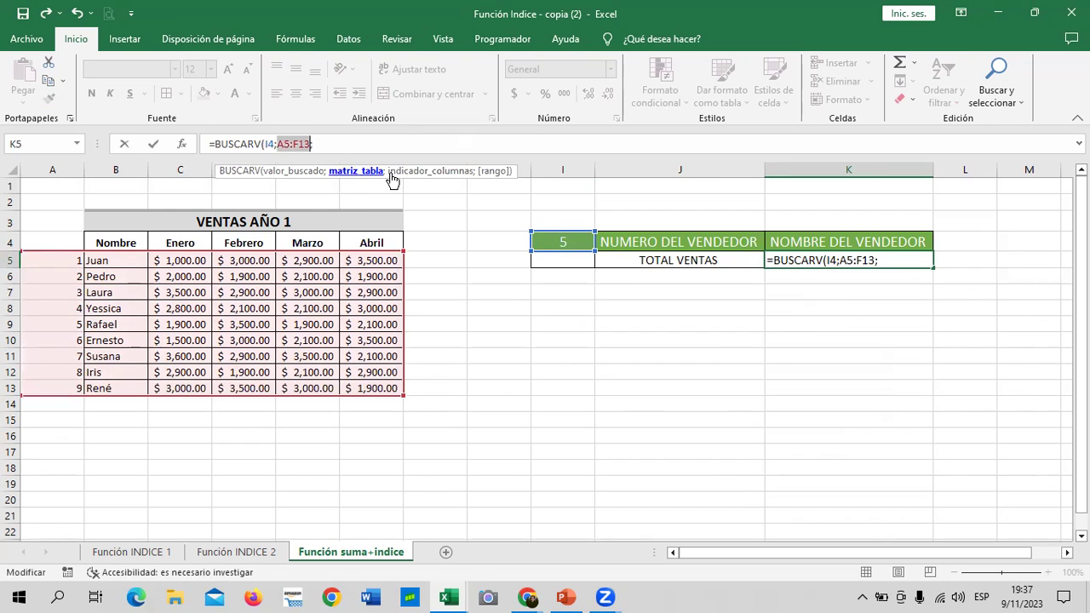
{"action": "left_click", "coordinate": [402, 173]}
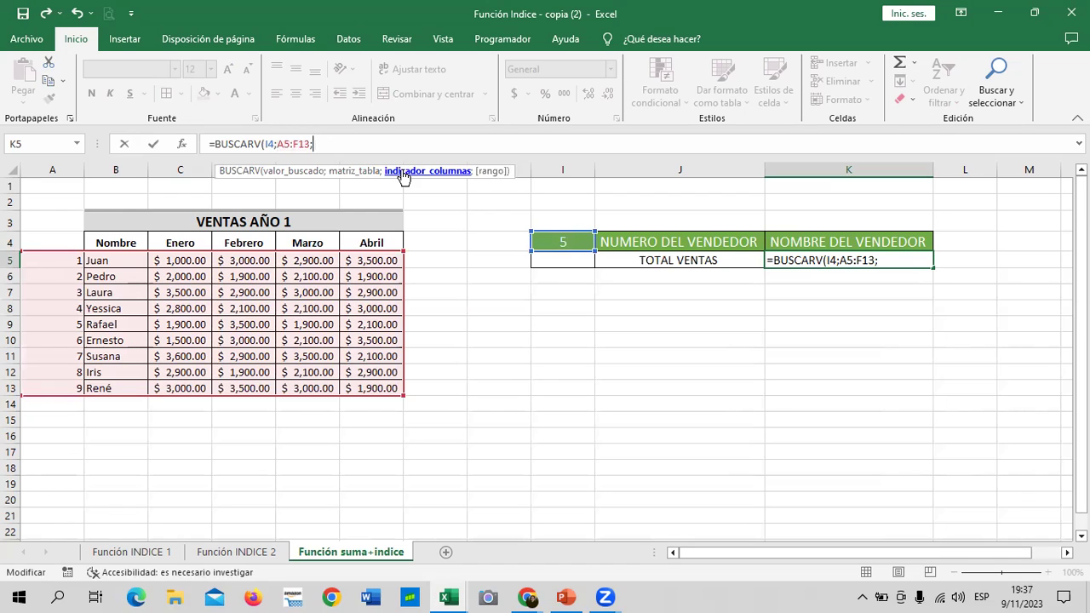
{"action": "type", "text": "2"}
{"action": "type", "text": ";"}
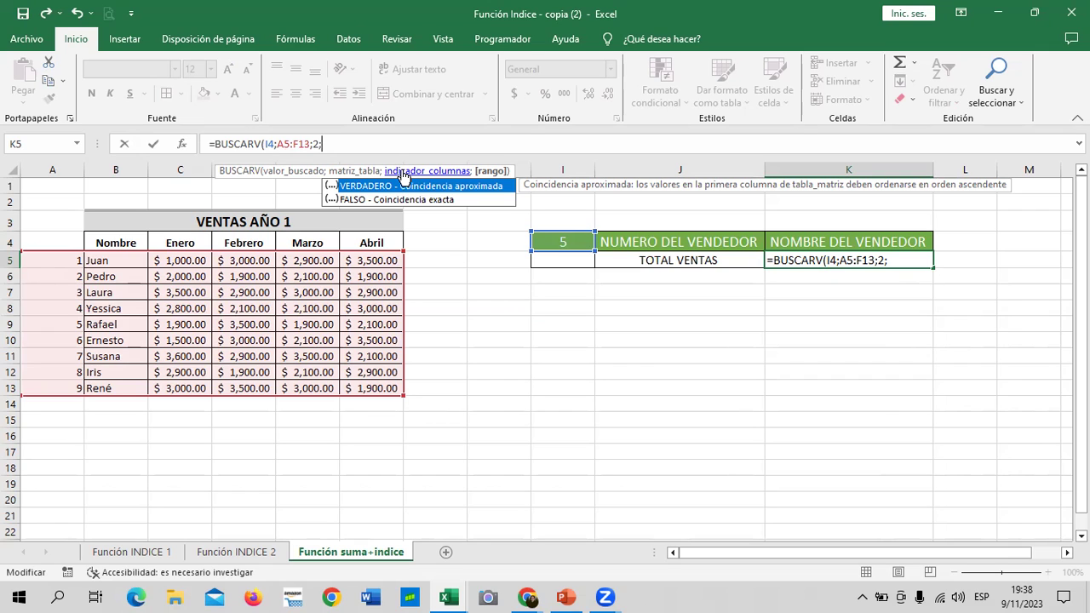
{"action": "double_click", "coordinate": [425, 186]}
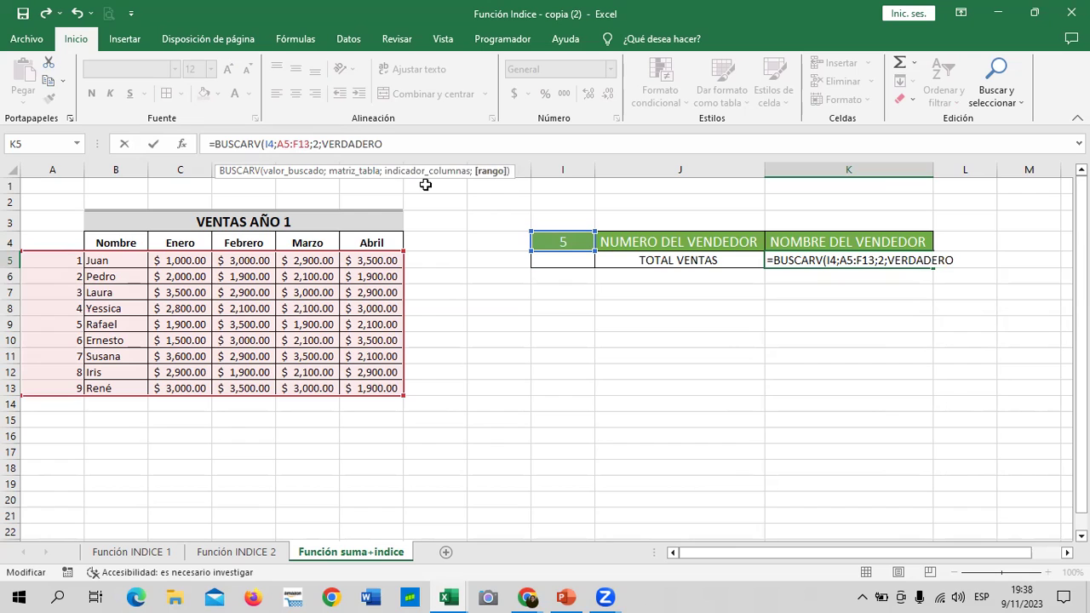
{"action": "type", "text": ")"}
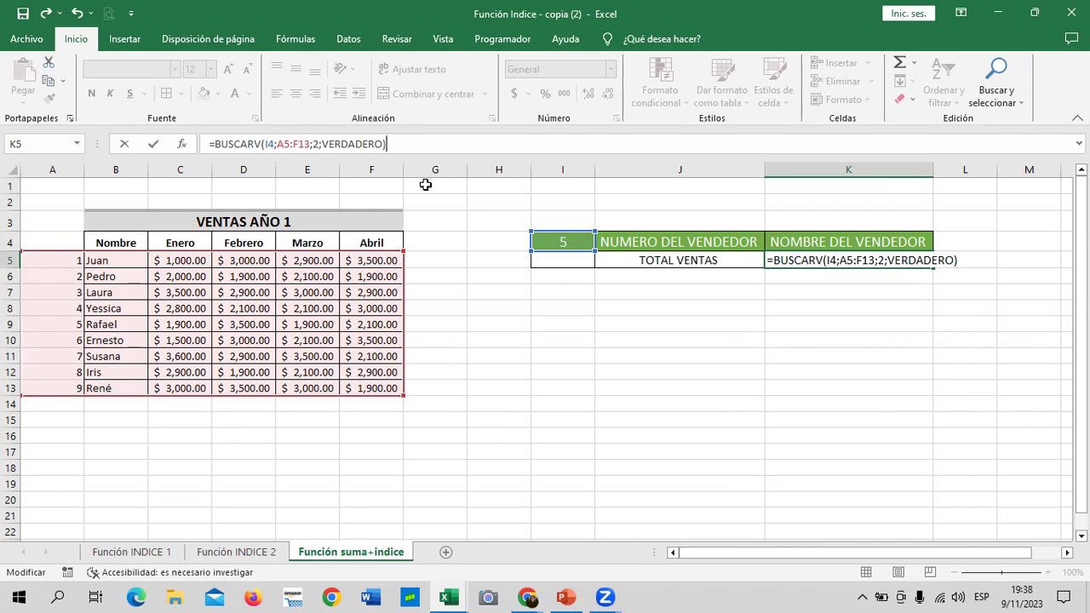
{"action": "key", "text": "Return"}
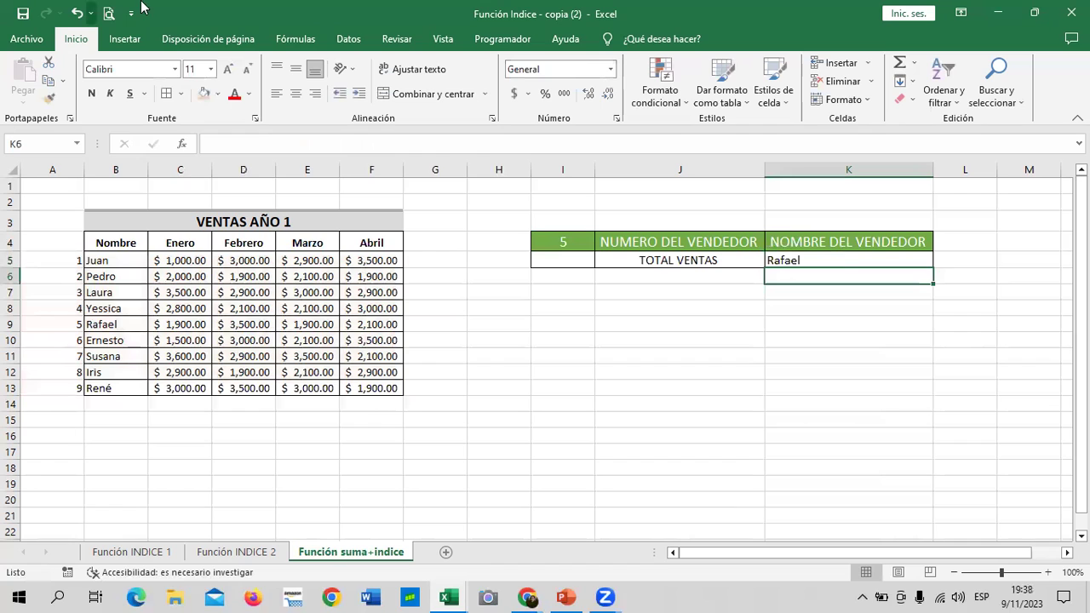
Test the K5 lookup by changing the seller number in I4 to 6.
{"action": "left_click", "coordinate": [838, 260]}
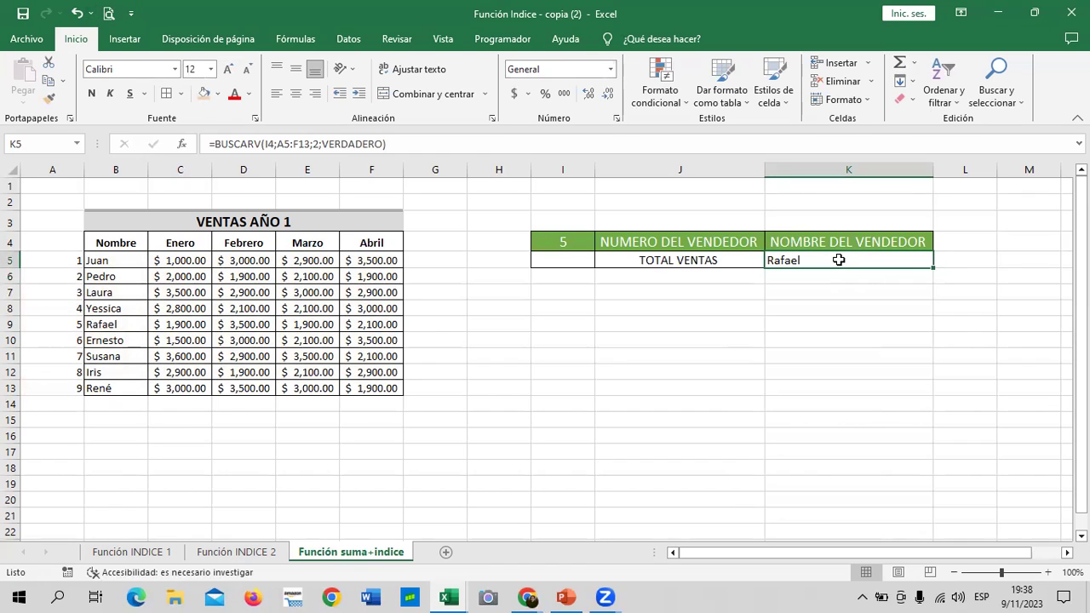
{"action": "left_click", "coordinate": [564, 242]}
{"action": "type", "text": "6"}
{"action": "key", "text": "Return"}
Set I4 to seller number 8 so K5 returns Iris, and recheck K5's formula.
{"action": "left_click", "coordinate": [564, 241]}
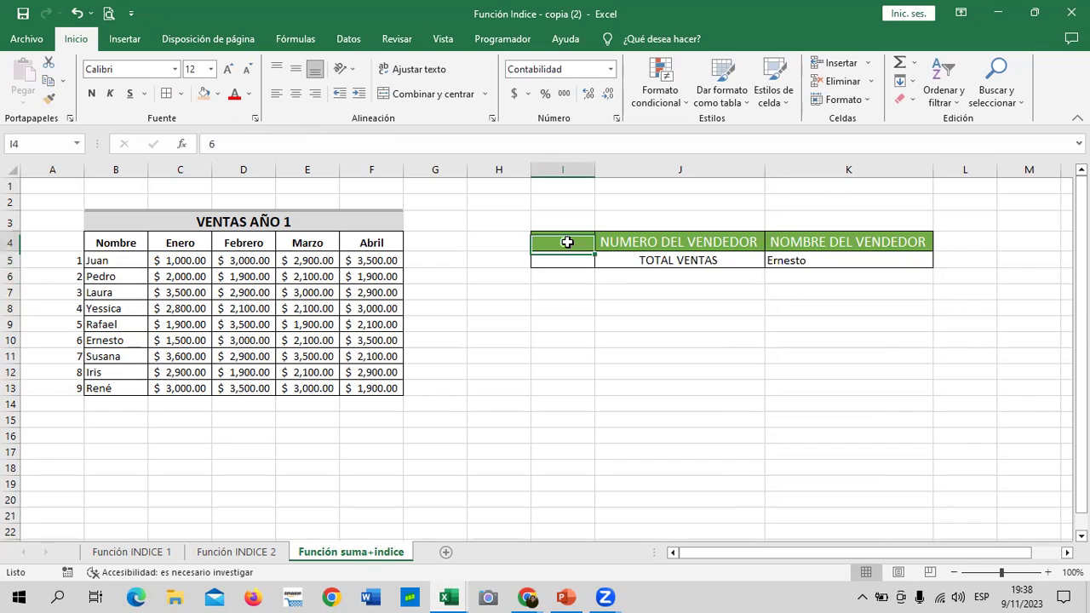
{"action": "type", "text": "9"}
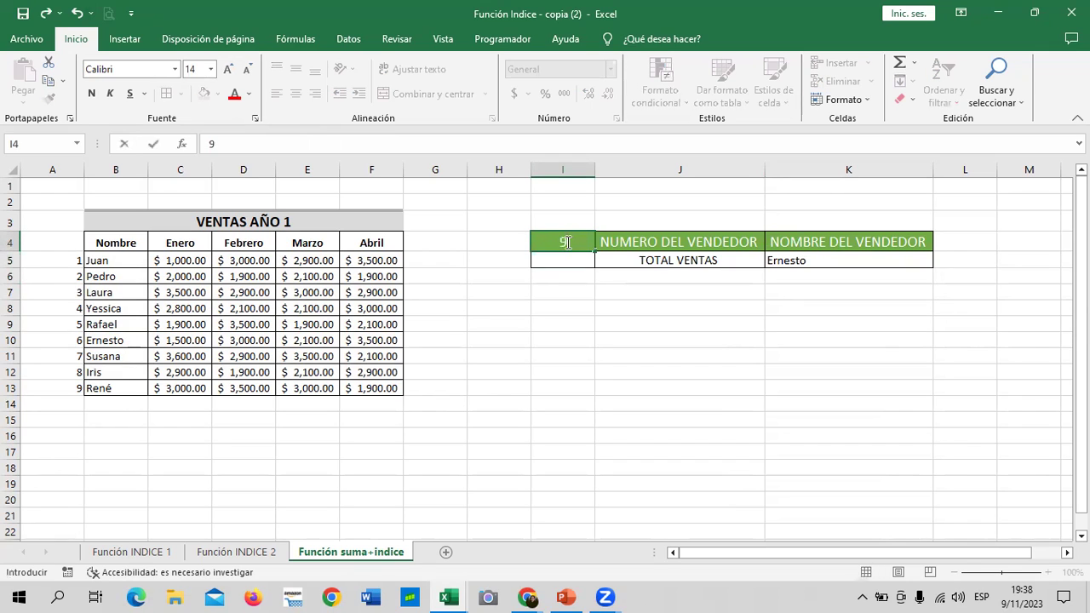
{"action": "key", "text": "BackSpace"}
{"action": "type", "text": "8"}
{"action": "key", "text": "Return"}
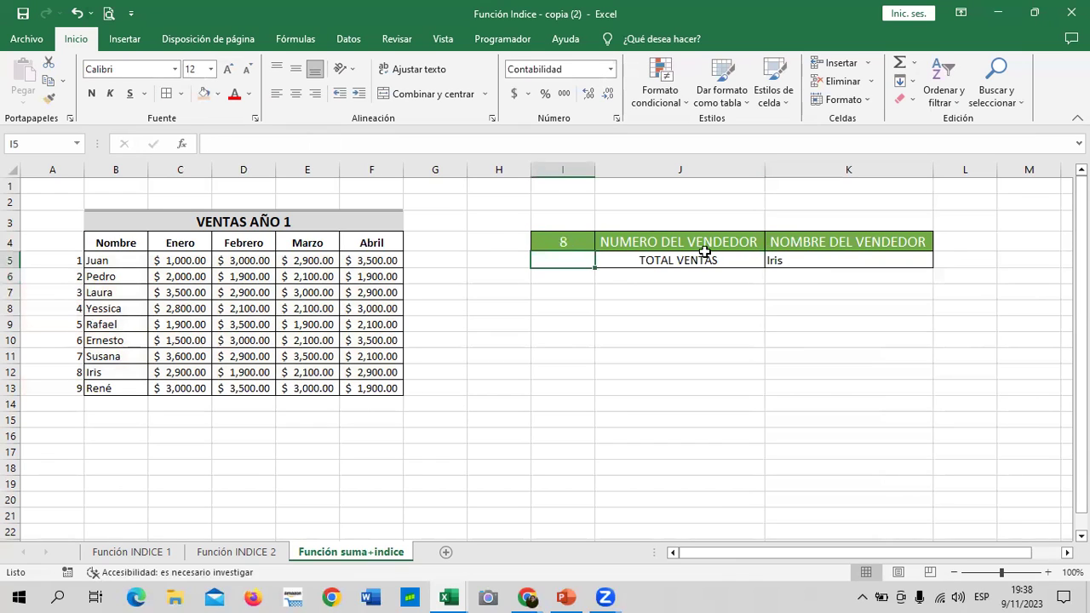
{"action": "left_click", "coordinate": [810, 254]}
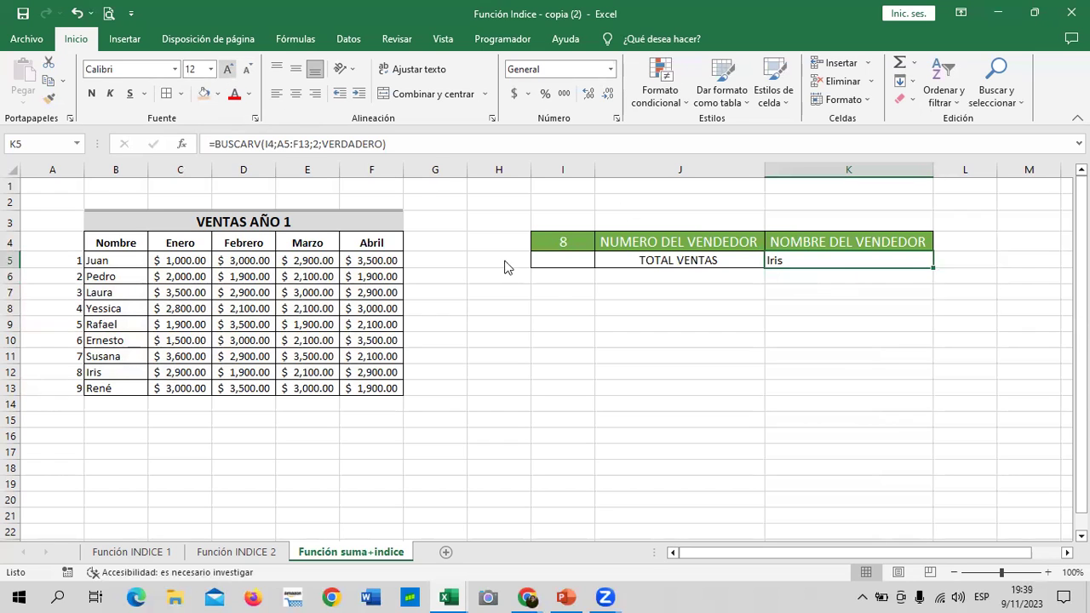
{"action": "left_click", "coordinate": [562, 259]}
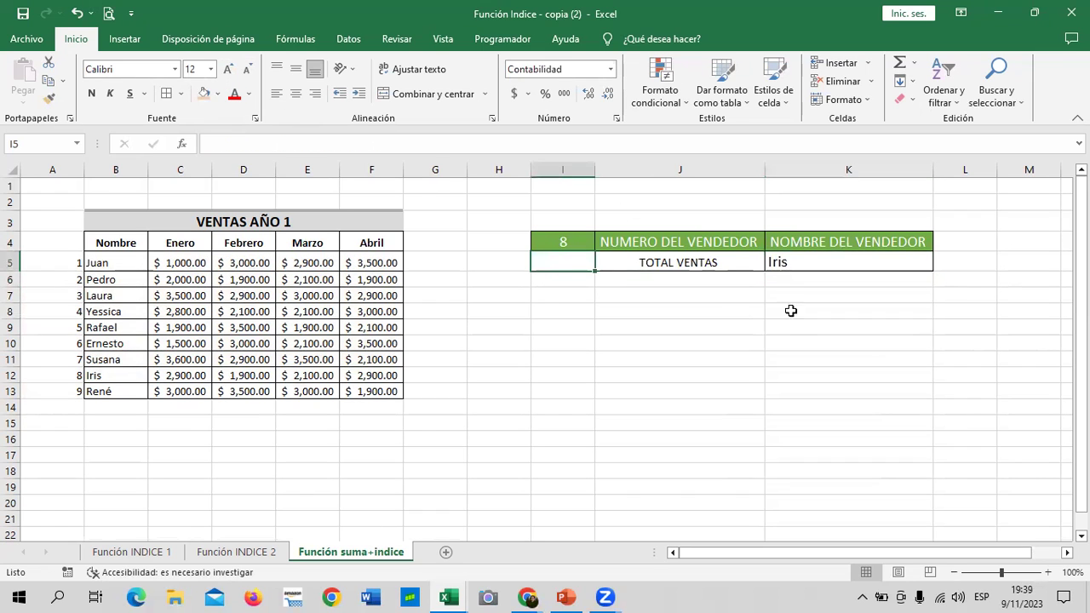
{"action": "left_click", "coordinate": [800, 258]}
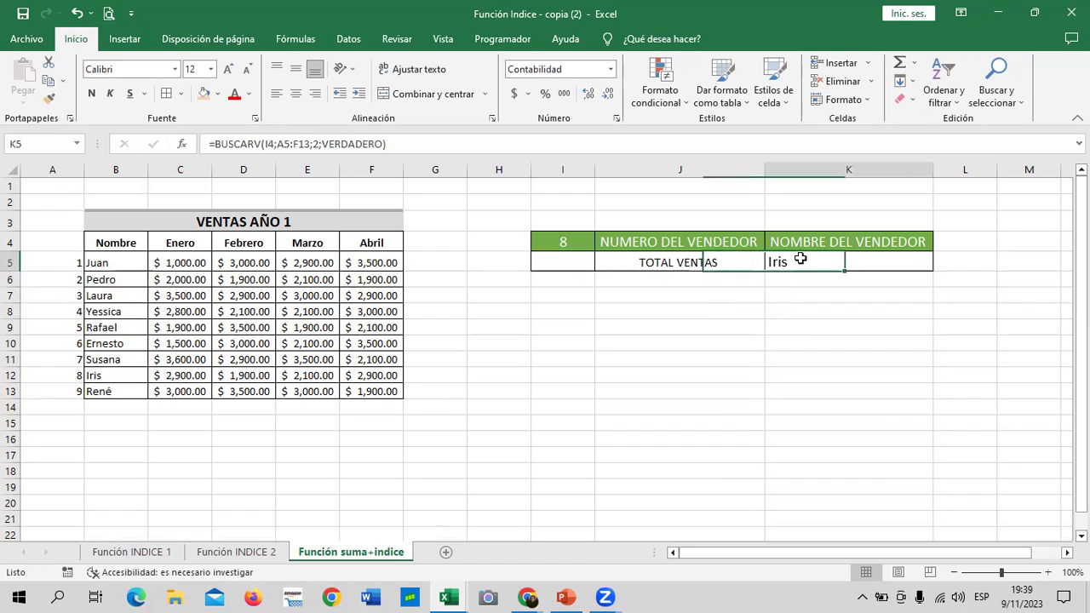
{"action": "left_click", "coordinate": [569, 260]}
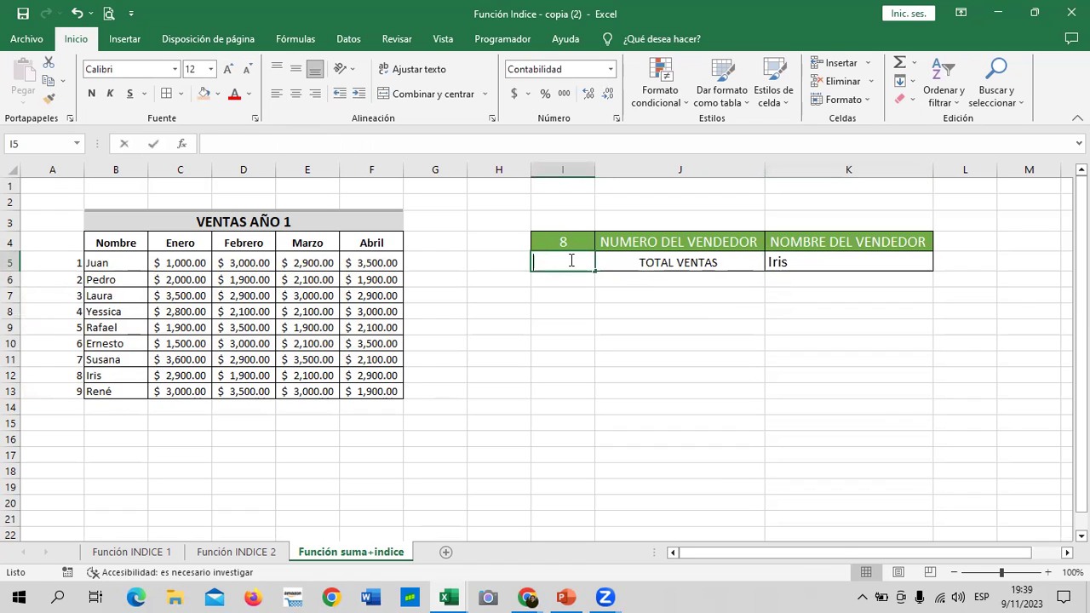
Enter =SUMA(INDICE(C5:F13;I4)) in I5 to total the sales row chosen by I4.
{"action": "type", "text": "=SUMA"}
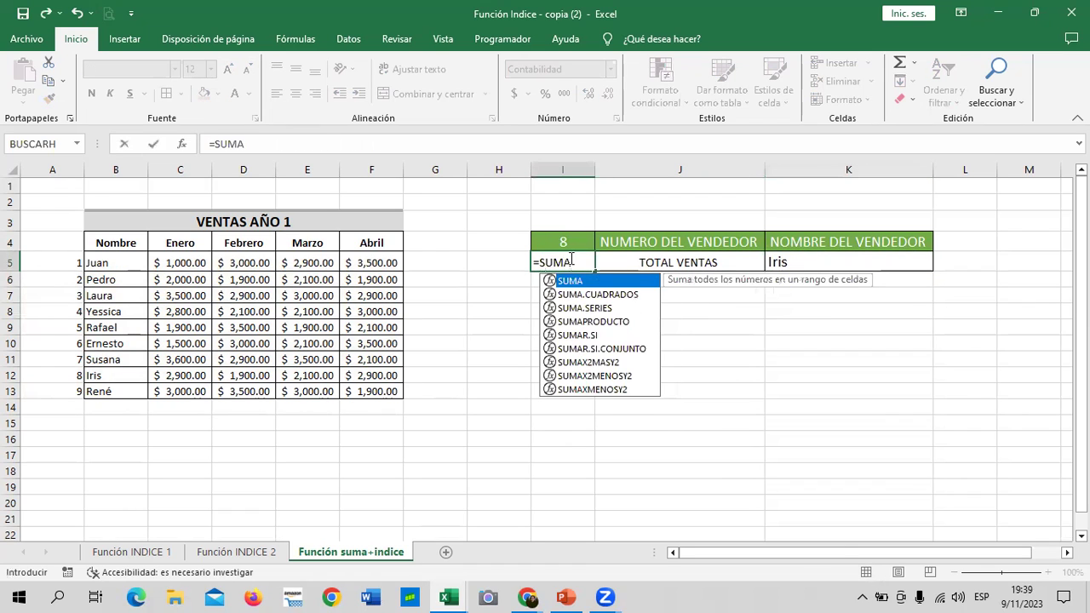
{"action": "type", "text": "("}
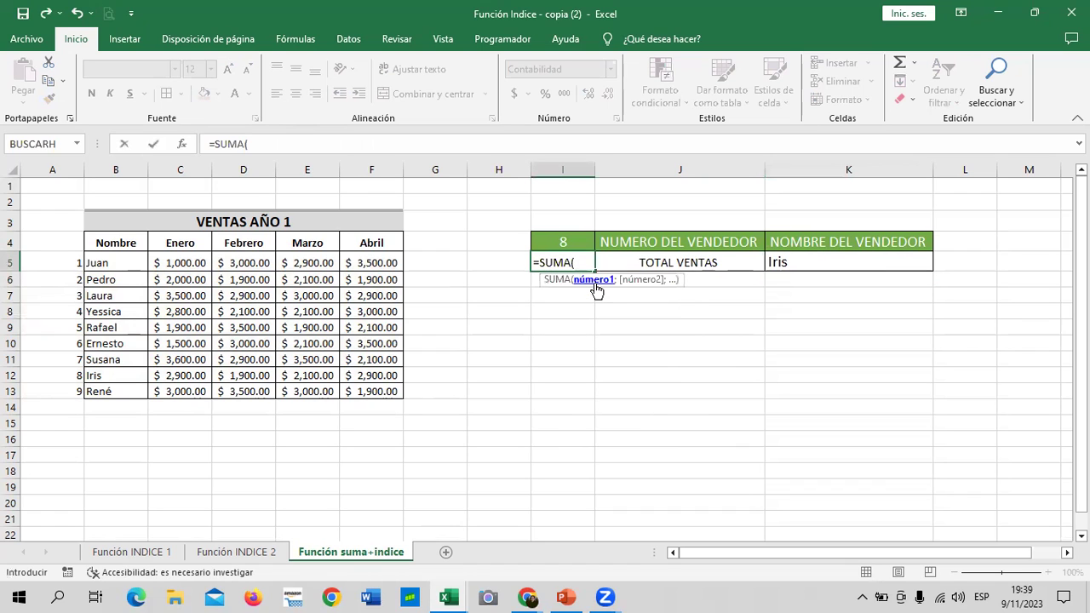
{"action": "type", "text": "INDI"}
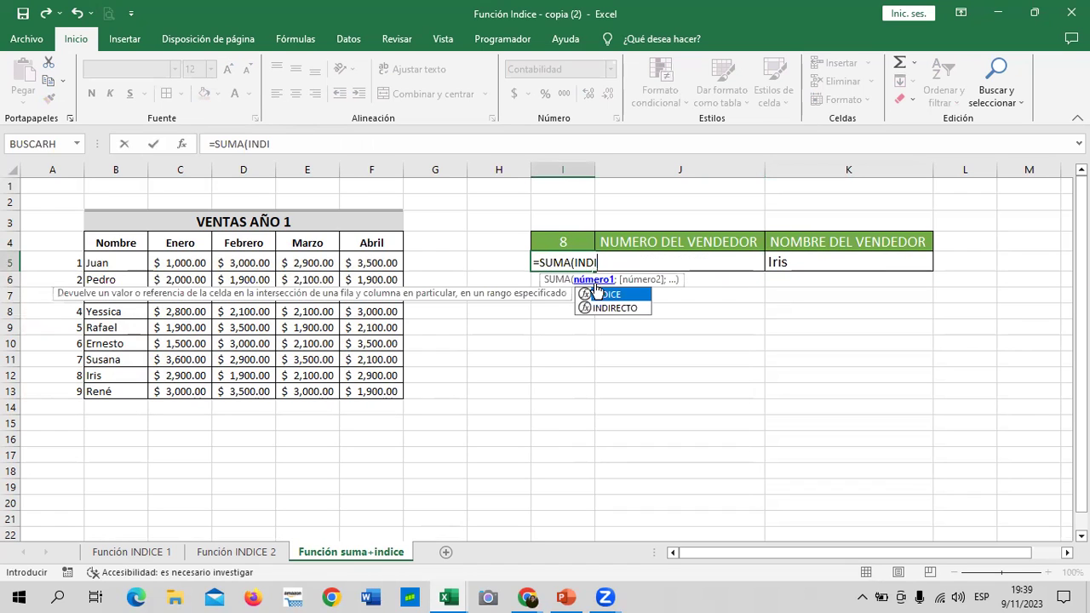
{"action": "type", "text": "CE("}
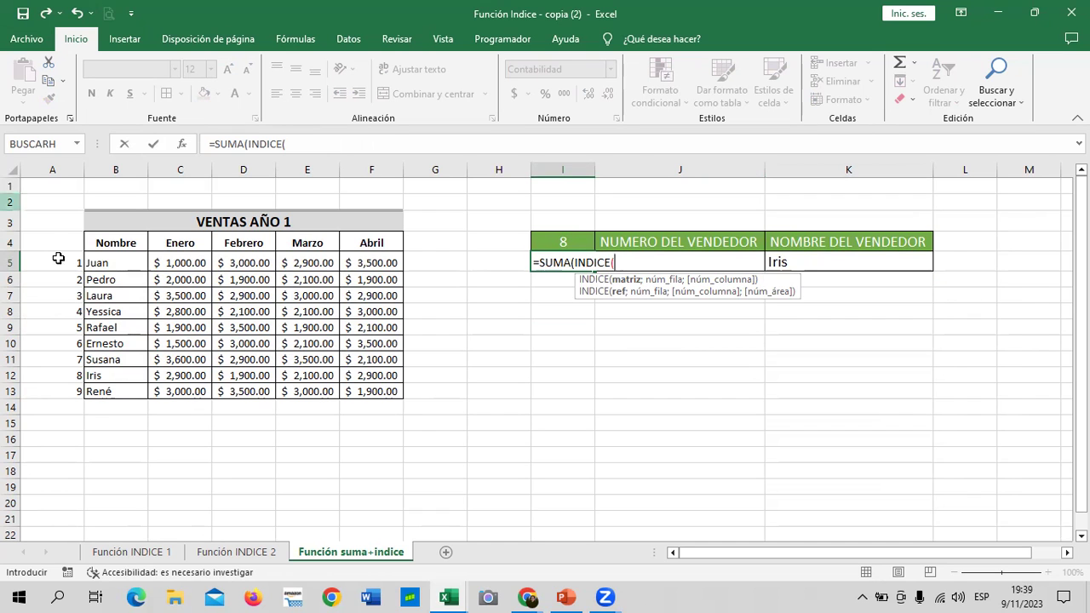
{"action": "left_click_drag", "start_coordinate": [164, 262], "coordinate": [378, 393]}
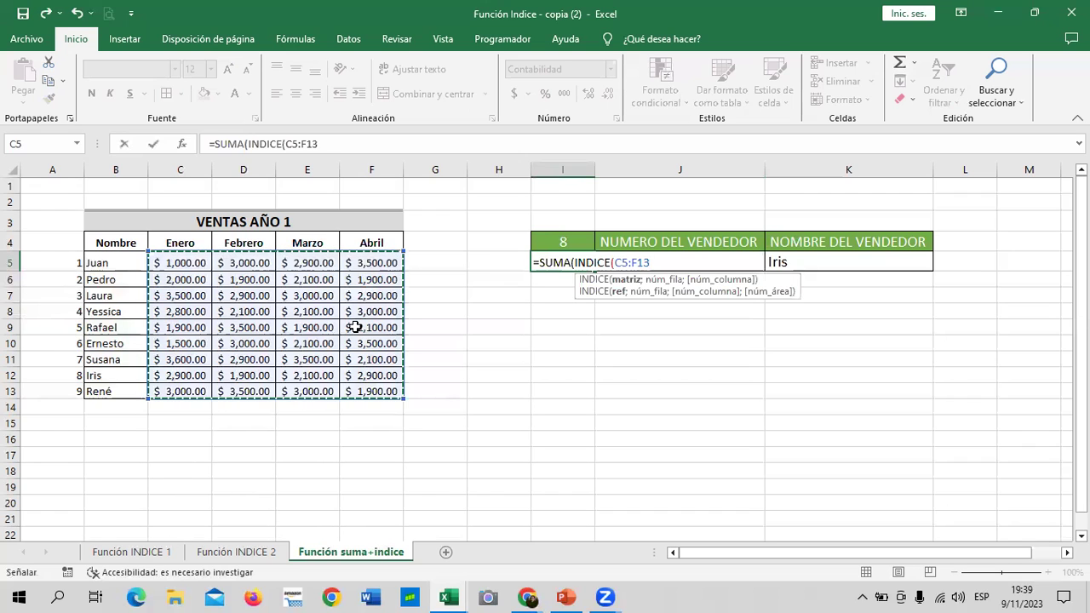
{"action": "type", "text": ";"}
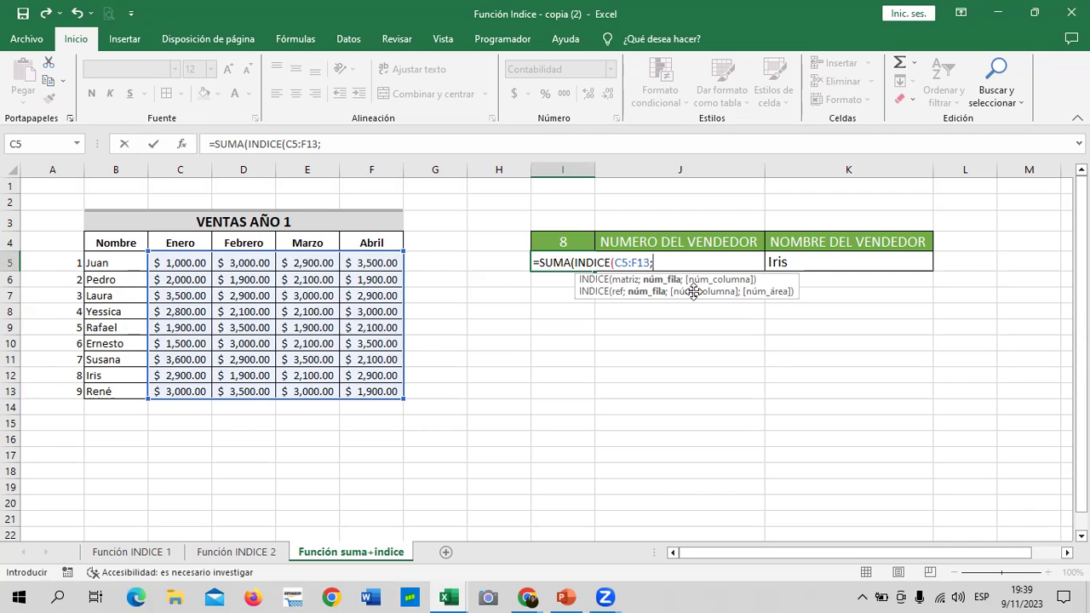
{"action": "left_click", "coordinate": [567, 242]}
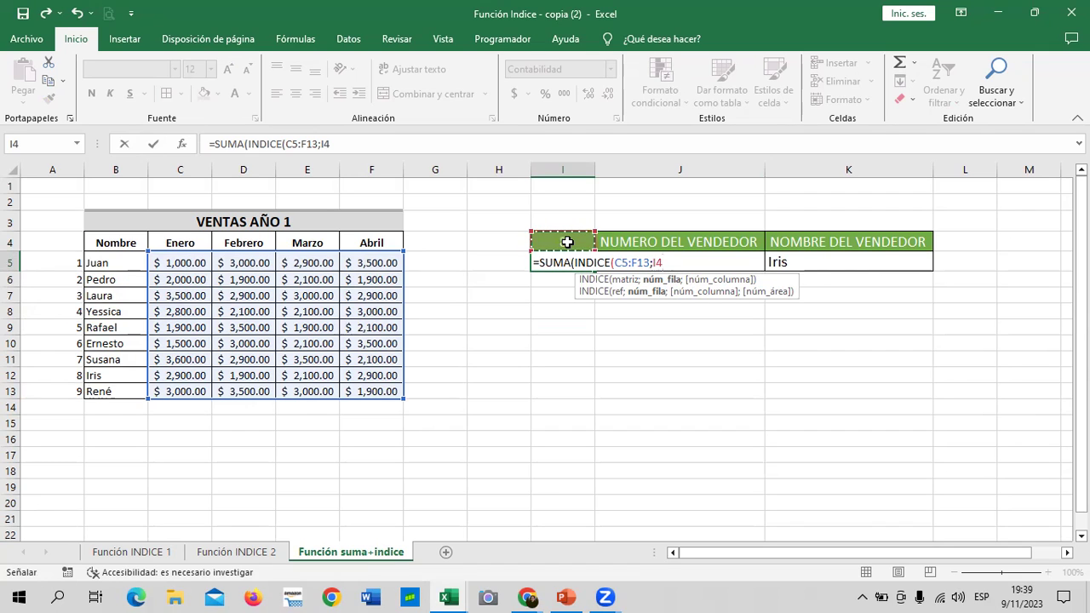
{"action": "type", "text": ")"}
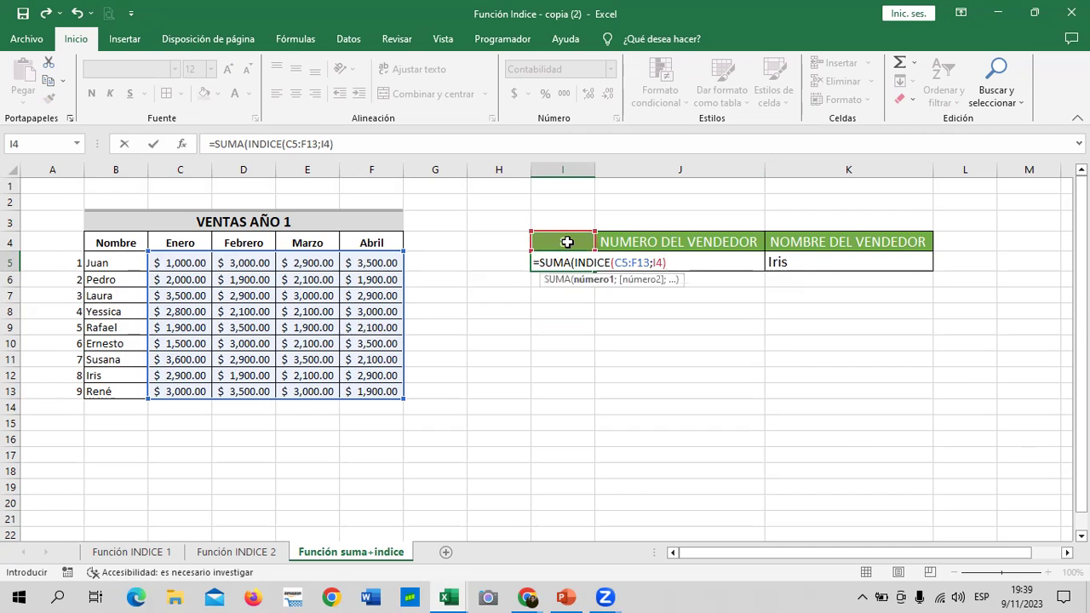
{"action": "key", "text": "Return"}
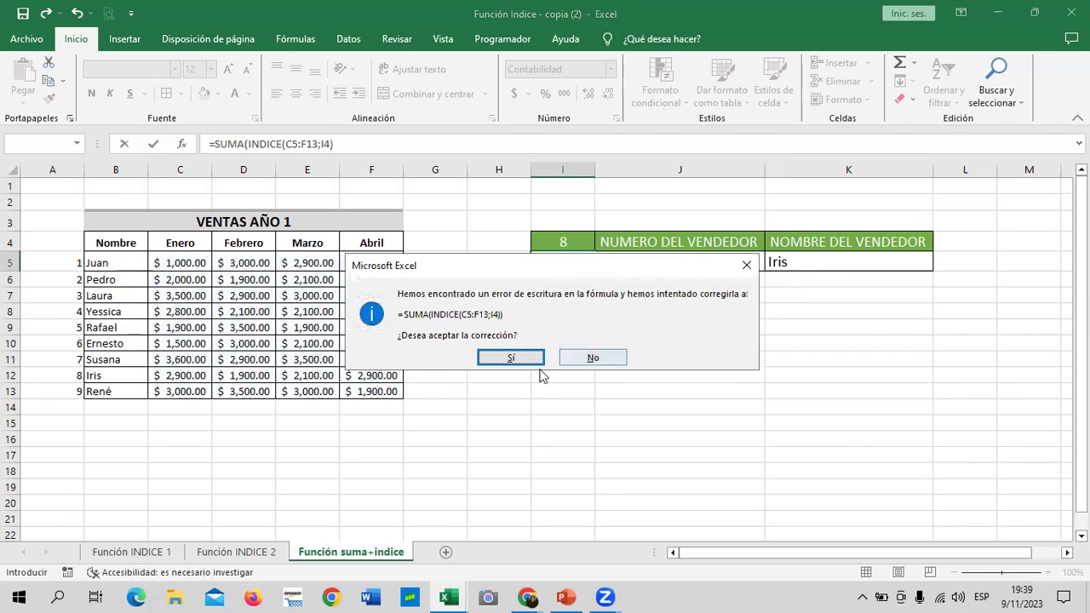
Accept Excel's correction, then add ';' after I4 in I5 so it returns $9,800.00.
{"action": "left_click", "coordinate": [522, 362]}
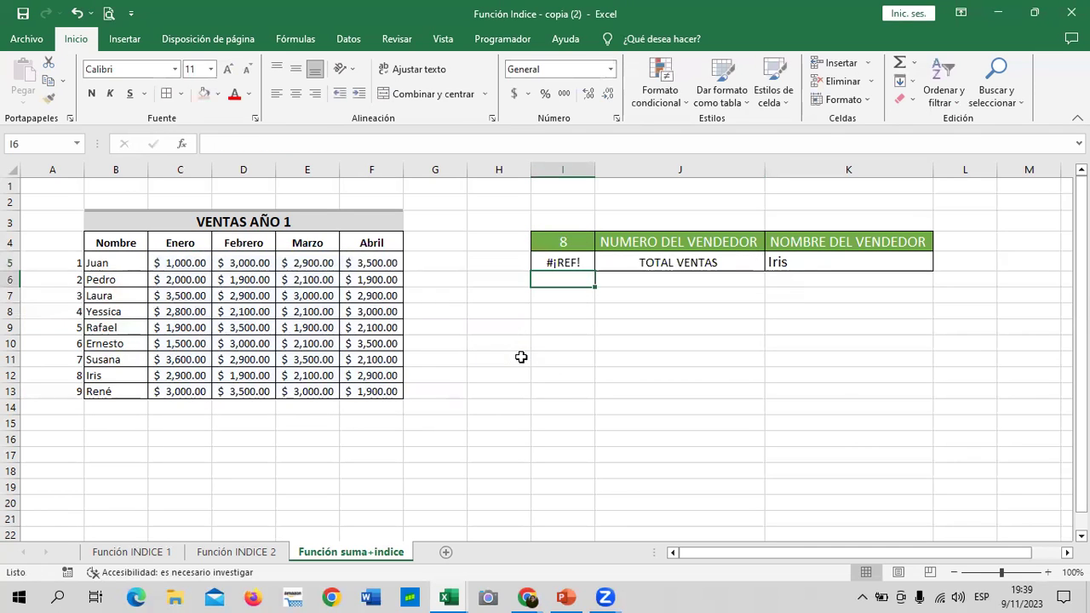
{"action": "left_click", "coordinate": [572, 260]}
{"action": "left_click", "coordinate": [425, 144]}
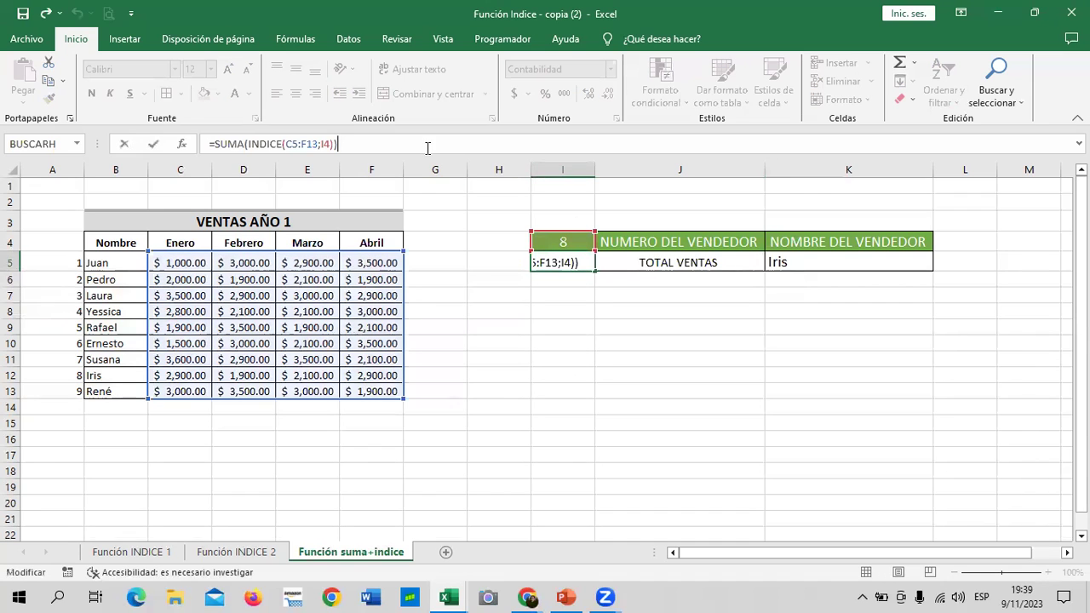
{"action": "left_click", "coordinate": [331, 144]}
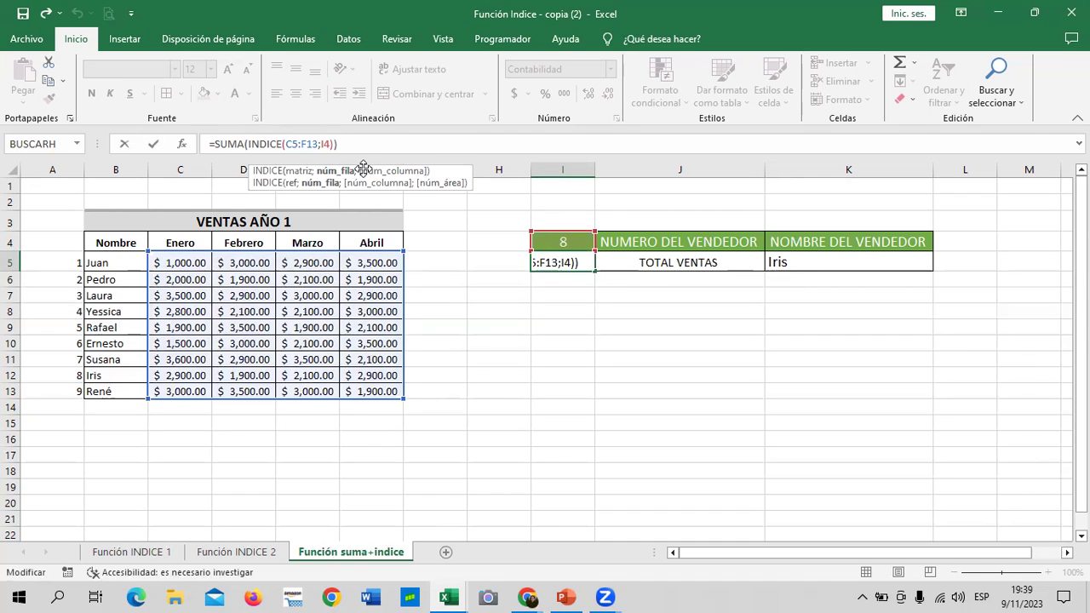
{"action": "type", "text": ";"}
{"action": "key", "text": "Return"}
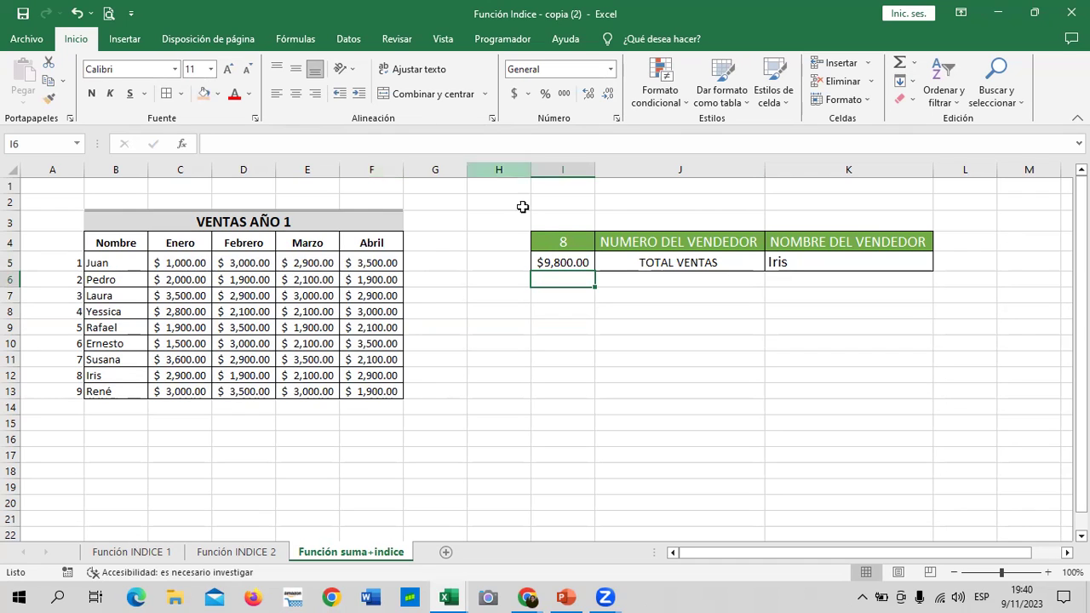
{"action": "left_click", "coordinate": [568, 241]}
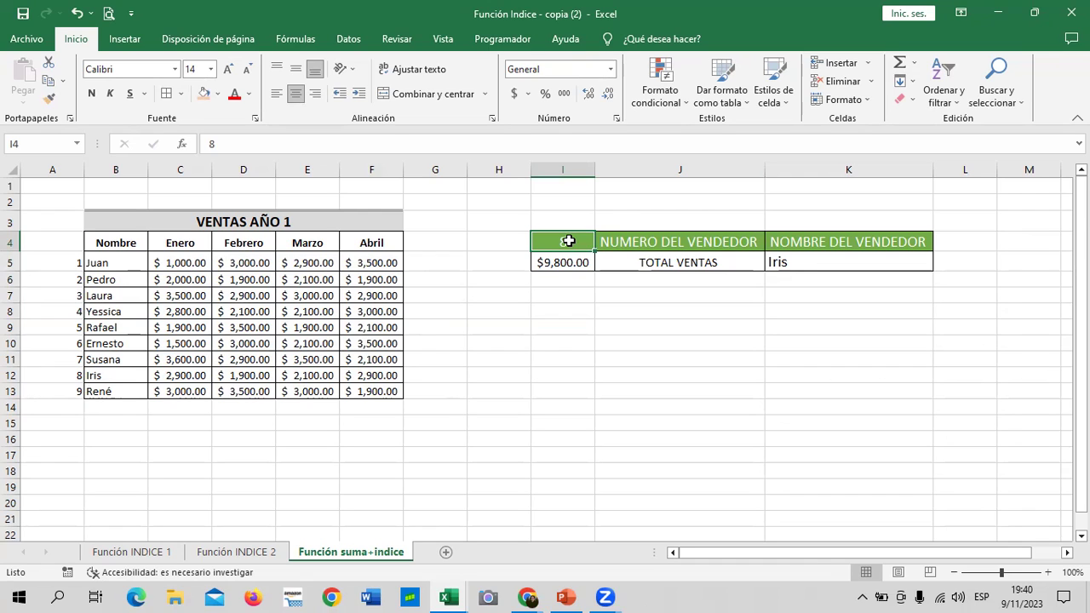
{"action": "left_click", "coordinate": [722, 343]}
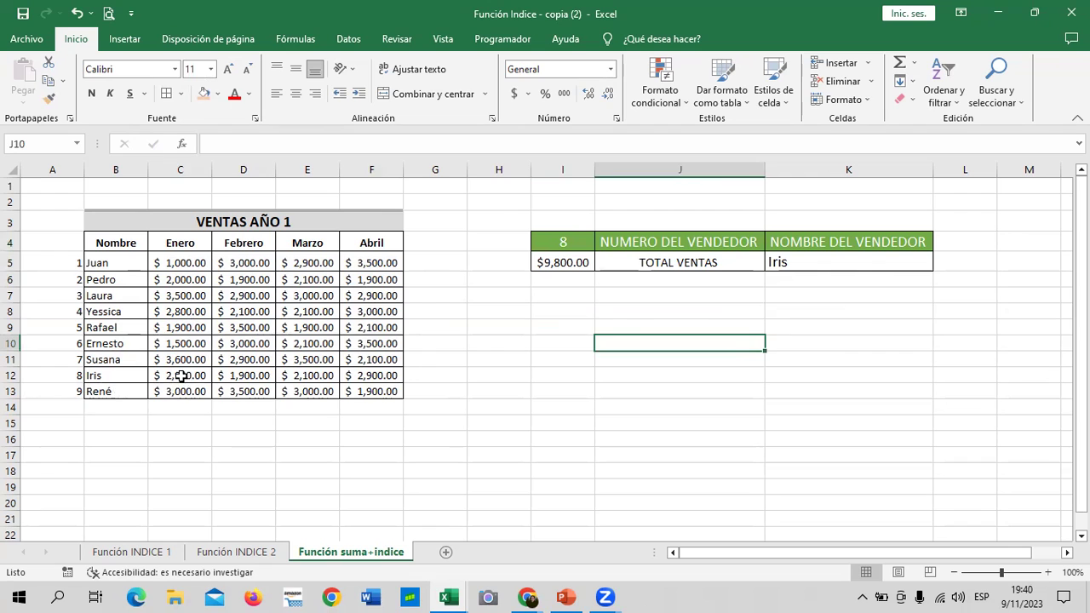
{"action": "left_click_drag", "start_coordinate": [181, 376], "coordinate": [430, 375]}
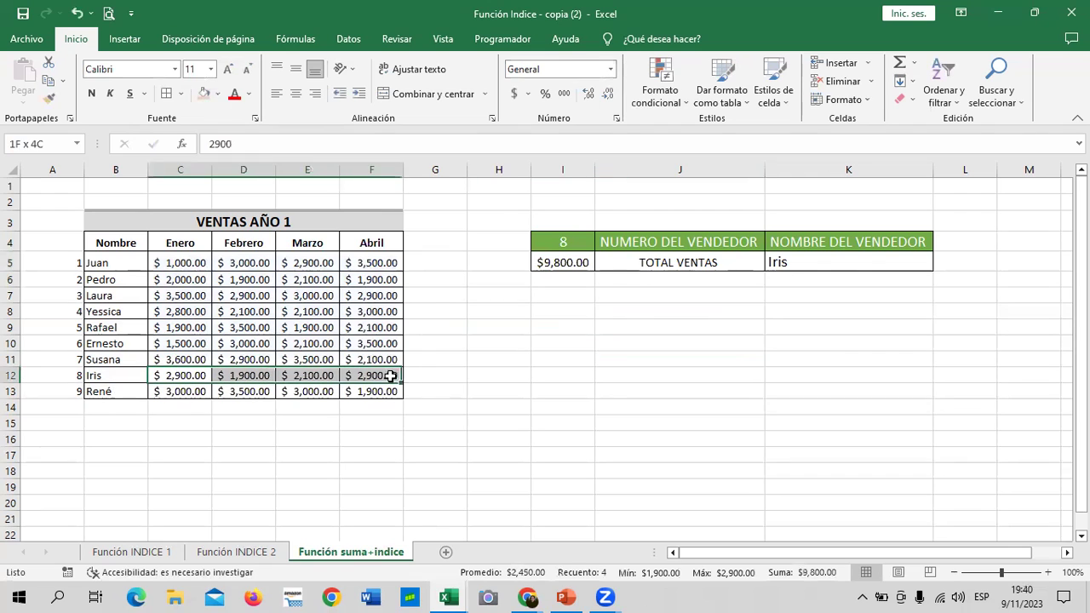
{"action": "left_click", "coordinate": [899, 62]}
{"action": "left_click", "coordinate": [627, 418]}
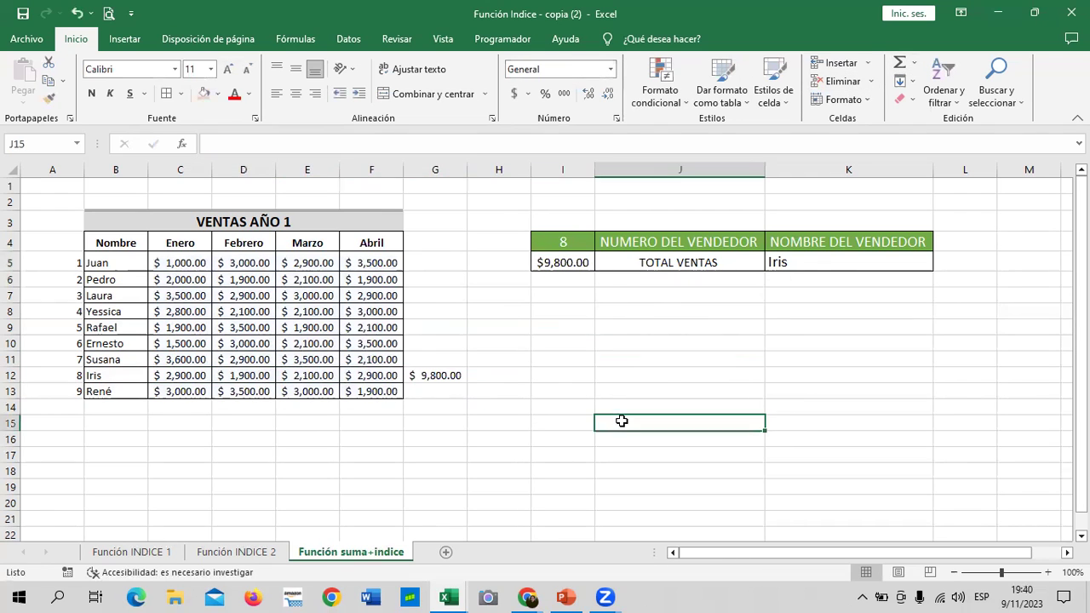
{"action": "left_click", "coordinate": [443, 374]}
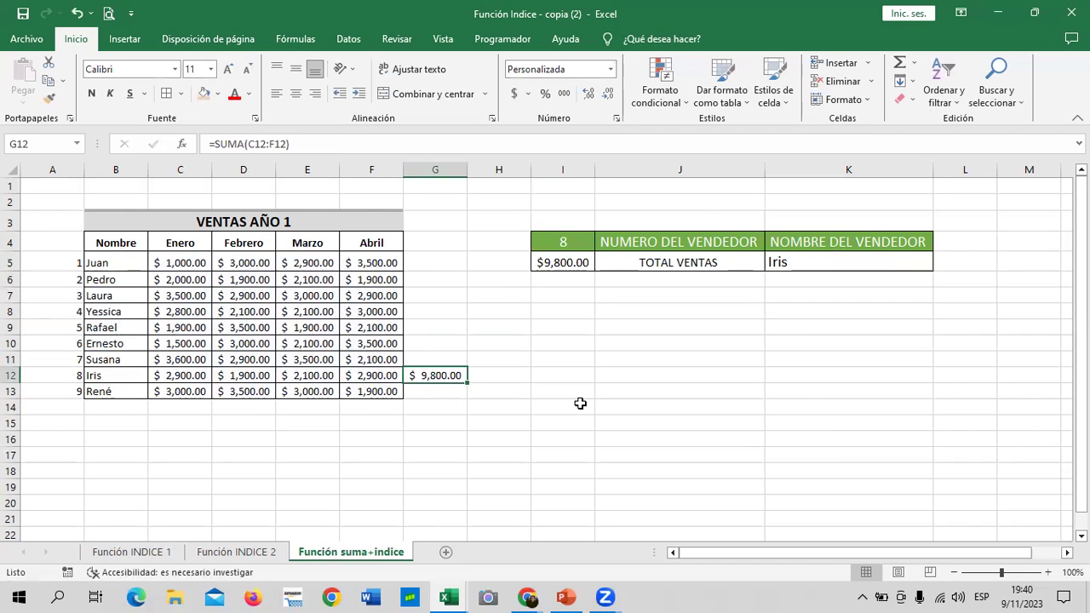
{"action": "key", "text": "Delete"}
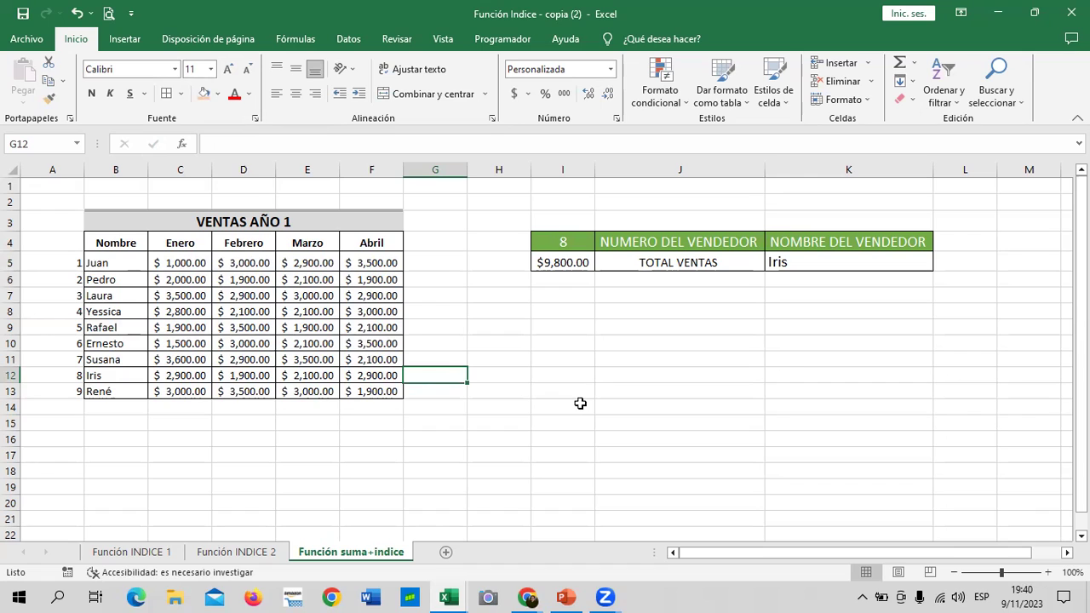
{"action": "left_click", "coordinate": [647, 387]}
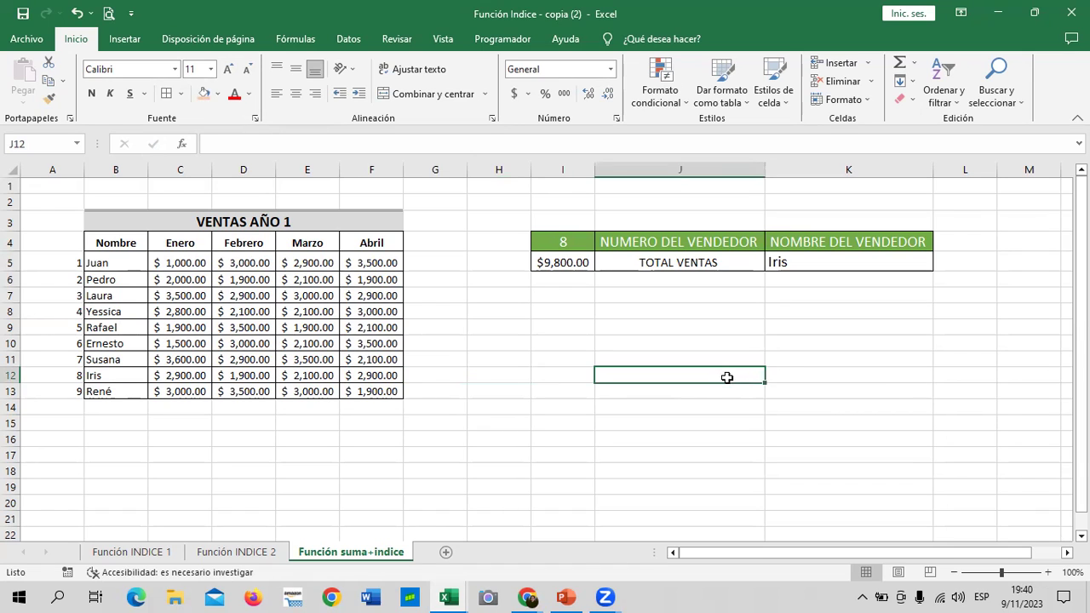
{"action": "left_click", "coordinate": [561, 249]}
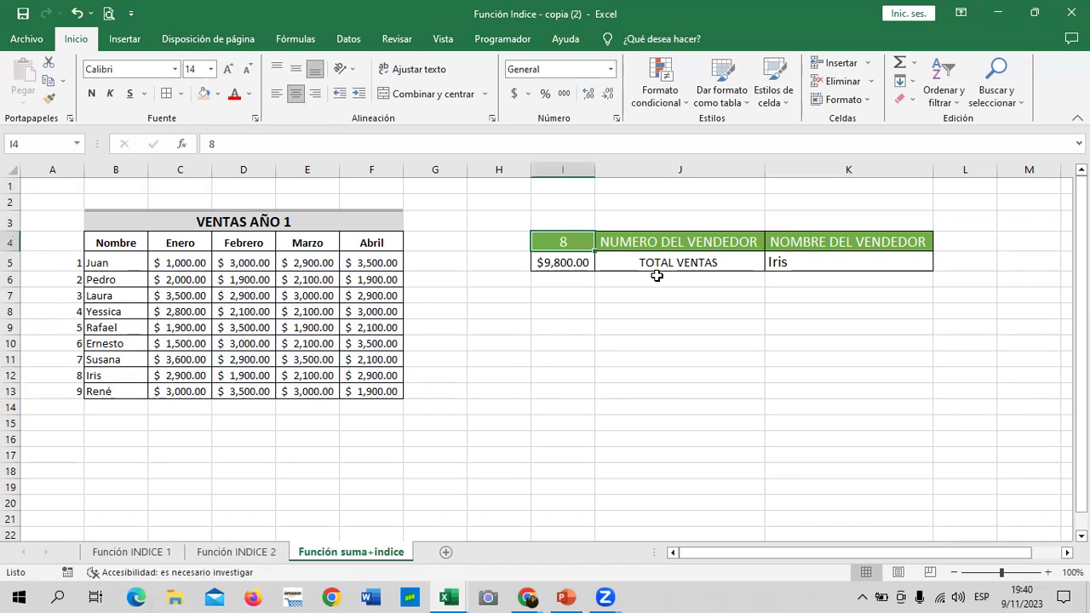
Set seller number 2 in I4 and verify row 6's $7,900.00 total with AutoSum.
{"action": "type", "text": "2"}
{"action": "key", "text": "Return"}
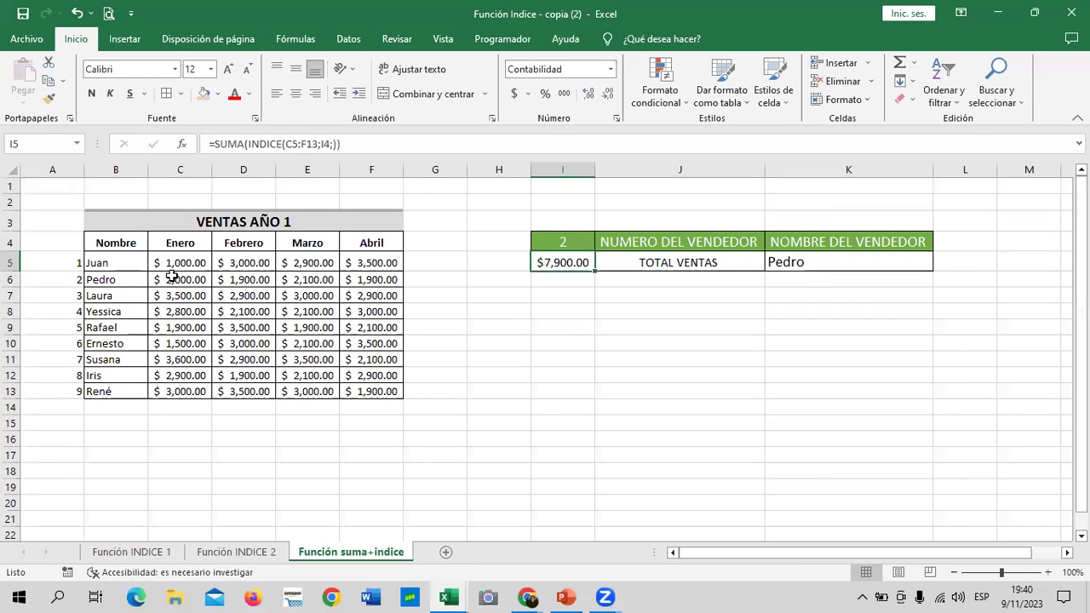
{"action": "left_click_drag", "start_coordinate": [176, 279], "coordinate": [425, 281]}
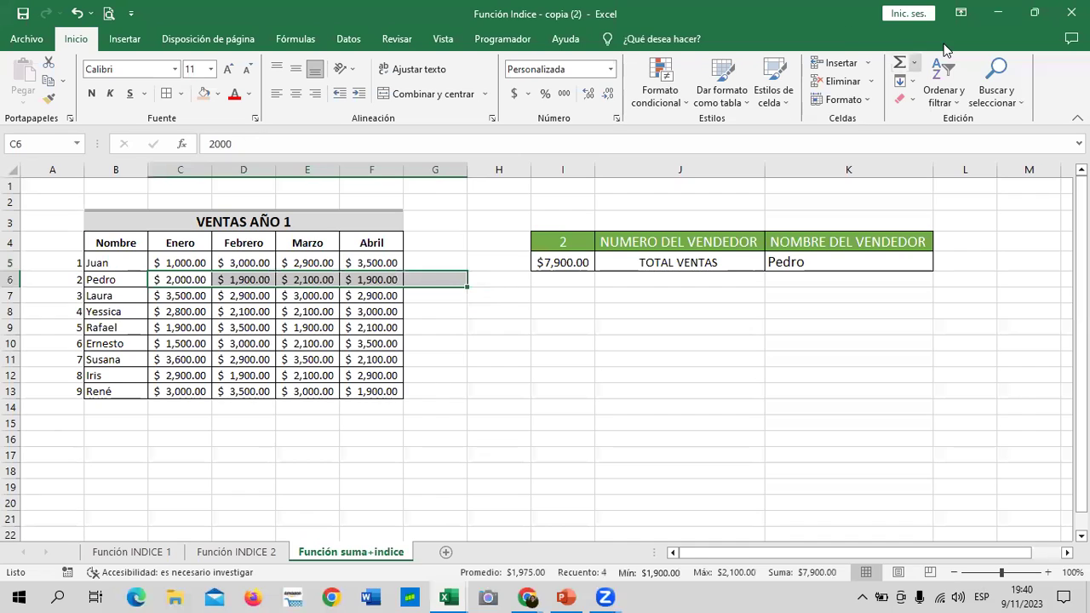
{"action": "left_click", "coordinate": [901, 62]}
{"action": "left_click", "coordinate": [679, 358]}
Delete the temporary check total in G6 and review the I5 formula.
{"action": "left_click", "coordinate": [437, 283]}
{"action": "key", "text": "Delete"}
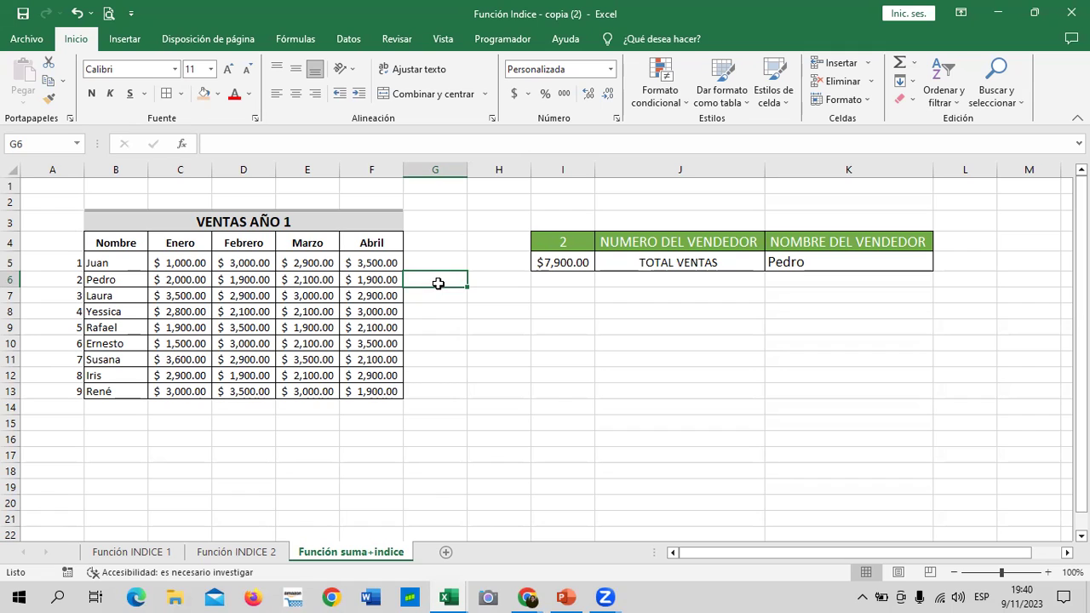
{"action": "left_click", "coordinate": [660, 322]}
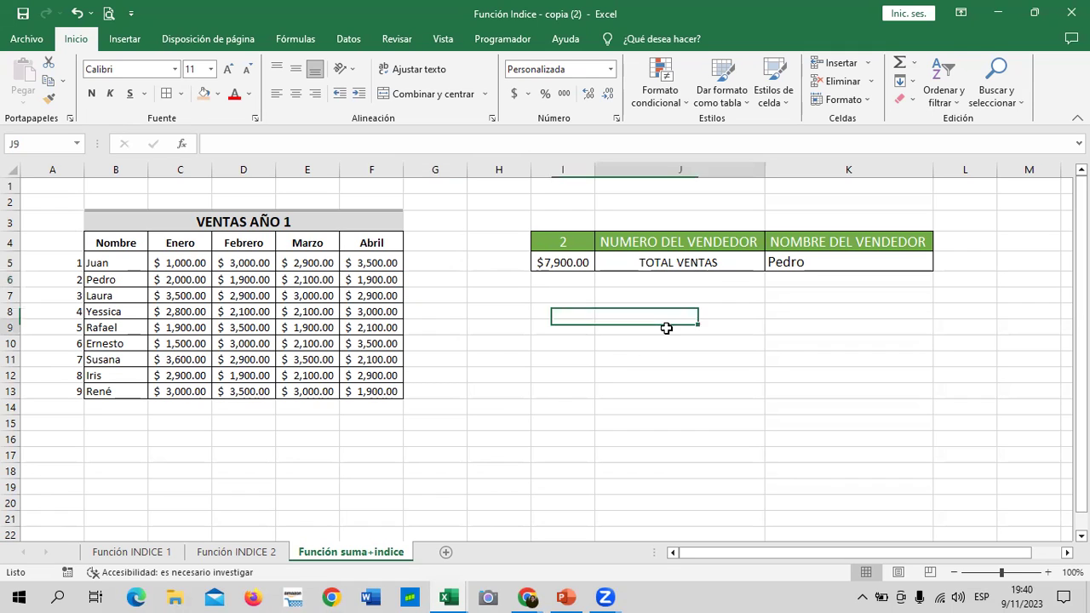
{"action": "left_click", "coordinate": [575, 264]}
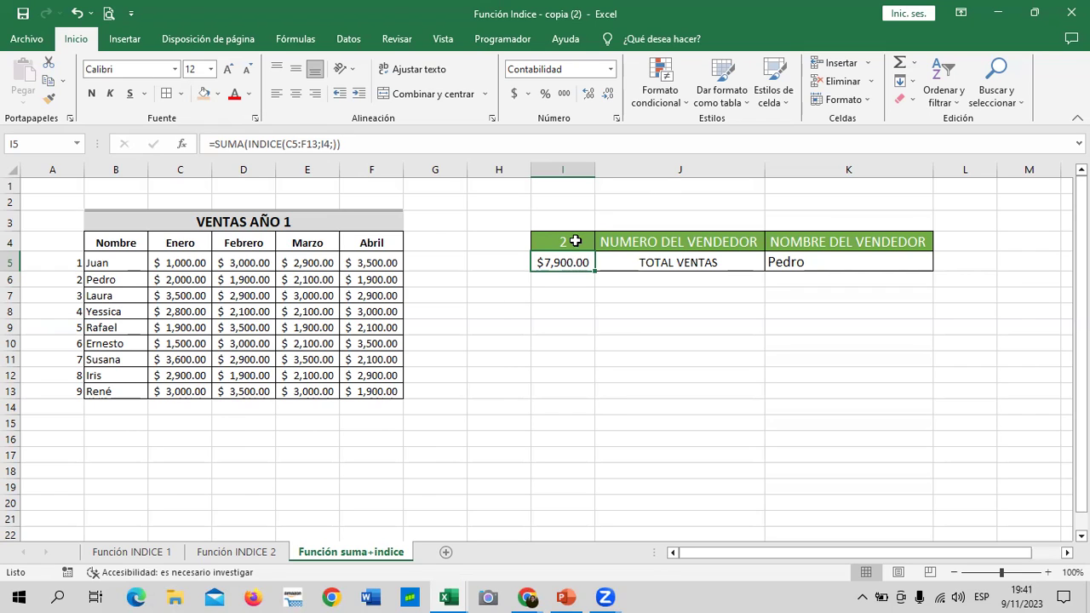
{"action": "left_click", "coordinate": [575, 242]}
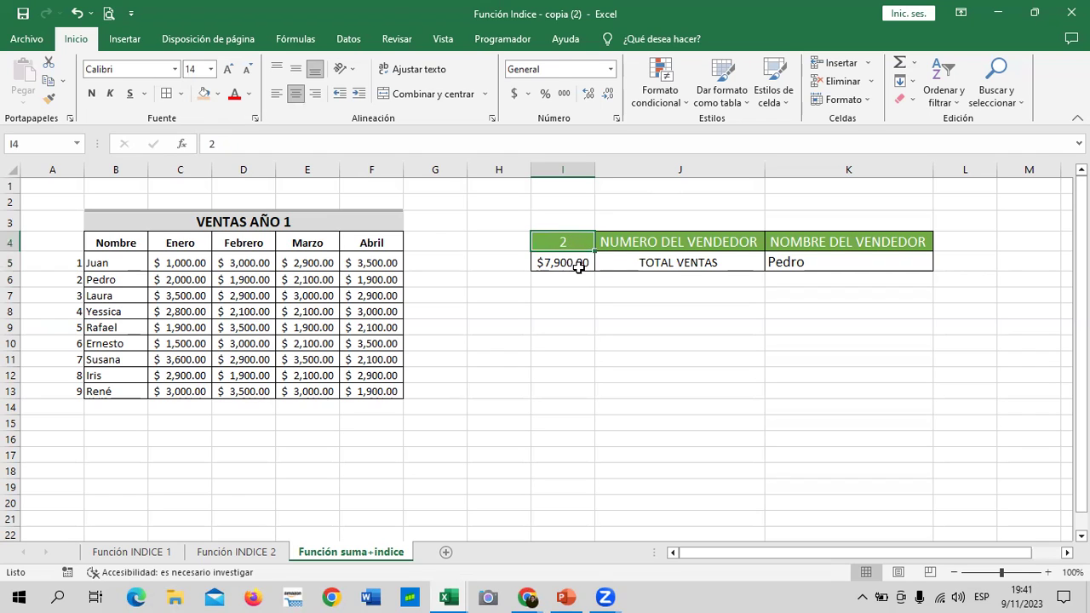
{"action": "left_click", "coordinate": [586, 265]}
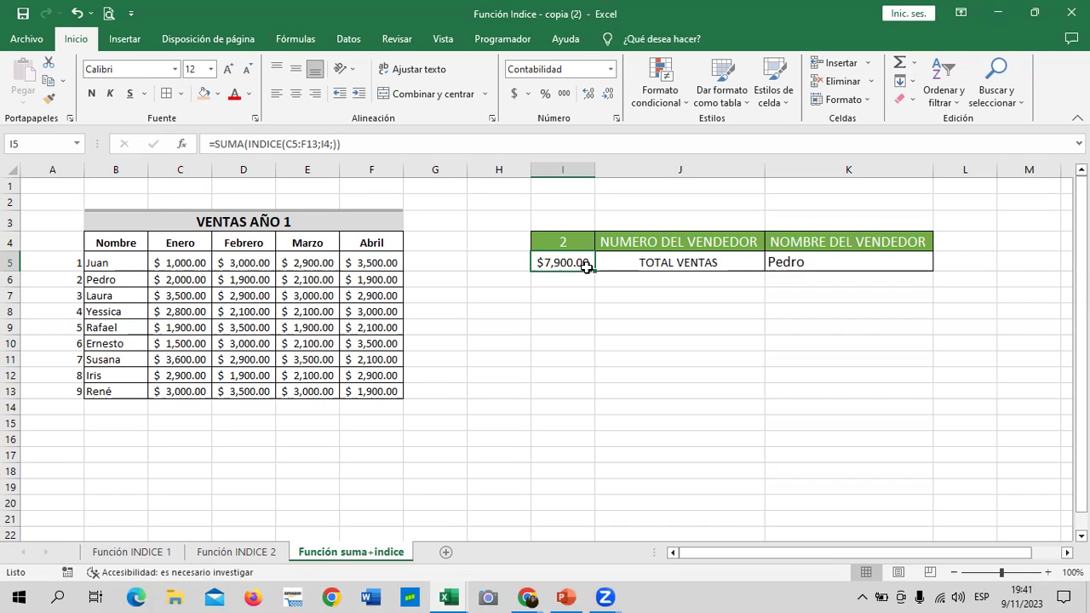
{"action": "left_click", "coordinate": [811, 262]}
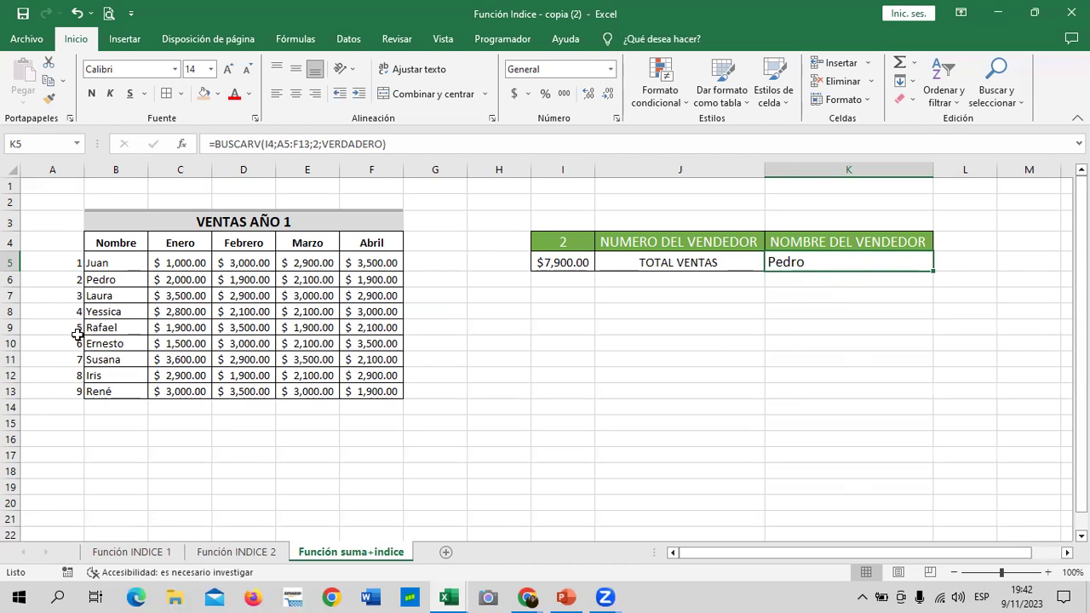
Select the seller numbers A4:A13 and drag column A's border left to narrow it.
{"action": "left_click_drag", "start_coordinate": [74, 259], "coordinate": [75, 391]}
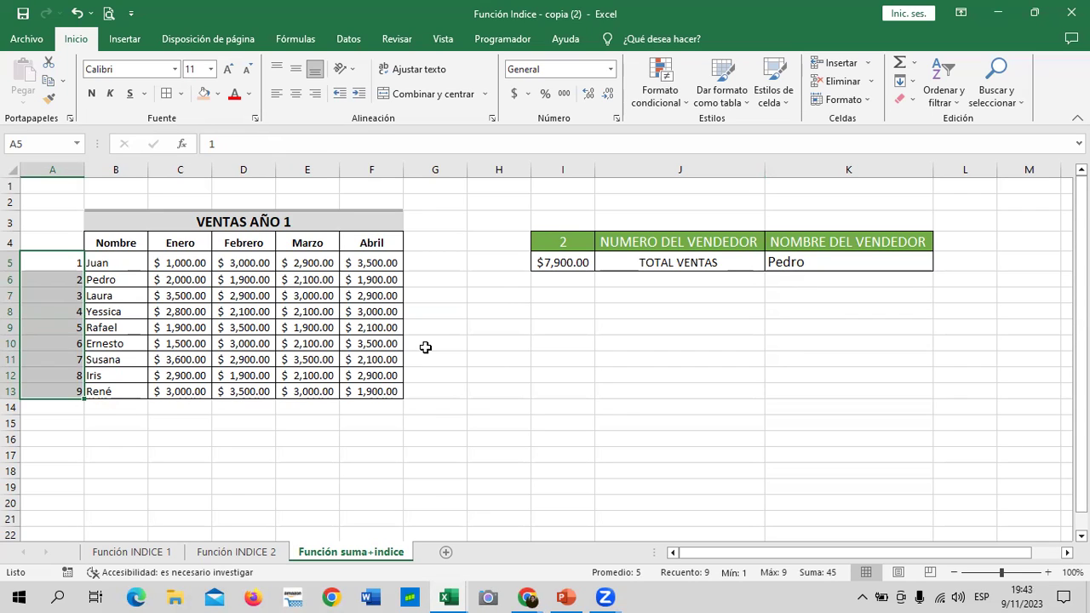
{"action": "left_click", "coordinate": [606, 391]}
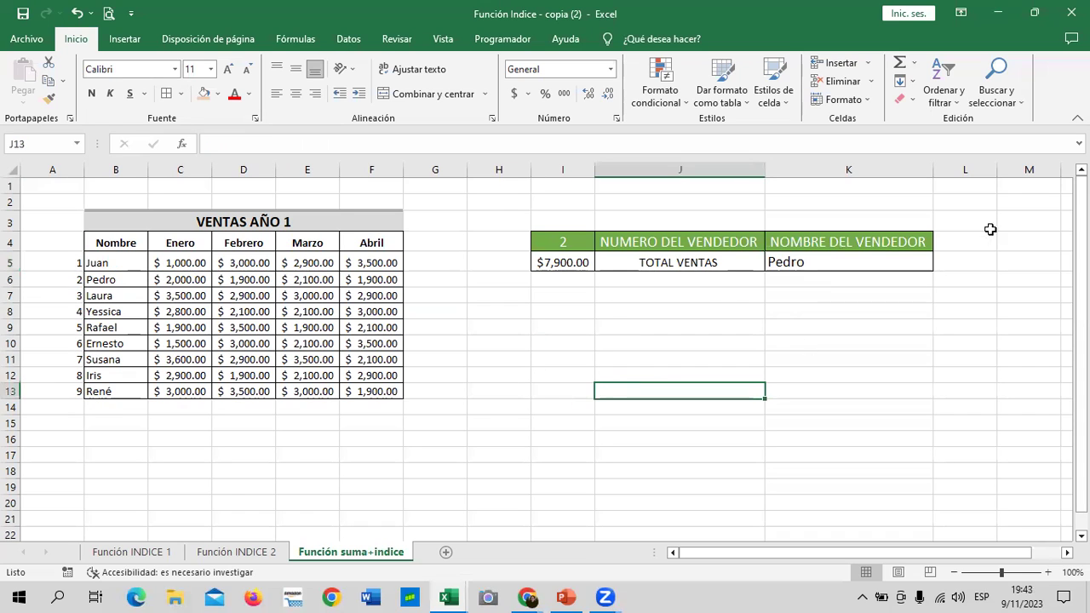
{"action": "left_click", "coordinate": [888, 259]}
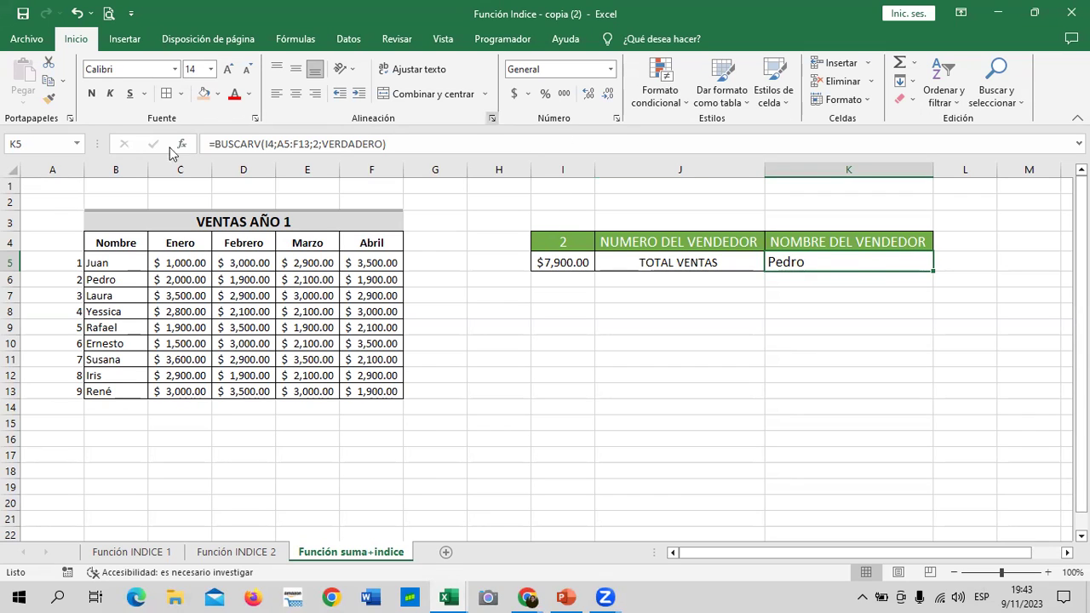
{"action": "left_click", "coordinate": [53, 262]}
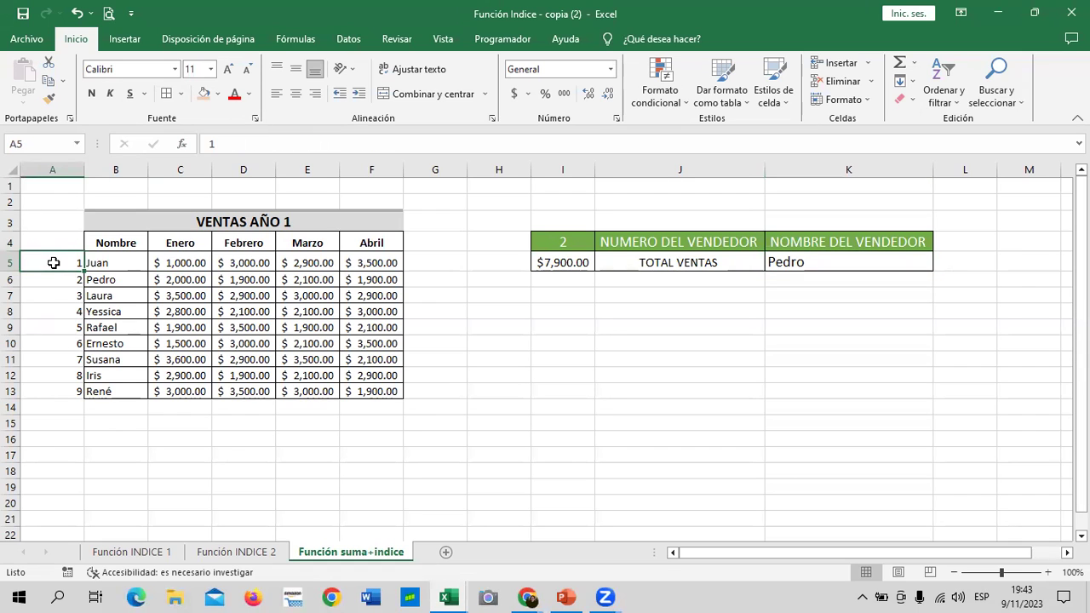
{"action": "left_click", "coordinate": [49, 239]}
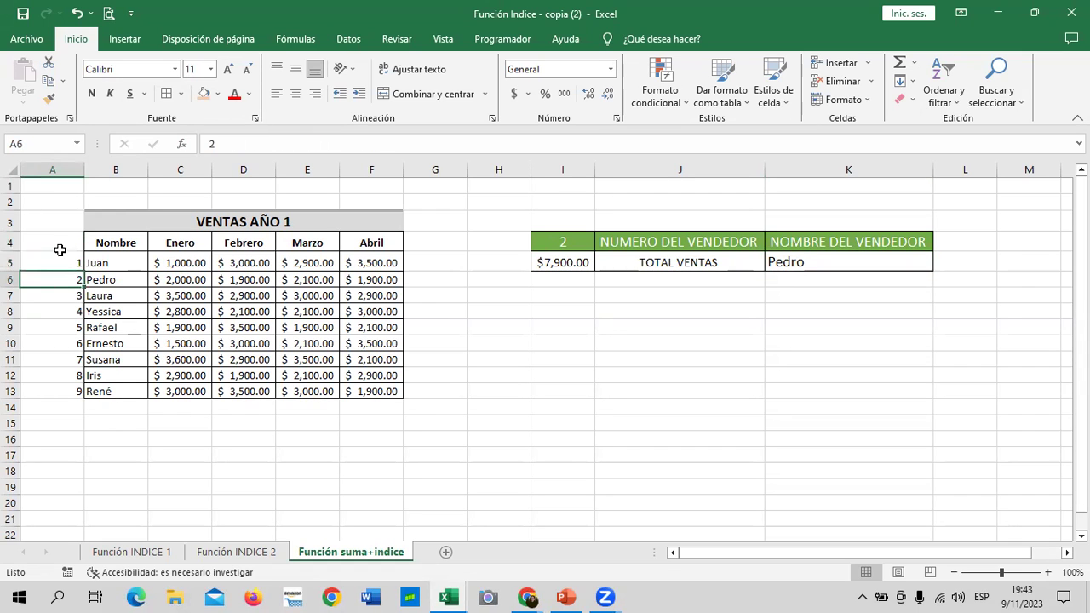
{"action": "left_click_drag", "start_coordinate": [61, 243], "coordinate": [78, 393]}
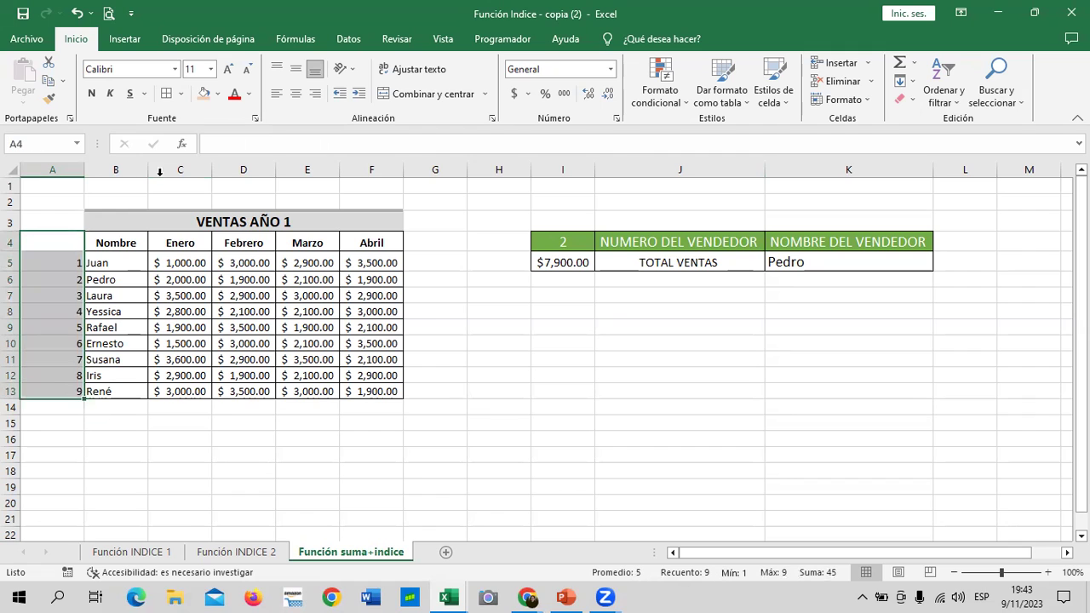
{"action": "left_click_drag", "start_coordinate": [84, 170], "coordinate": [61, 175]}
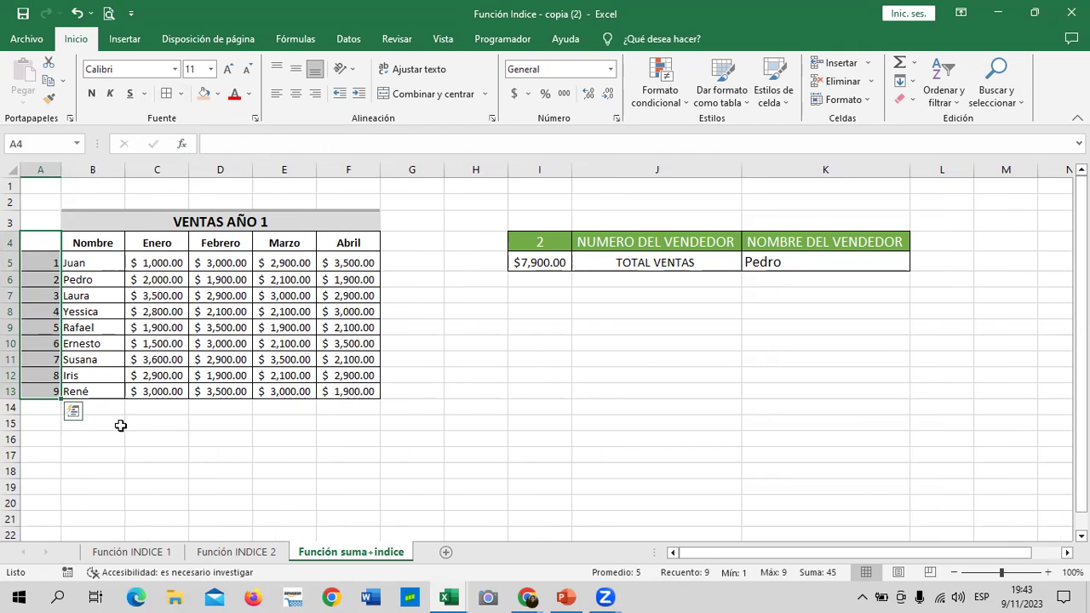
{"action": "left_click", "coordinate": [163, 476]}
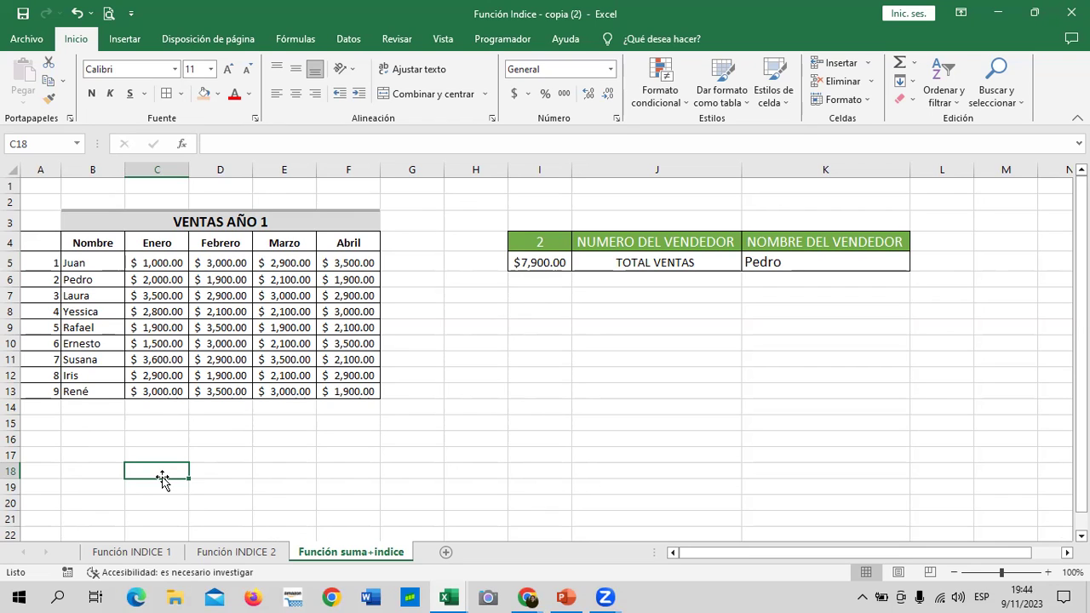
Centre the result cells I5:K5, including the looked-up name Pedro in K5.
{"action": "left_click_drag", "start_coordinate": [544, 259], "coordinate": [766, 264]}
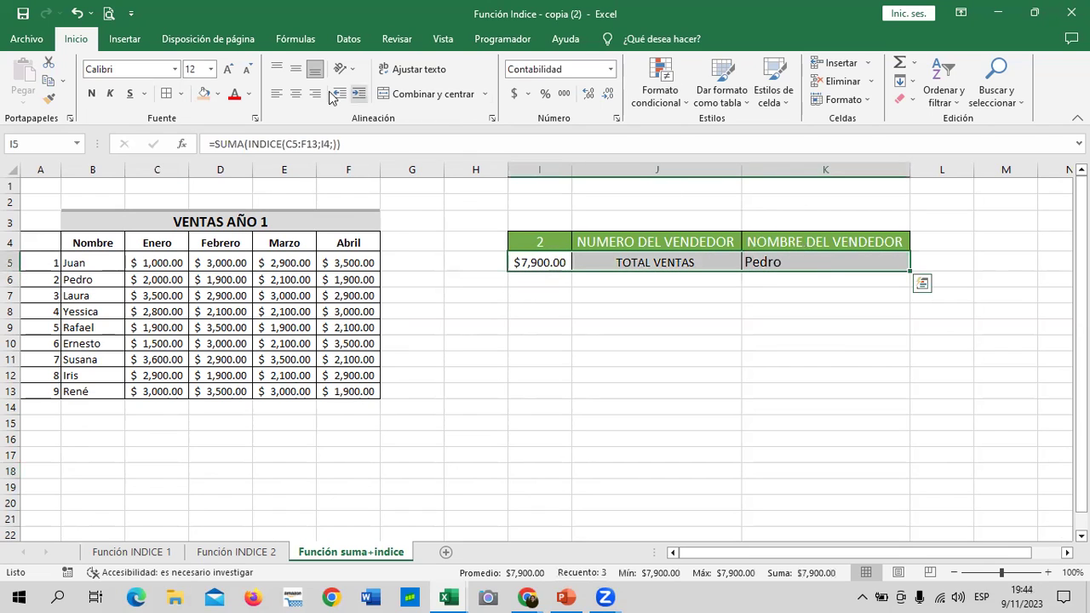
{"action": "left_click", "coordinate": [296, 96]}
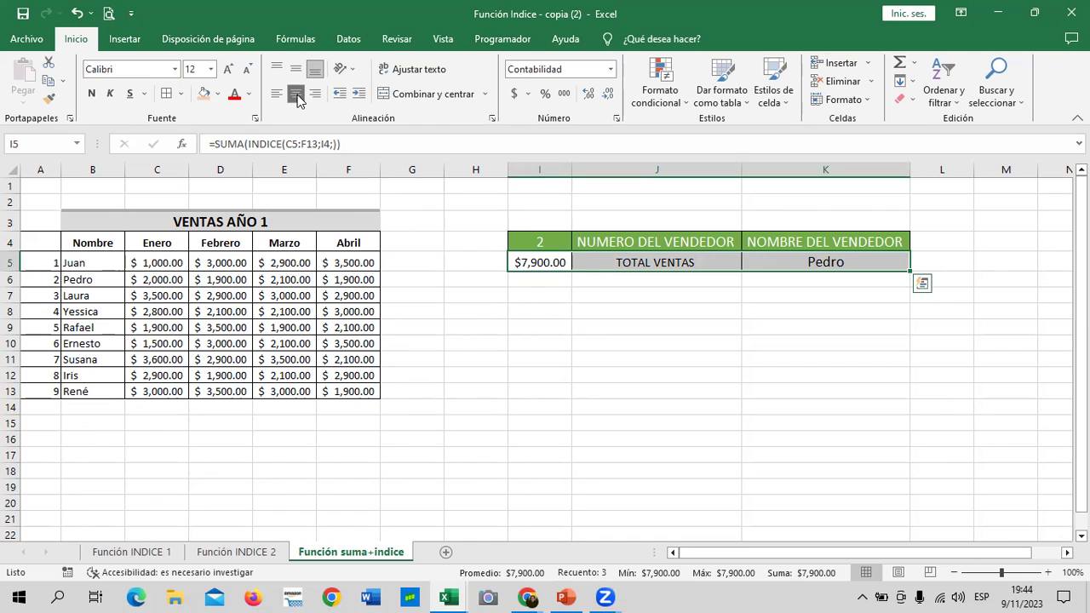
{"action": "left_click", "coordinate": [723, 385]}
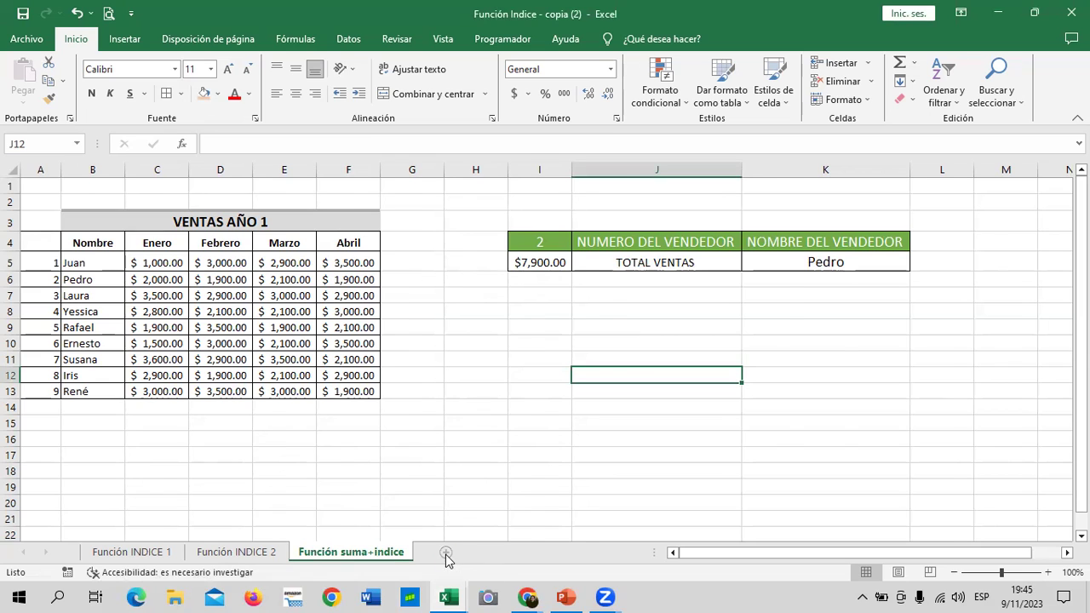
Insert a new sheet and rename it 'Función Indice+Coincidir'.
{"action": "left_click", "coordinate": [444, 553]}
{"action": "right_click", "coordinate": [446, 555]}
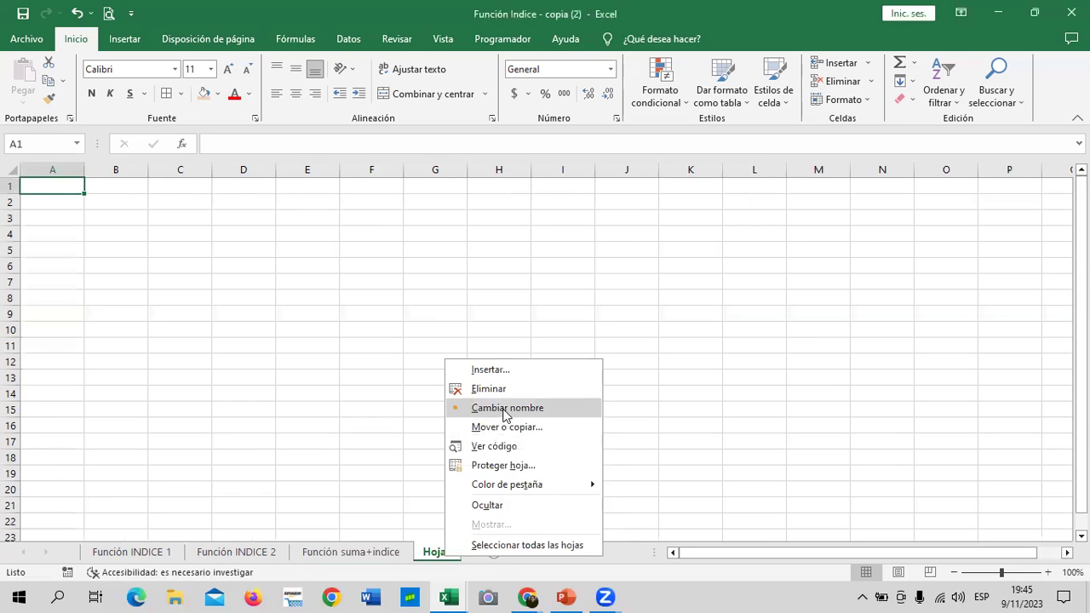
{"action": "left_click", "coordinate": [547, 411]}
{"action": "key", "text": "BackSpace"}
{"action": "type", "text": "fUNCI"}
{"action": "key", "text": "BackSpace"}
{"action": "key", "text": "BackSpace"}
{"action": "key", "text": "BackSpace"}
{"action": "key", "text": "BackSpace"}
{"action": "key", "text": "BackSpace"}
{"action": "type", "text": "F"}
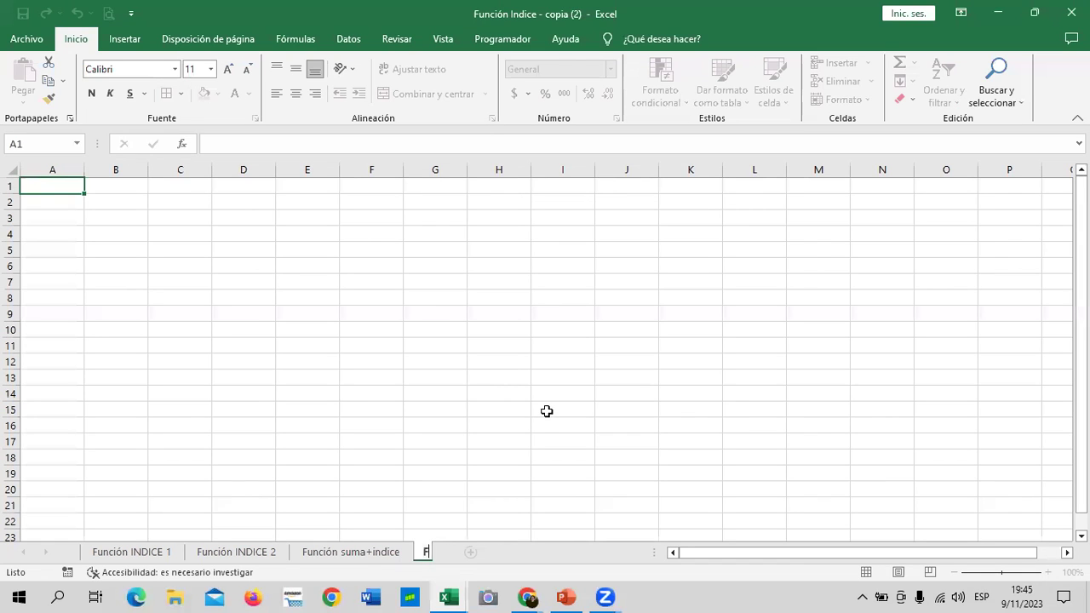
{"action": "key", "text": "Caps_Lock"}
{"action": "type", "text": "unción "}
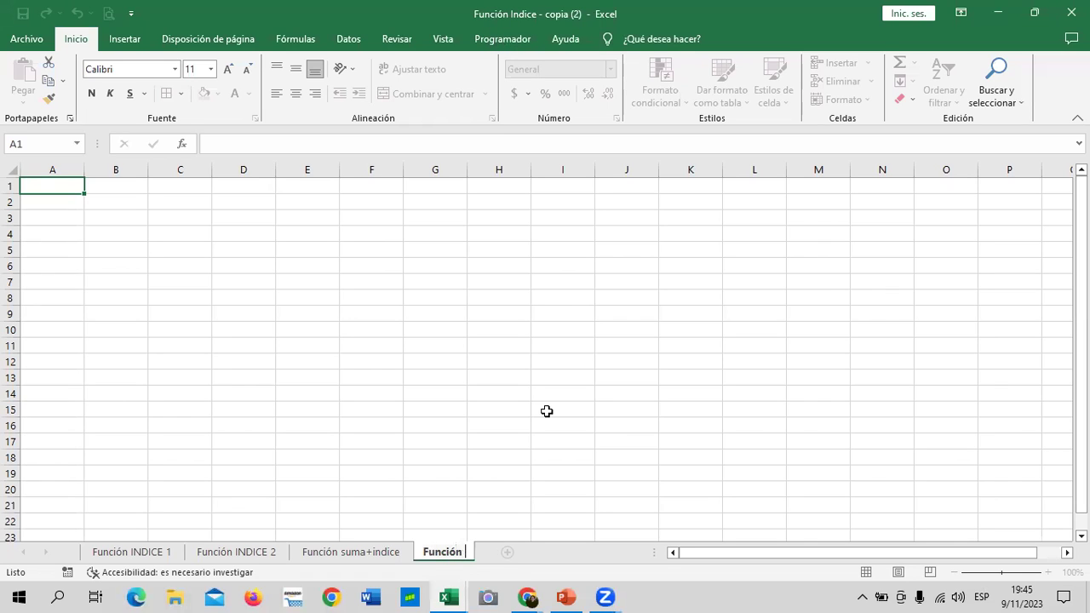
{"action": "type", "text": "I"}
{"action": "type", "text": "ndice+Coincidir"}
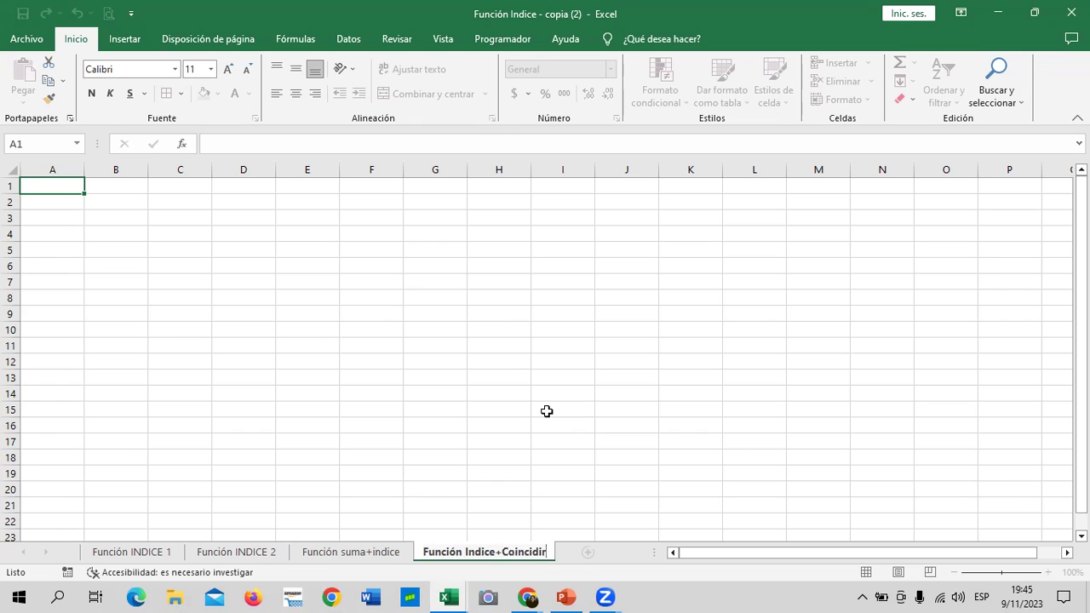
{"action": "key", "text": "Return"}
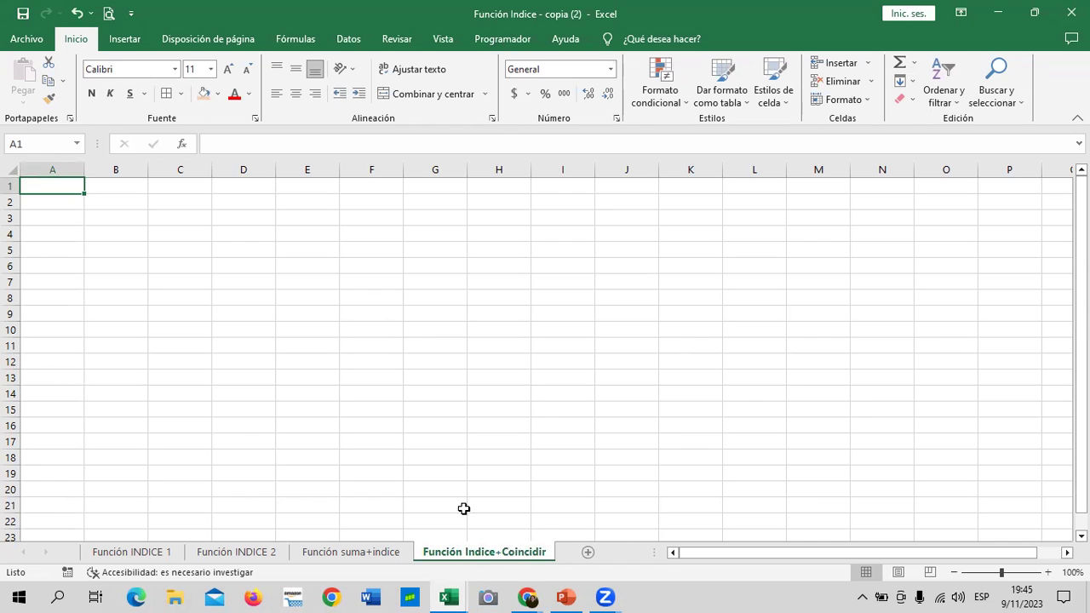
Type the heading MESES in cell B2.
{"action": "left_click", "coordinate": [325, 269]}
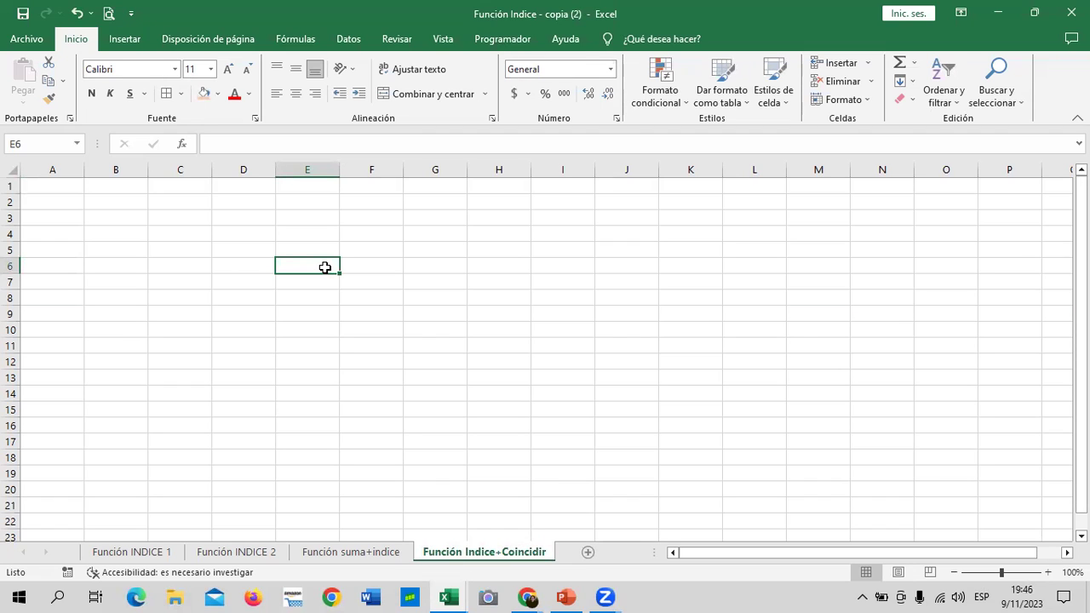
{"action": "left_click", "coordinate": [129, 217]}
{"action": "left_click", "coordinate": [125, 202]}
{"action": "type", "text": "mes"}
{"action": "key", "text": "Caps_Lock"}
{"action": "key", "text": "BackSpace"}
{"action": "key", "text": "BackSpace"}
{"action": "key", "text": "BackSpace"}
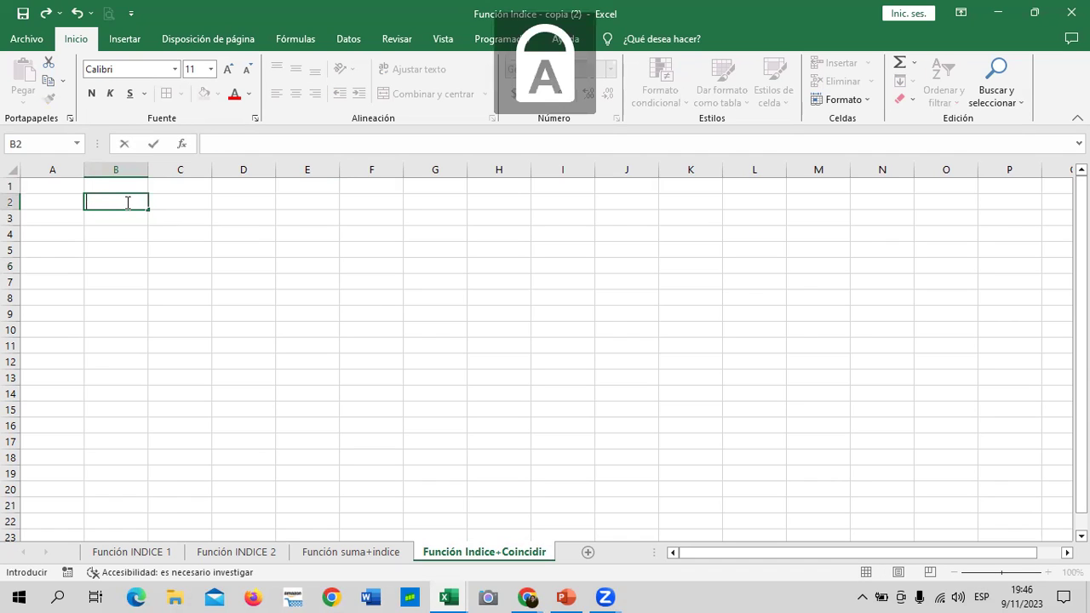
{"action": "type", "text": "MESES"}
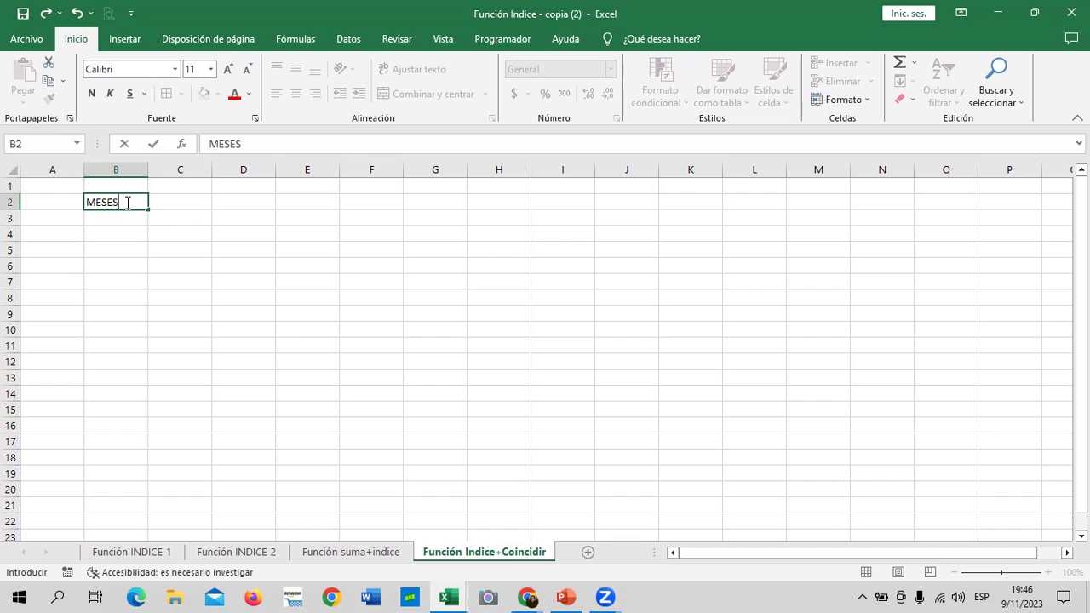
{"action": "key", "text": "Return"}
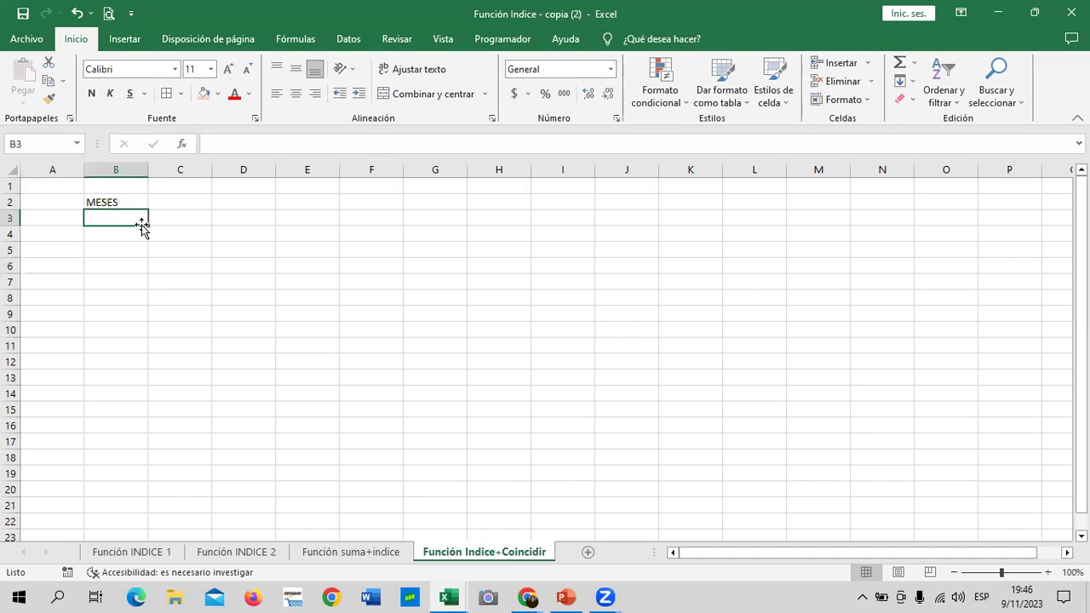
Enter enero in B3 and drag its fill handle down column B.
{"action": "type", "text": "e"}
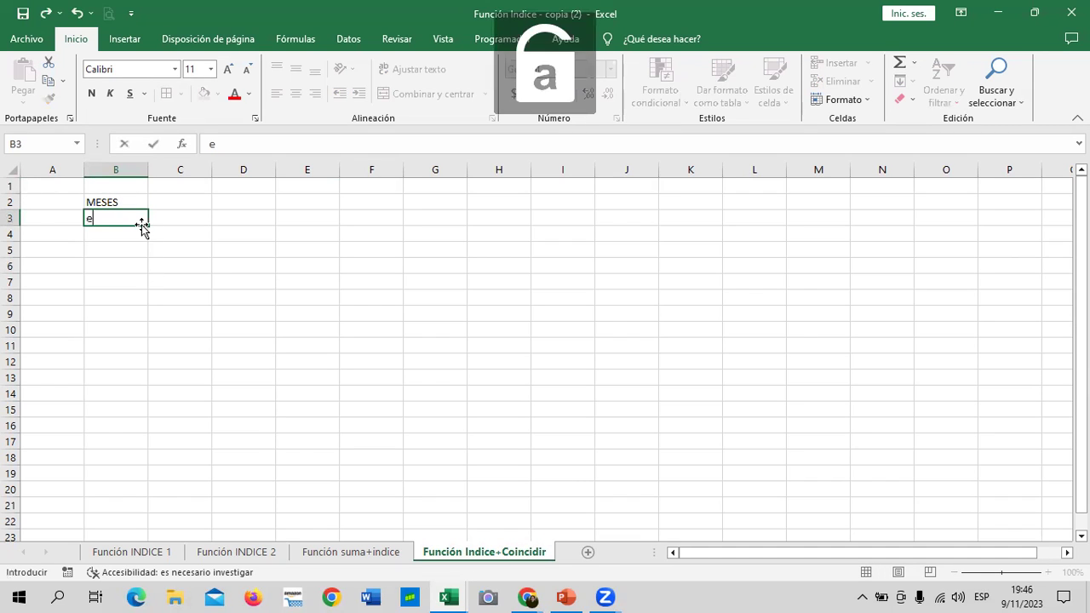
{"action": "type", "text": "nero"}
{"action": "key", "text": "Return"}
{"action": "left_click", "coordinate": [137, 217]}
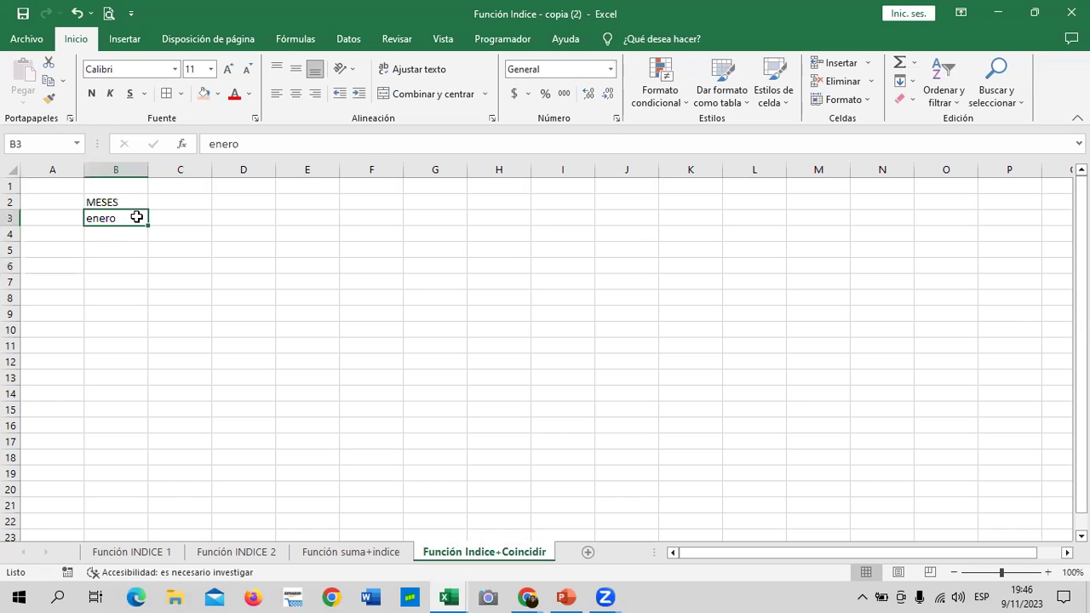
{"action": "mouse_move", "coordinate": [149, 224]}
{"action": "left_mouse_down"}
{"action": "mouse_move", "coordinate": [160, 416]}
{"action": "mouse_move", "coordinate": [156, 403]}
{"action": "left_mouse_up"}
Finish the month series at diciembre and give B2:D14 all borders.
{"action": "left_click", "coordinate": [255, 330]}
{"action": "mouse_move", "coordinate": [137, 202]}
{"action": "left_mouse_down"}
{"action": "mouse_move", "coordinate": [194, 393]}
{"action": "mouse_move", "coordinate": [223, 392]}
{"action": "left_mouse_up"}
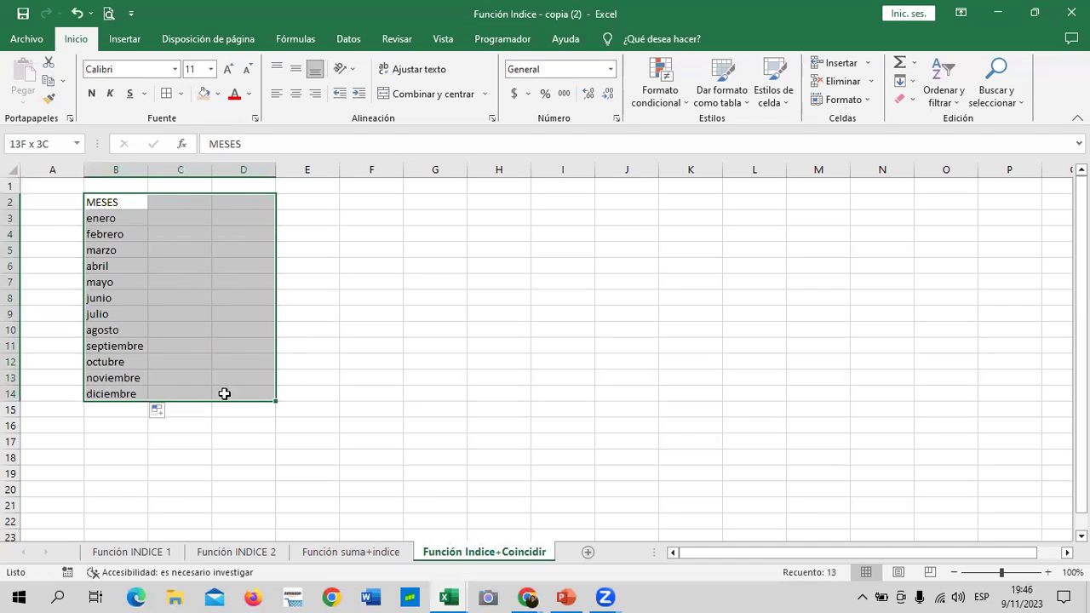
{"action": "left_click", "coordinate": [167, 94]}
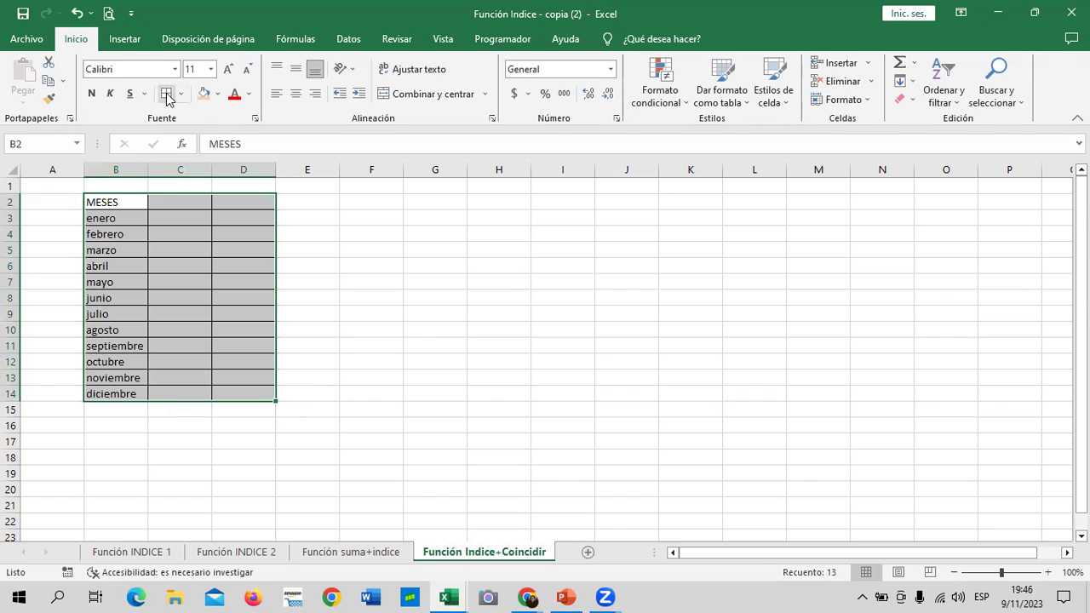
Style header row B2:D2 centred, with orange Énfasis2 cell style and larger font.
{"action": "left_click_drag", "start_coordinate": [385, 255], "coordinate": [387, 266]}
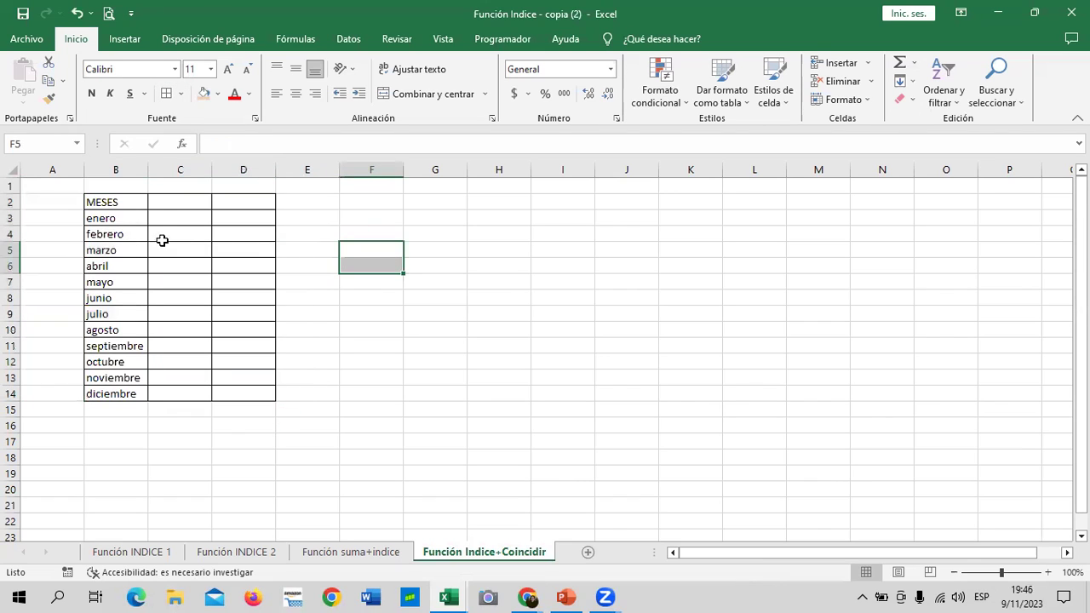
{"action": "left_click_drag", "start_coordinate": [134, 202], "coordinate": [218, 210]}
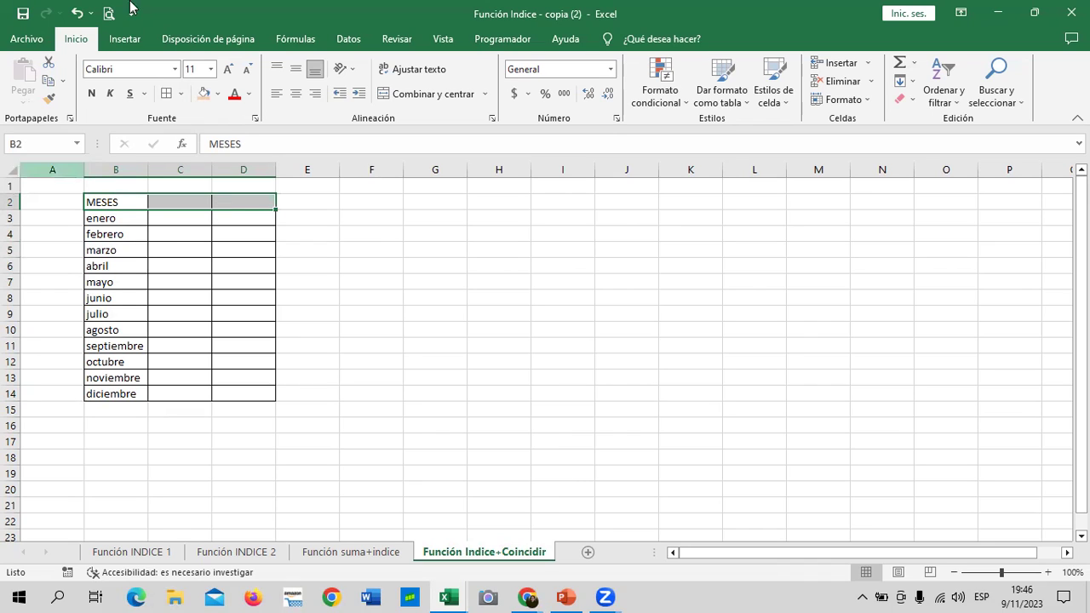
{"action": "left_click", "coordinate": [297, 93]}
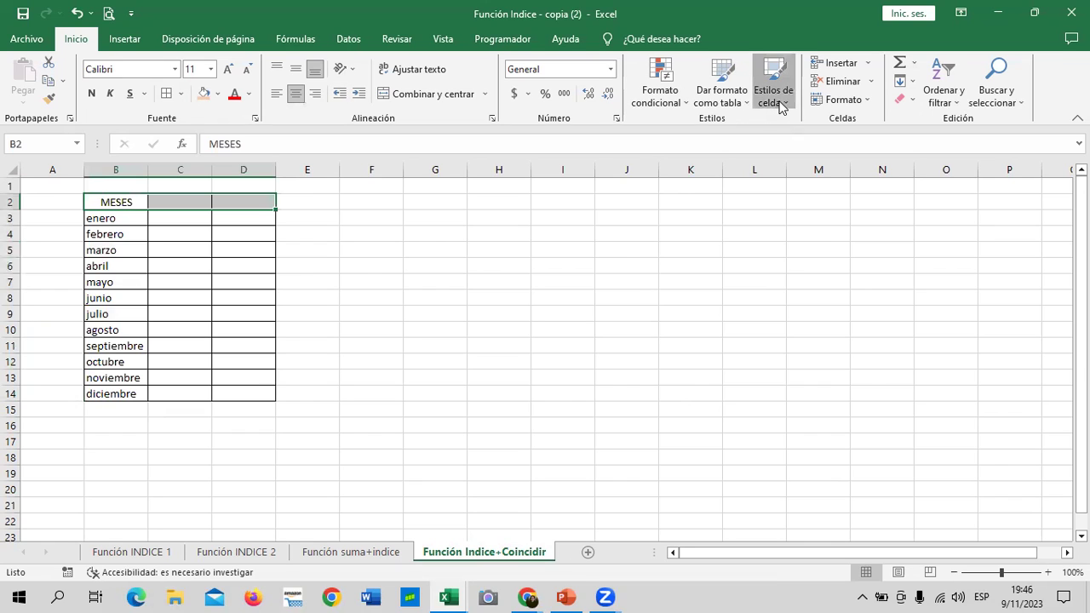
{"action": "left_click", "coordinate": [770, 98]}
{"action": "left_click", "coordinate": [723, 348]}
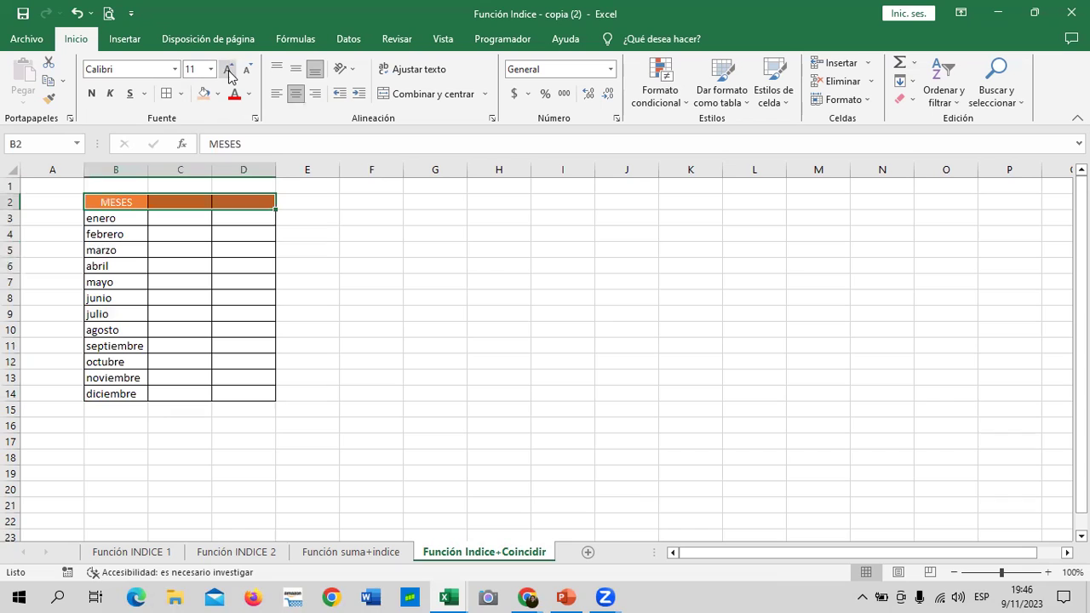
{"action": "left_click", "coordinate": [228, 71]}
{"action": "left_click", "coordinate": [228, 71]}
{"action": "left_click", "coordinate": [413, 279]}
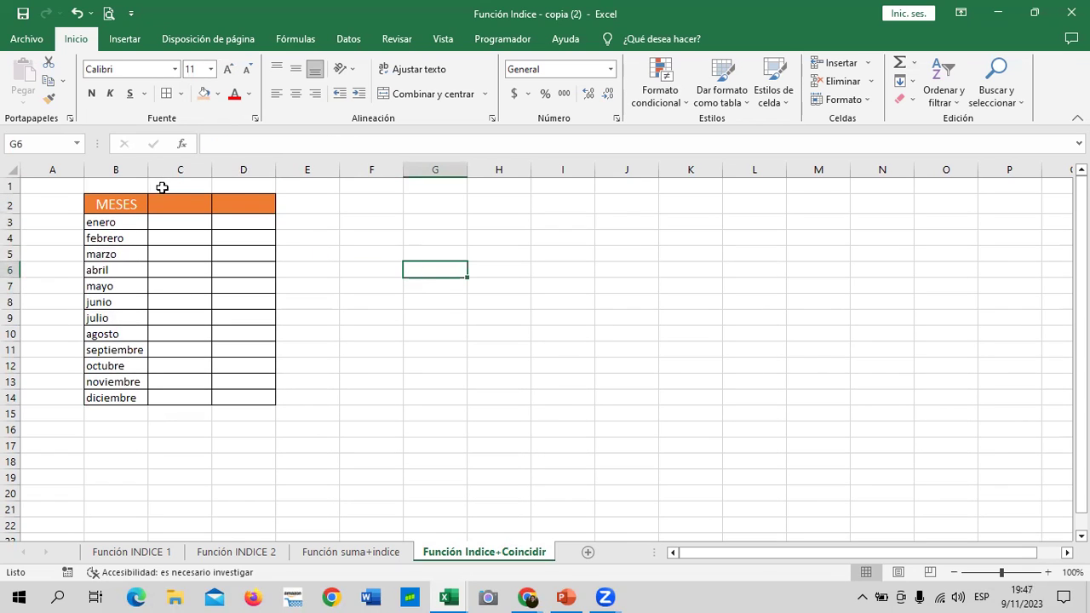
Type INGRESOS in C2 and autofit column C to the header.
{"action": "left_click", "coordinate": [185, 202]}
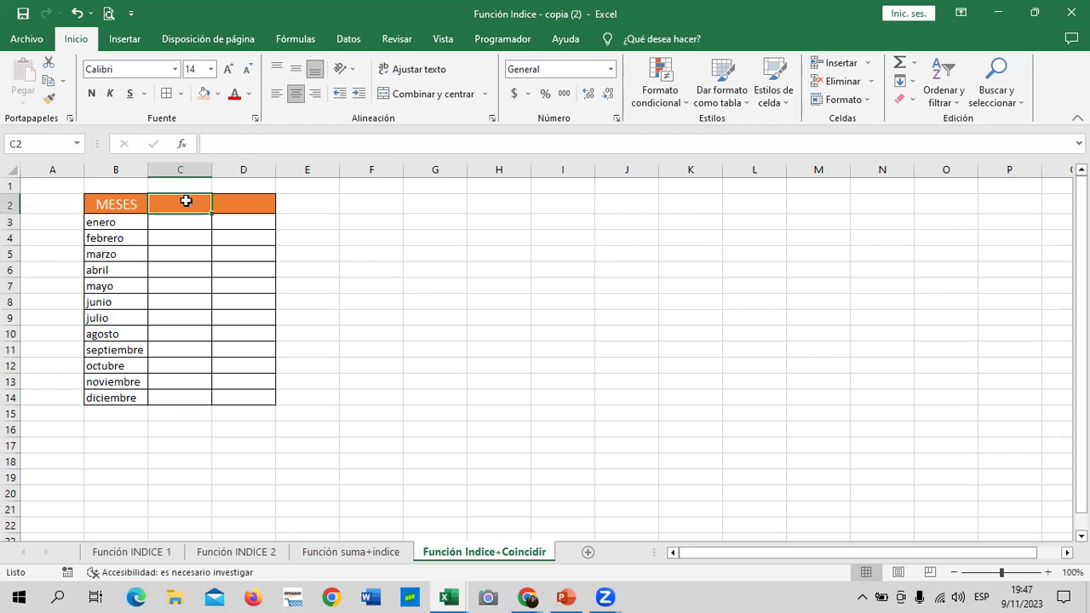
{"action": "type", "text": "ingres"}
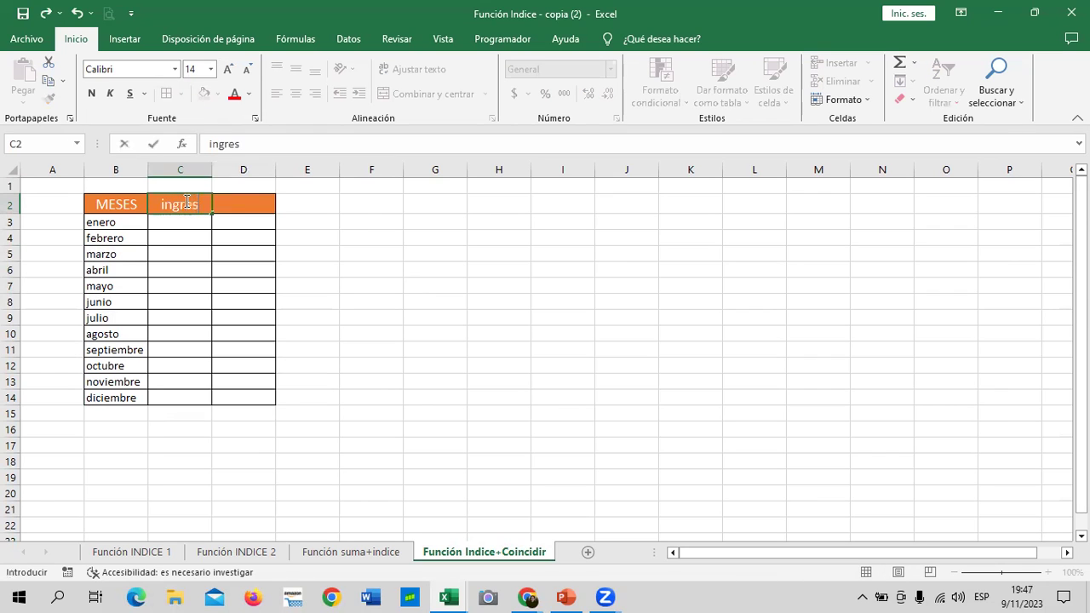
{"action": "key", "text": "Caps_Lock"}
{"action": "key", "text": "BackSpace"}
{"action": "key", "text": "BackSpace"}
{"action": "key", "text": "BackSpace"}
{"action": "type", "text": "INGRESOS"}
{"action": "left_click", "coordinate": [373, 240]}
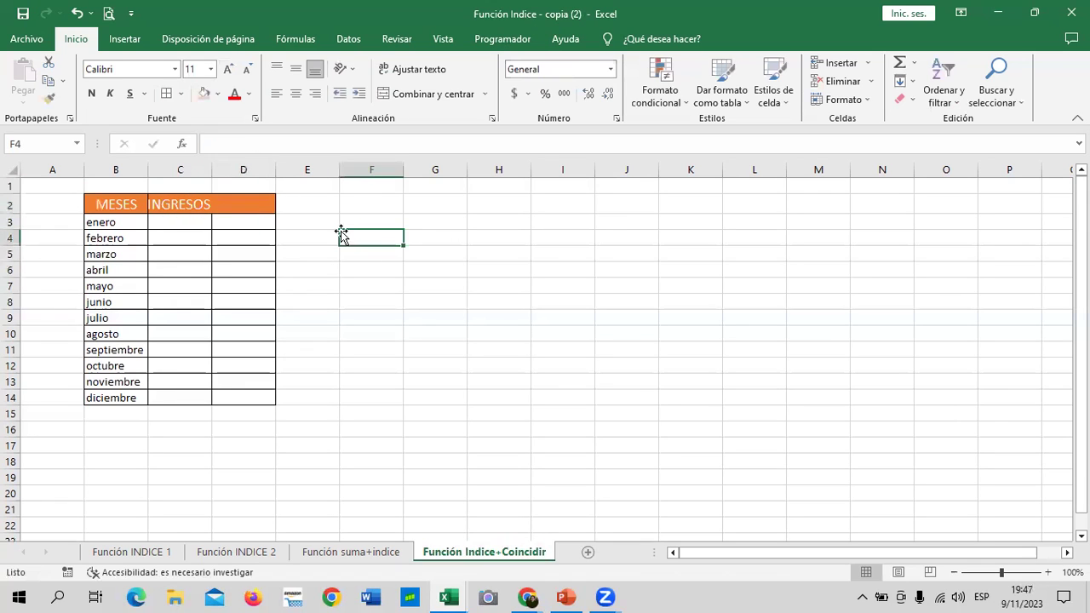
{"action": "double_click", "coordinate": [211, 168]}
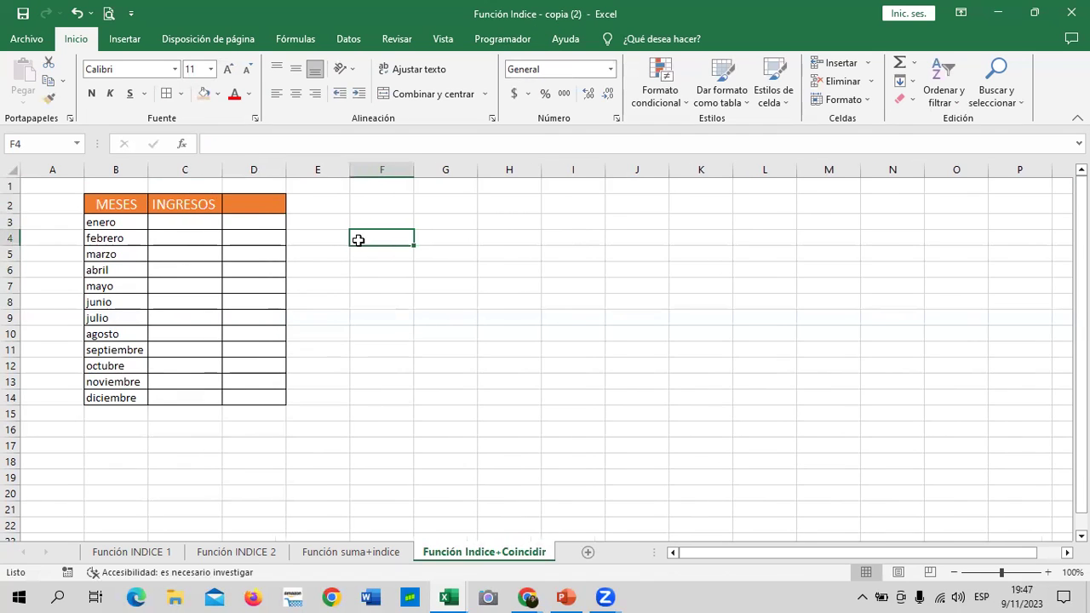
Type GASTOS in D2 and widen column D to fit it.
{"action": "left_click", "coordinate": [257, 207]}
{"action": "type", "text": "G"}
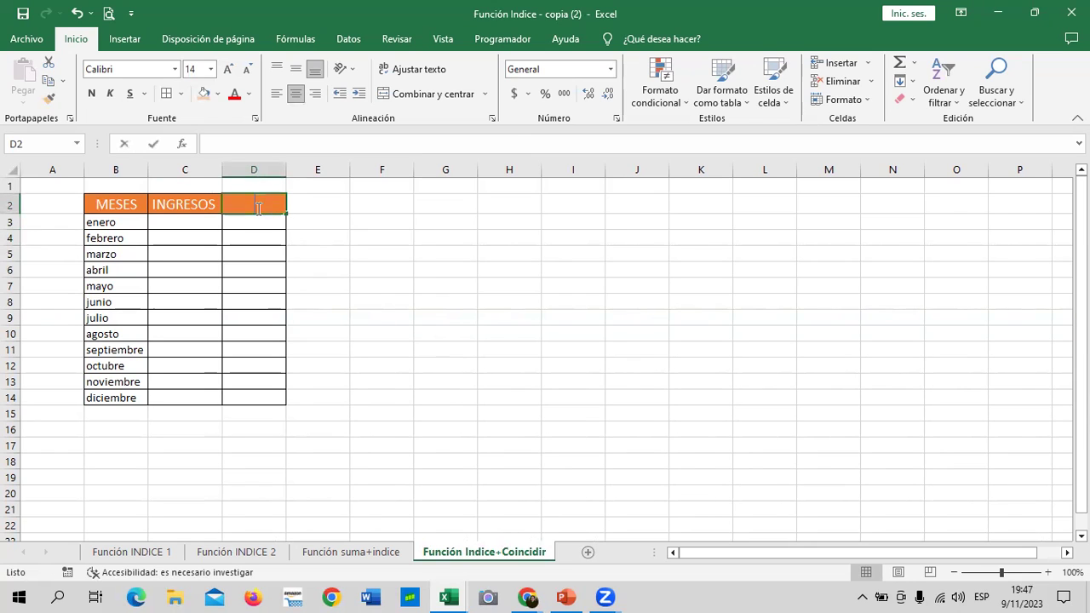
{"action": "type", "text": "ASTO"}
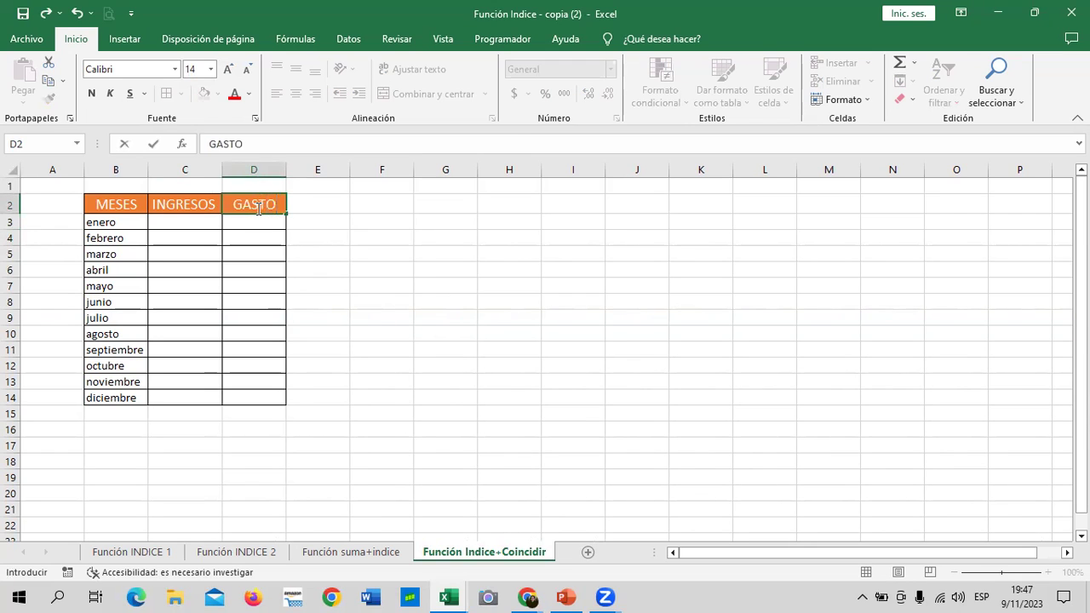
{"action": "type", "text": "S"}
{"action": "key", "text": "Return"}
{"action": "left_click", "coordinate": [347, 221]}
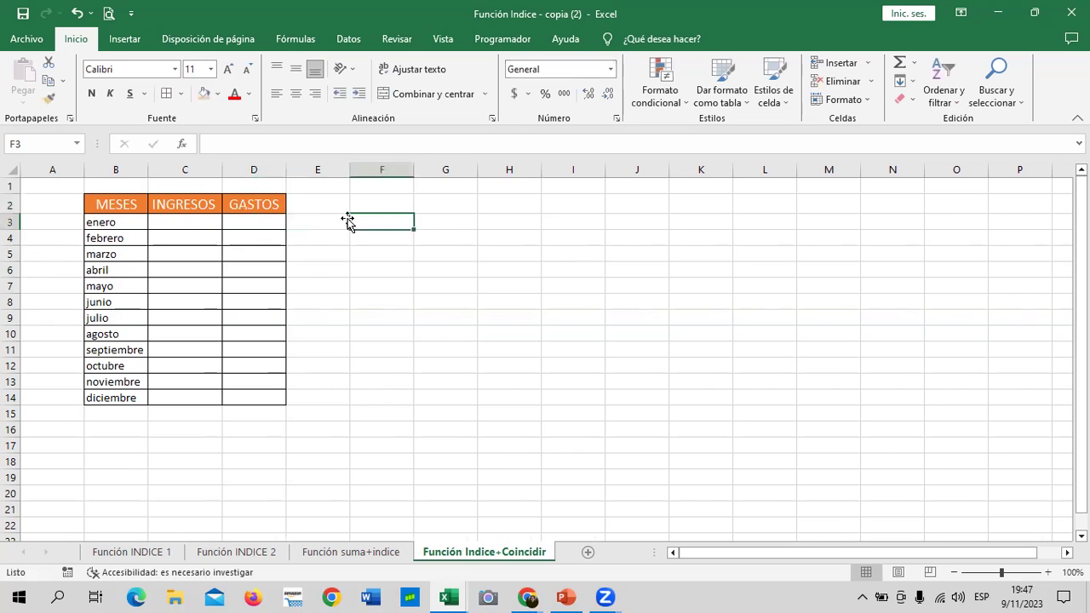
{"action": "left_click_drag", "start_coordinate": [286, 169], "coordinate": [297, 170]}
{"action": "key", "text": "Down"}
{"action": "key", "text": "Down"}
{"action": "key", "text": "Down"}
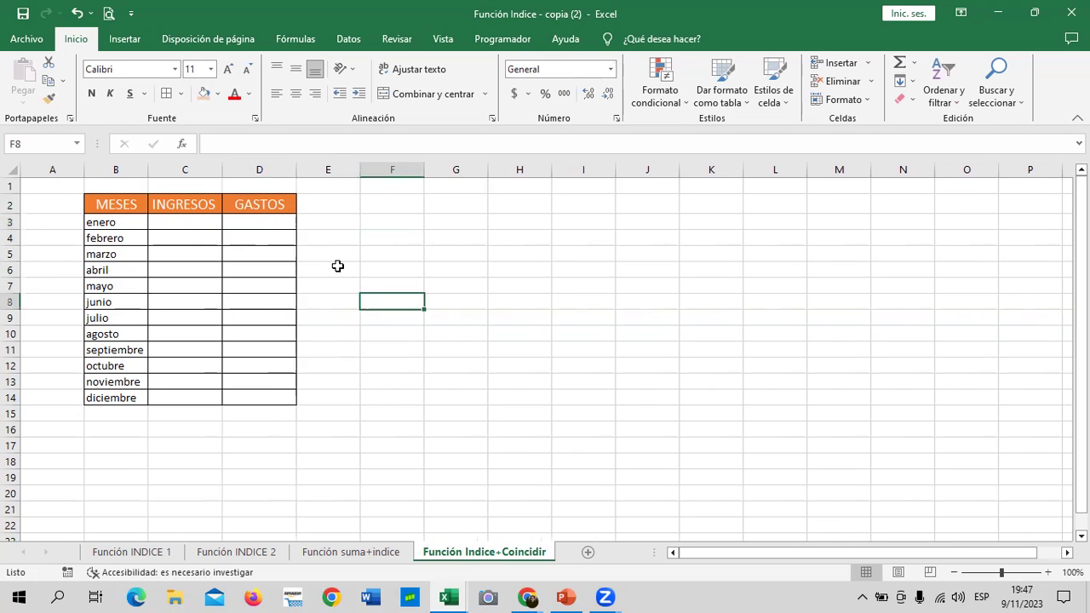
{"action": "left_click", "coordinate": [201, 221]}
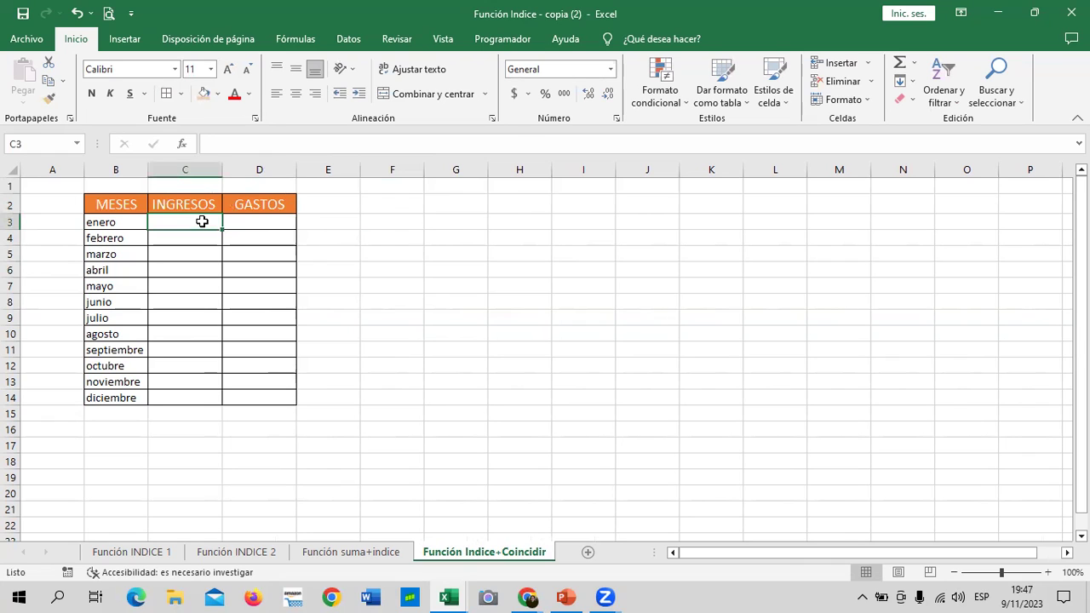
{"action": "type", "text": "600"}
{"action": "key", "text": "Return"}
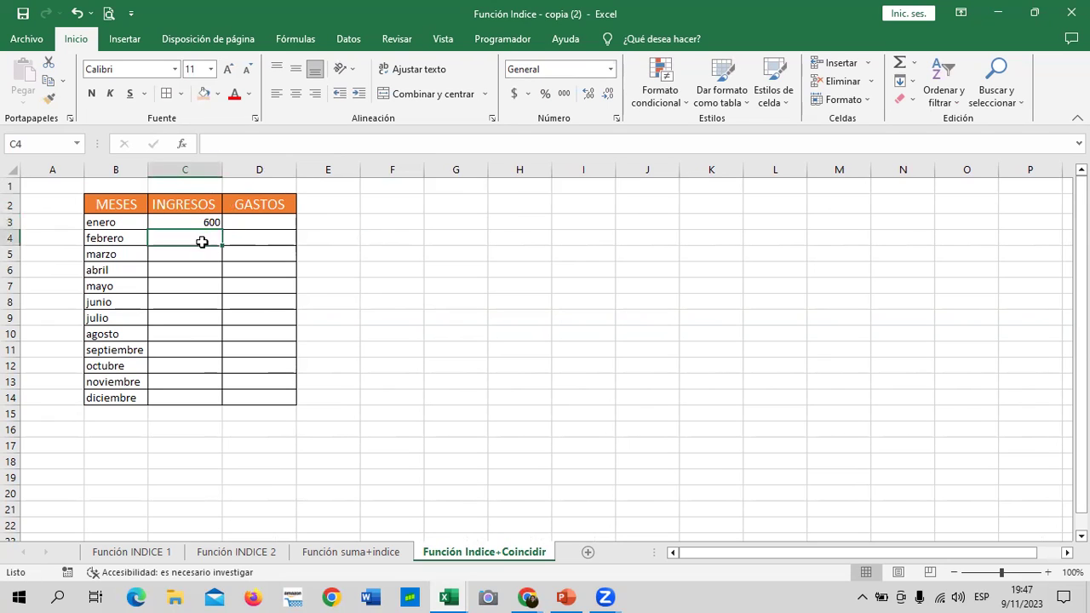
{"action": "left_click", "coordinate": [187, 221]}
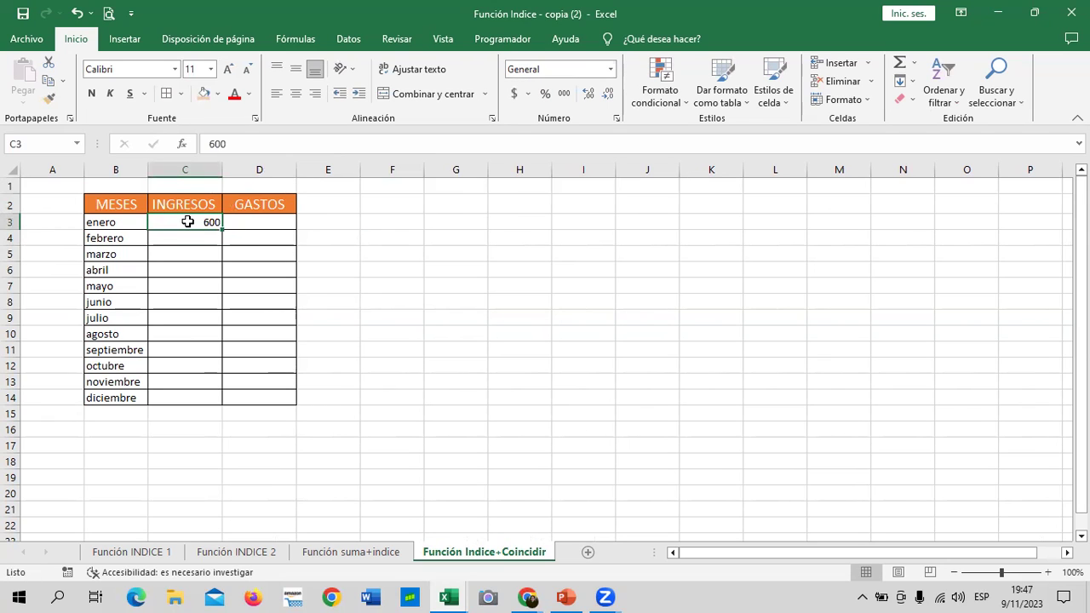
{"action": "left_click", "coordinate": [487, 300]}
{"action": "left_click", "coordinate": [195, 220]}
{"action": "key", "text": "Delete"}
{"action": "left_click_drag", "start_coordinate": [538, 288], "coordinate": [559, 285]}
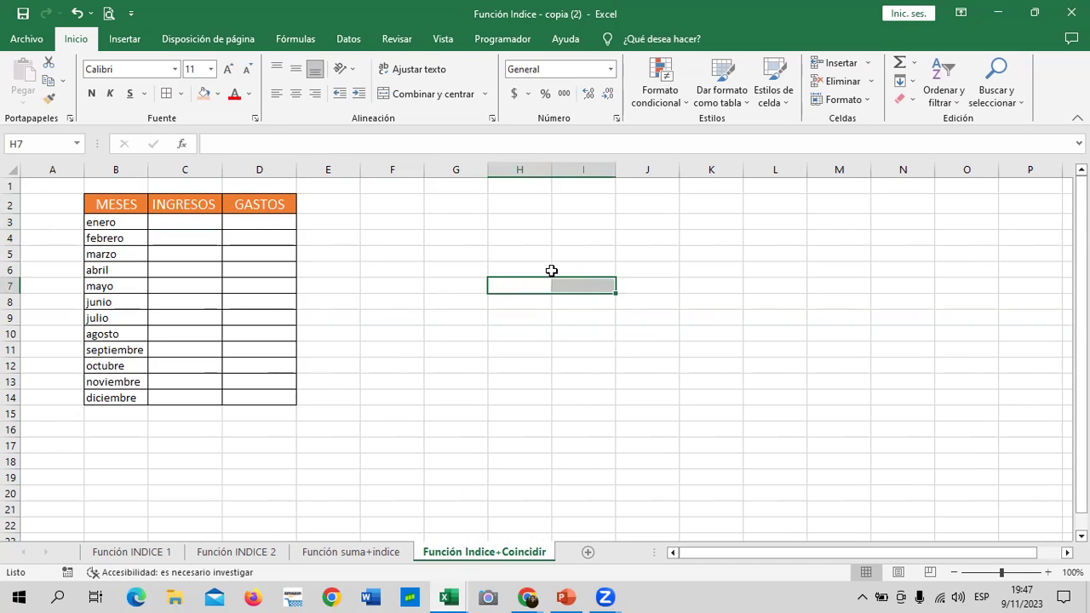
{"action": "left_click", "coordinate": [178, 222]}
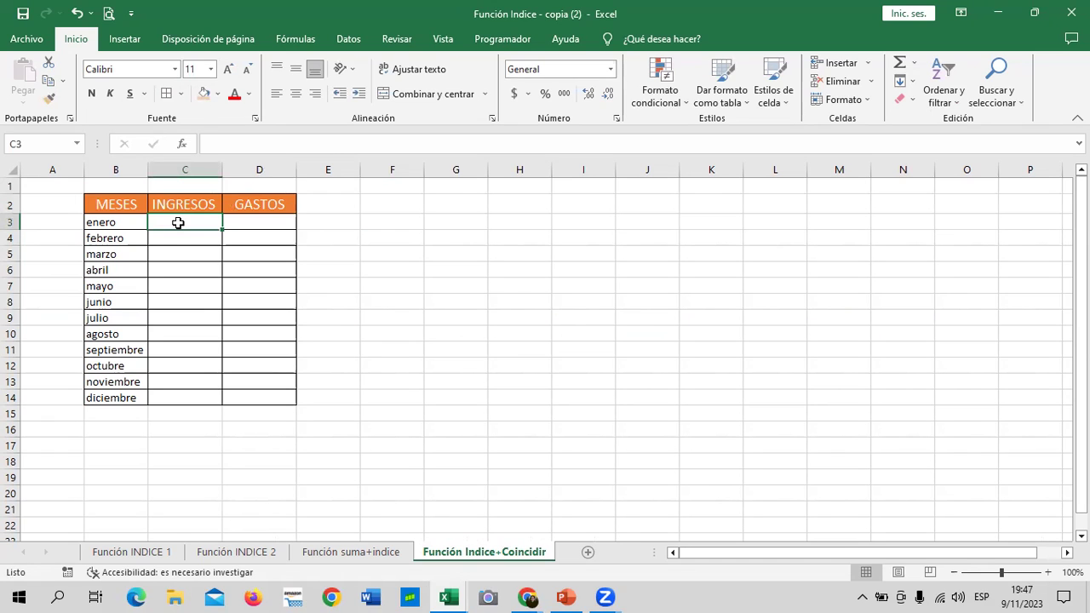
Enter =ALEATORIO.ENTRE(350;600) in C3 and fill it down through C14.
{"action": "type", "text": "="}
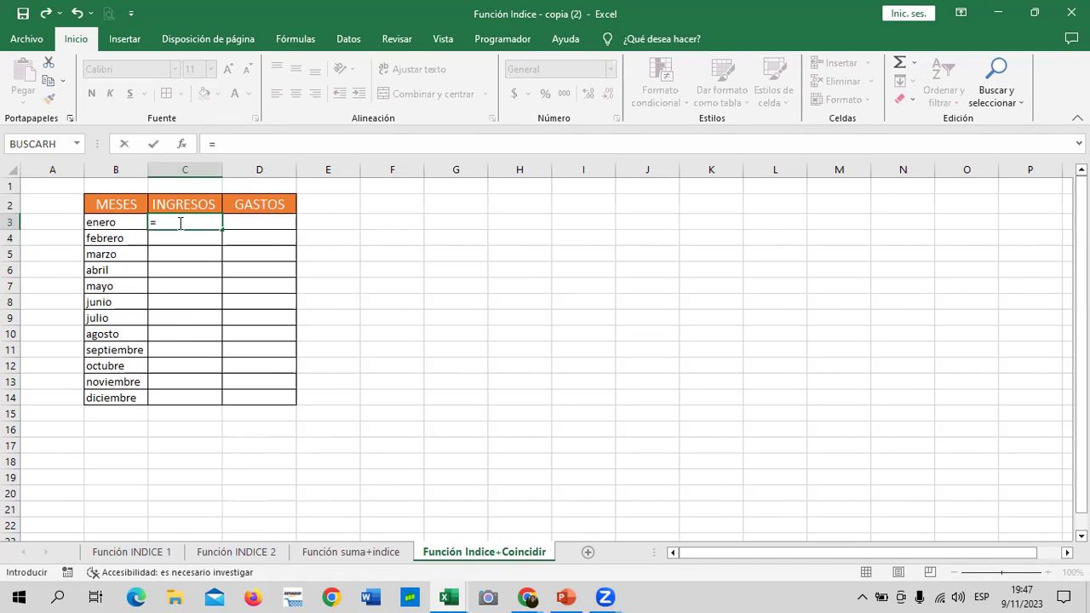
{"action": "type", "text": "ALE"}
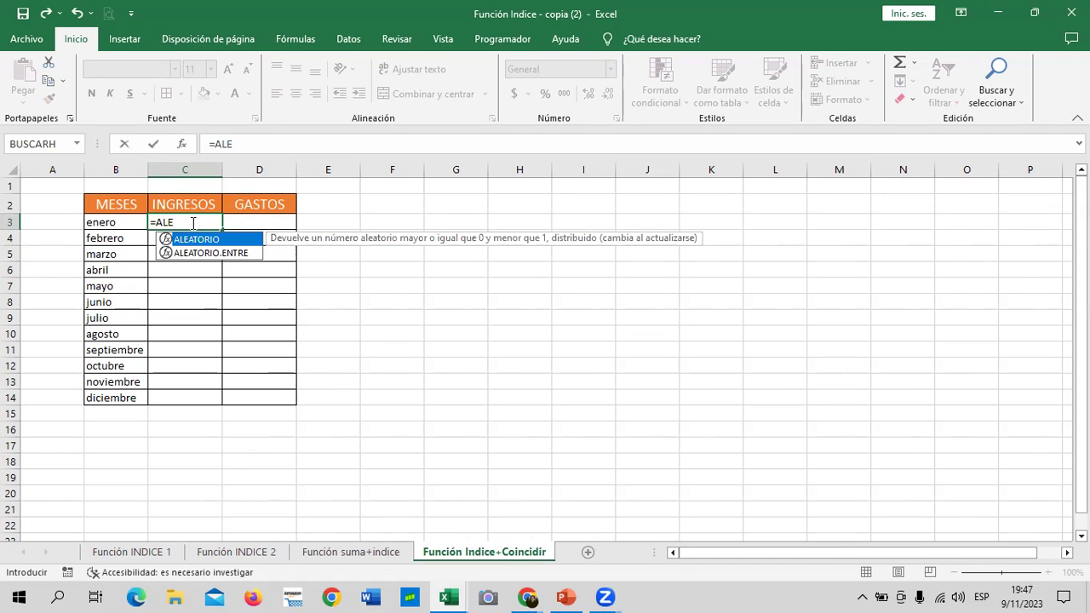
{"action": "double_click", "coordinate": [243, 254]}
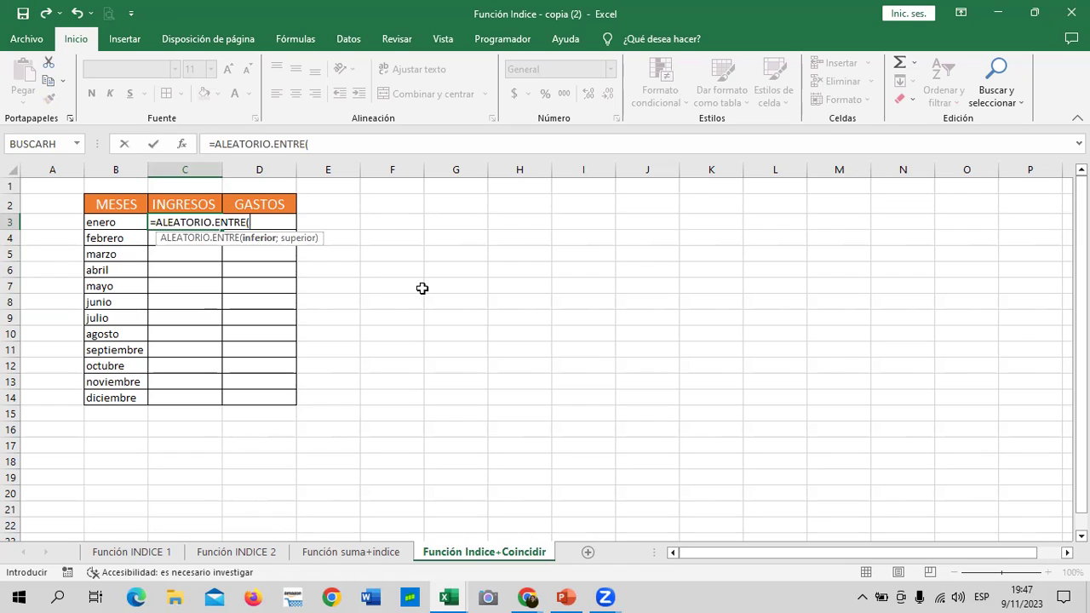
{"action": "type", "text": "350"}
{"action": "type", "text": ";"}
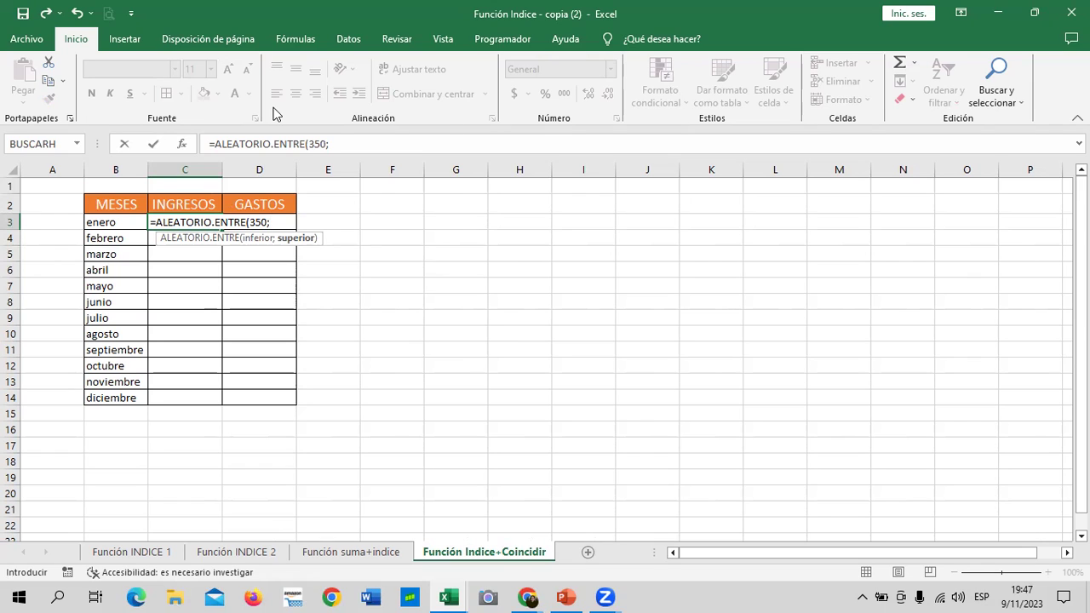
{"action": "type", "text": "600"}
{"action": "key", "text": "Return"}
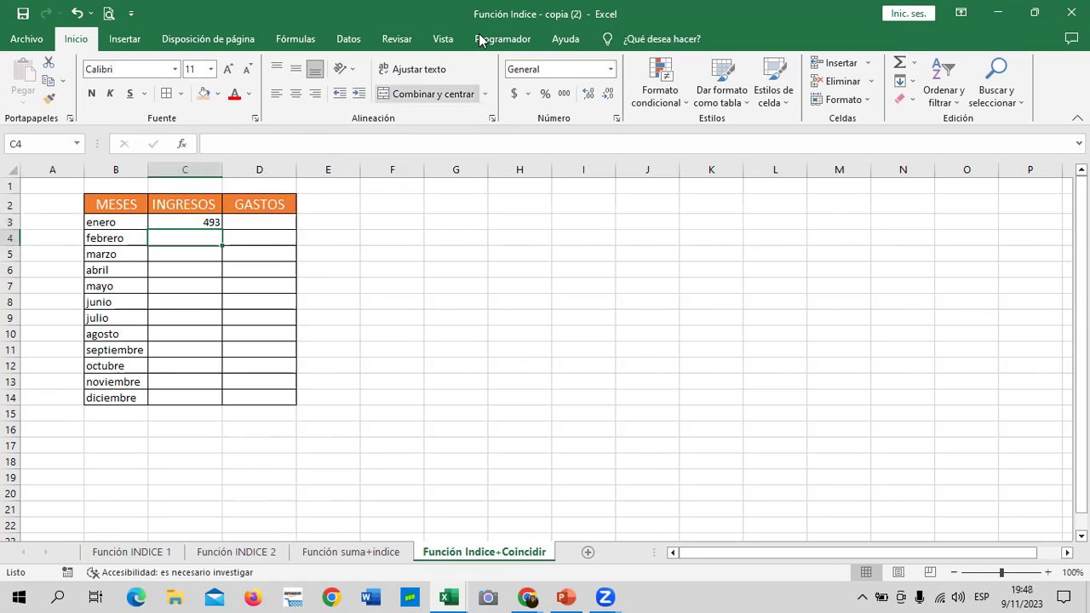
{"action": "left_click", "coordinate": [194, 220]}
{"action": "left_click_drag", "start_coordinate": [222, 229], "coordinate": [231, 397]}
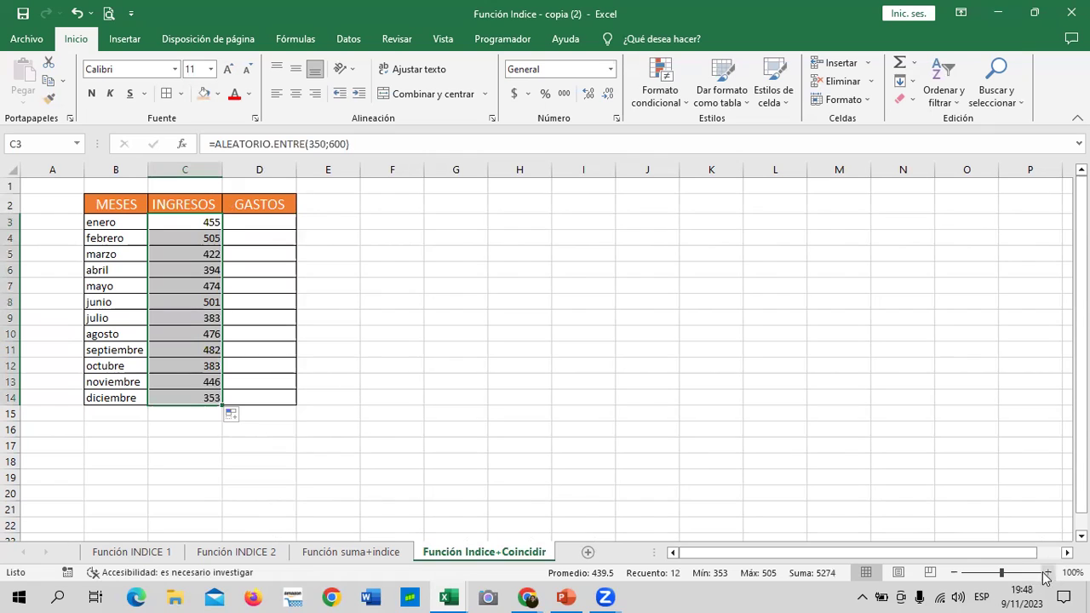
{"action": "left_click", "coordinate": [1048, 573]}
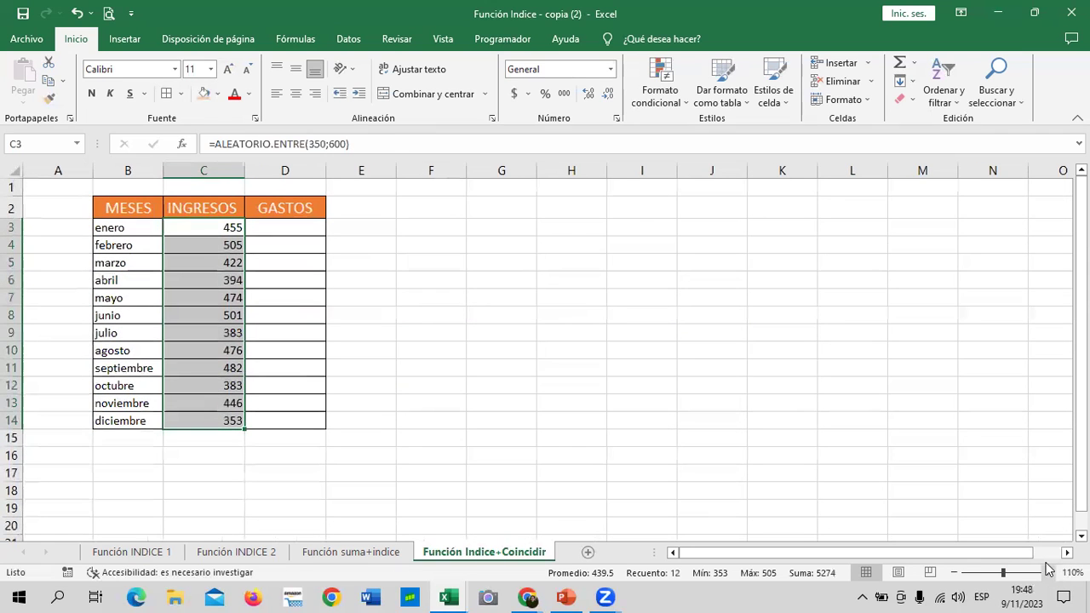
{"action": "left_click", "coordinate": [482, 316]}
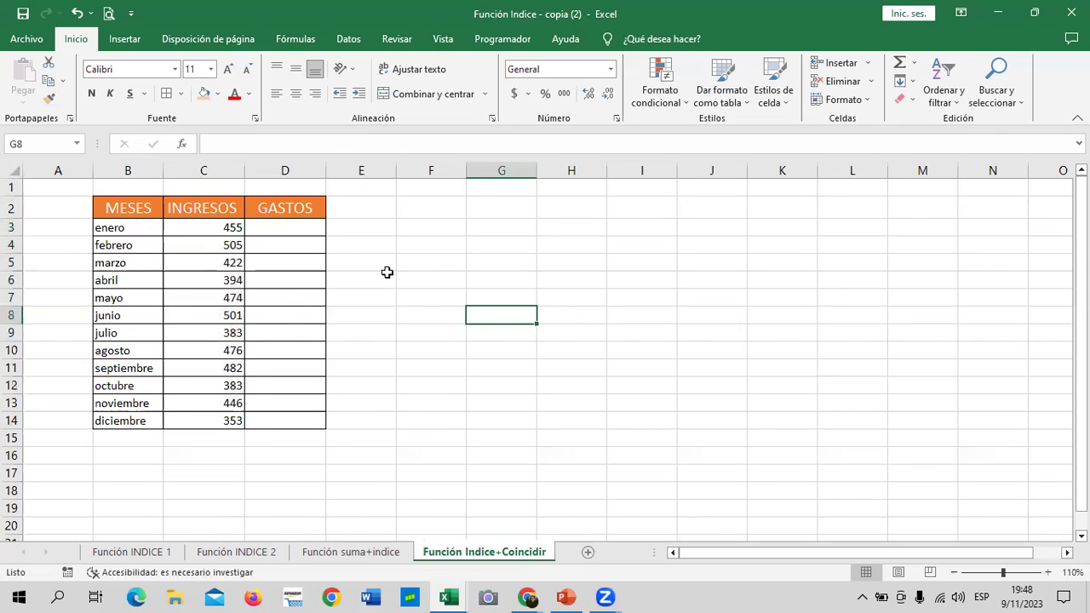
Copy the INGRESOS figures C3:C14 and paste them back over themselves as fixed values.
{"action": "left_click_drag", "start_coordinate": [233, 226], "coordinate": [234, 418]}
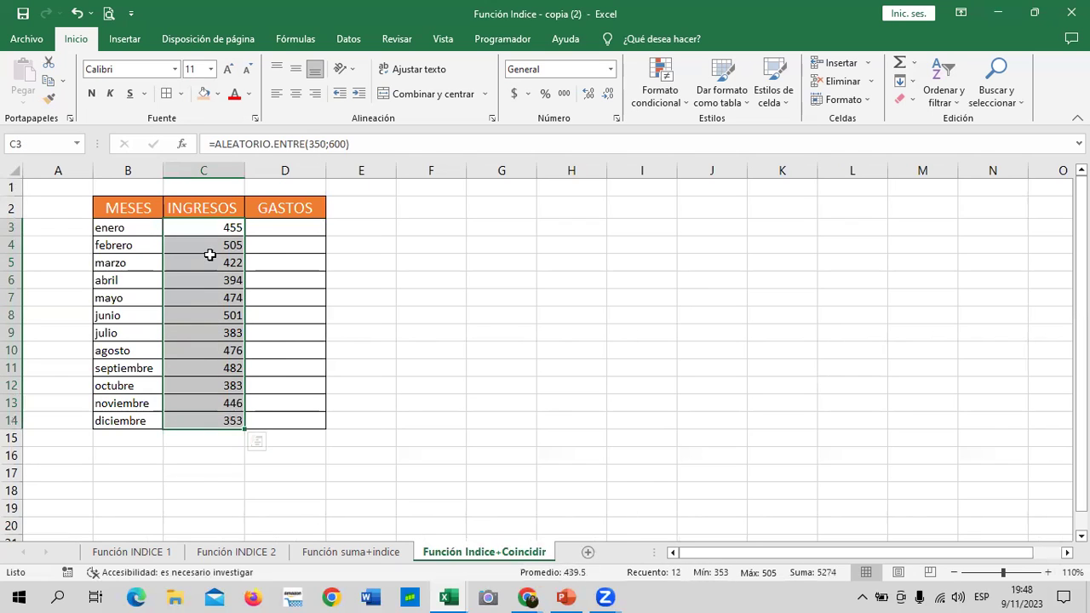
{"action": "right_click", "coordinate": [203, 227]}
{"action": "left_click", "coordinate": [271, 252]}
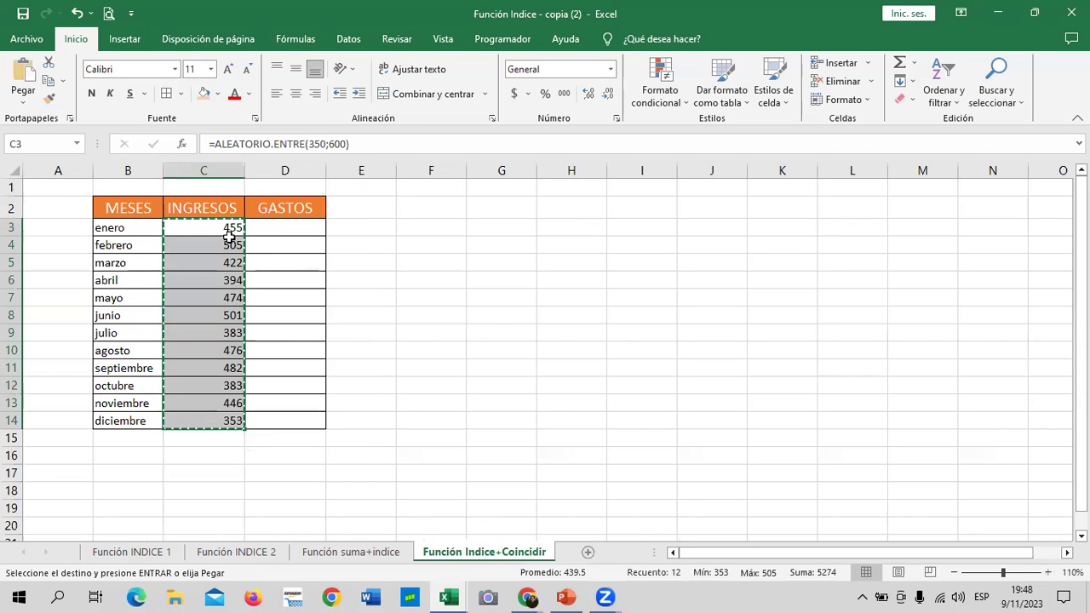
{"action": "right_click", "coordinate": [199, 227]}
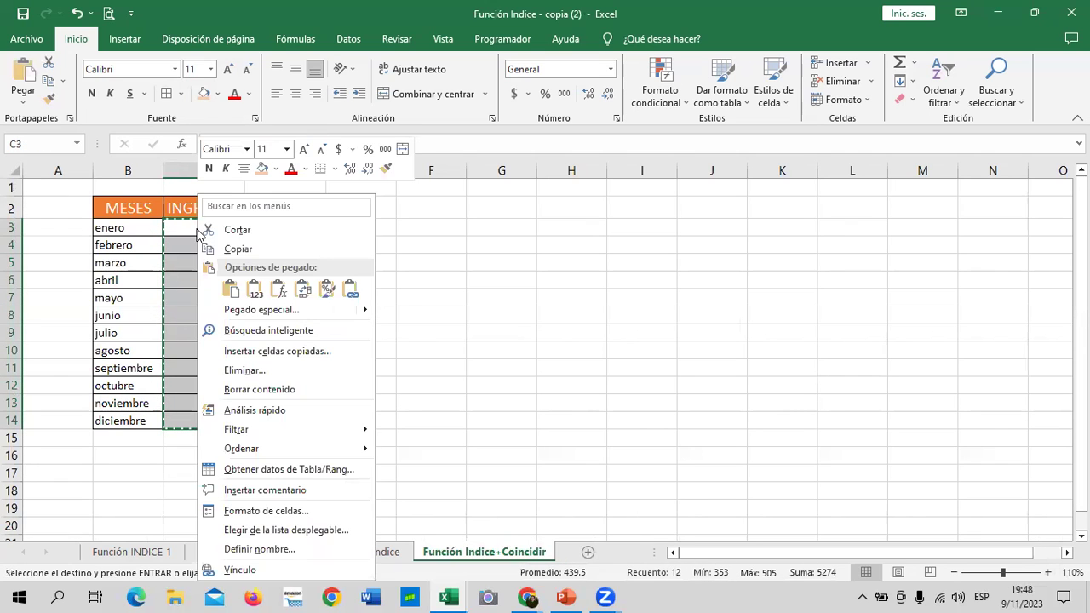
{"action": "left_click", "coordinate": [252, 290]}
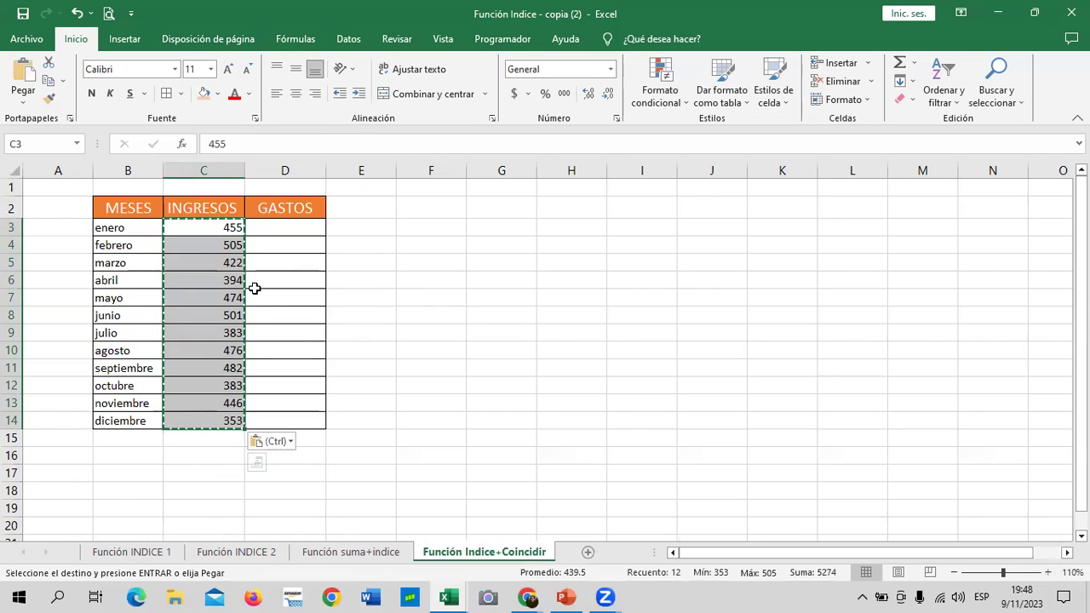
{"action": "key", "text": "Escape"}
Check that the income cells now hold plain numbers, such as September's 482.
{"action": "left_click", "coordinate": [404, 296]}
{"action": "left_click", "coordinate": [228, 230]}
{"action": "left_click", "coordinate": [209, 317]}
{"action": "left_click", "coordinate": [209, 421]}
{"action": "left_click", "coordinate": [217, 366]}
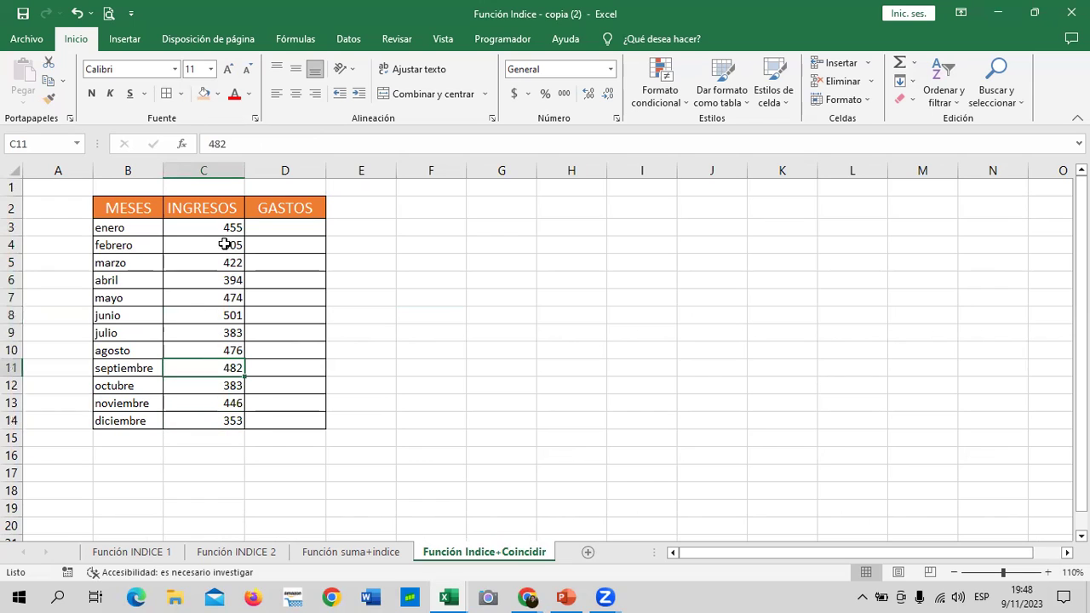
Apply the Contabilidad accounting format to the INGRESOS values C3:C14.
{"action": "left_click_drag", "start_coordinate": [211, 224], "coordinate": [228, 420]}
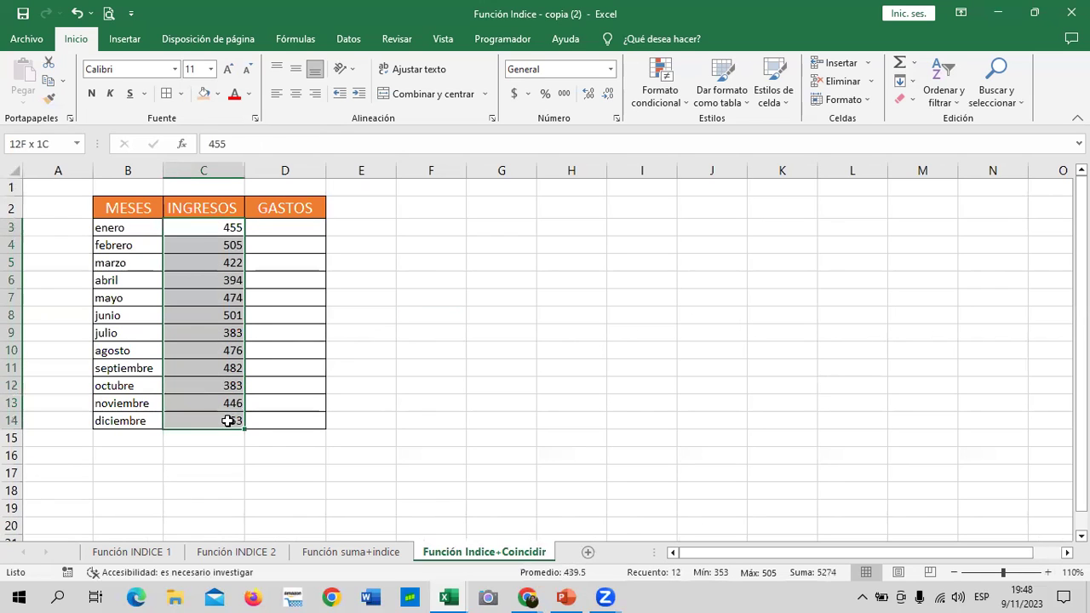
{"action": "left_click", "coordinate": [513, 95]}
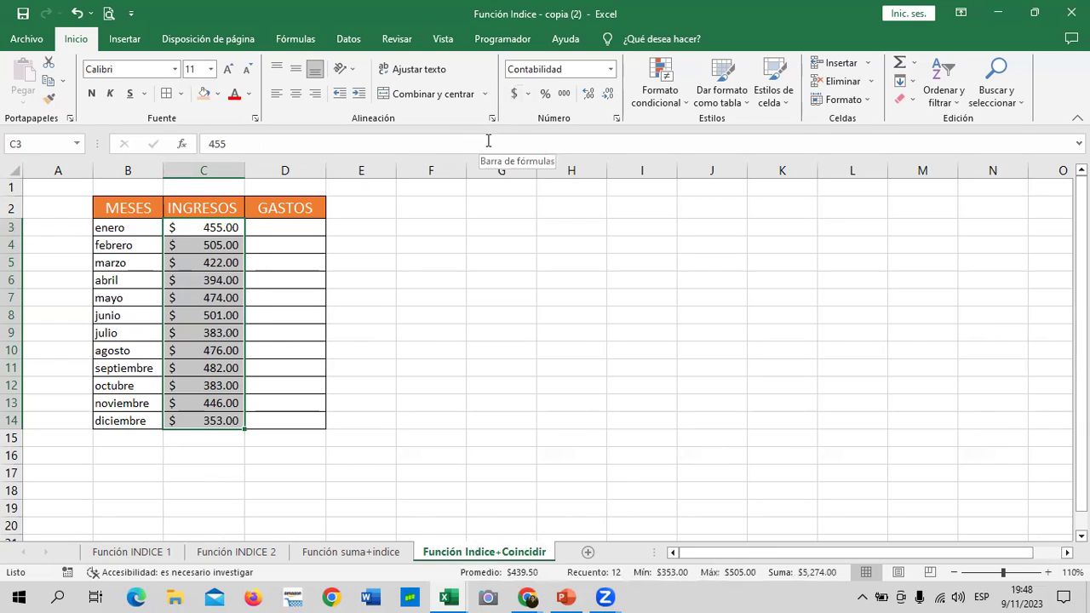
{"action": "left_click", "coordinate": [452, 299]}
{"action": "left_click", "coordinate": [309, 236]}
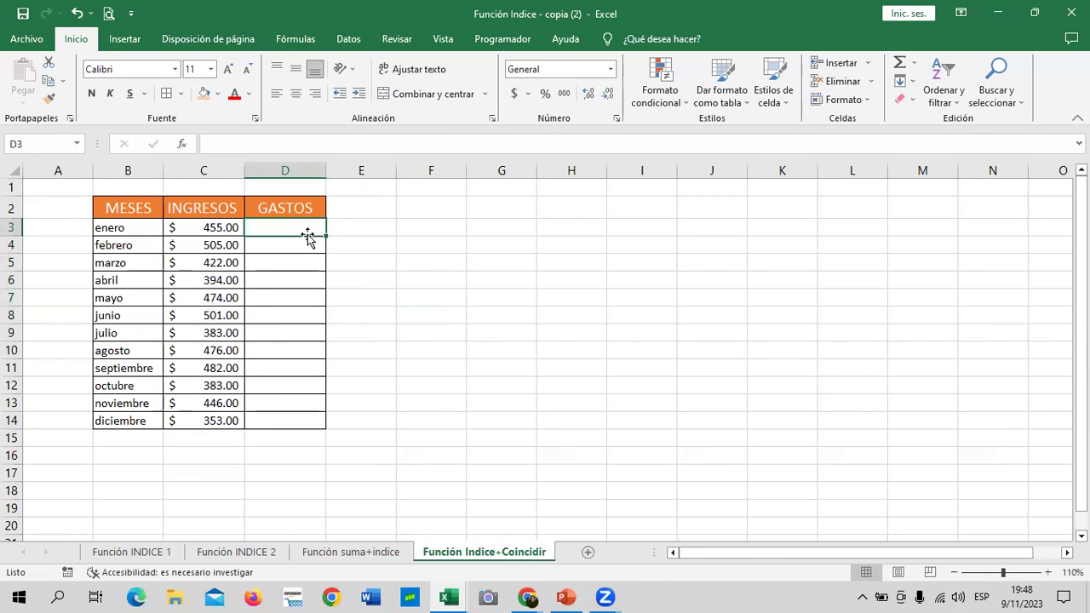
Enter =ALEATORIO.ENTRE(400;550) in D3 and fill it down to D14.
{"action": "type", "text": "="}
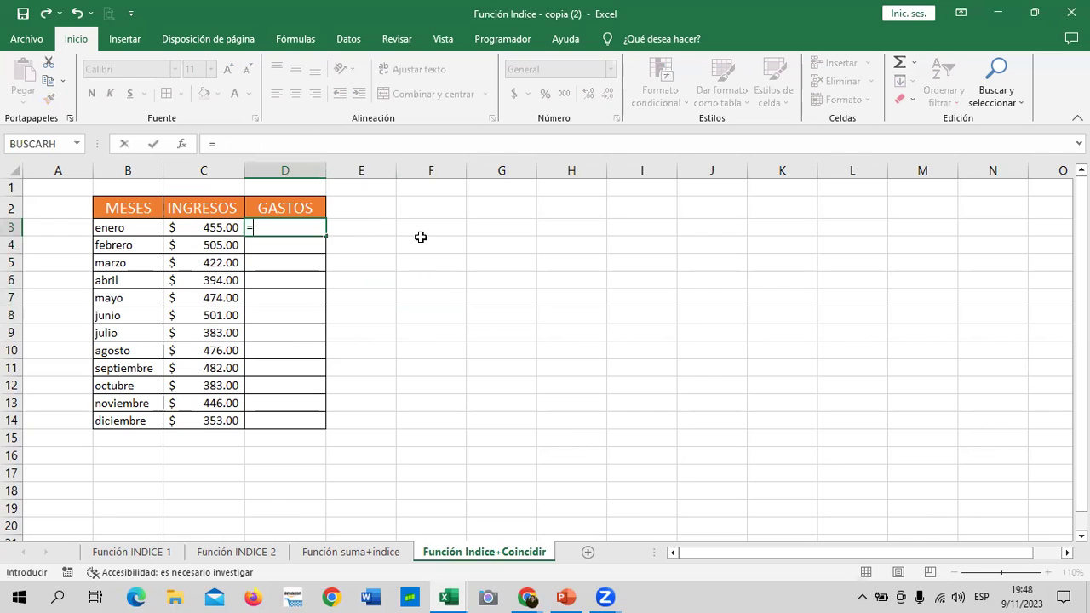
{"action": "type", "text": "ALE"}
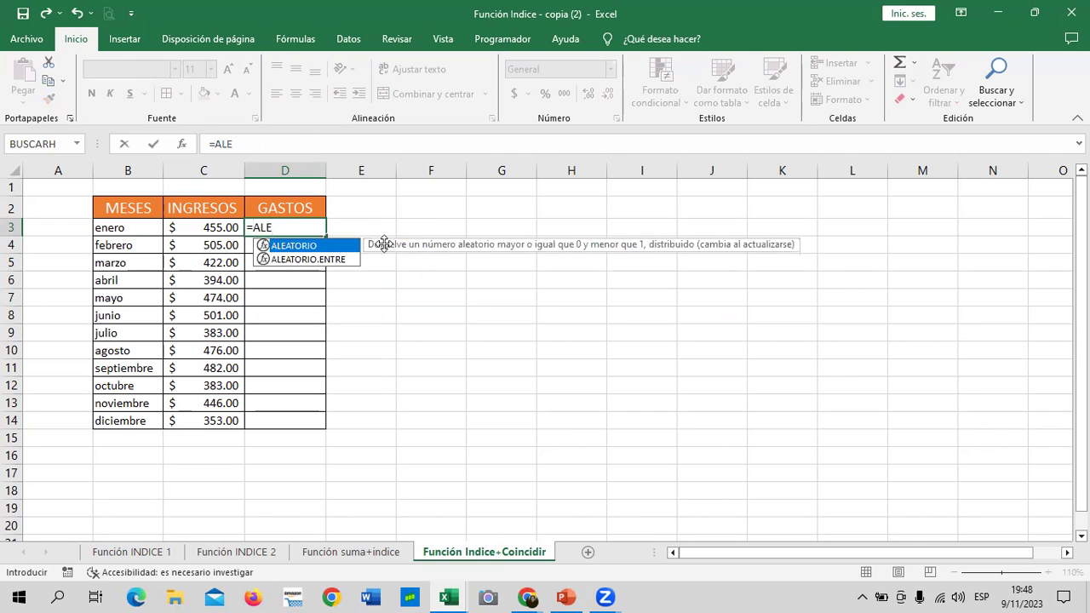
{"action": "double_click", "coordinate": [345, 260]}
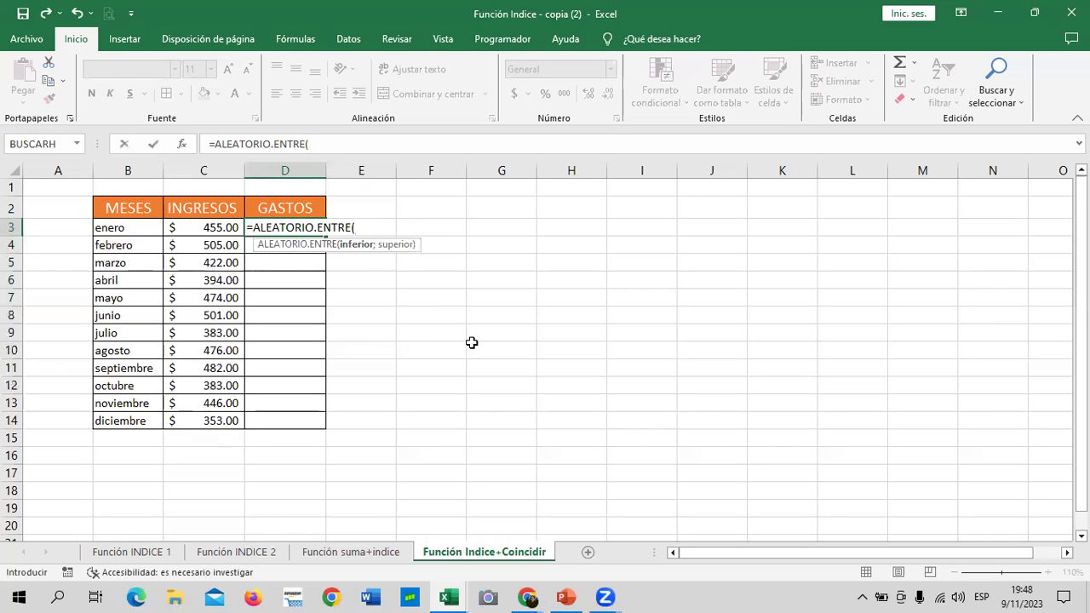
{"action": "type", "text": "00;5"}
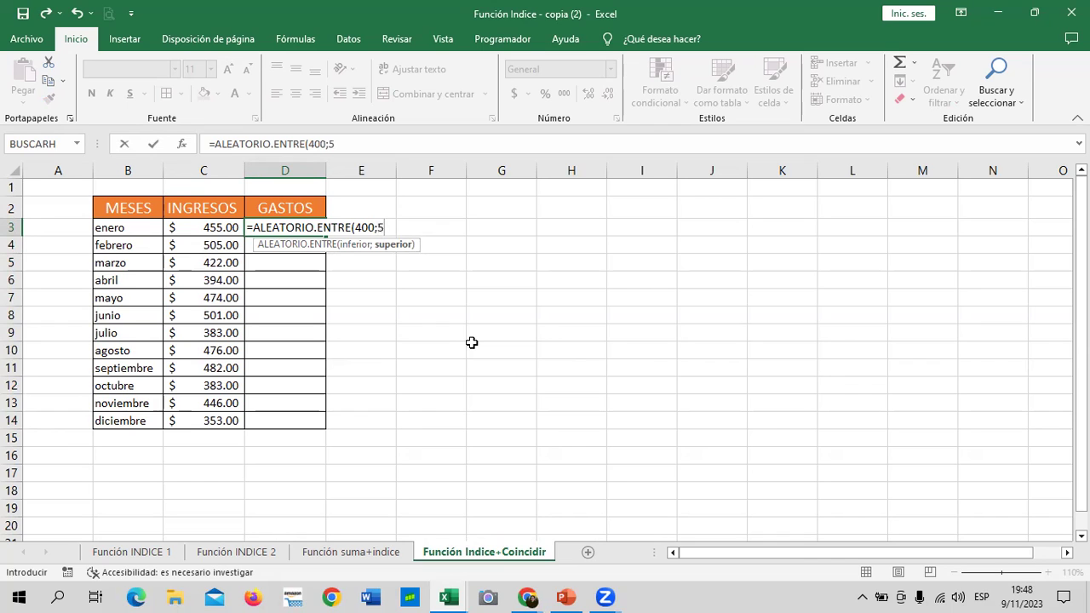
{"action": "type", "text": "00"}
{"action": "key", "text": "BackSpace"}
{"action": "type", "text": "50"}
{"action": "key", "text": "BackSpace"}
{"action": "type", "text": "50"}
{"action": "type", "text": ")"}
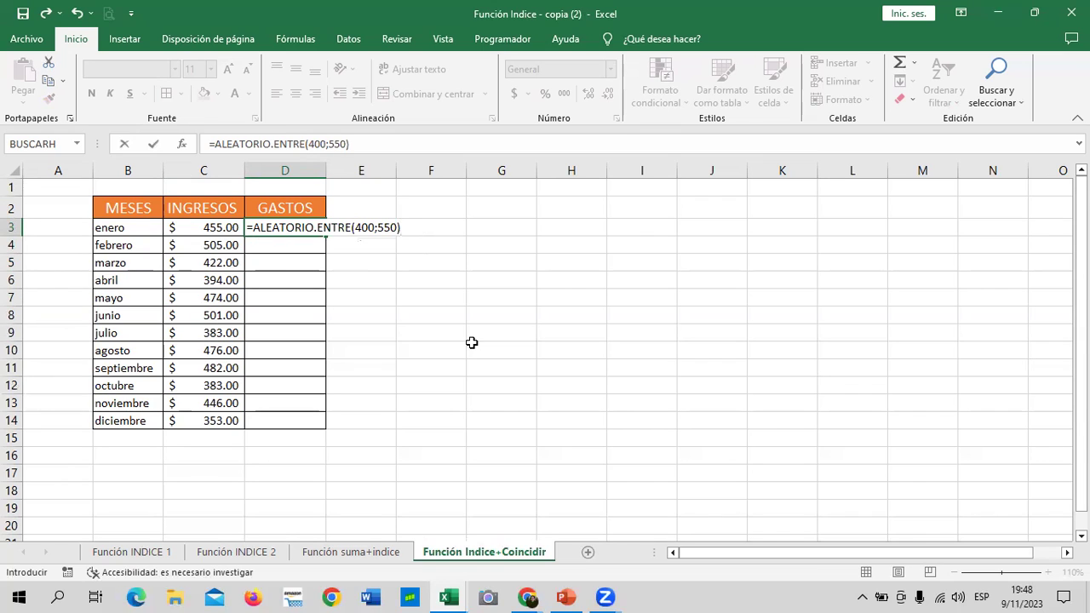
{"action": "key", "text": "Return"}
{"action": "left_click", "coordinate": [310, 228]}
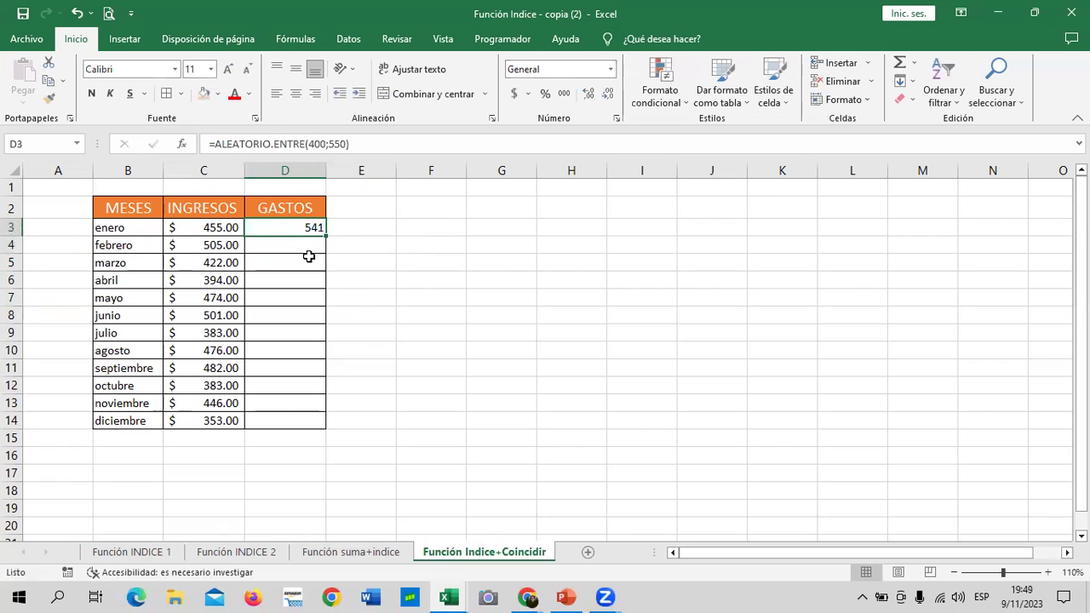
{"action": "left_click_drag", "start_coordinate": [327, 289], "coordinate": [326, 423]}
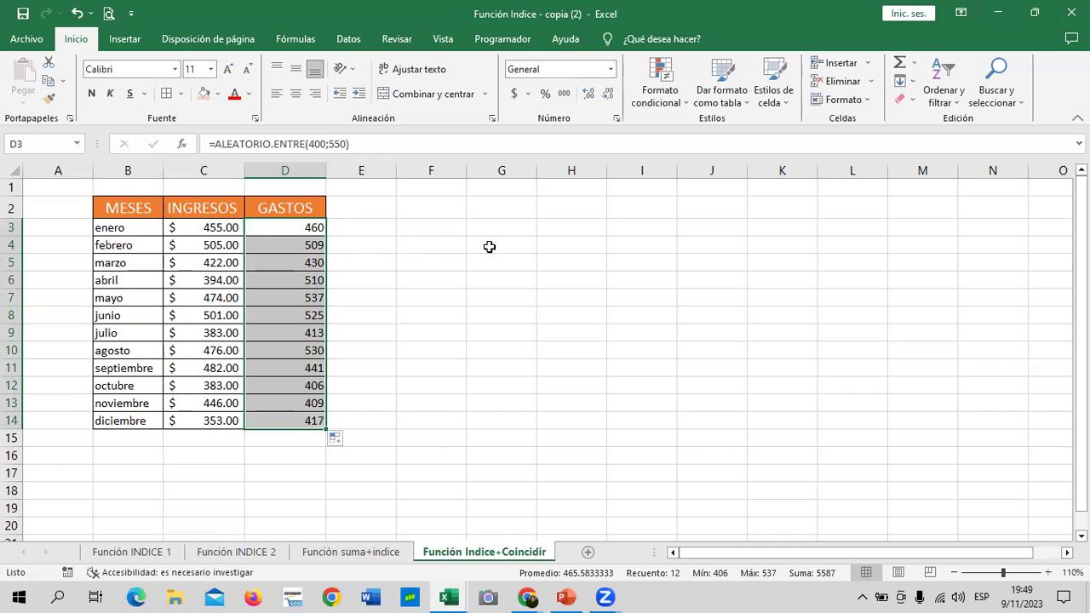
{"action": "left_click", "coordinate": [451, 260]}
Copy the GASTOS amounts D3:D14 and paste them back as fixed values.
{"action": "left_click_drag", "start_coordinate": [322, 228], "coordinate": [312, 421]}
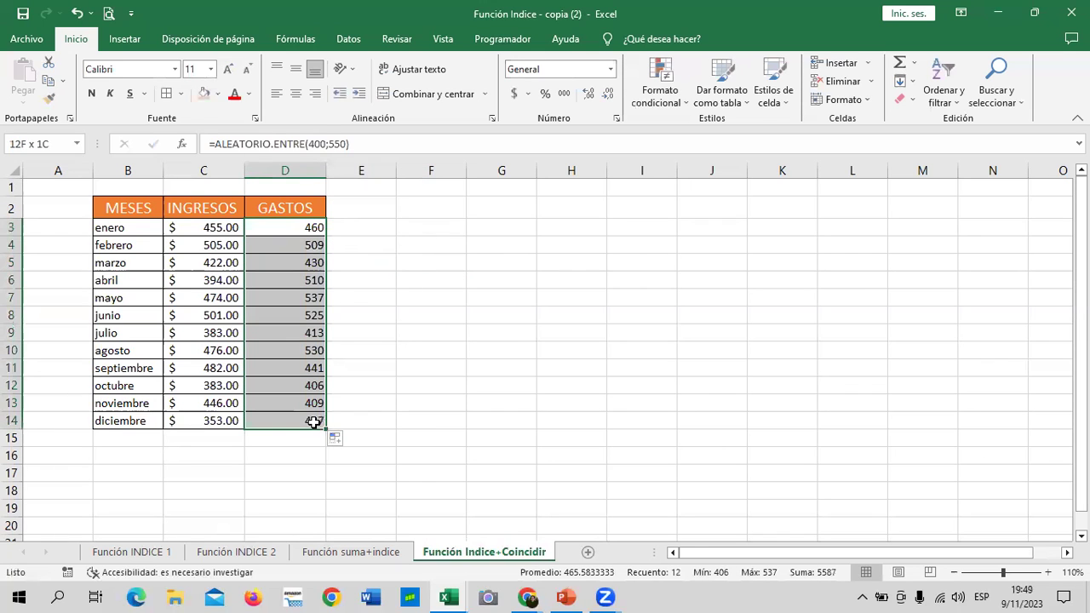
{"action": "right_click", "coordinate": [298, 253]}
{"action": "left_click", "coordinate": [351, 250]}
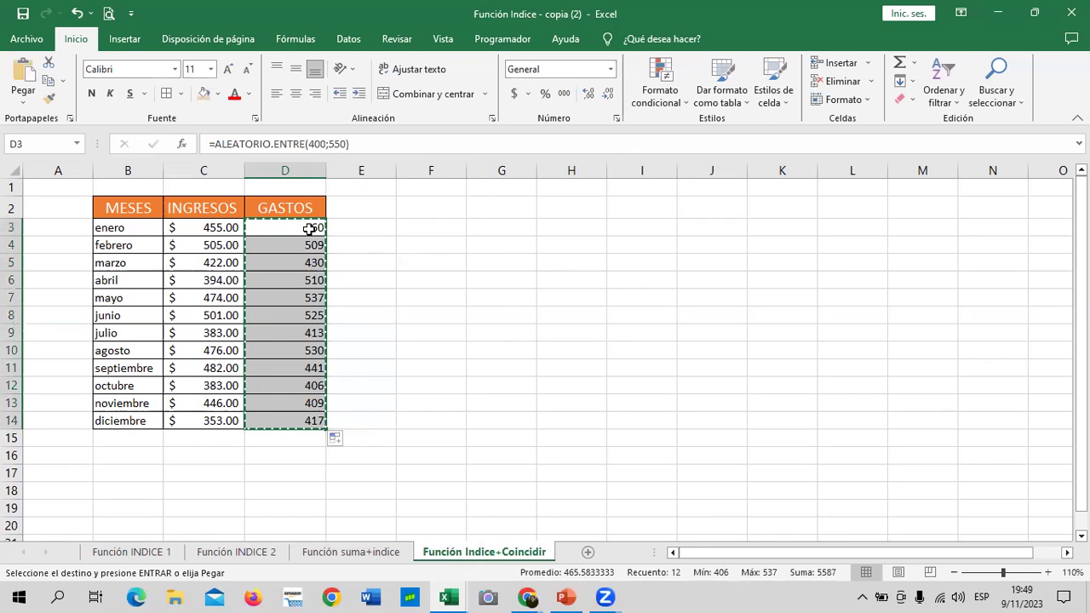
{"action": "left_click", "coordinate": [285, 225]}
{"action": "right_click", "coordinate": [291, 232]}
{"action": "left_click", "coordinate": [352, 290]}
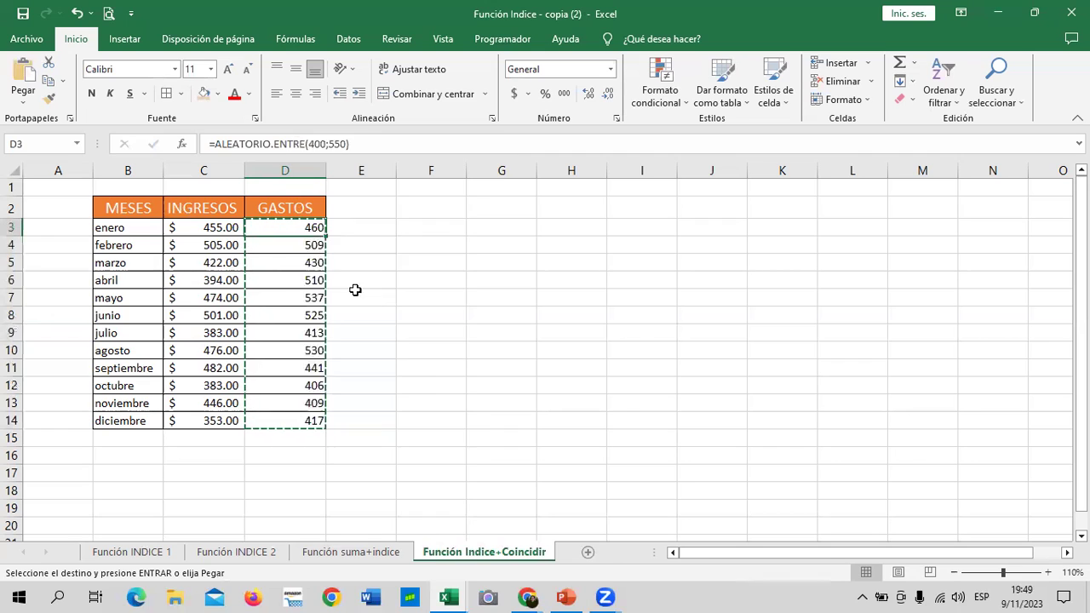
{"action": "key", "text": "Escape"}
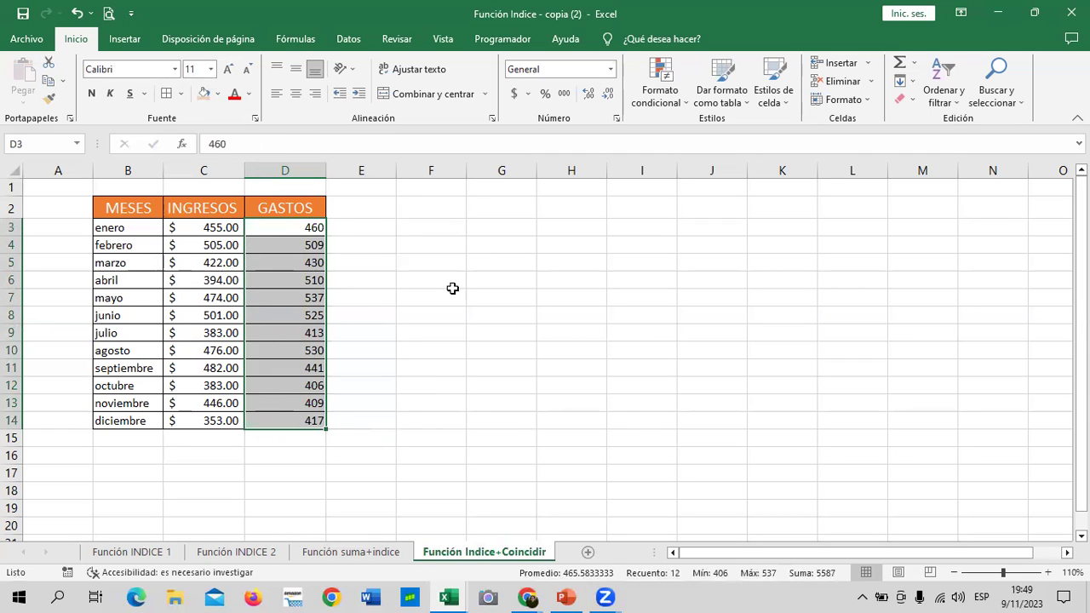
{"action": "left_click", "coordinate": [459, 293]}
Apply the Contabilidad accounting format to the GASTOS values D3:D14.
{"action": "left_click", "coordinate": [310, 230]}
{"action": "left_click_drag", "start_coordinate": [304, 242], "coordinate": [302, 421]}
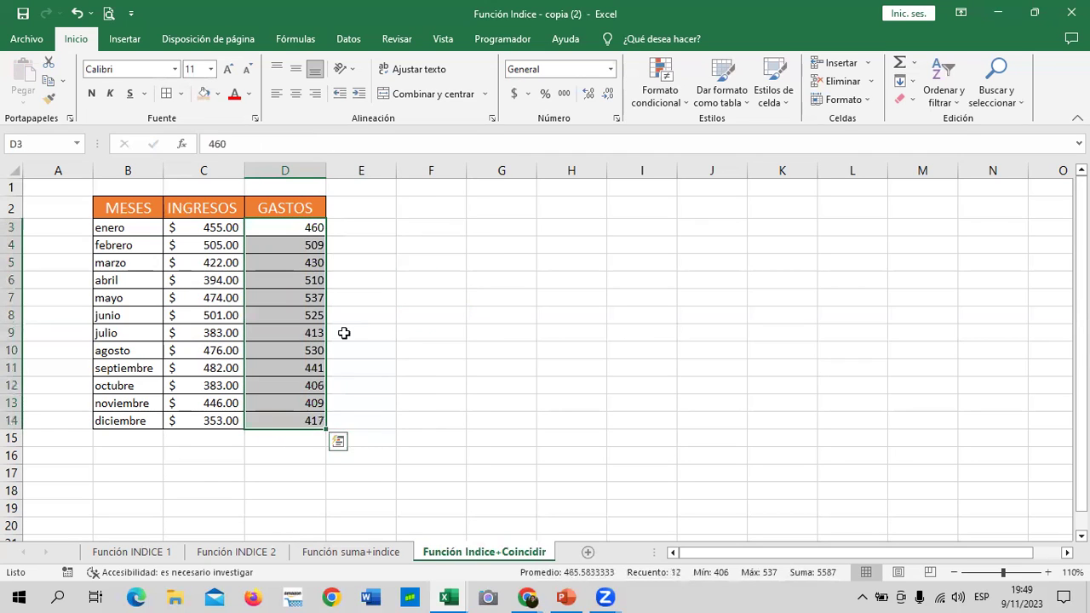
{"action": "left_click", "coordinate": [513, 94]}
{"action": "left_click", "coordinate": [481, 305]}
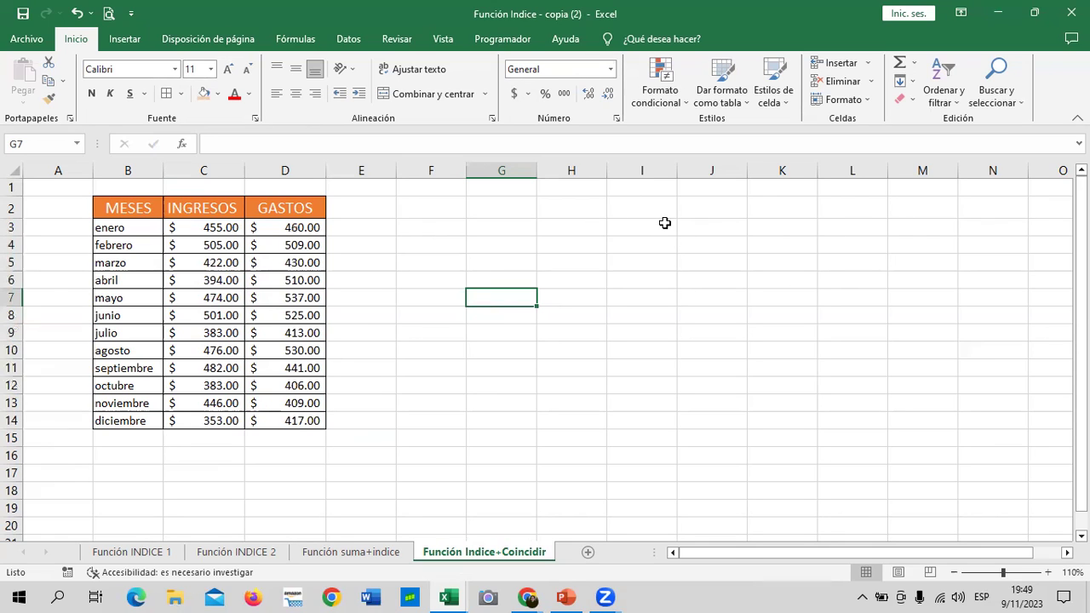
Widen column J and give J3:J4 the green Énfasis6 cell style.
{"action": "left_click", "coordinate": [705, 229]}
{"action": "left_click_drag", "start_coordinate": [747, 170], "coordinate": [859, 179]}
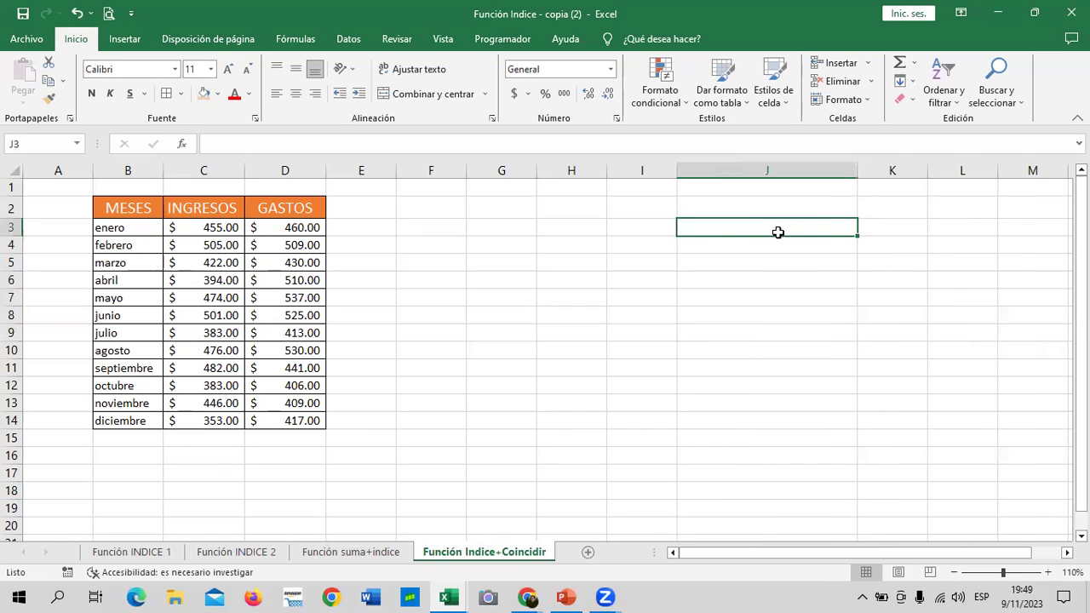
{"action": "left_click_drag", "start_coordinate": [773, 229], "coordinate": [770, 253]}
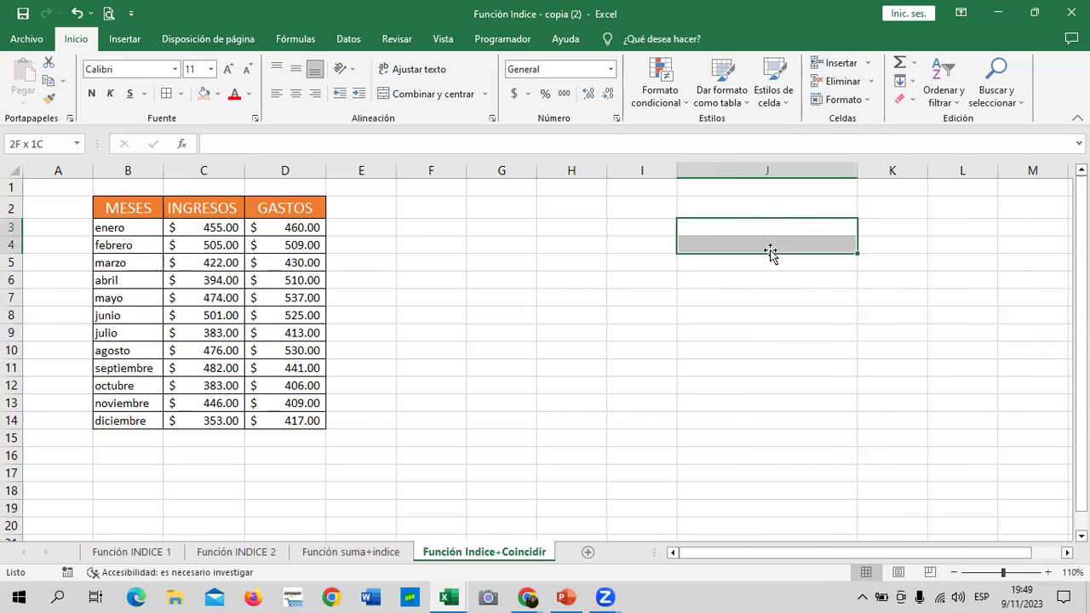
{"action": "left_click", "coordinate": [773, 80]}
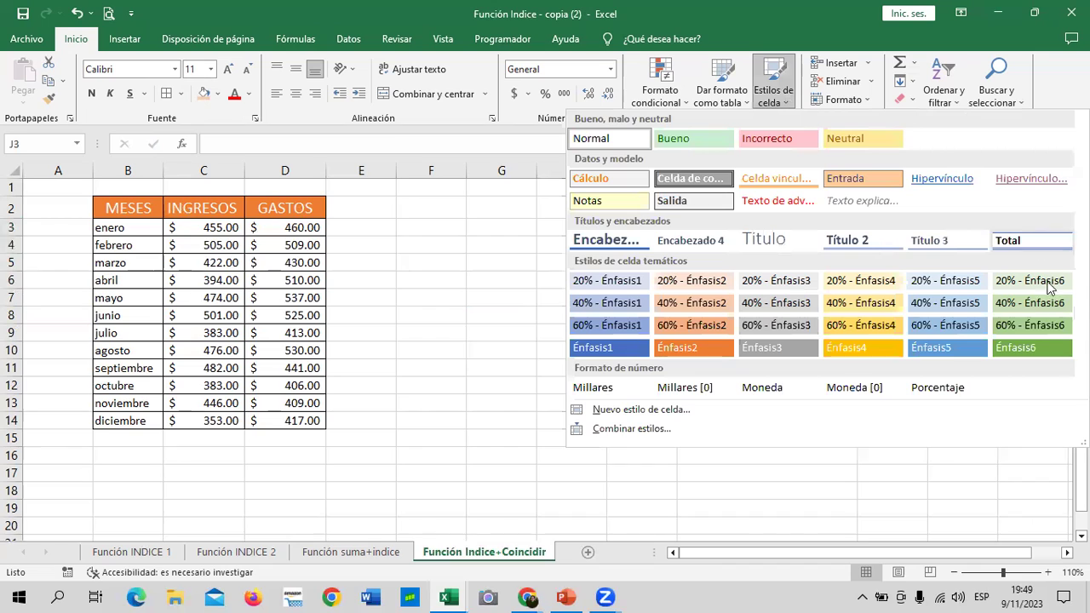
{"action": "left_click", "coordinate": [1024, 345]}
{"action": "left_click", "coordinate": [936, 384]}
{"action": "left_click_drag", "start_coordinate": [757, 223], "coordinate": [753, 244]}
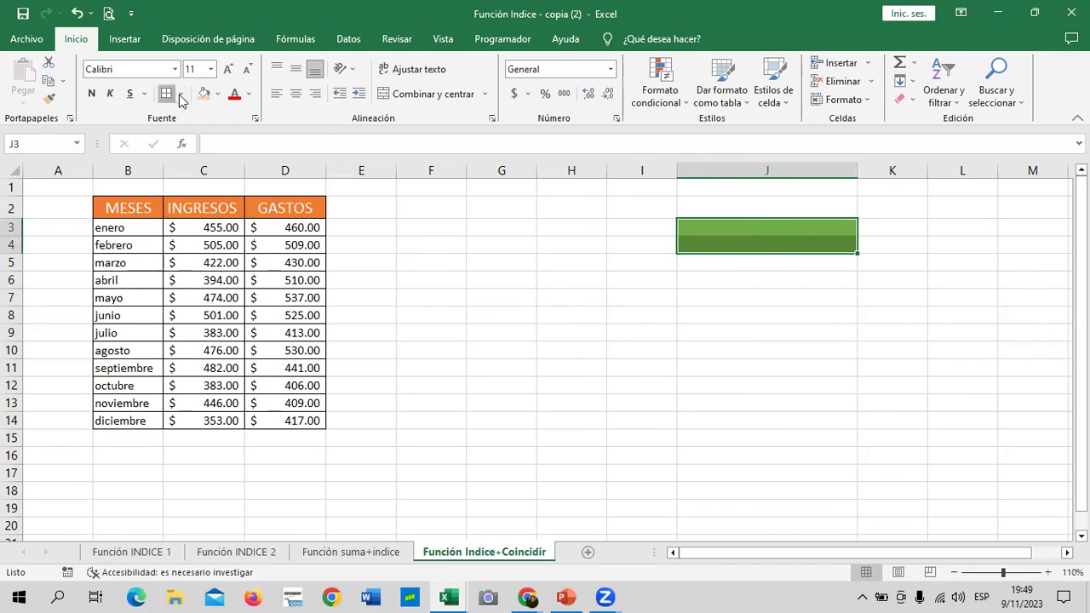
{"action": "left_click", "coordinate": [817, 293]}
Type the labels 'GASTOS DE MARZO' in J3 and 'INGRESOS DE AGOSTO' in J4.
{"action": "left_click", "coordinate": [800, 224]}
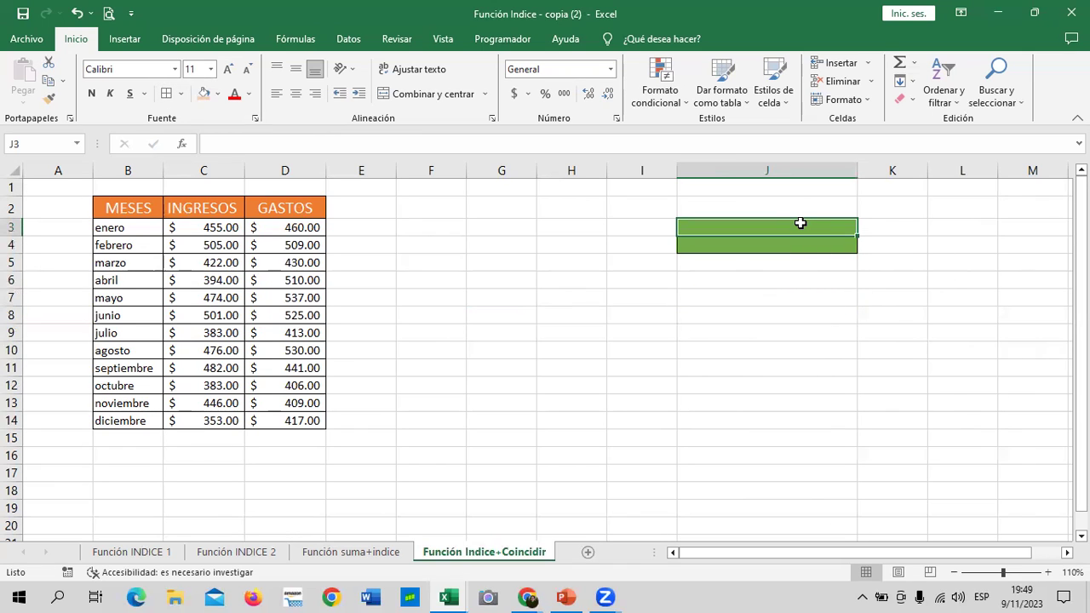
{"action": "type", "text": "GASTOS DE"}
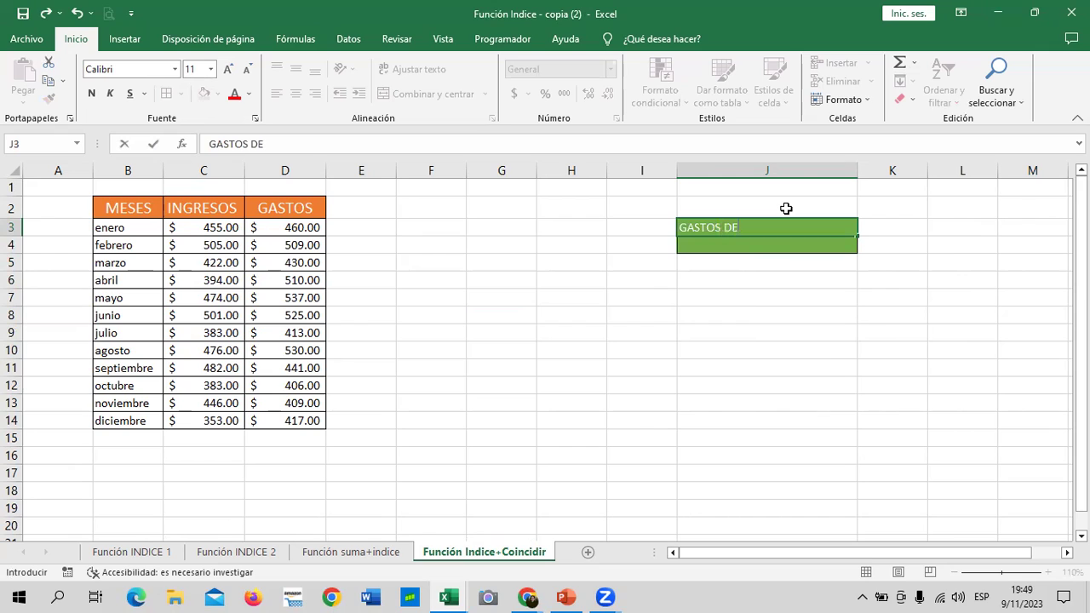
{"action": "type", "text": " MA"}
{"action": "type", "text": "RZO"}
{"action": "left_click", "coordinate": [775, 246]}
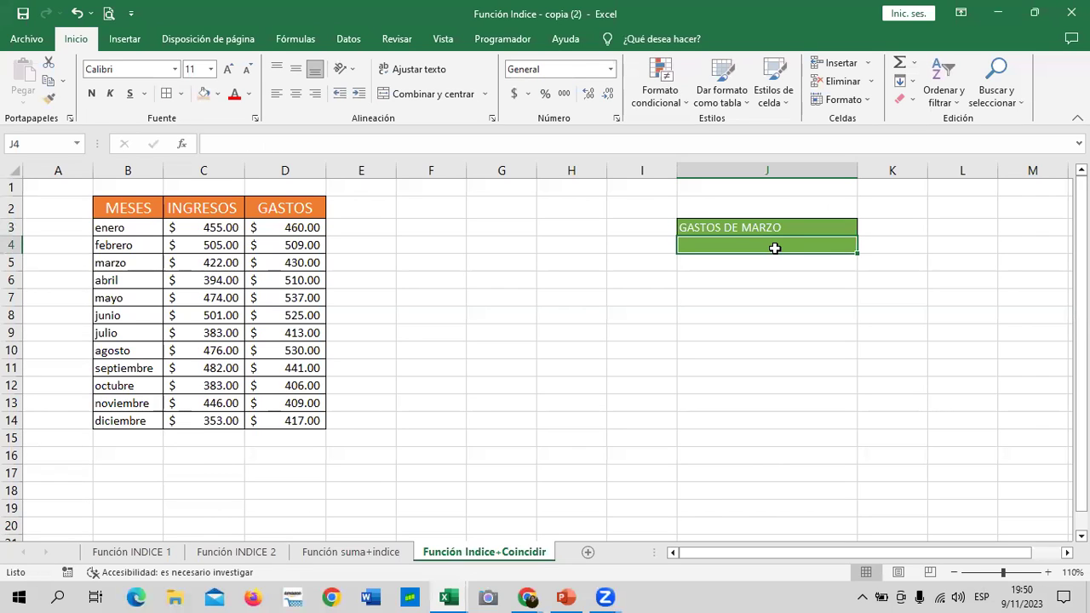
{"action": "type", "text": "INGRESOS"}
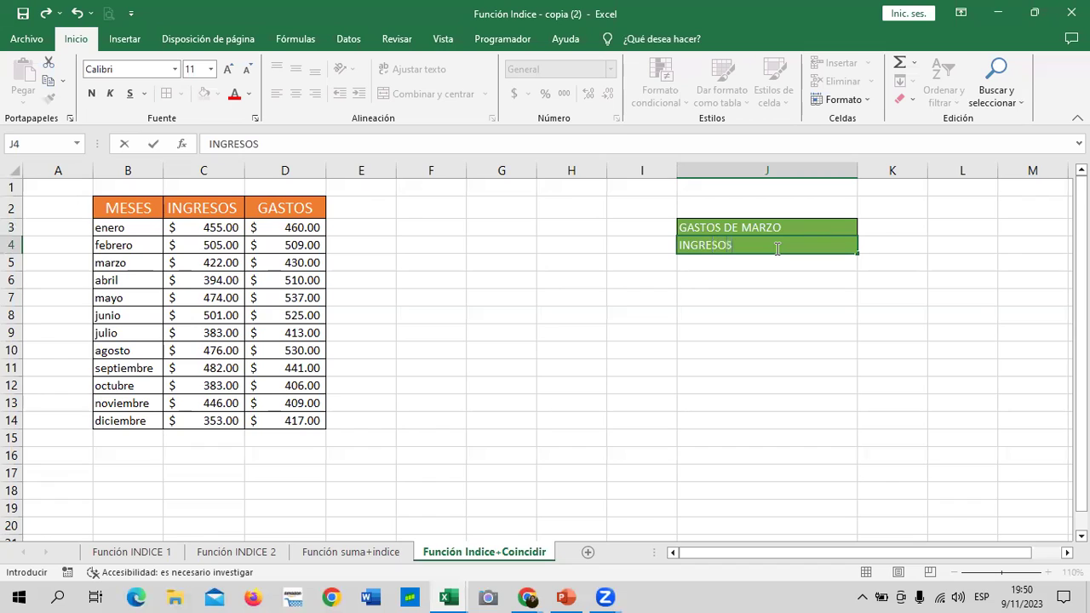
{"action": "type", "text": " DE"}
{"action": "type", "text": " AGOSTO"}
{"action": "key", "text": "Return"}
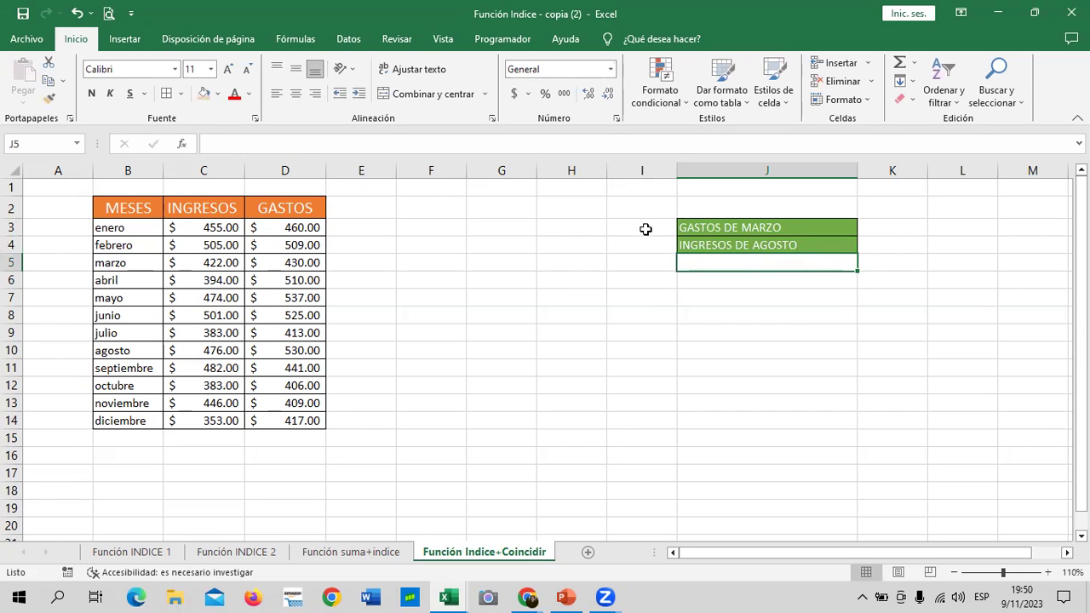
{"action": "left_click_drag", "start_coordinate": [645, 229], "coordinate": [640, 244]}
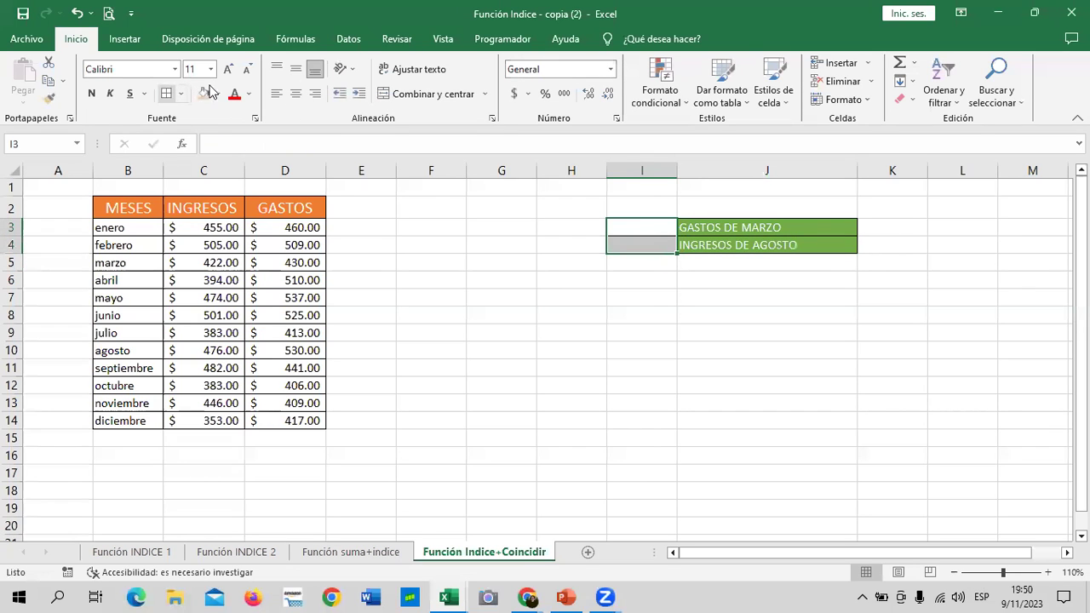
Give I3:I4 the orange Énfasis2 cell style and widen column I.
{"action": "left_click", "coordinate": [784, 100]}
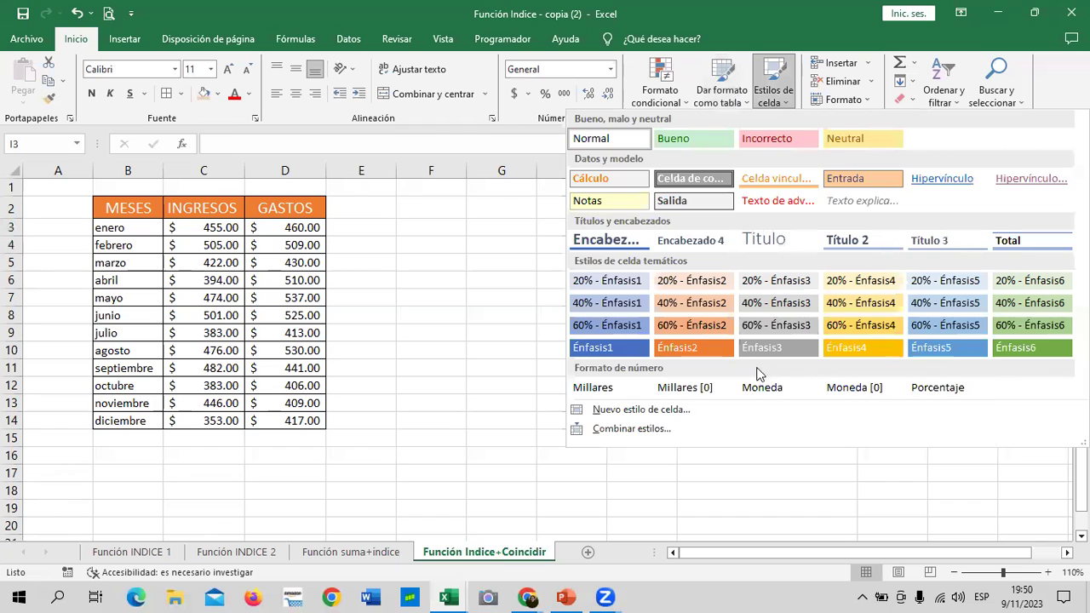
{"action": "left_click", "coordinate": [723, 346]}
{"action": "left_click", "coordinate": [788, 358]}
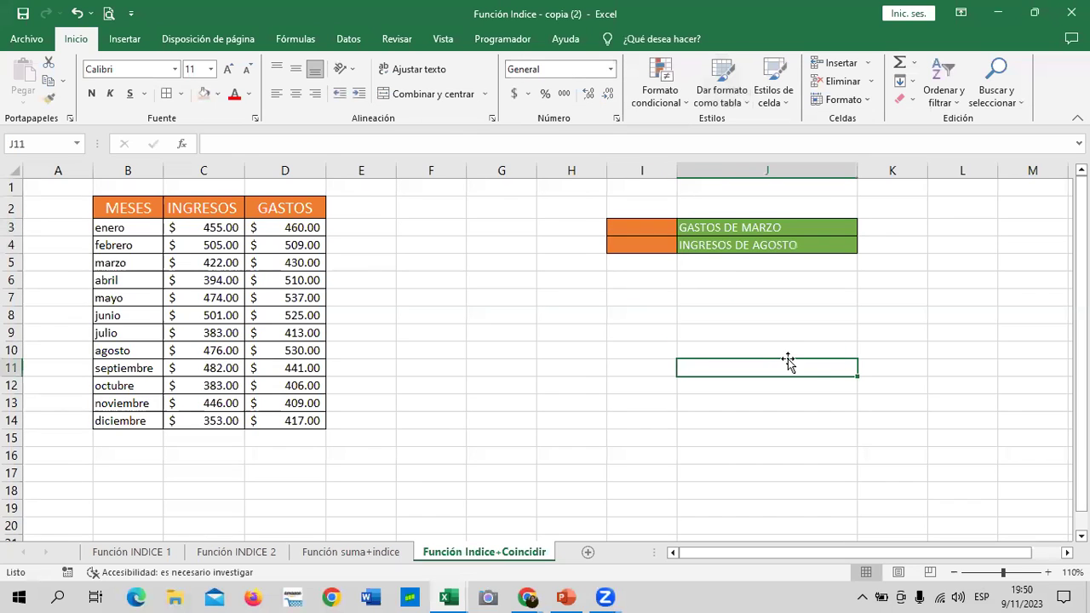
{"action": "left_click_drag", "start_coordinate": [677, 171], "coordinate": [699, 170]}
Center the label text in J3:J4.
{"action": "left_click_drag", "start_coordinate": [800, 228], "coordinate": [801, 244]}
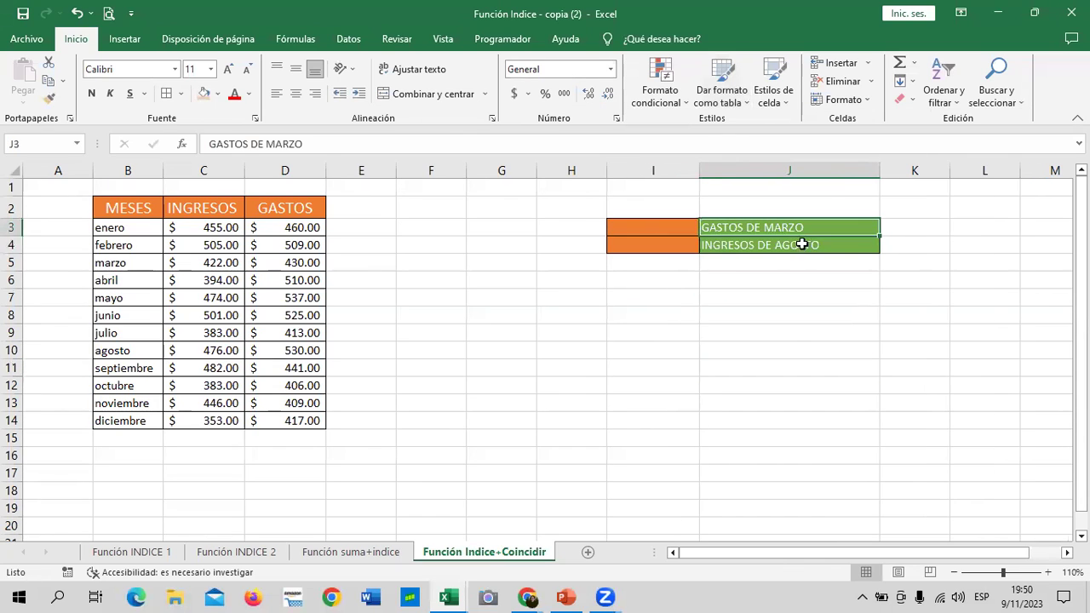
{"action": "left_click", "coordinate": [296, 93]}
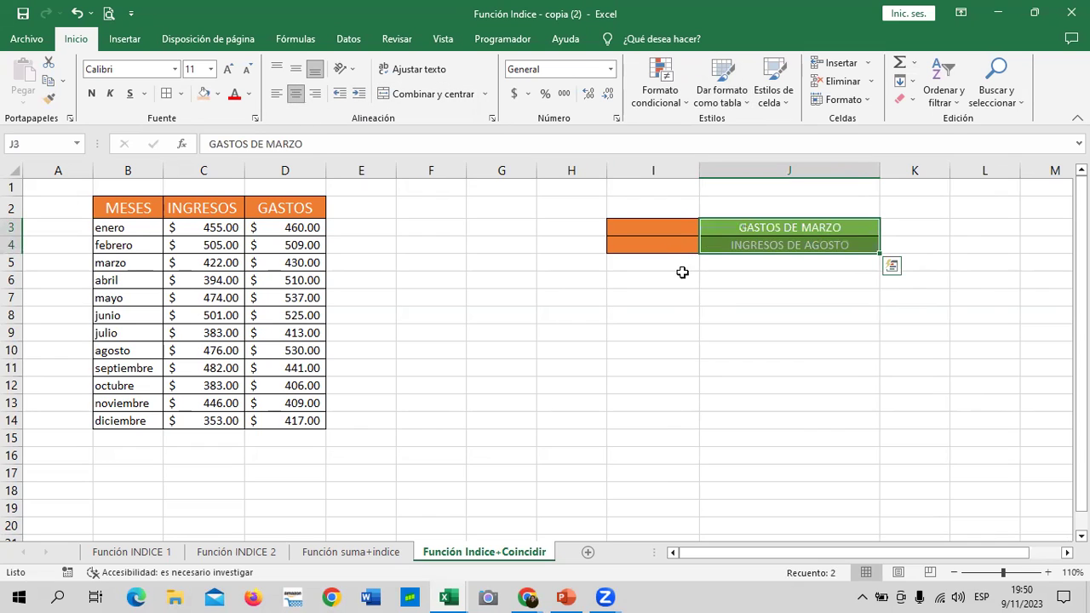
{"action": "left_click", "coordinate": [796, 336]}
{"action": "left_click", "coordinate": [778, 245]}
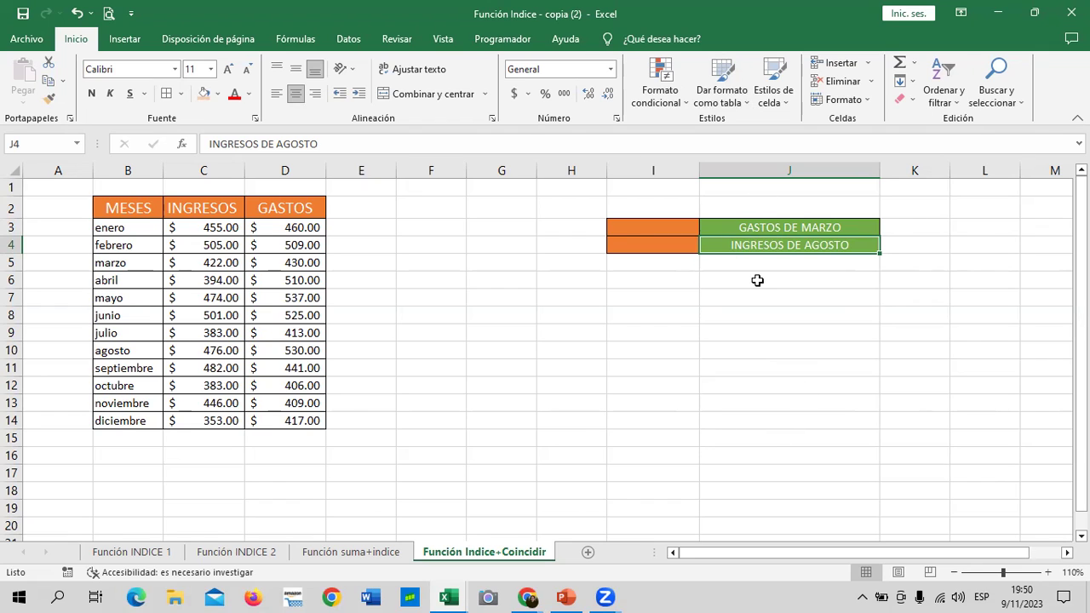
{"action": "left_click", "coordinate": [758, 279]}
{"action": "left_click", "coordinate": [749, 294]}
{"action": "type", "text": "="}
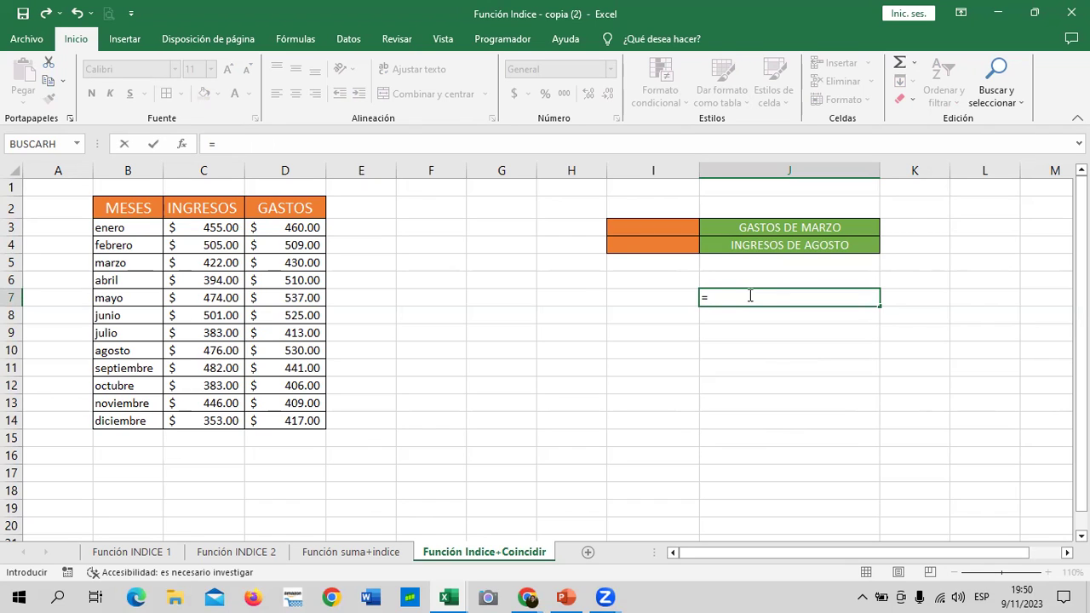
{"action": "type", "text": "CO"}
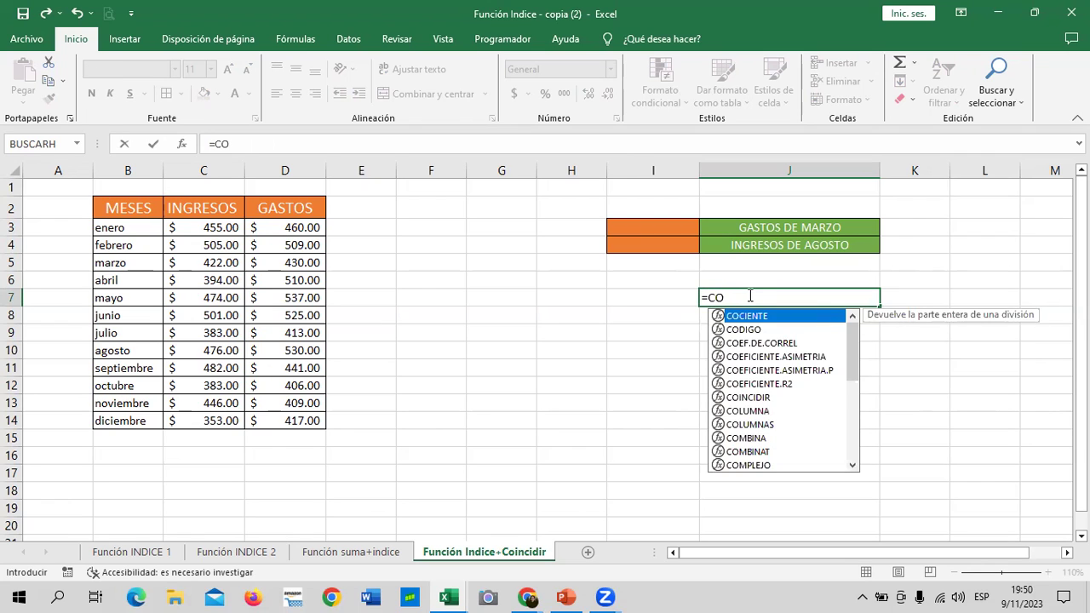
{"action": "type", "text": "I"}
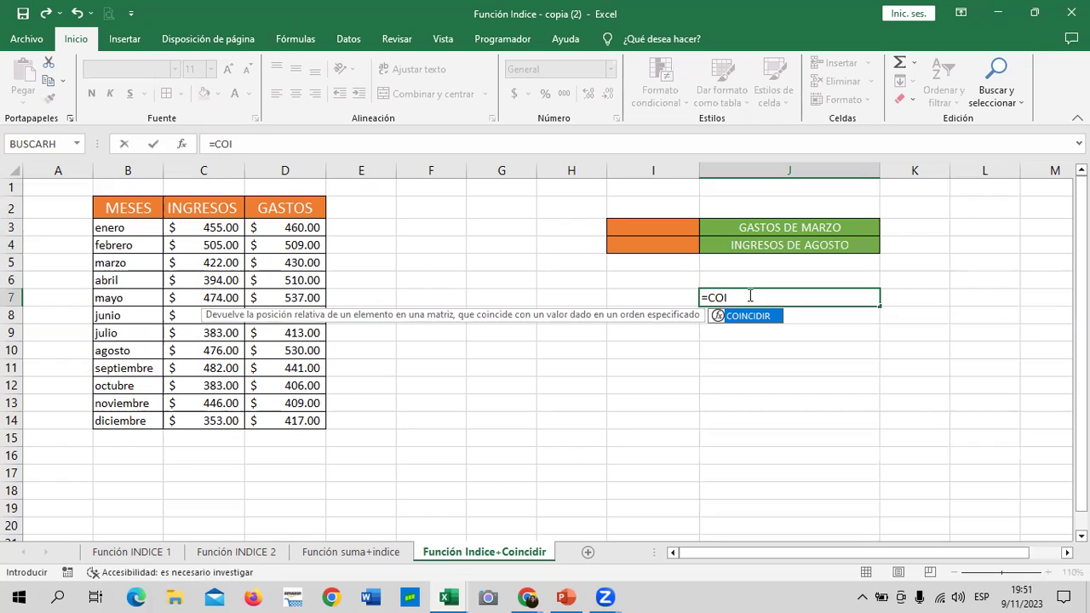
{"action": "key", "text": "BackSpace"}
{"action": "key", "text": "BackSpace"}
{"action": "key", "text": "BackSpace"}
{"action": "key", "text": "BackSpace"}
{"action": "key", "text": "Return"}
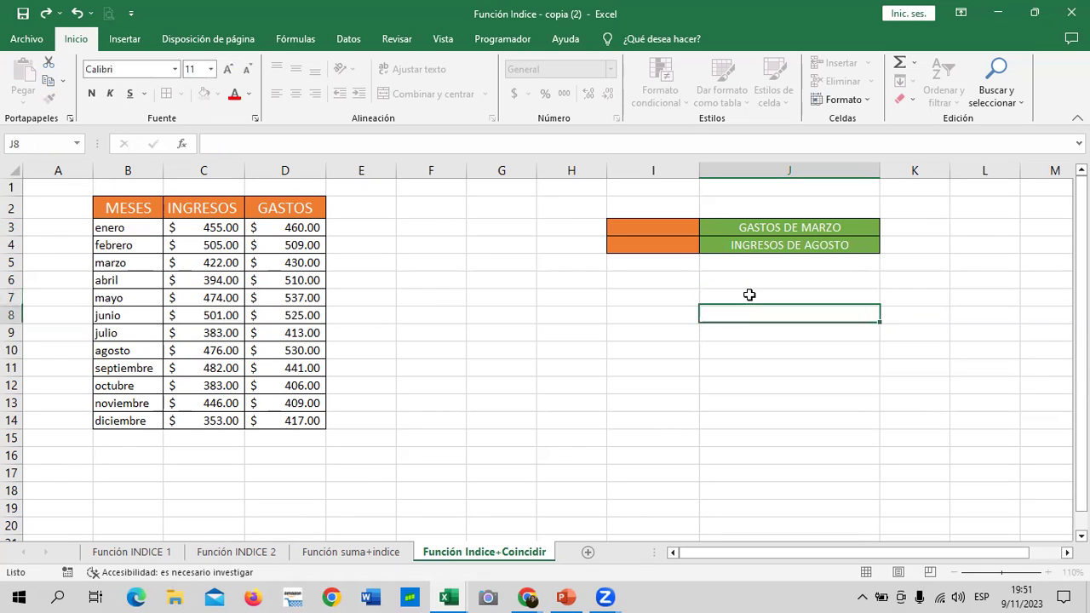
Look through the Búsqueda y referencia function list on Fórmulas, then dismiss it.
{"action": "left_click", "coordinate": [506, 387]}
{"action": "left_click", "coordinate": [295, 38]}
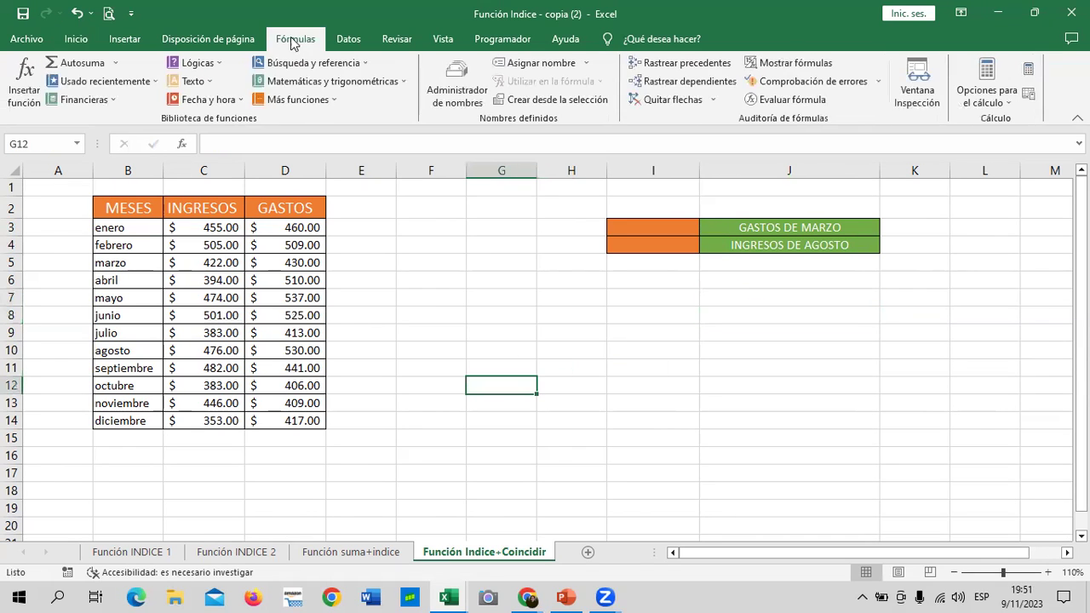
{"action": "left_click", "coordinate": [308, 64]}
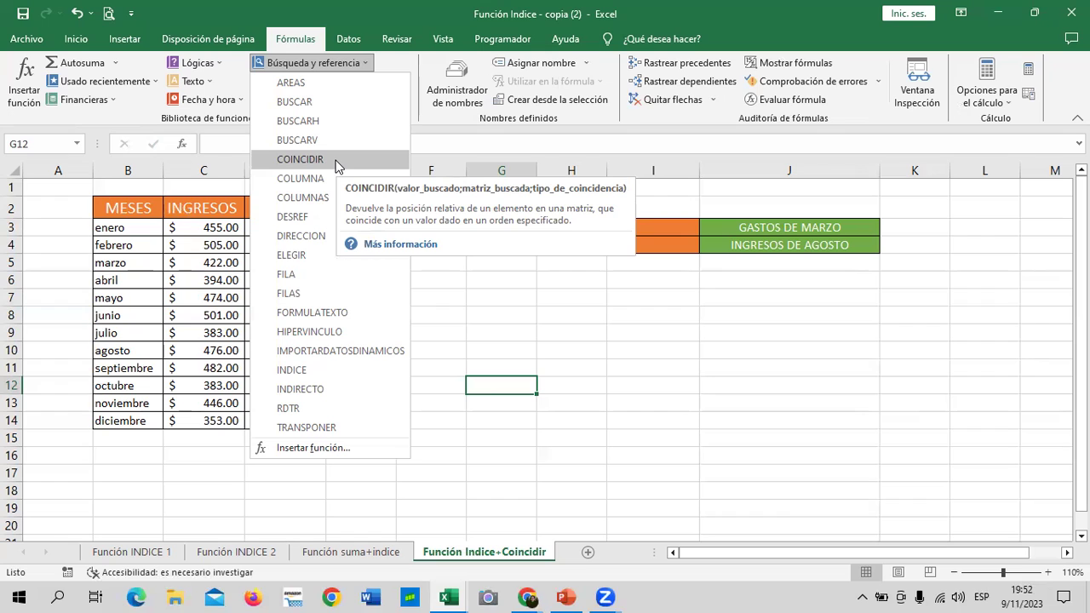
{"action": "left_click", "coordinate": [714, 299]}
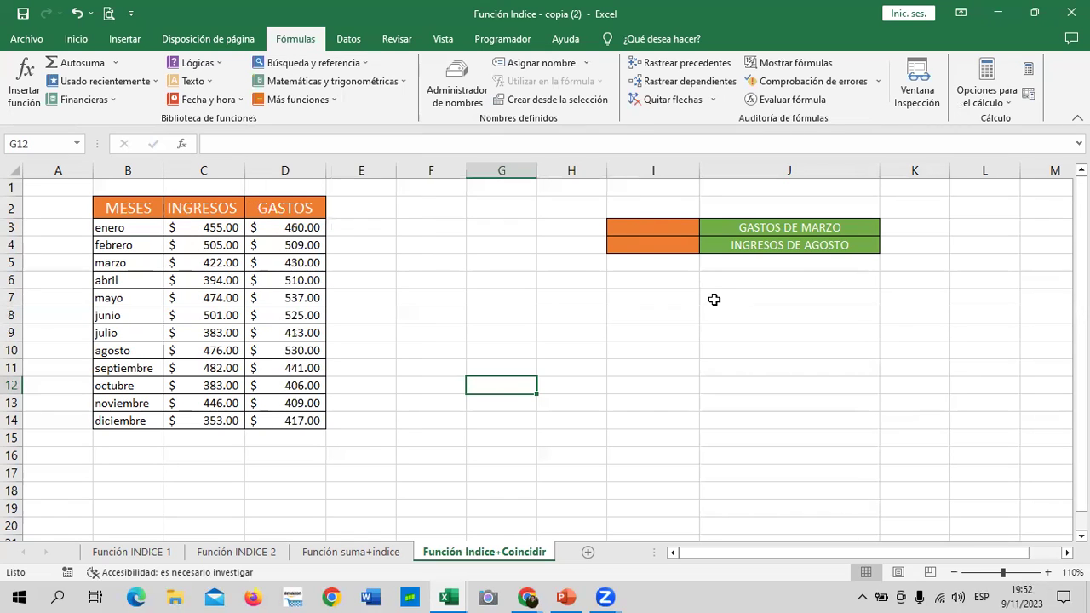
In I3, start the formula =INDICE(B3:D14;COINCIDIR(" for the March expenses lookup.
{"action": "left_click", "coordinate": [661, 229]}
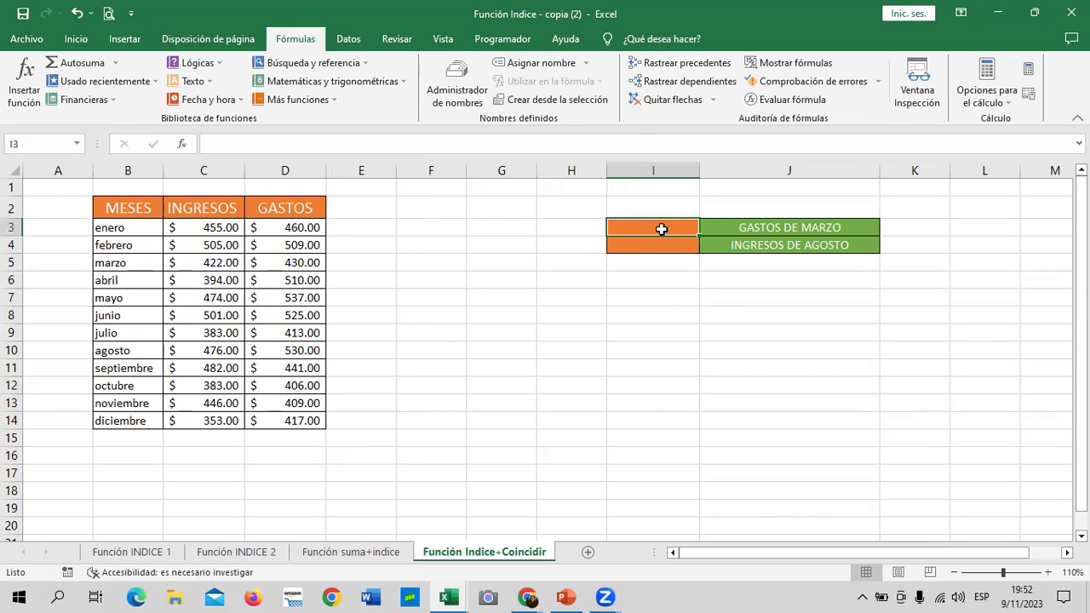
{"action": "type", "text": "="}
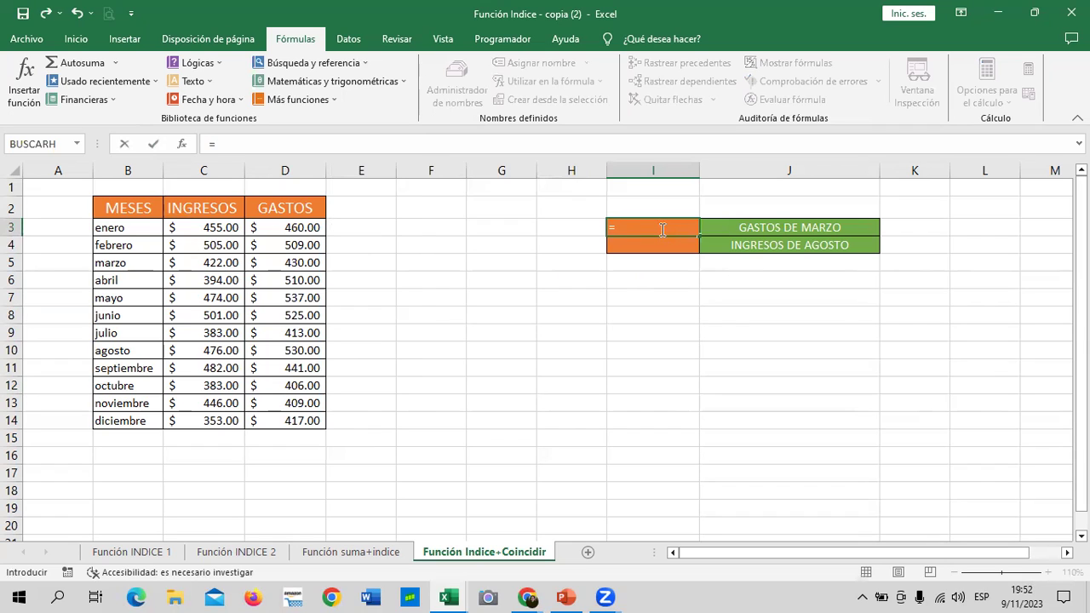
{"action": "type", "text": "INDICE"}
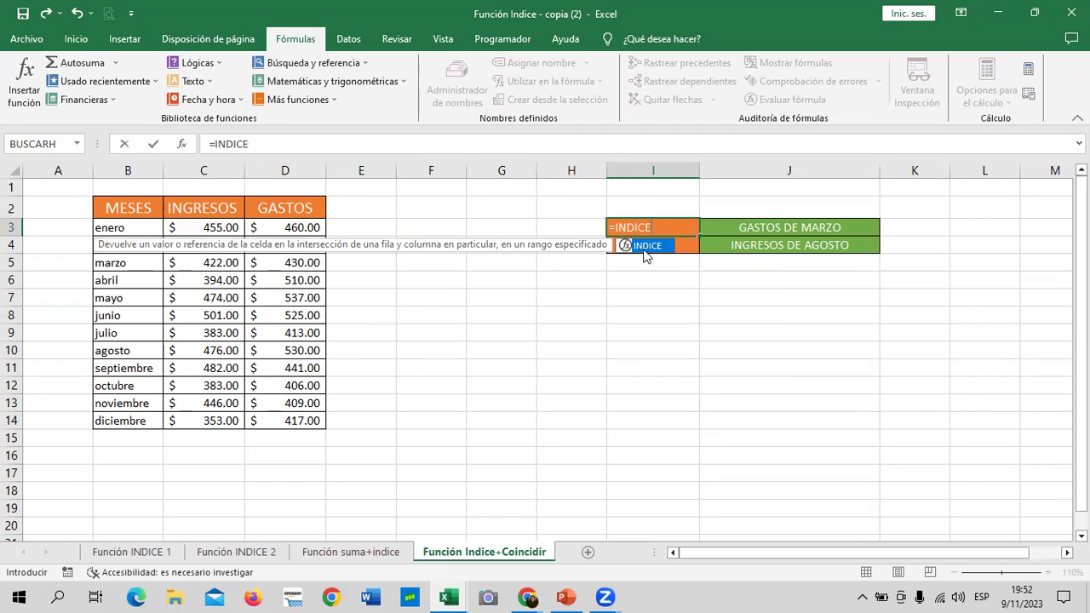
{"action": "double_click", "coordinate": [651, 244]}
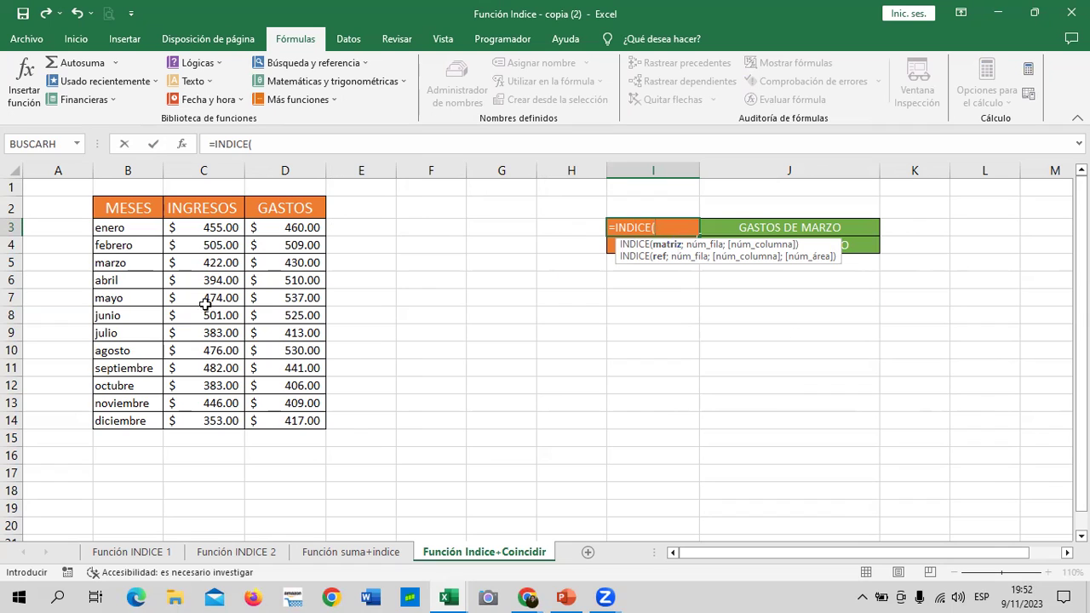
{"action": "left_click_drag", "start_coordinate": [111, 227], "coordinate": [310, 421]}
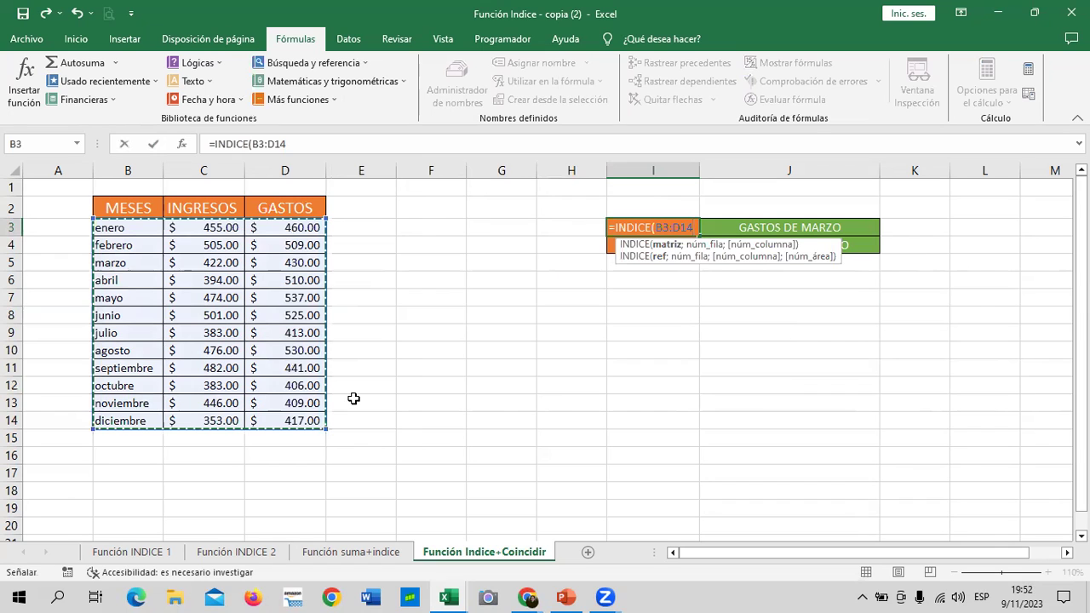
{"action": "type", "text": ";CO"}
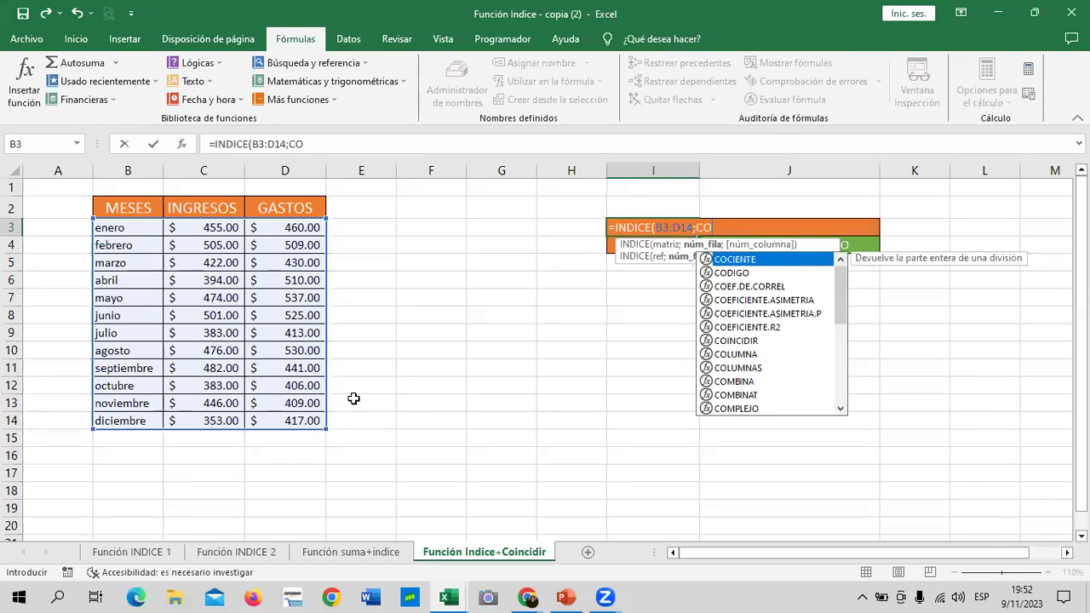
{"action": "type", "text": "I"}
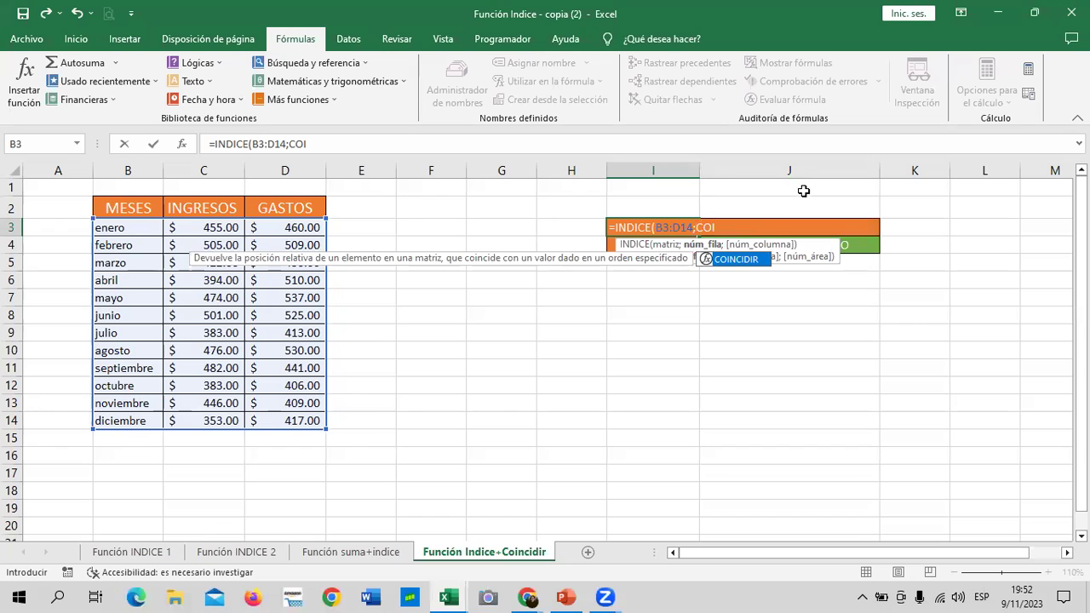
{"action": "double_click", "coordinate": [737, 259]}
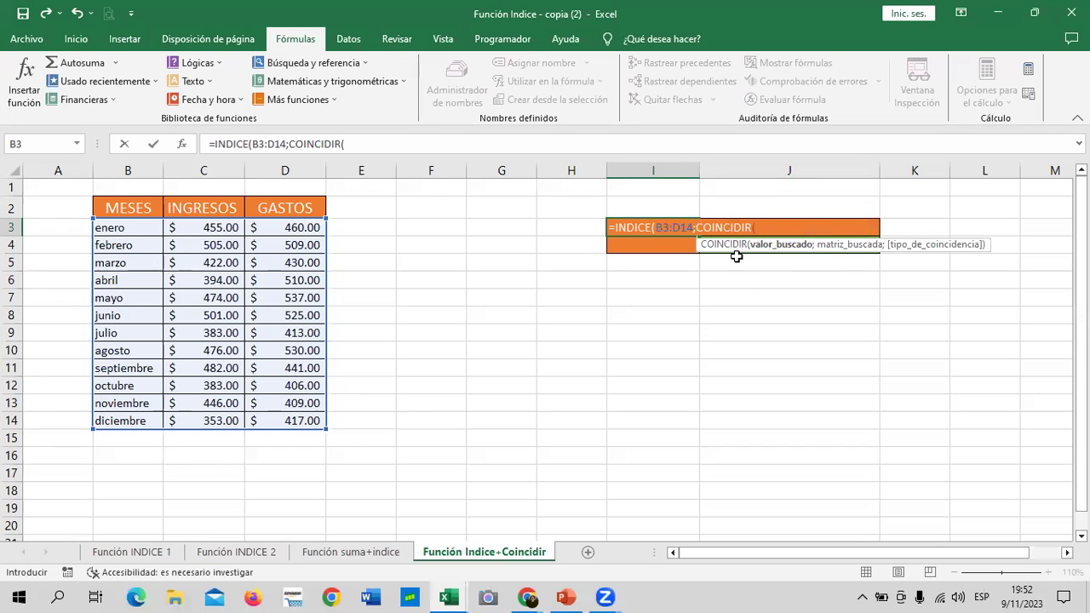
{"action": "type", "text": "\""}
Make COINCIDIR search for "marzo" in the month range B3:B14.
{"action": "type", "text": "m"}
{"action": "key", "text": "BackSpace"}
{"action": "type", "text": "marzo\""}
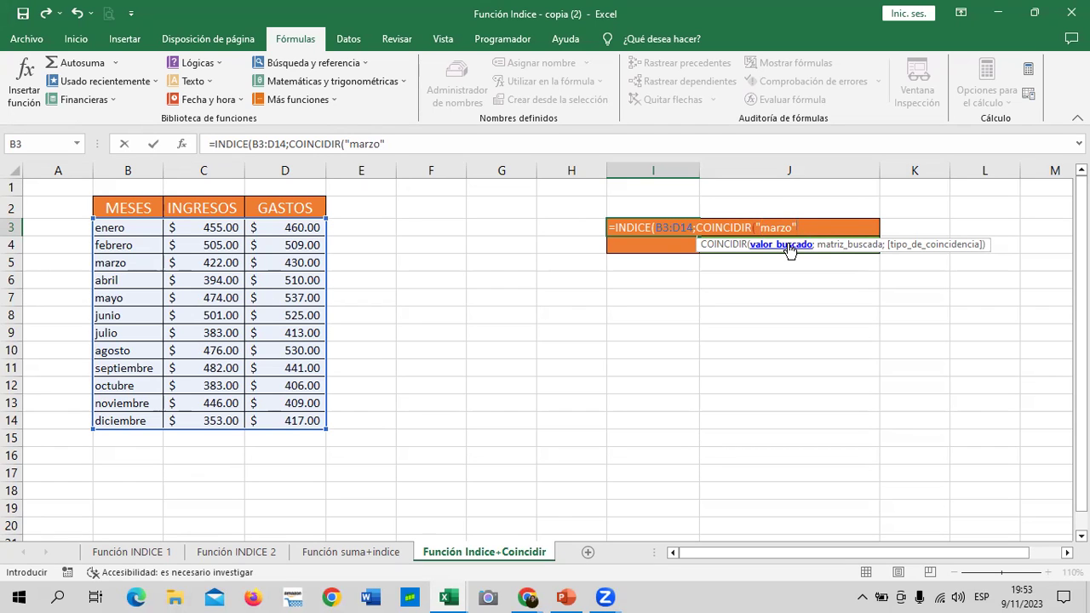
{"action": "type", "text": ";"}
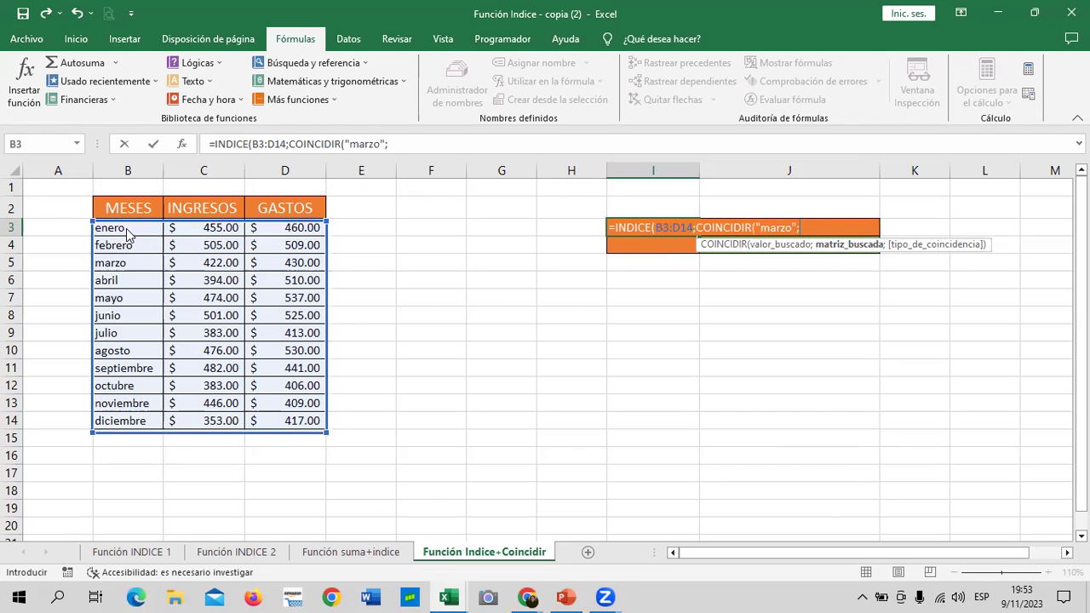
{"action": "left_click", "coordinate": [422, 144]}
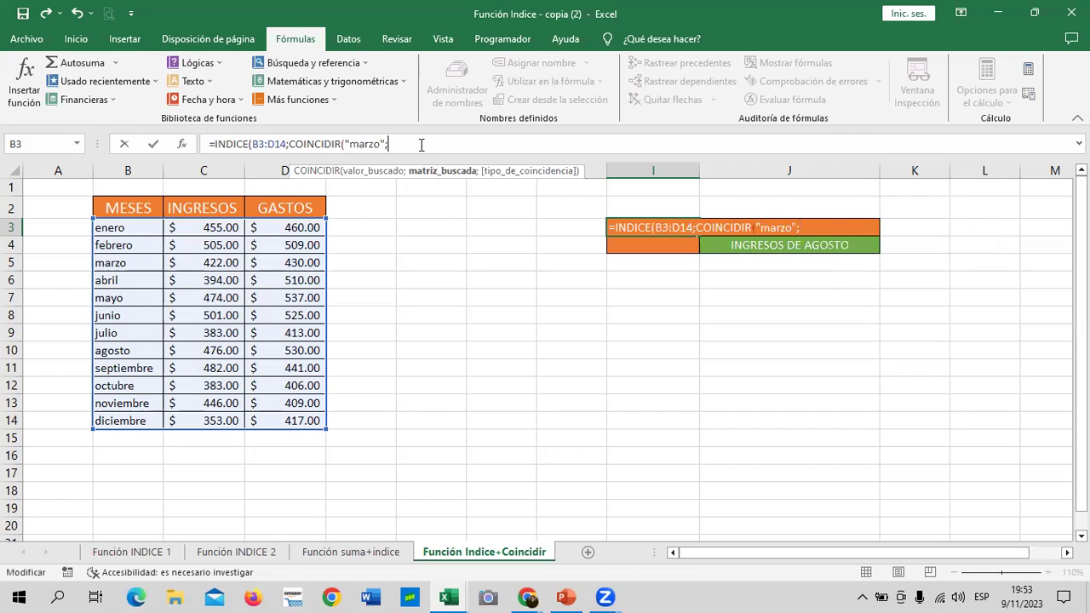
{"action": "left_click", "coordinate": [140, 228]}
{"action": "left_click_drag", "start_coordinate": [140, 242], "coordinate": [129, 420]}
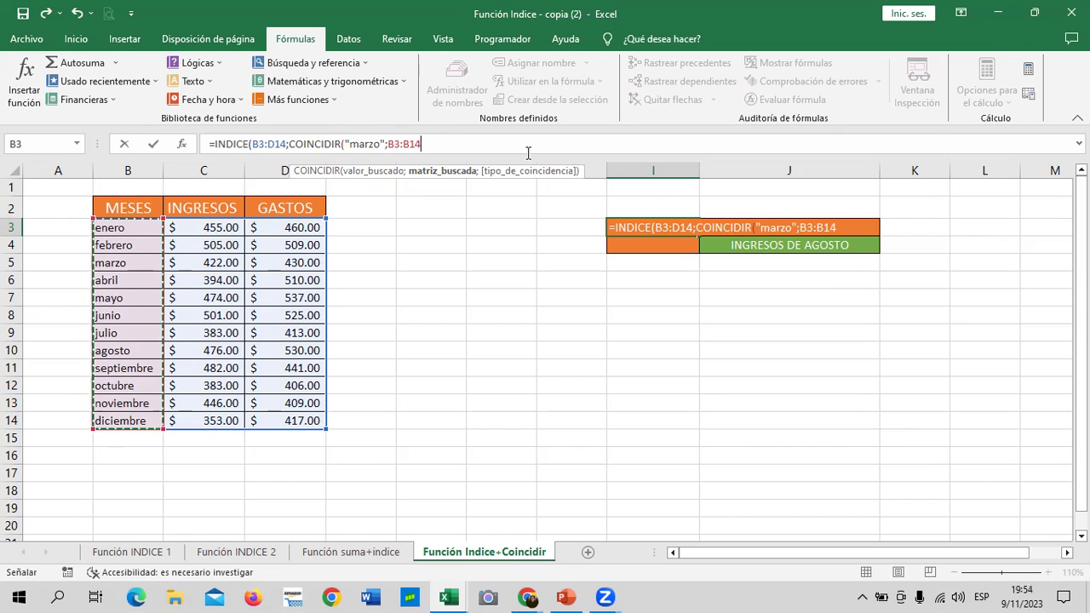
Complete I3 as =INDICE(B3:D14;COINCIDIR("marzo";B3:B14;0);3), returning 430.
{"action": "type", "text": ";"}
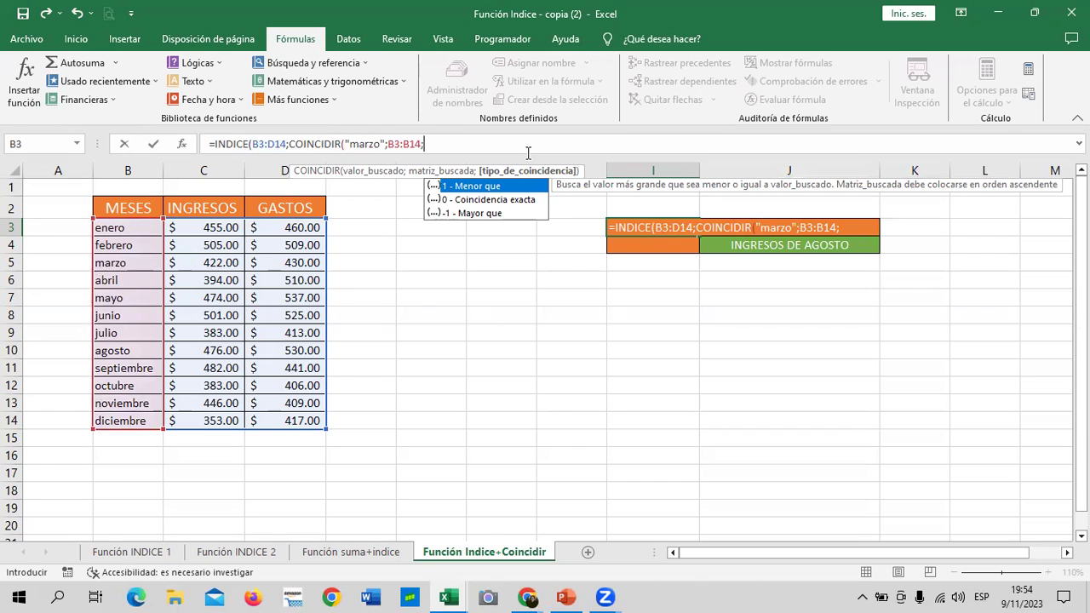
{"action": "double_click", "coordinate": [505, 201]}
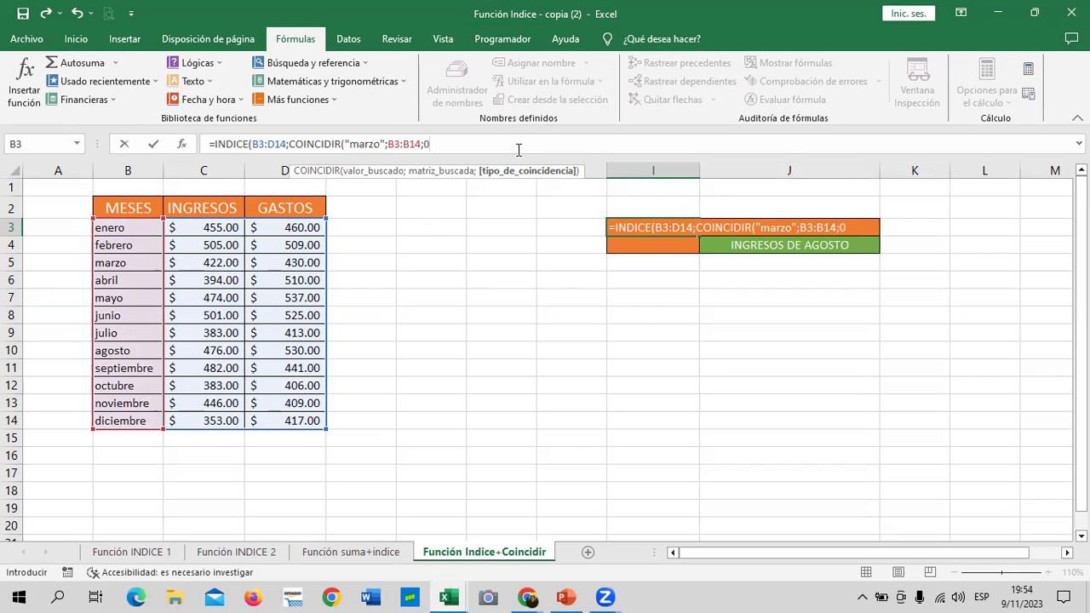
{"action": "type", "text": ")"}
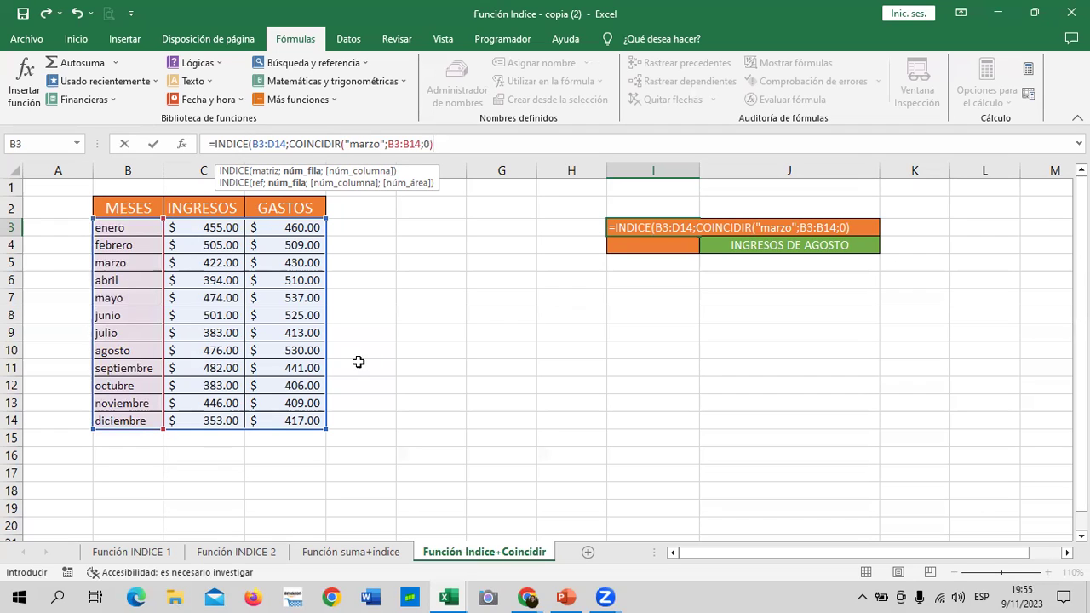
{"action": "type", "text": "3"}
{"action": "left_click", "coordinate": [430, 144]}
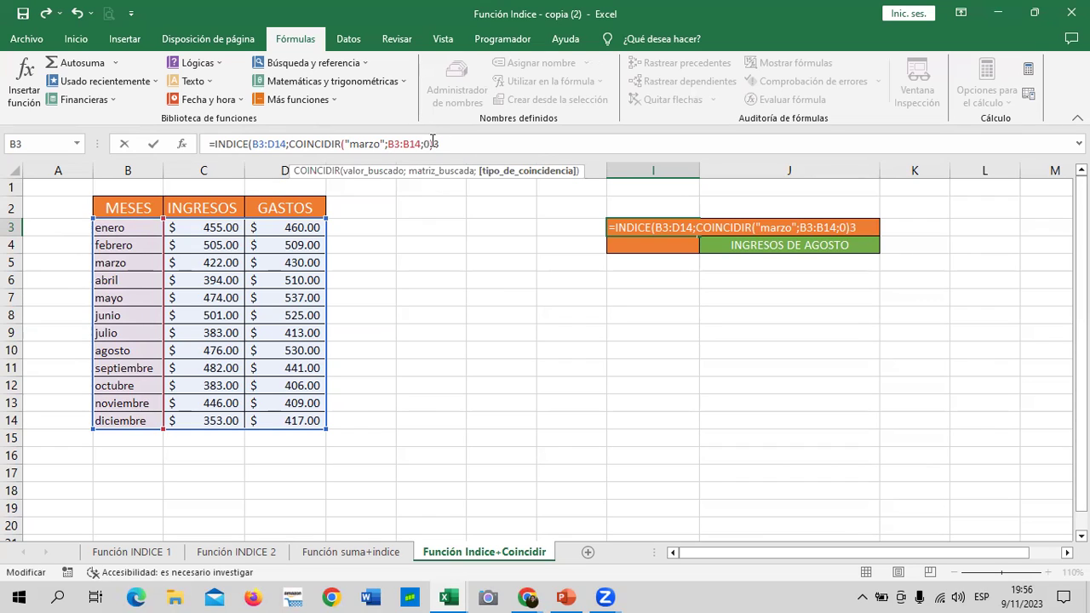
{"action": "left_click", "coordinate": [434, 144]}
{"action": "type", "text": ";"}
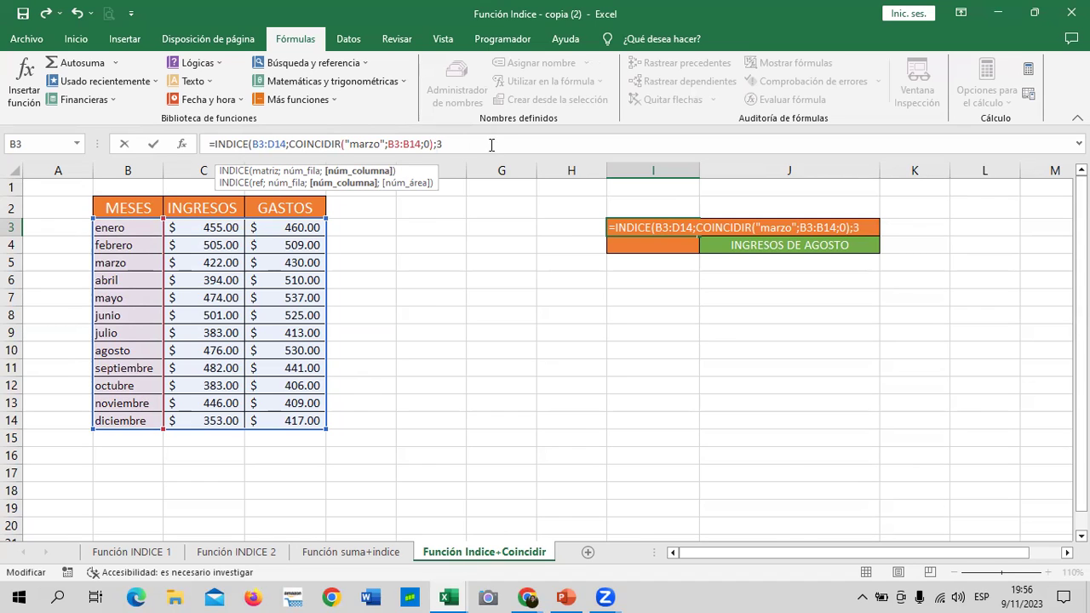
{"action": "type", "text": ")"}
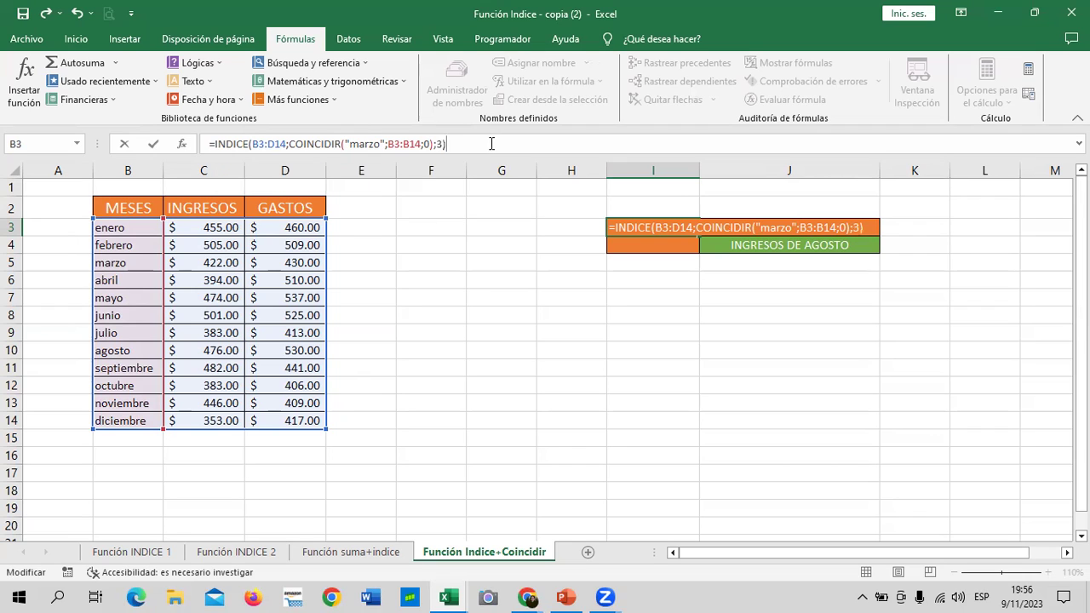
{"action": "key", "text": "Return"}
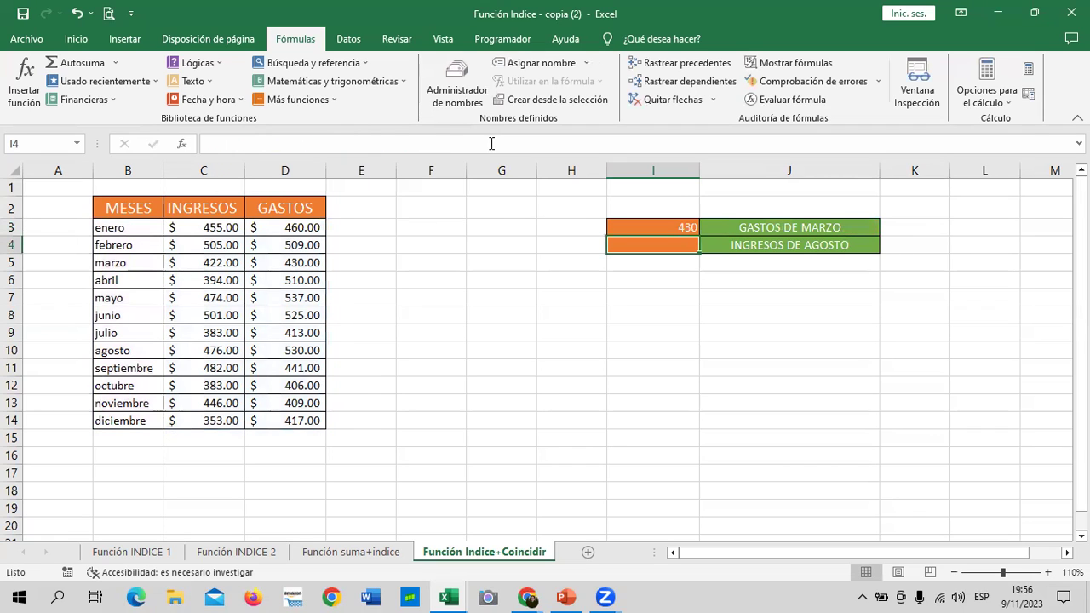
Format I3:I4 as accounting currency with font size 12.
{"action": "left_click_drag", "start_coordinate": [622, 227], "coordinate": [630, 243]}
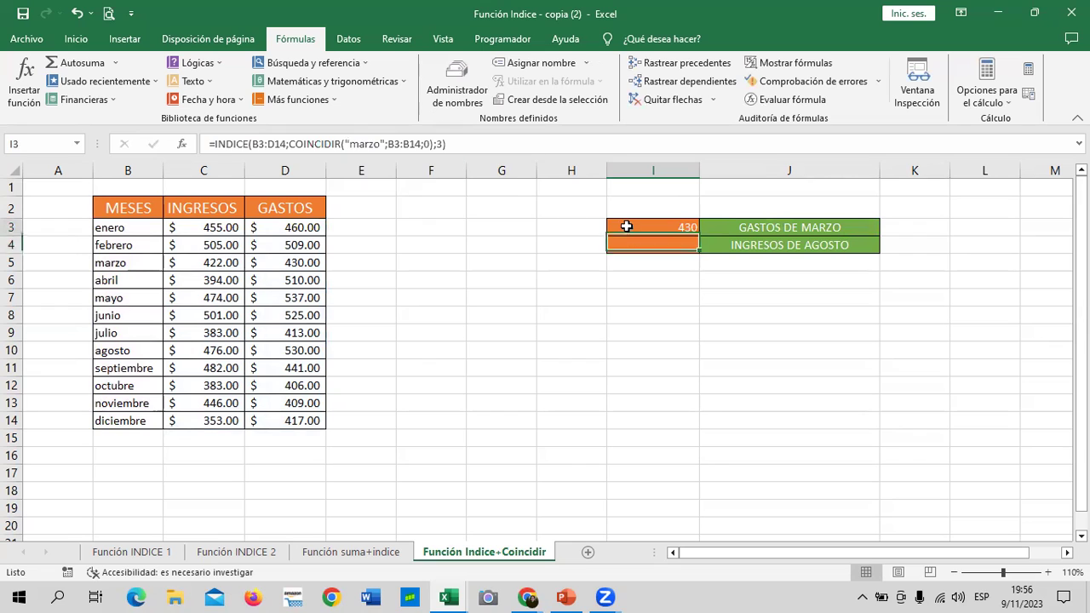
{"action": "left_click", "coordinate": [65, 37]}
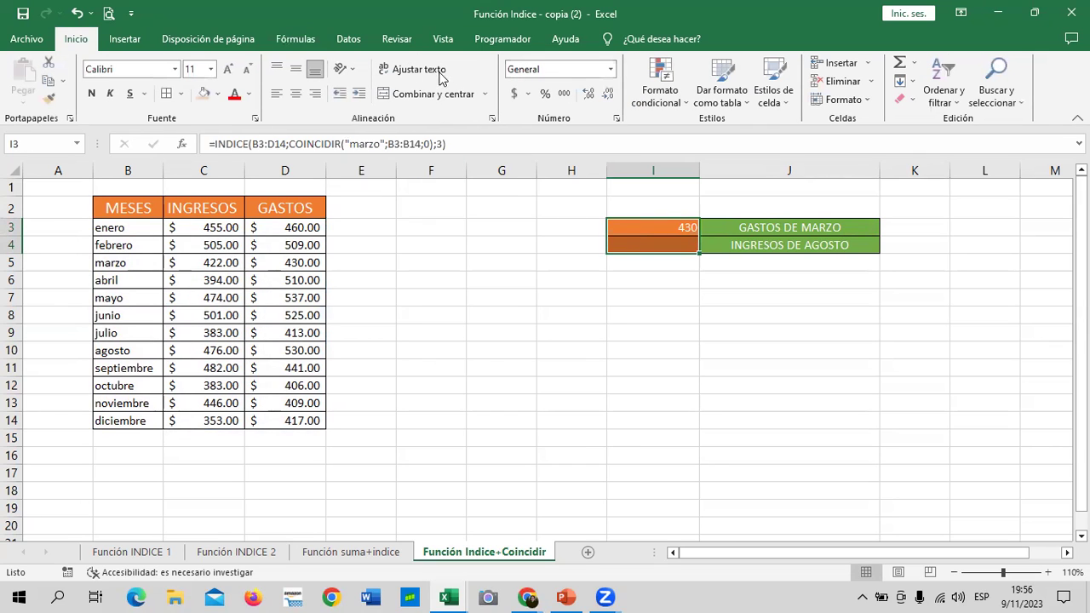
{"action": "left_click", "coordinate": [514, 94]}
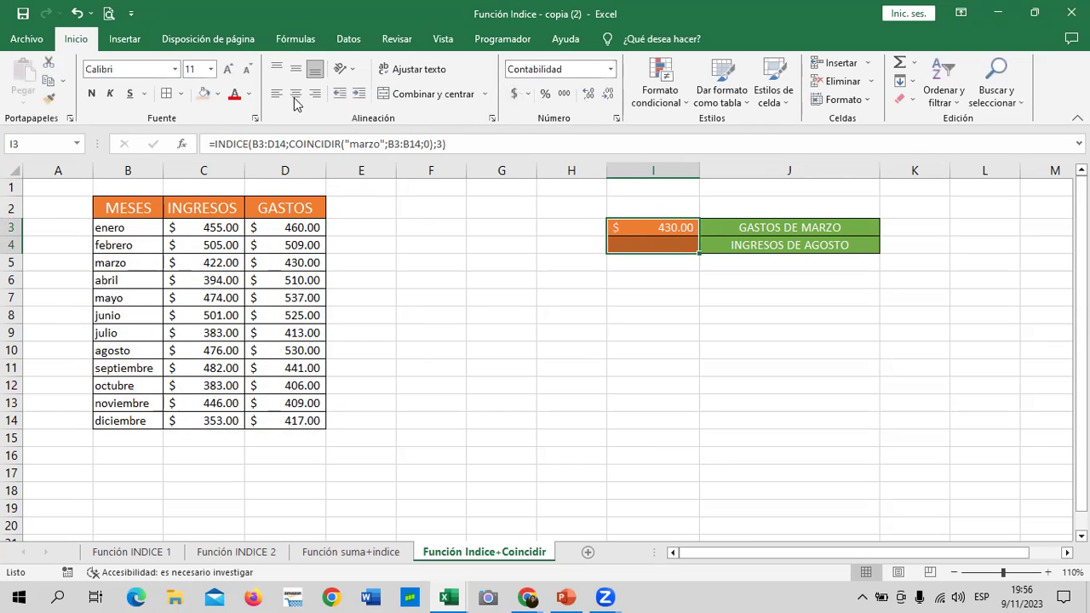
{"action": "left_click", "coordinate": [227, 68]}
{"action": "left_click", "coordinate": [747, 335]}
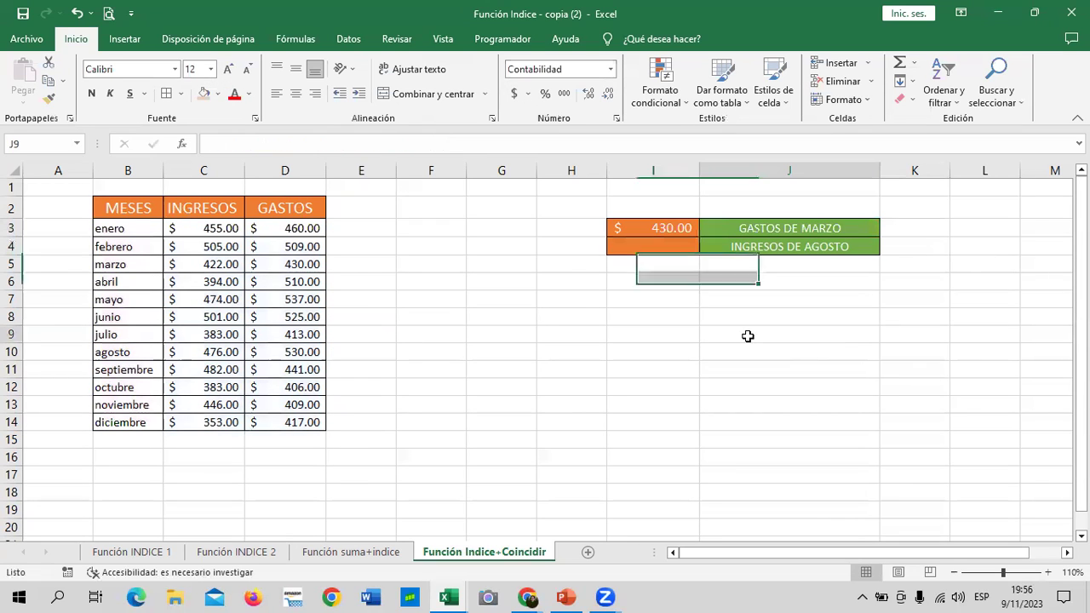
Compare I3's $430.00 with March's expenses in D5.
{"action": "left_click", "coordinate": [613, 227]}
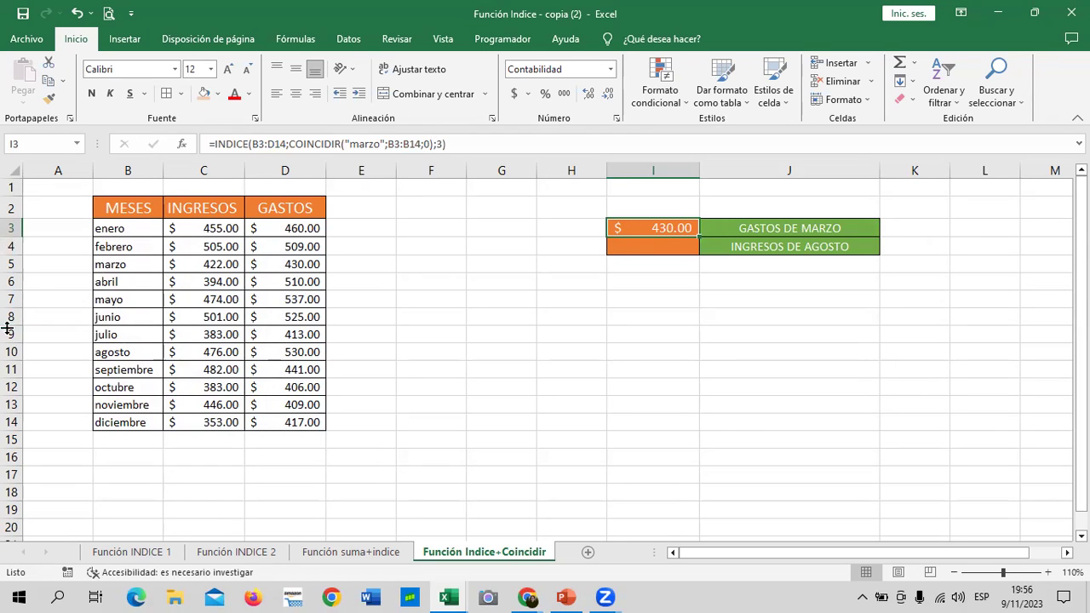
{"action": "left_click", "coordinate": [12, 264]}
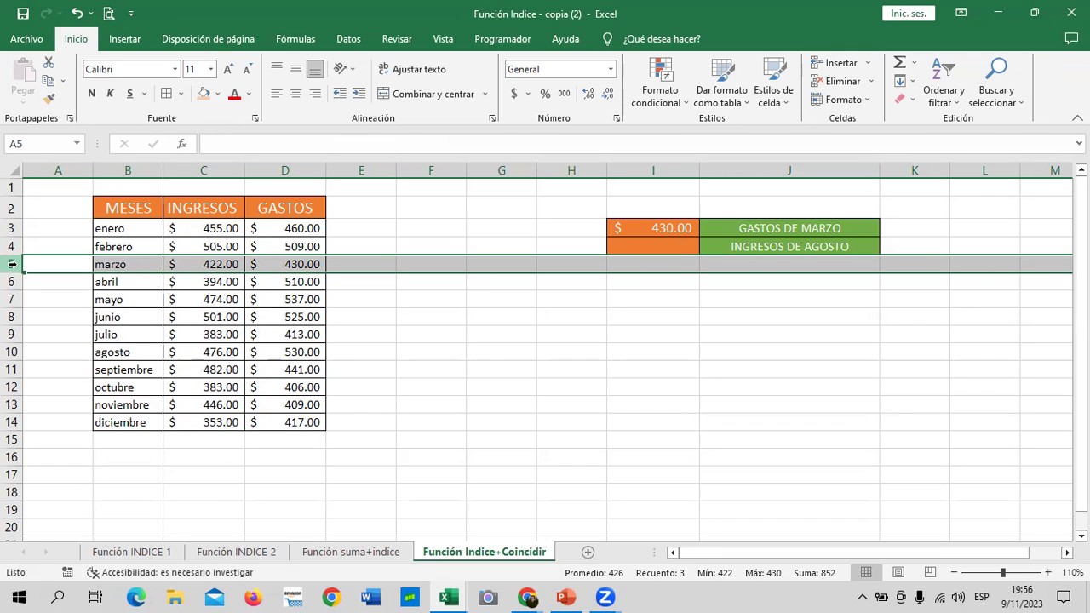
{"action": "left_click", "coordinate": [294, 265]}
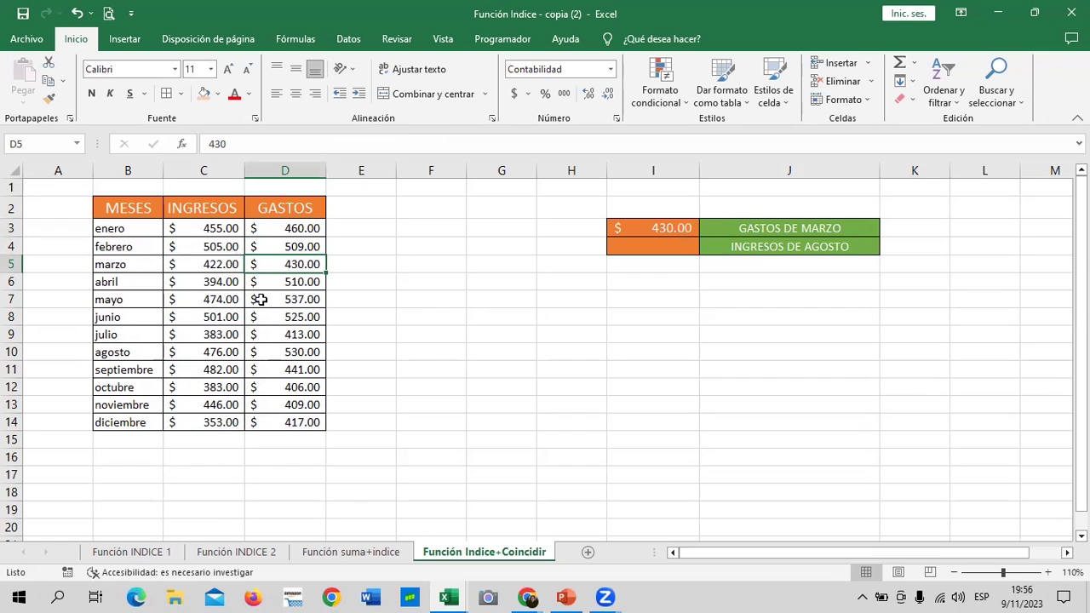
{"action": "left_click", "coordinate": [789, 228]}
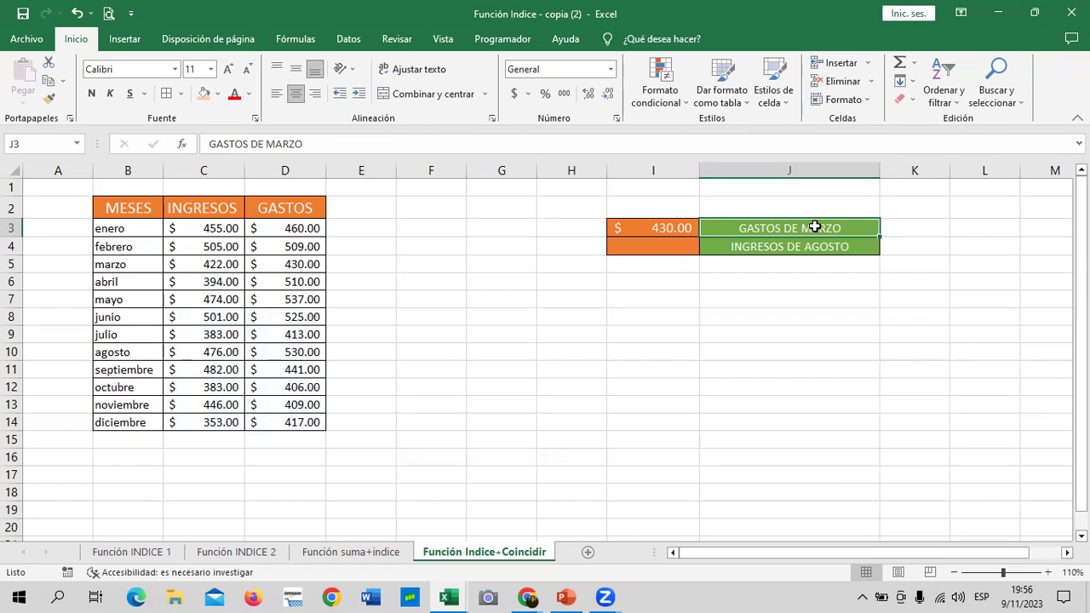
Relabel J3 as 'GASTOS DE NOVIEMBRE'.
{"action": "left_click", "coordinate": [392, 144]}
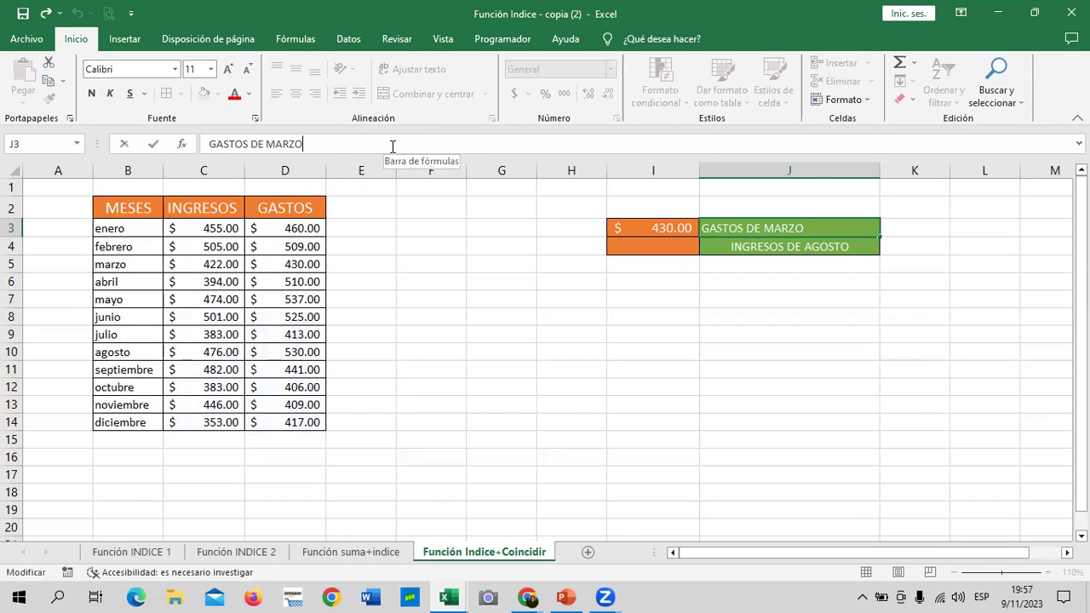
{"action": "key", "text": "BackSpace"}
{"action": "key", "text": "BackSpace"}
{"action": "key", "text": "BackSpace"}
{"action": "key", "text": "BackSpace"}
{"action": "key", "text": "BackSpace"}
{"action": "key", "text": "BackSpace"}
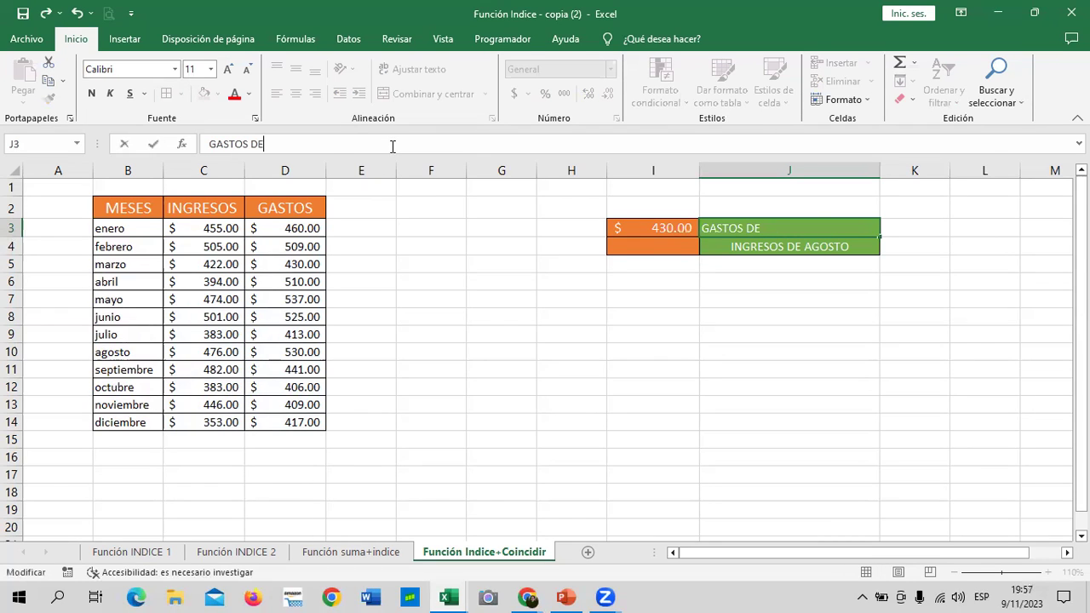
{"action": "type", "text": "no"}
{"action": "key", "text": "Caps_Lock"}
{"action": "key", "text": "BackSpace"}
{"action": "key", "text": "BackSpace"}
{"action": "type", "text": "NOVIEMBRE"}
{"action": "key", "text": "Return"}
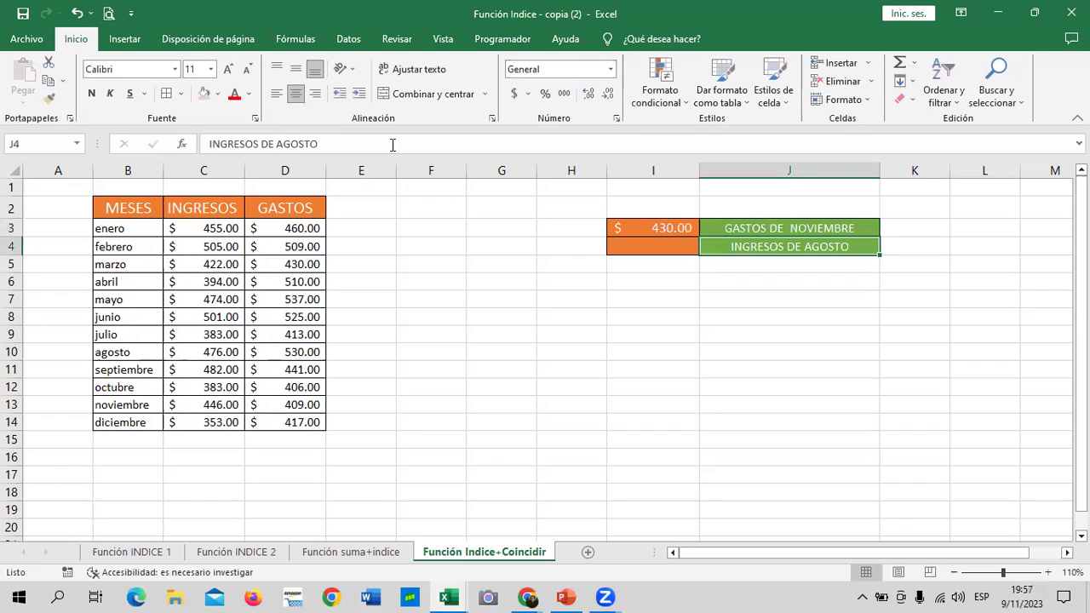
{"action": "left_click", "coordinate": [791, 225]}
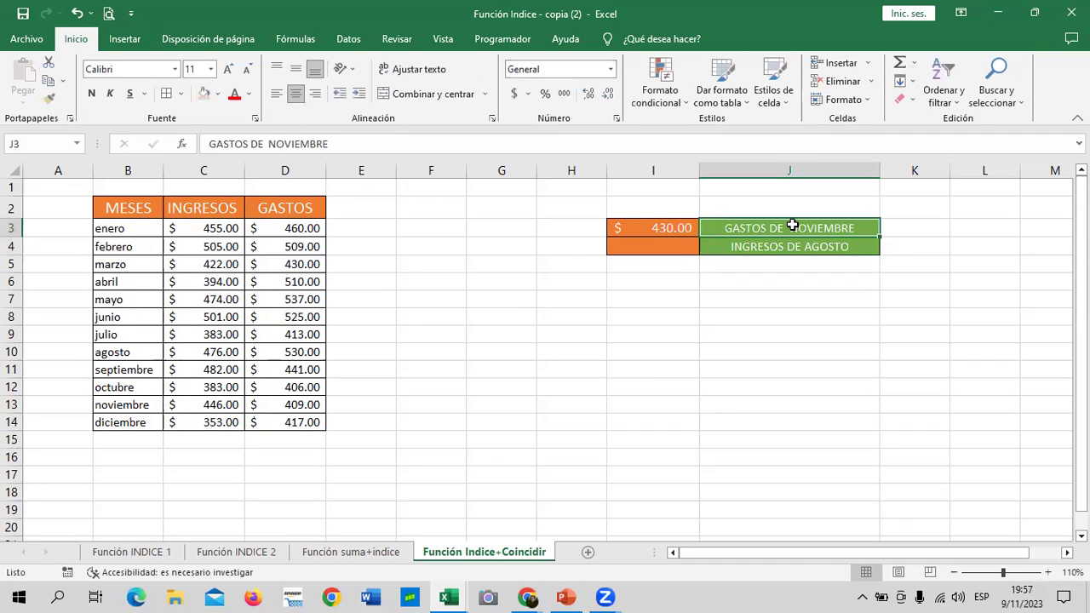
Change the I3 lookup month from "marzo" to "NOVIEMBRE", giving 409.00.
{"action": "left_click", "coordinate": [686, 230]}
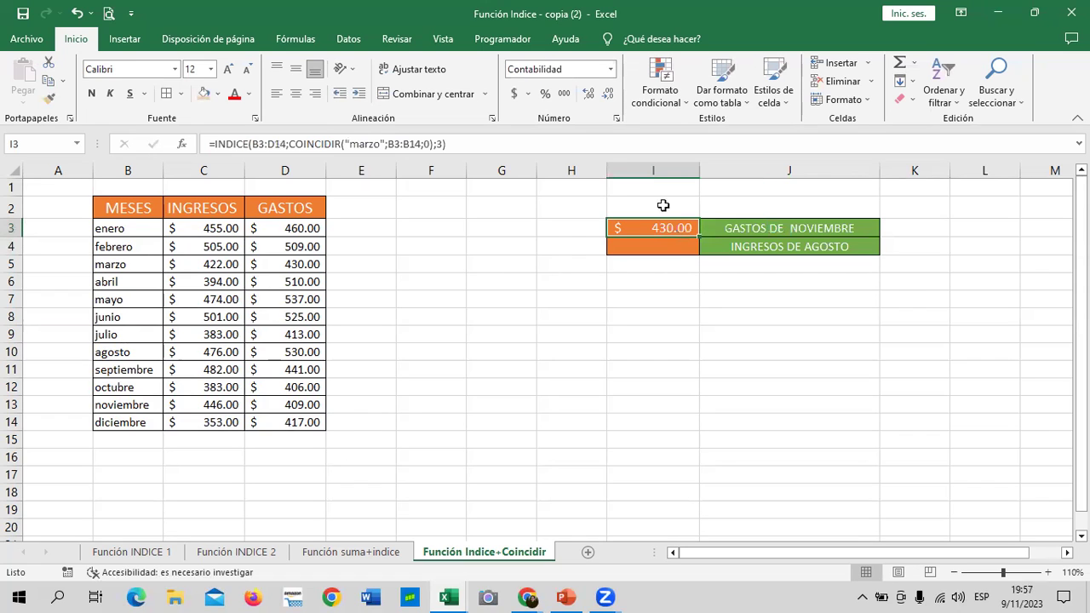
{"action": "left_click", "coordinate": [382, 144]}
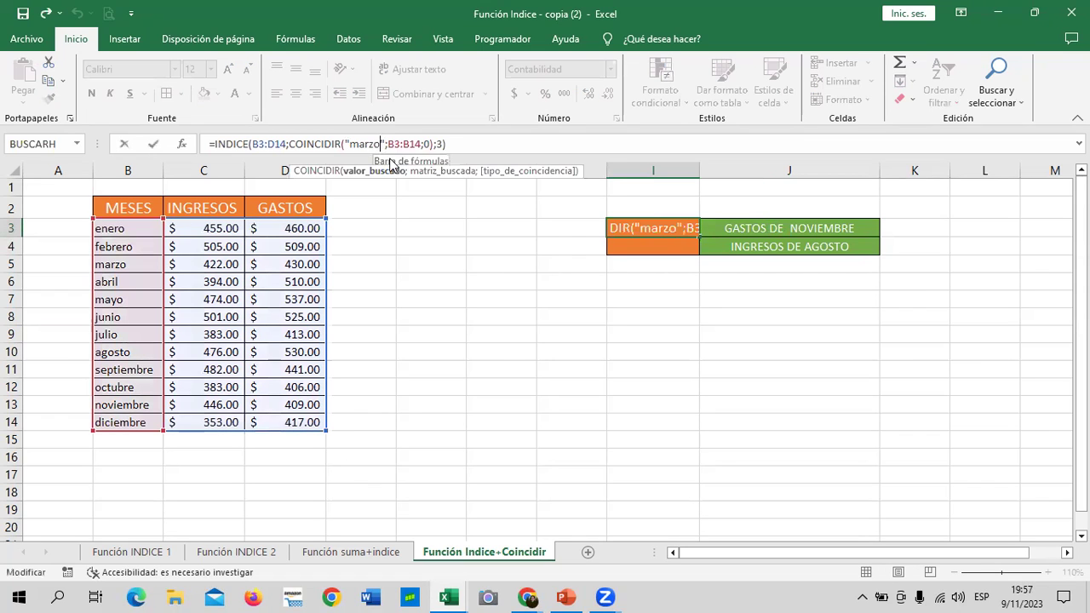
{"action": "key", "text": "BackSpace"}
{"action": "key", "text": "BackSpace"}
{"action": "key", "text": "BackSpace"}
{"action": "key", "text": "BackSpace"}
{"action": "key", "text": "BackSpace"}
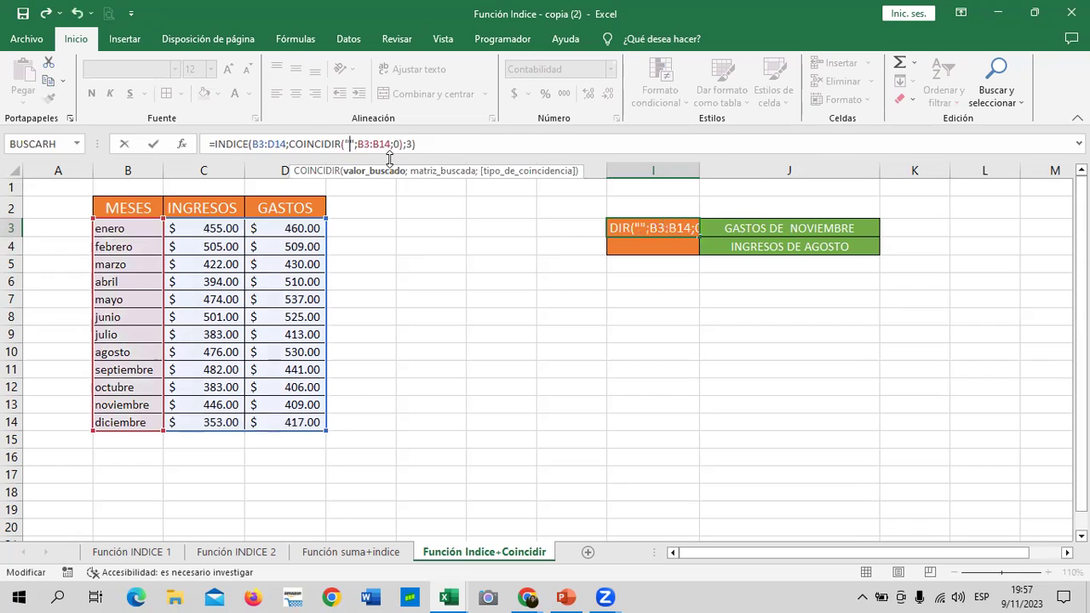
{"action": "type", "text": "NOVIEMBRE"}
{"action": "key", "text": "Return"}
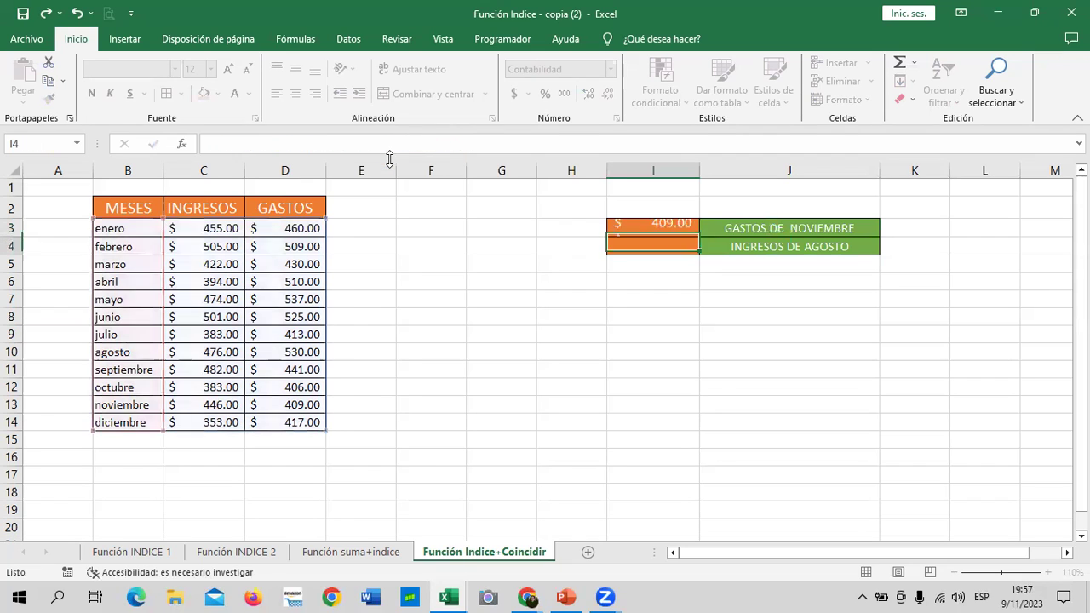
Check the $409.00 result against the noviembre row, then begin a formula in I4.
{"action": "left_click", "coordinate": [637, 226]}
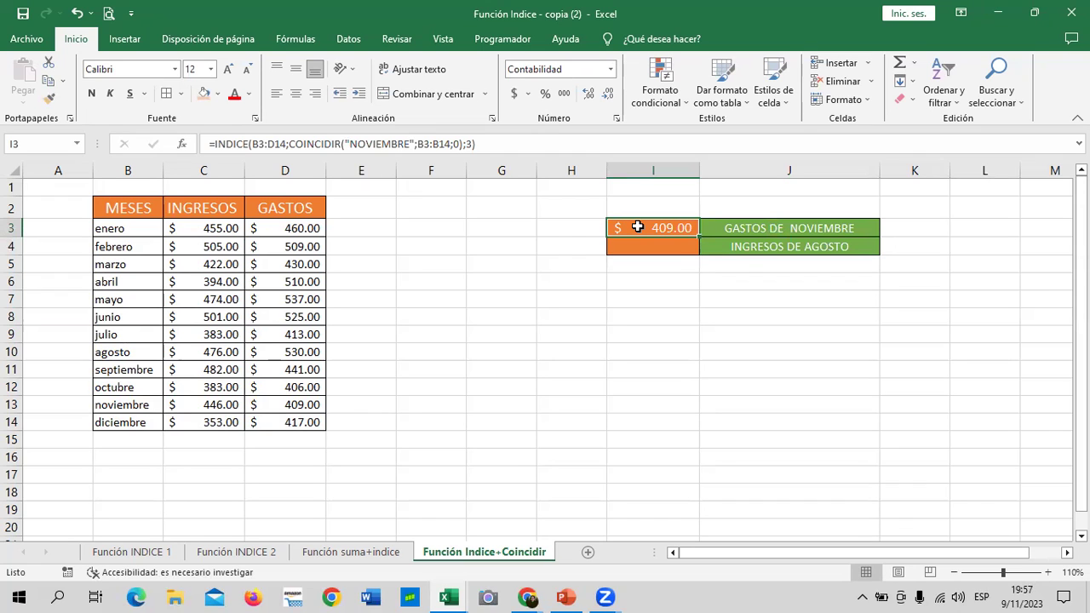
{"action": "left_click", "coordinate": [12, 405]}
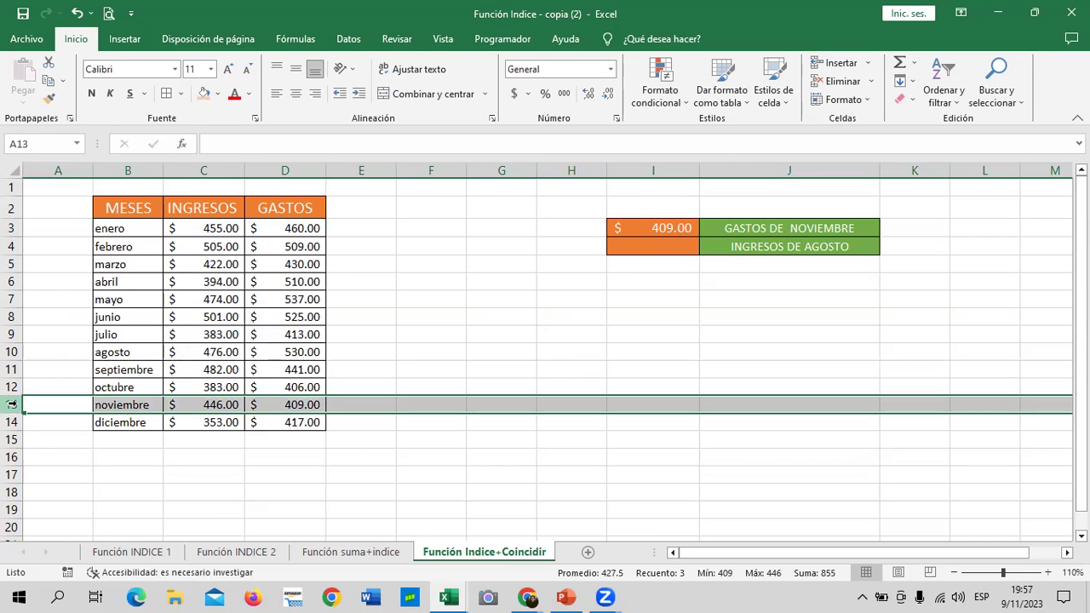
{"action": "left_click", "coordinate": [713, 231]}
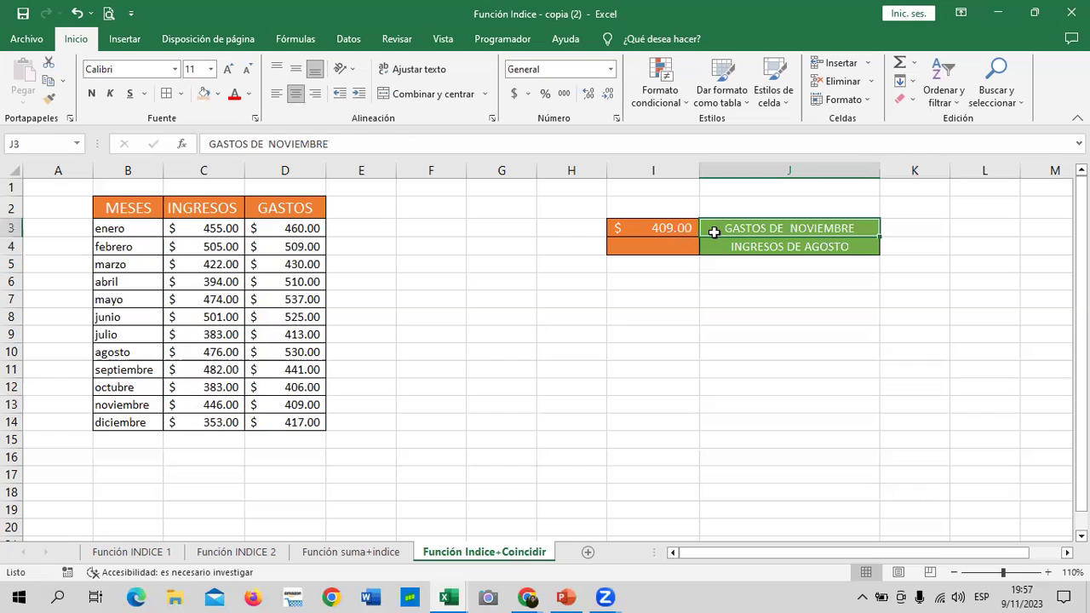
{"action": "left_click", "coordinate": [656, 228]}
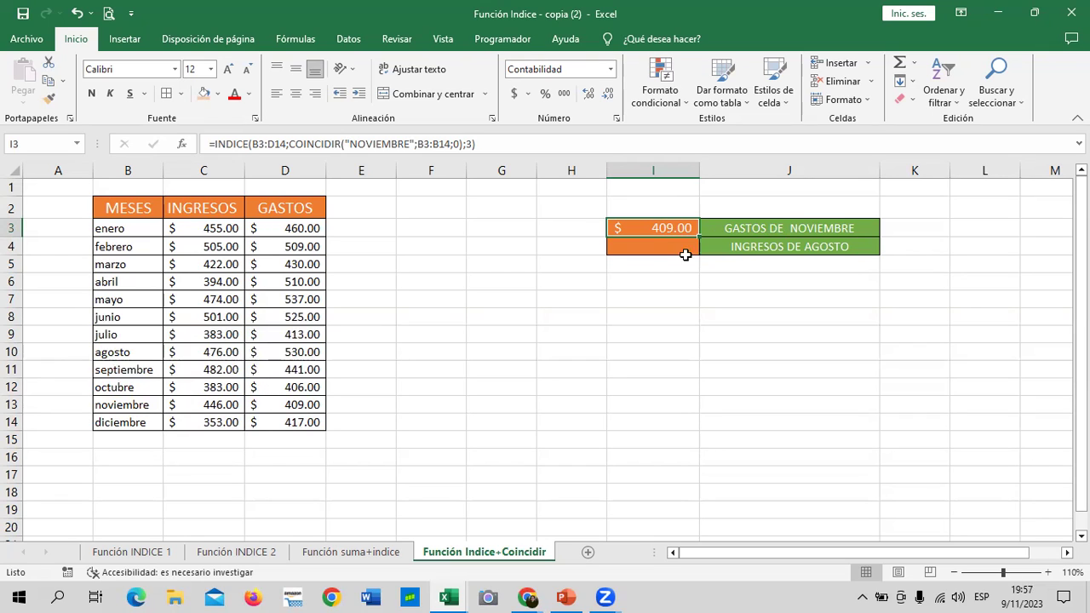
{"action": "left_click", "coordinate": [669, 248]}
{"action": "left_click", "coordinate": [665, 227]}
{"action": "left_click", "coordinate": [656, 251]}
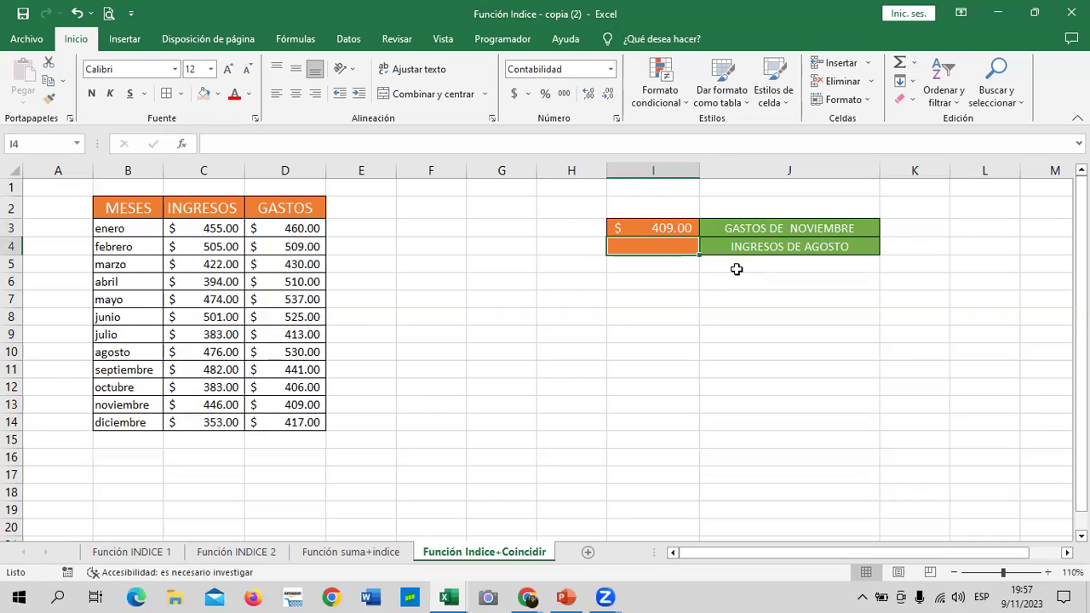
{"action": "type", "text": "="}
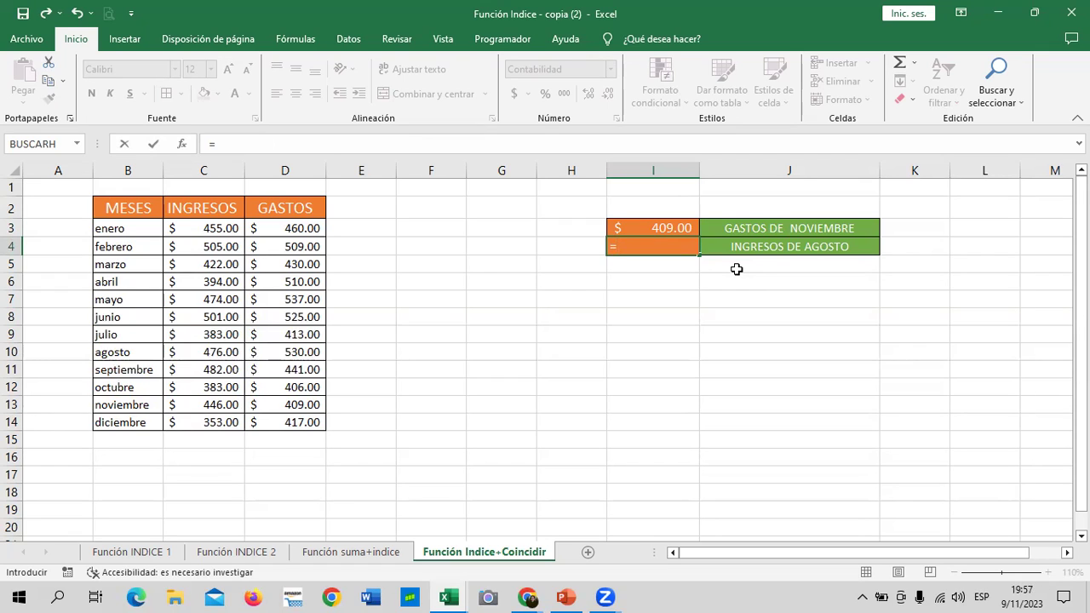
Begin I4 with =INDICE over table B3:D14, then start a nested COINCIDIR.
{"action": "type", "text": "INDICE"}
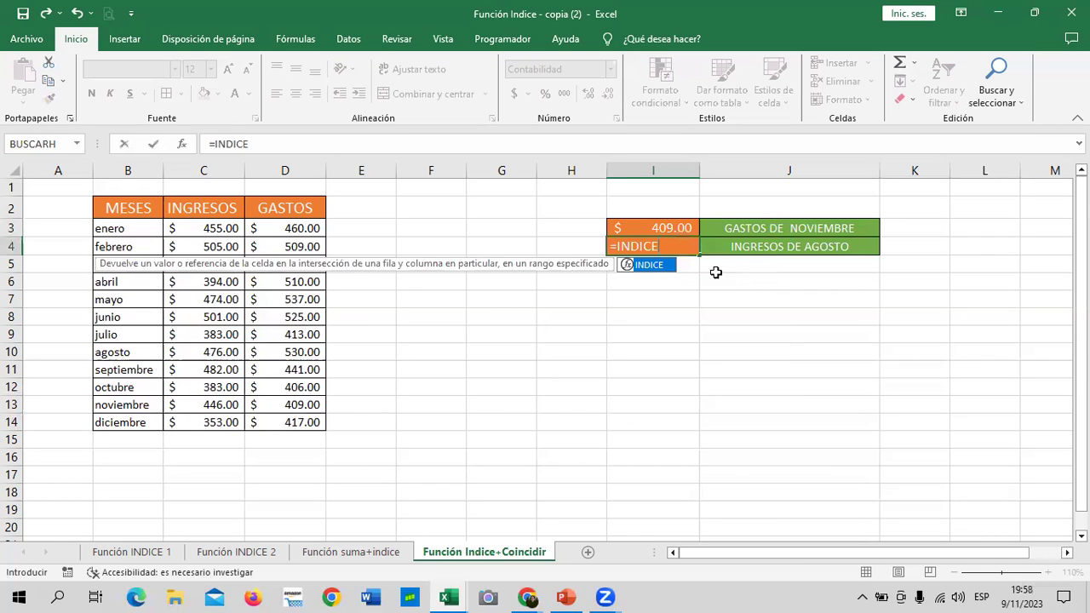
{"action": "double_click", "coordinate": [649, 266]}
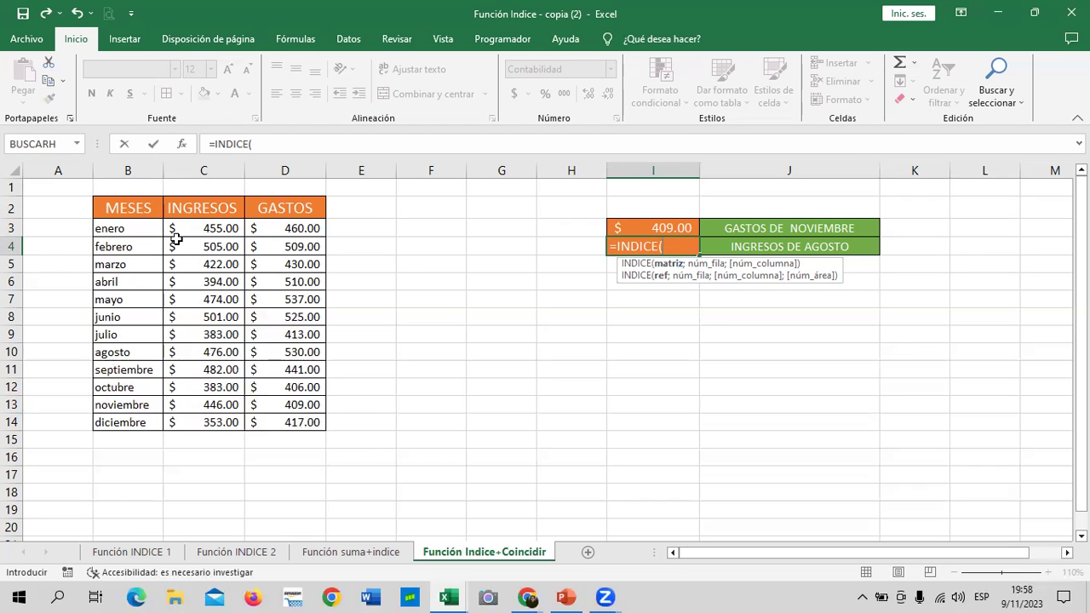
{"action": "mouse_move", "coordinate": [157, 228]}
{"action": "left_mouse_down"}
{"action": "mouse_move", "coordinate": [297, 378]}
{"action": "mouse_move", "coordinate": [302, 423]}
{"action": "left_mouse_up"}
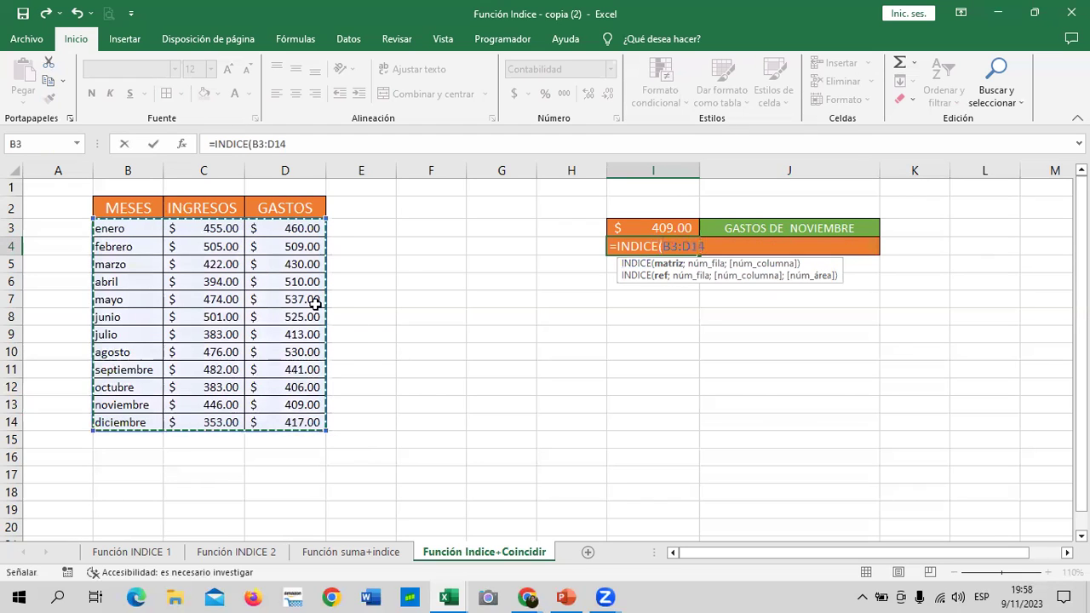
{"action": "left_click", "coordinate": [356, 142]}
{"action": "type", "text": ";"}
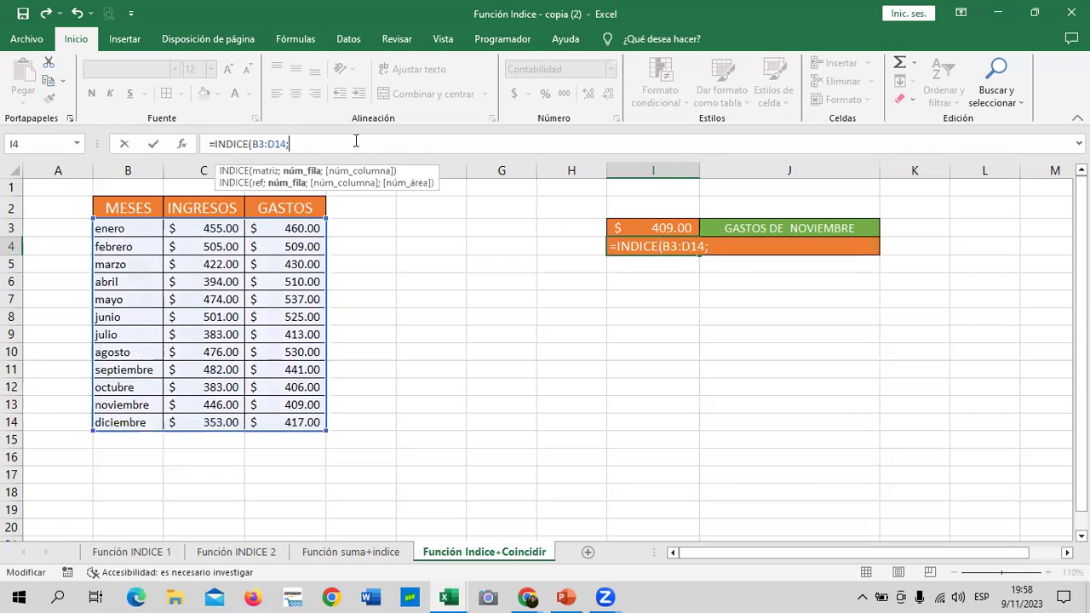
{"action": "type", "text": "COINCIDIR"}
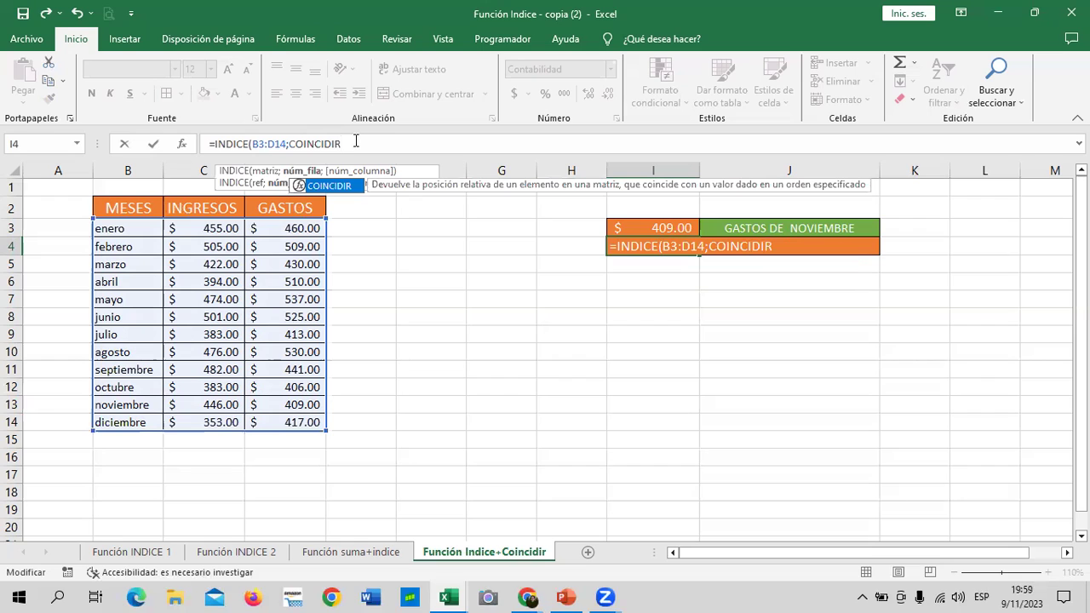
Complete I4 as =INDICE(B3:D14;COINCIDIR("AGOSTO";B3:B14;0);2), returning 476.00.
{"action": "double_click", "coordinate": [351, 188]}
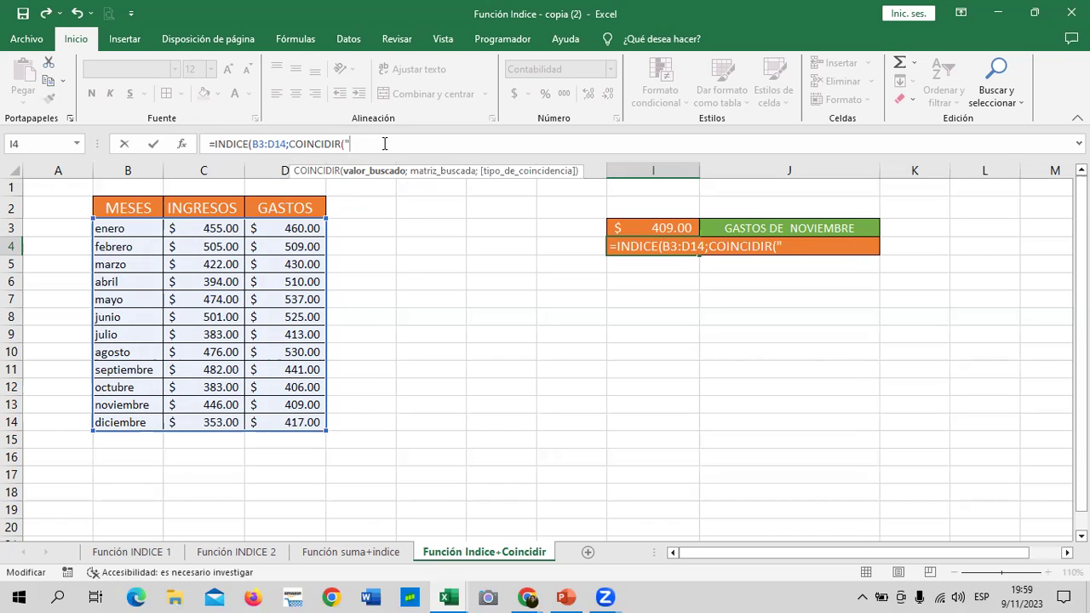
{"action": "type", "text": "AGOSTO"}
{"action": "type", "text": "\""}
{"action": "type", "text": ";"}
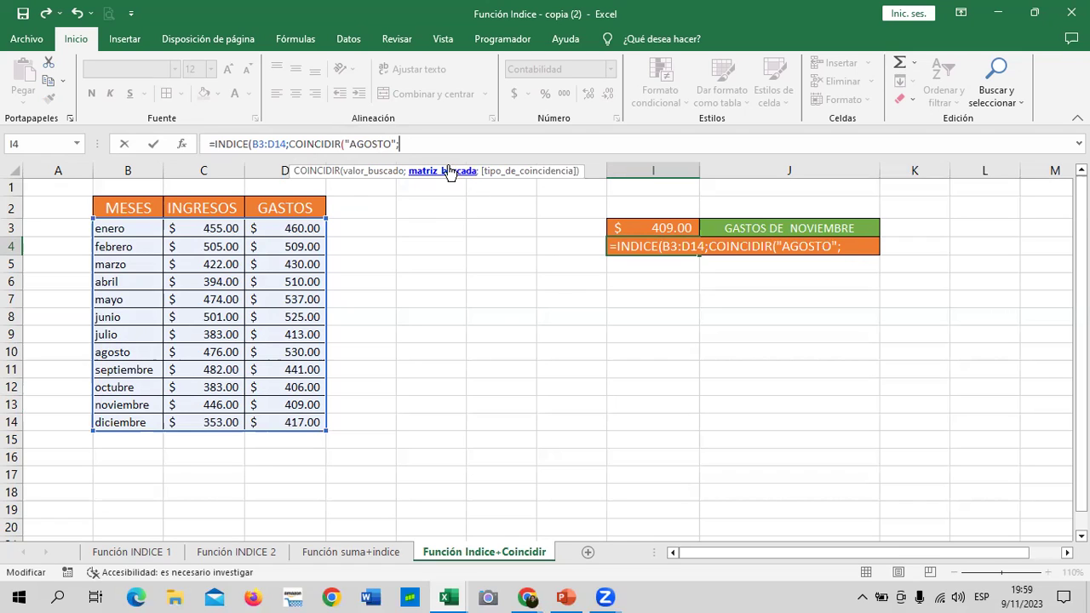
{"action": "left_click_drag", "start_coordinate": [139, 227], "coordinate": [144, 422]}
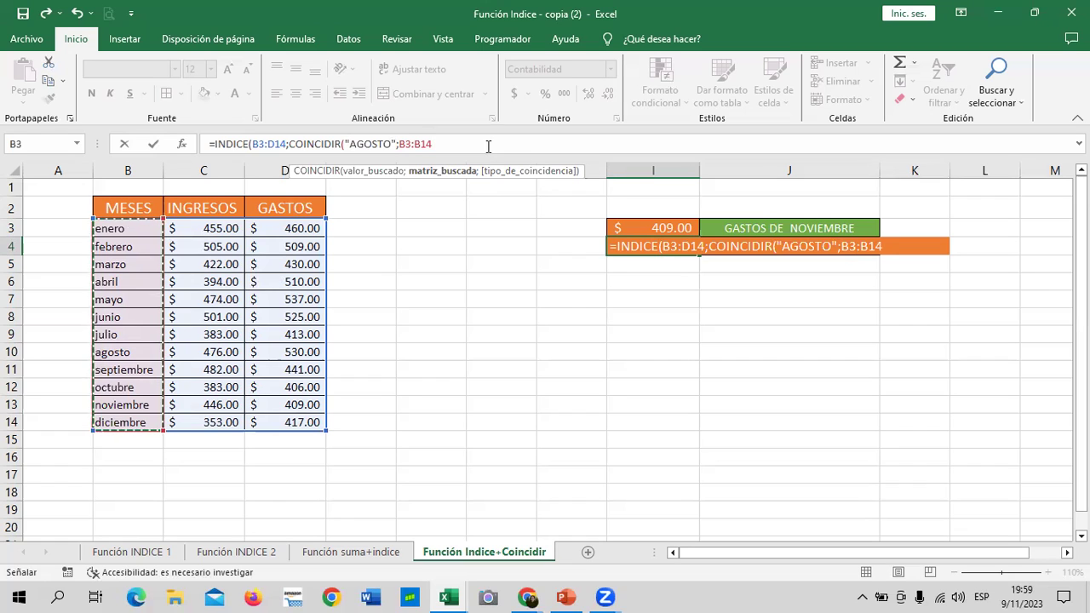
{"action": "type", "text": ";"}
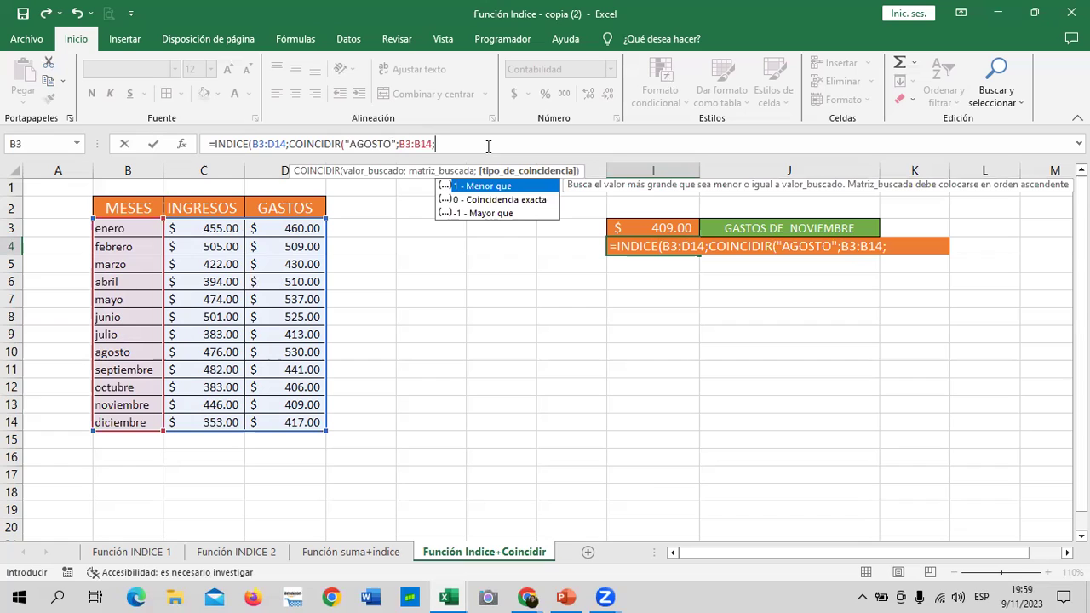
{"action": "double_click", "coordinate": [490, 201]}
{"action": "type", "text": ")"}
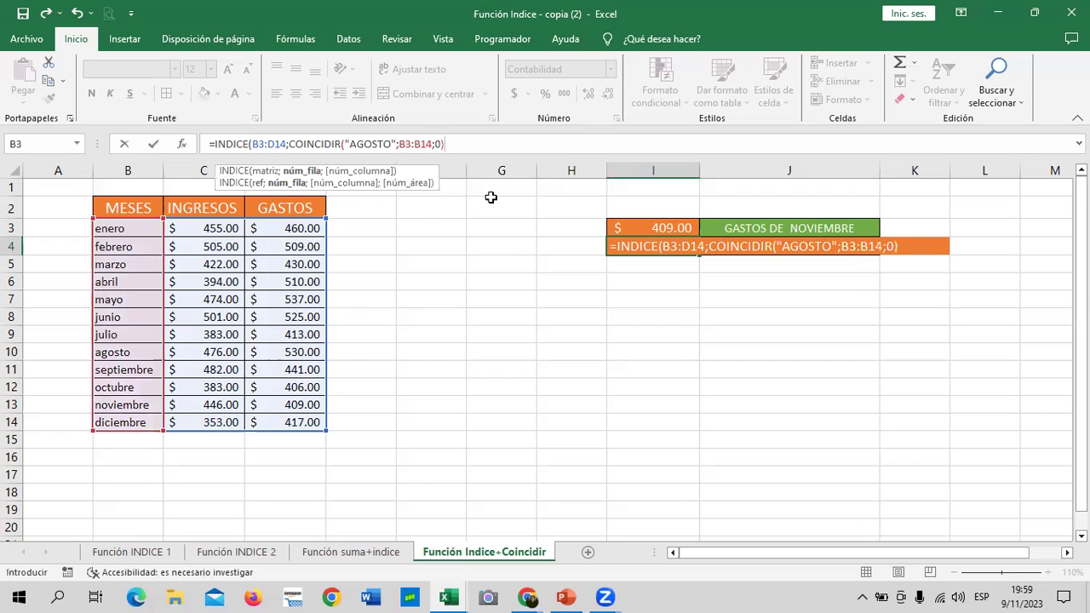
{"action": "type", "text": ";"}
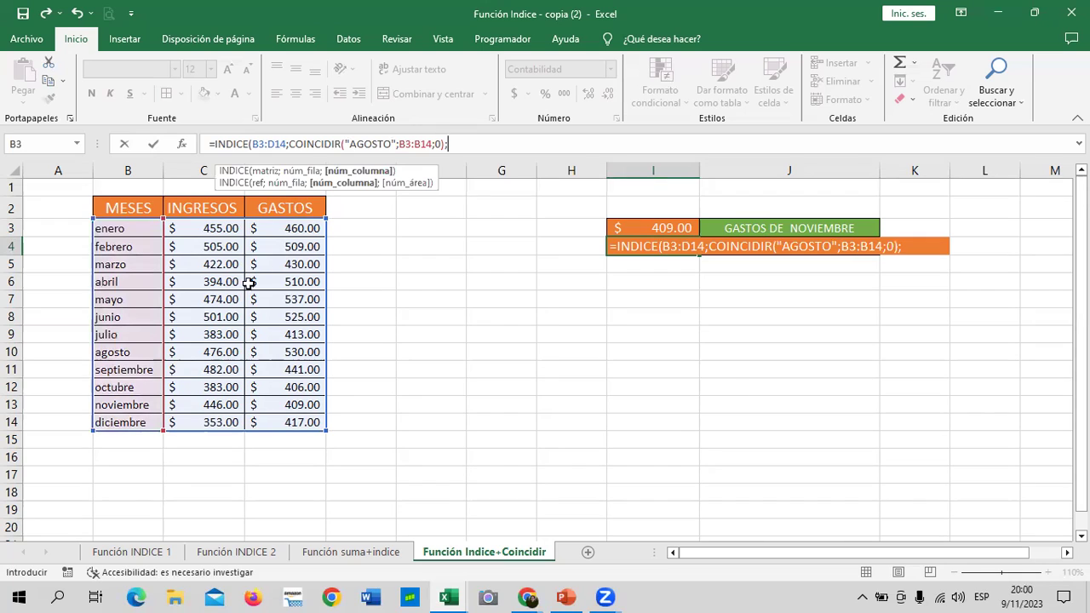
{"action": "left_click", "coordinate": [488, 143]}
{"action": "type", "text": "2)"}
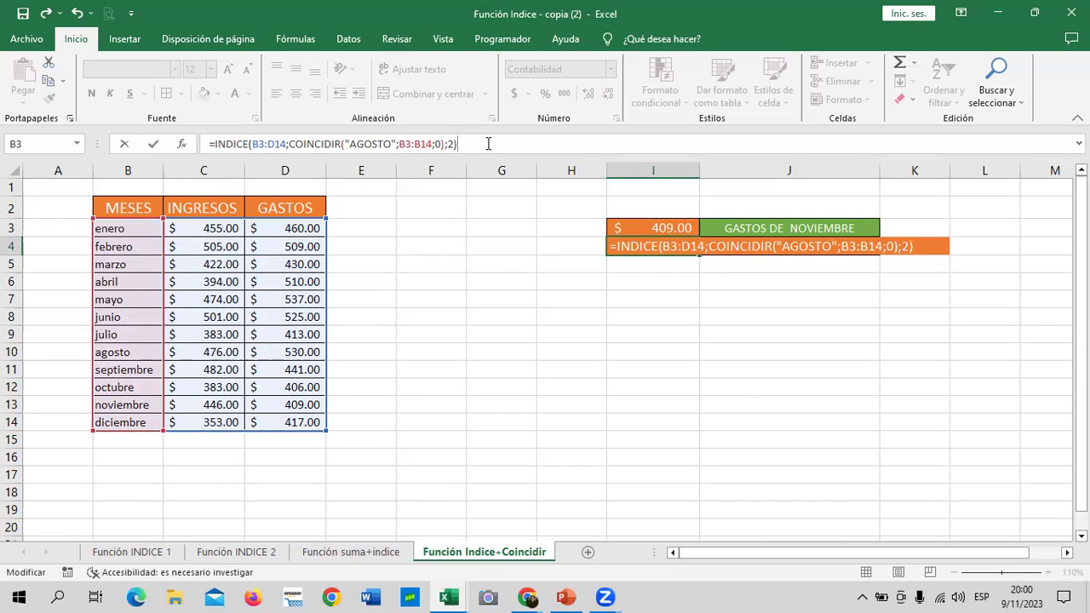
{"action": "key", "text": "Return"}
Verify the 476.00 result against August's income in C10, briefly checking the Función suma+indice sheet.
{"action": "left_click", "coordinate": [758, 248]}
{"action": "left_click", "coordinate": [679, 248]}
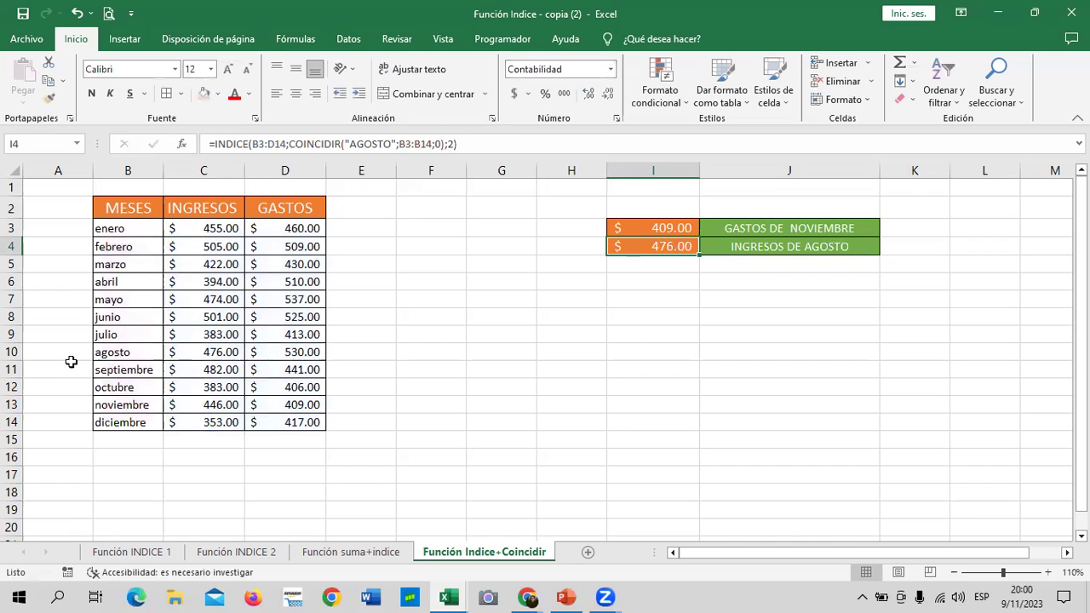
{"action": "left_click", "coordinate": [216, 351]}
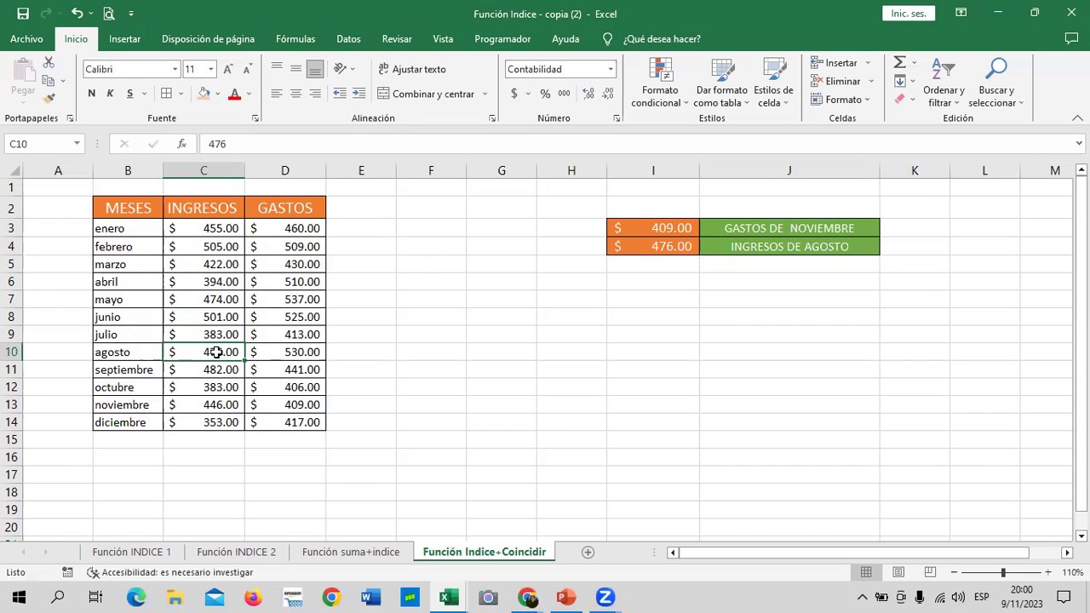
{"action": "left_click", "coordinate": [359, 553]}
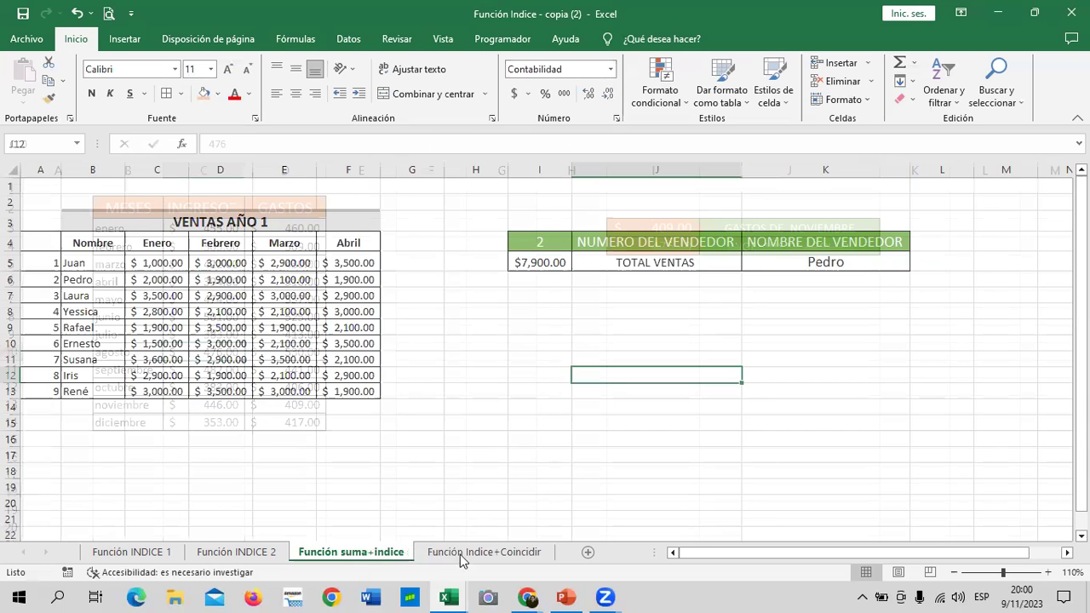
{"action": "left_click", "coordinate": [445, 552]}
{"action": "left_click", "coordinate": [719, 247]}
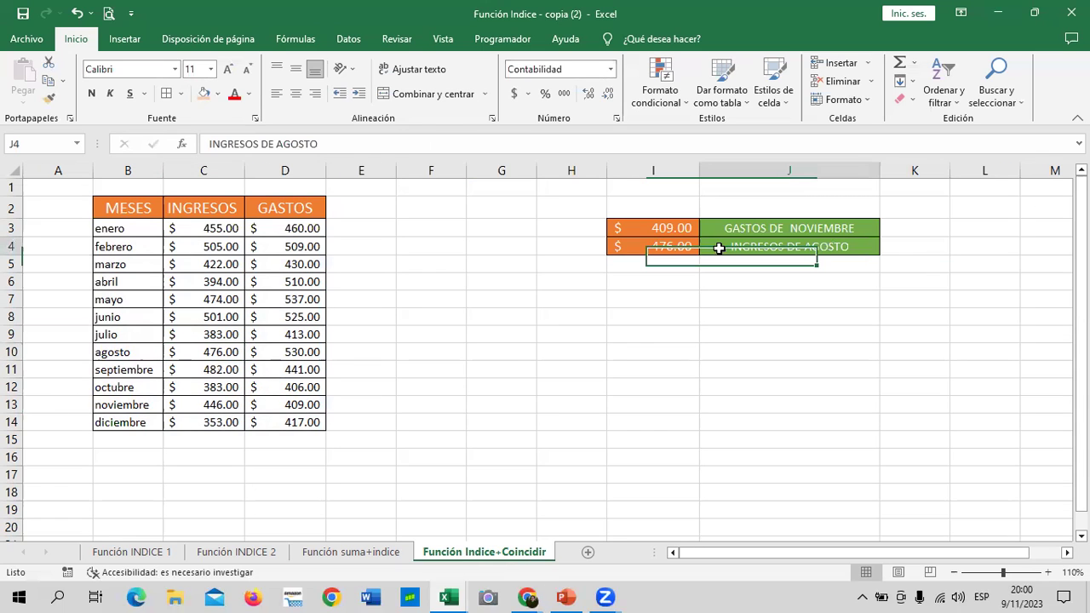